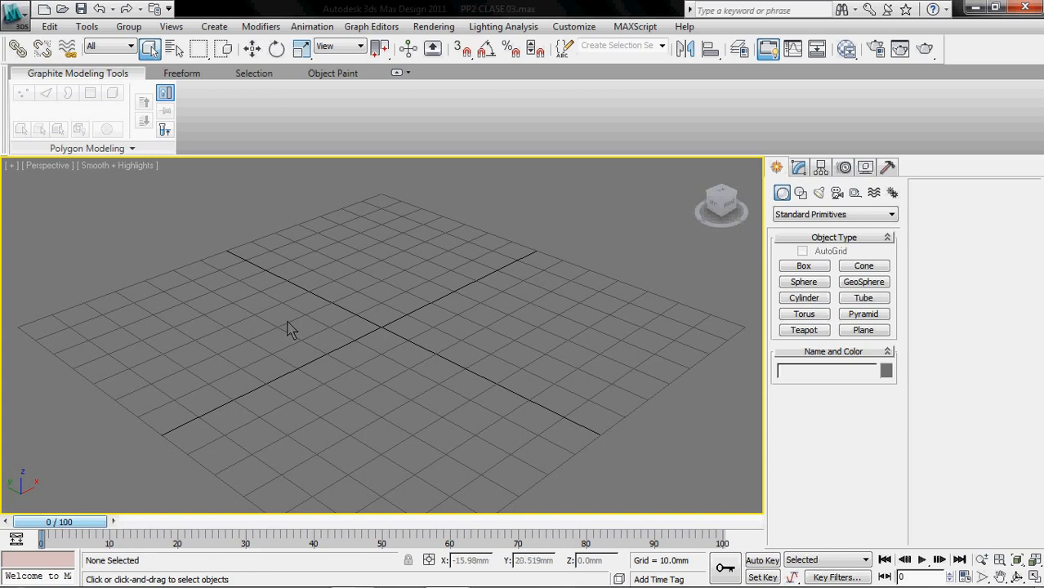
click(647, 107)
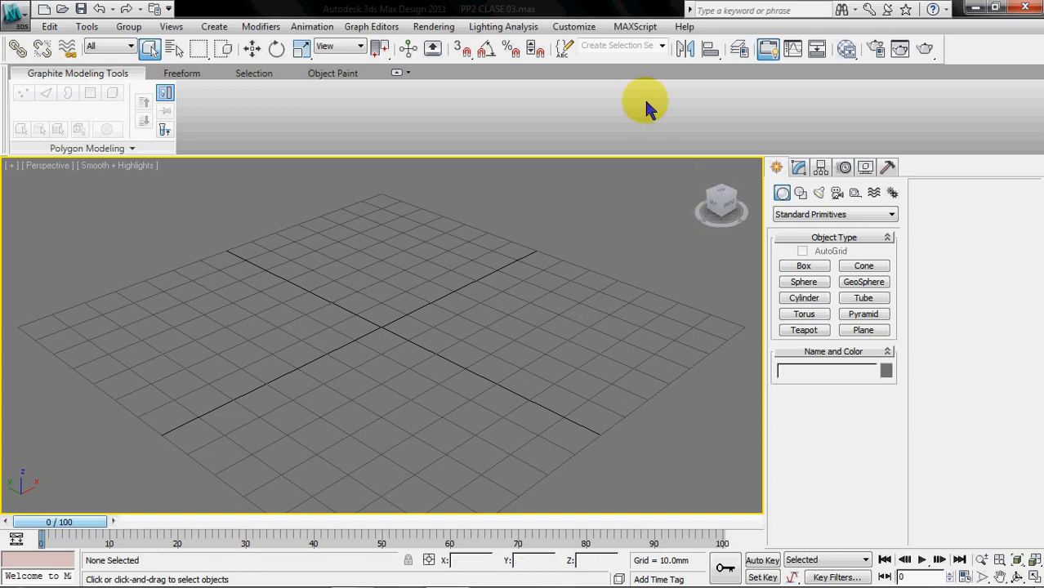
click(574, 27)
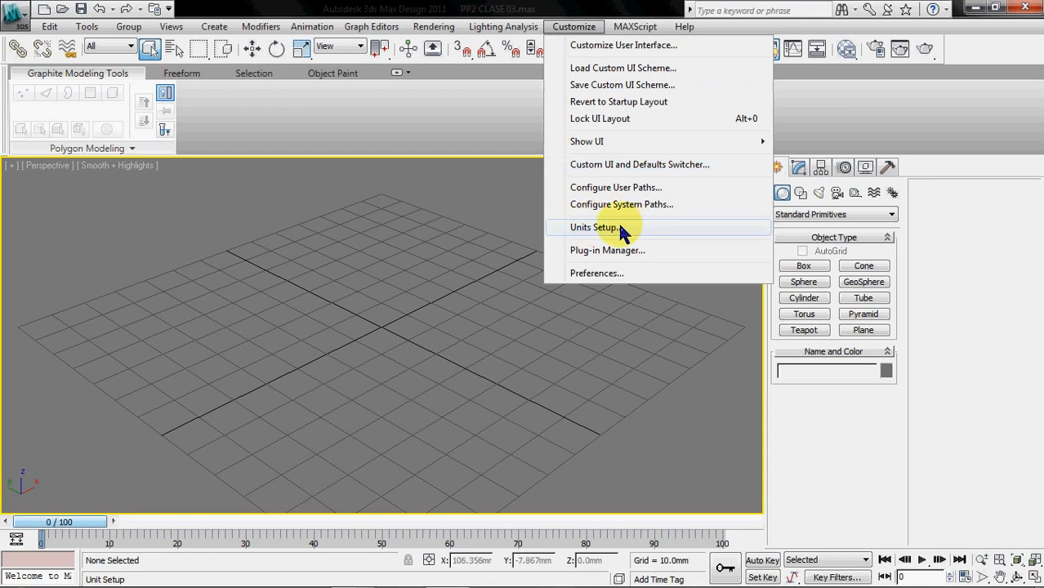
click(461, 6)
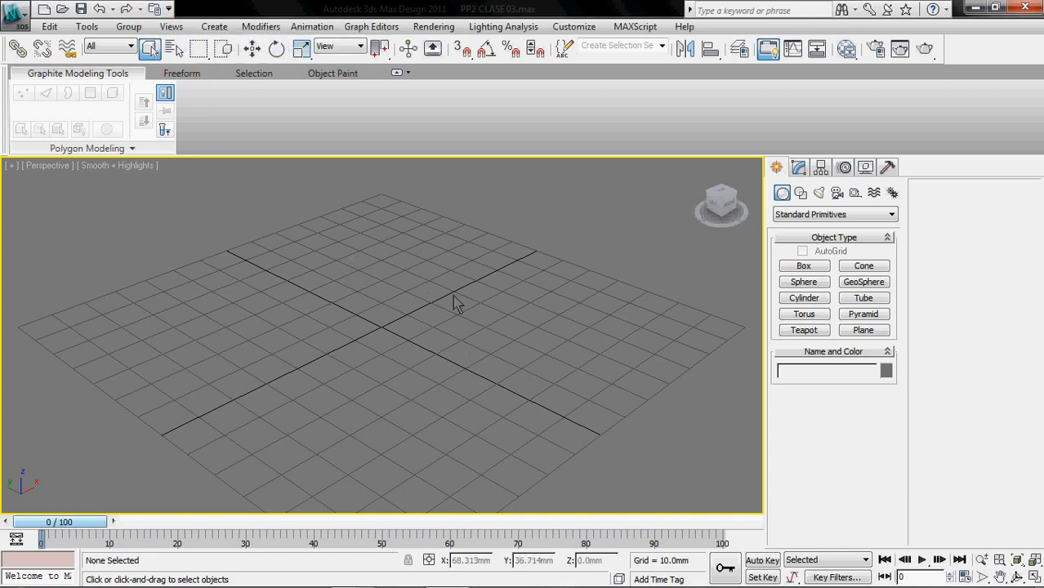
click(229, 52)
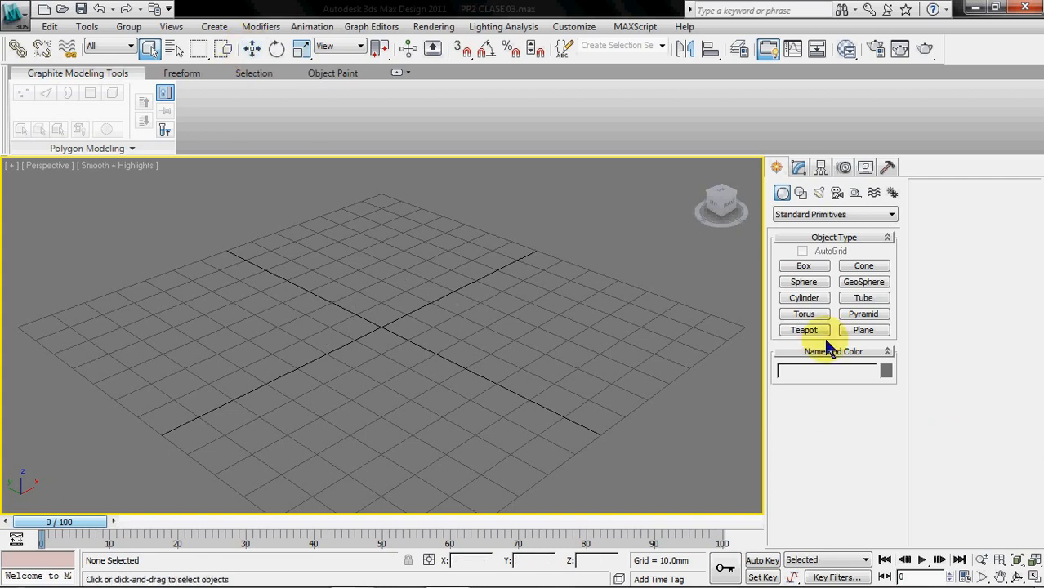
Create a standard primitive plane about 63 mm long and 83 mm wide across the centre of the viewport, and hide the grid
click(863, 331)
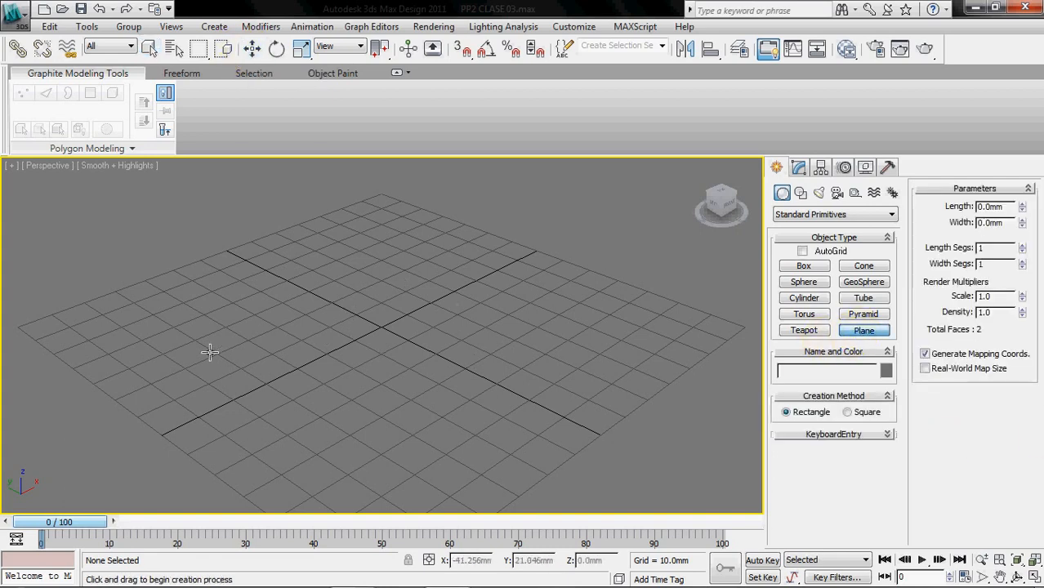
drag(194, 342, 574, 316)
key(g)
alt+middle_drag(377, 351, 270, 345)
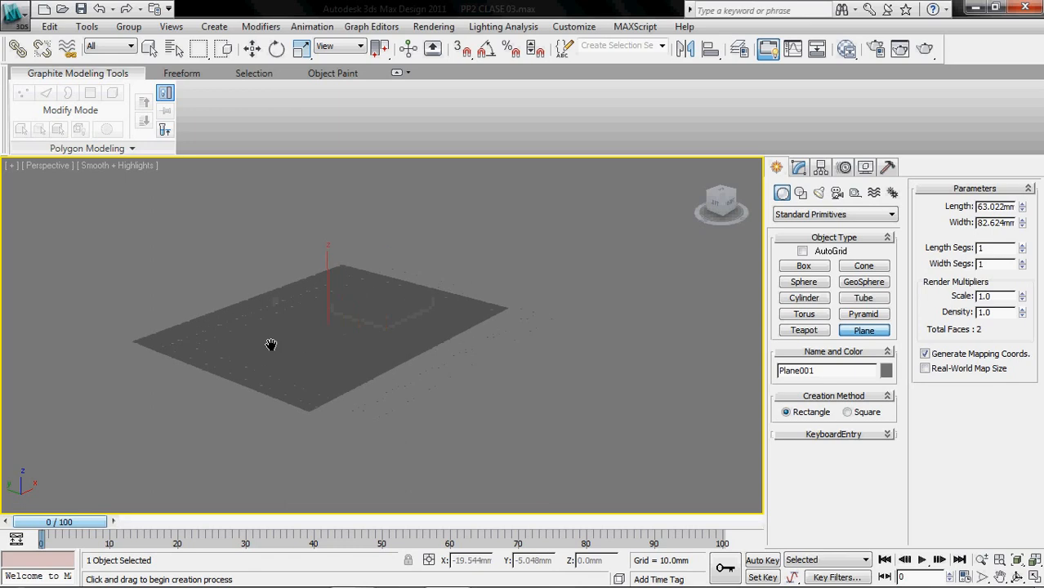
Add an Edit Poly modifier to the plane and display edged faces in the perspective view
click(797, 168)
click(788, 210)
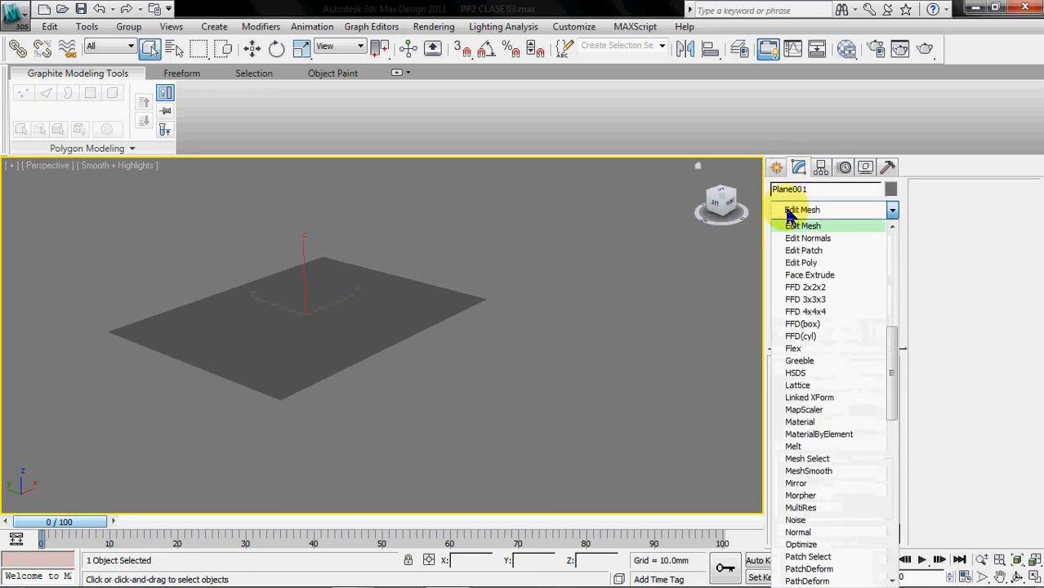
click(811, 263)
key(F4)
alt+middle_drag(513, 376, 484, 350)
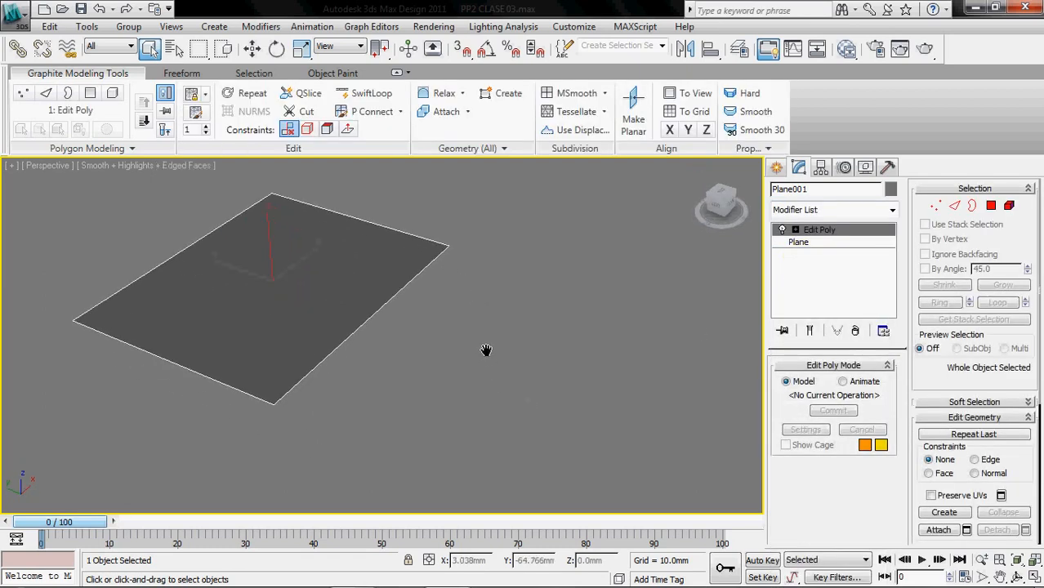
Extrude the plane's long front edge straight down about 31 mm by copy-moving it along Z at edge level
click(954, 205)
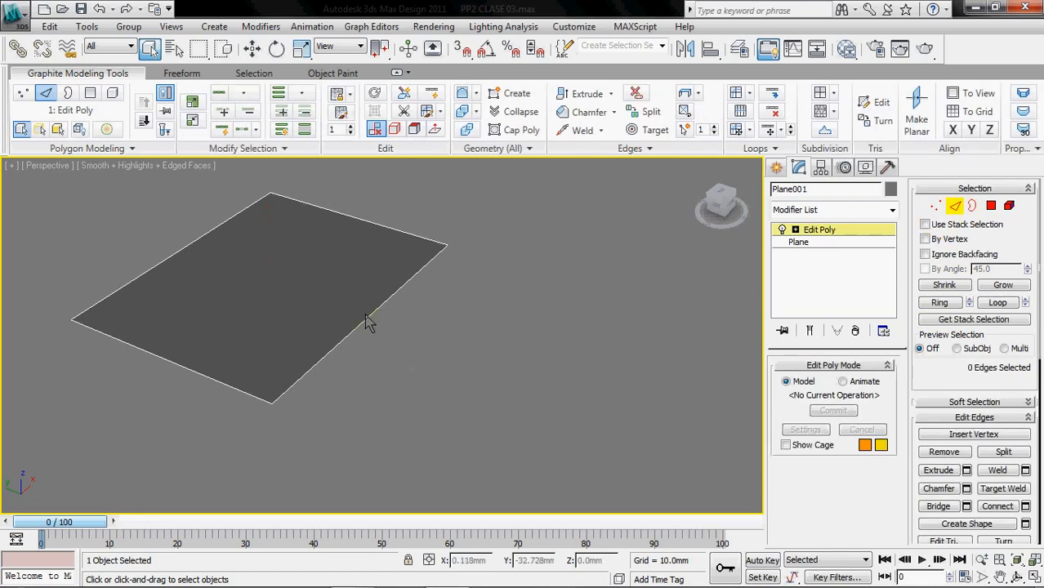
click(366, 318)
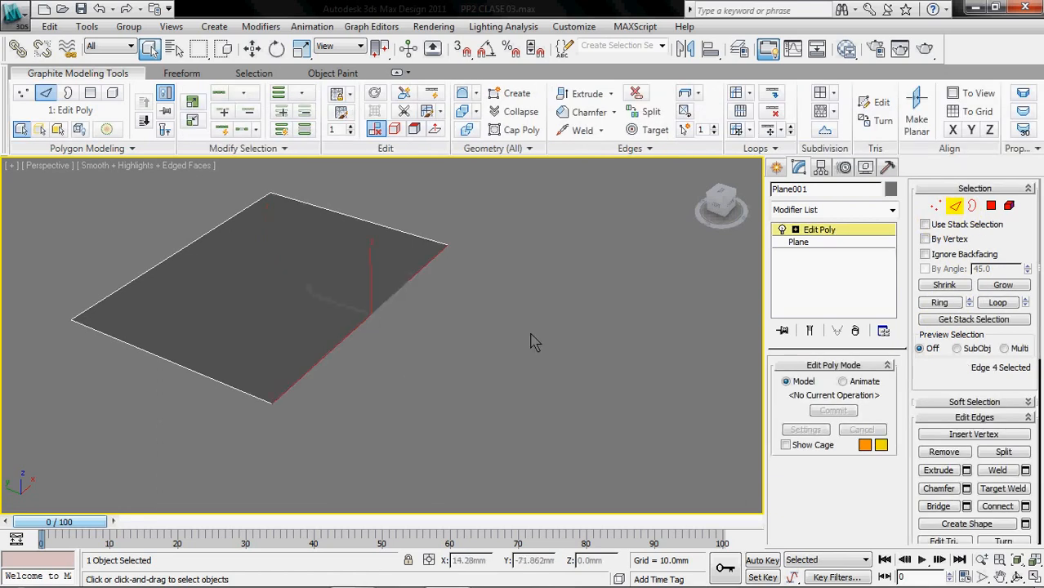
click(252, 48)
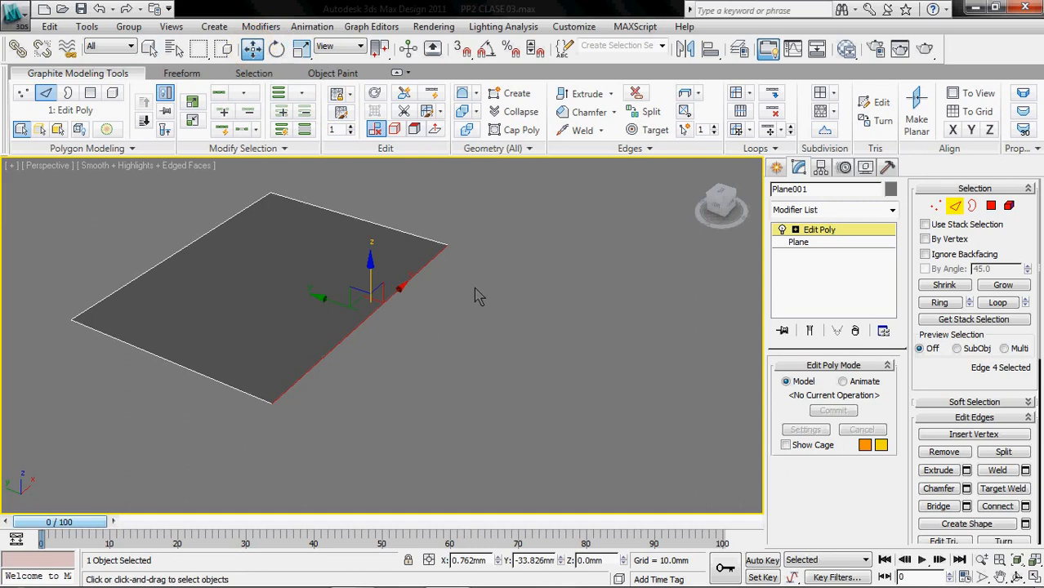
shift+drag(370, 267, 368, 361)
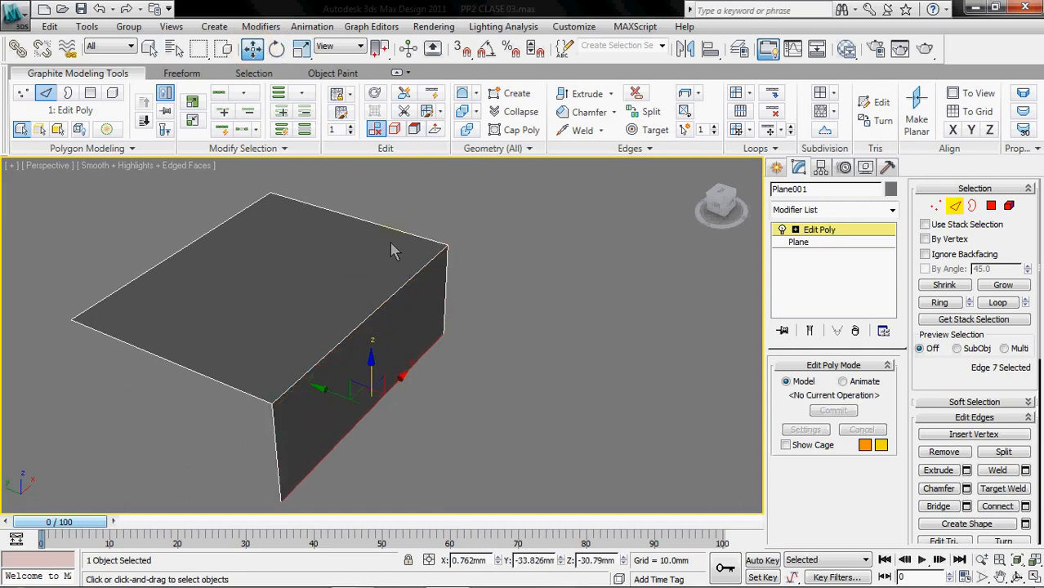
Extend the lower edge outward with copied edges to form a horizontal floor, an upward slope and a short flat end strip
middle_drag(325, 281, 236, 216)
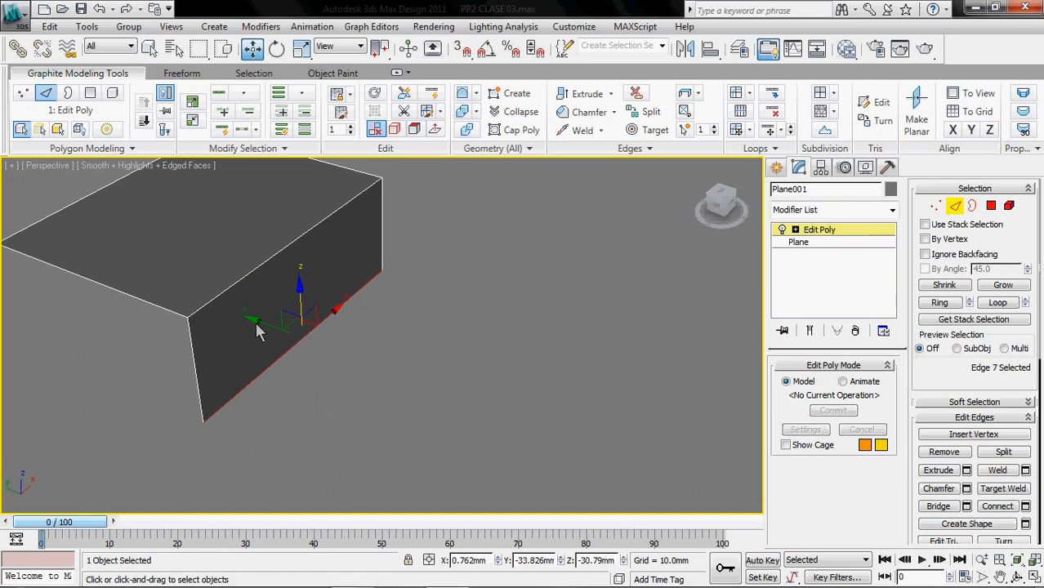
shift+drag(255, 322, 399, 380)
shift+drag(472, 382, 618, 351)
alt+middle_drag(454, 321, 473, 366)
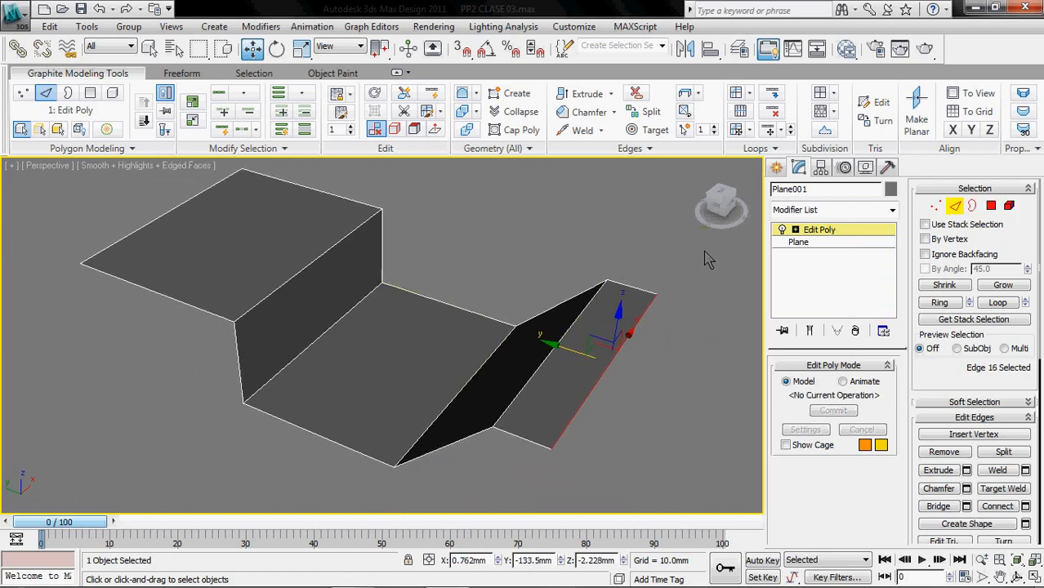
click(653, 251)
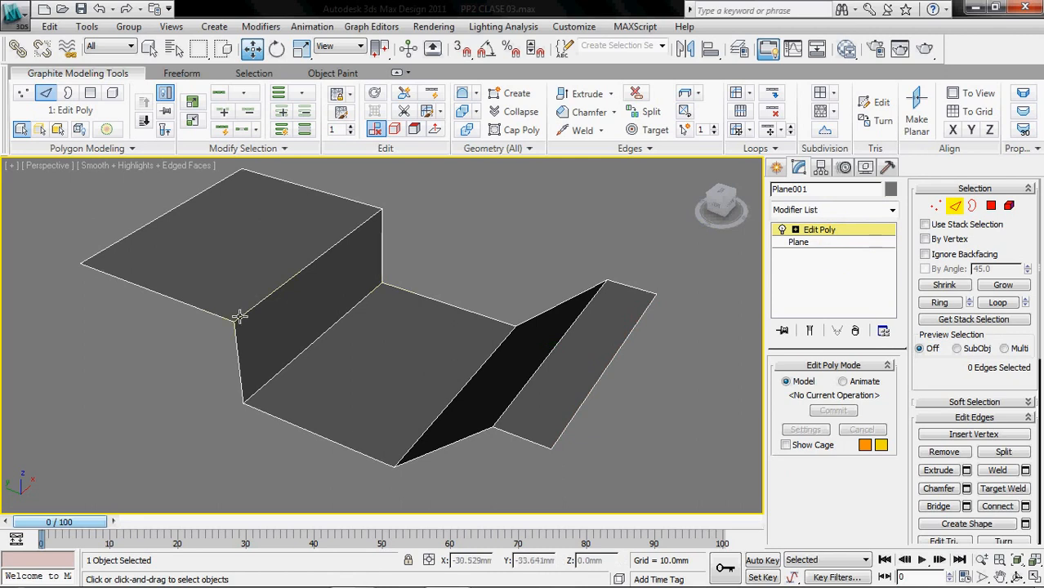
Extend the upper face's short side edge outward along X to add a new polygon beside it
click(211, 311)
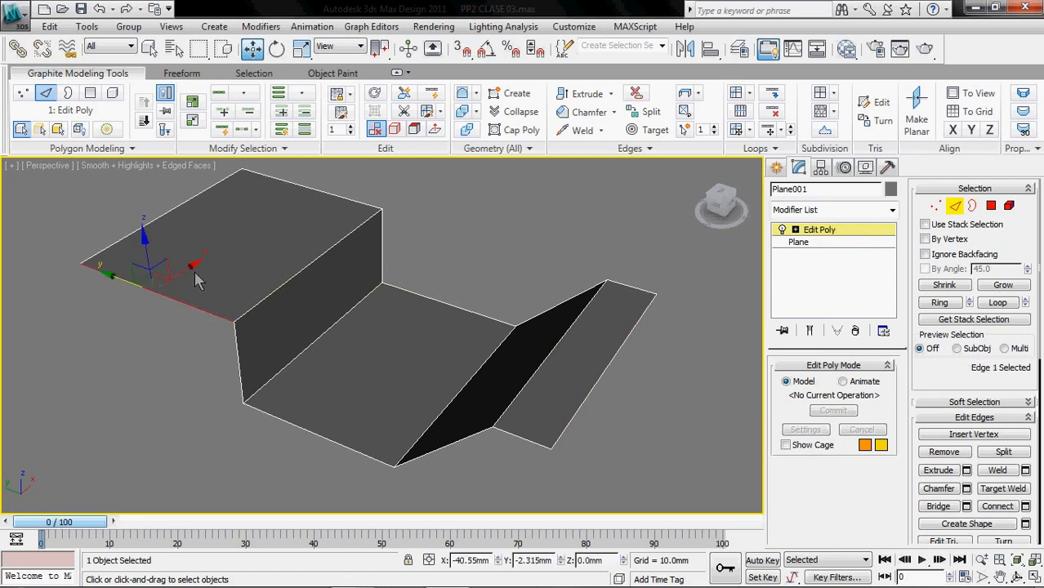
shift+drag(191, 266, 93, 346)
click(214, 406)
middle_drag(218, 404, 354, 447)
click(283, 343)
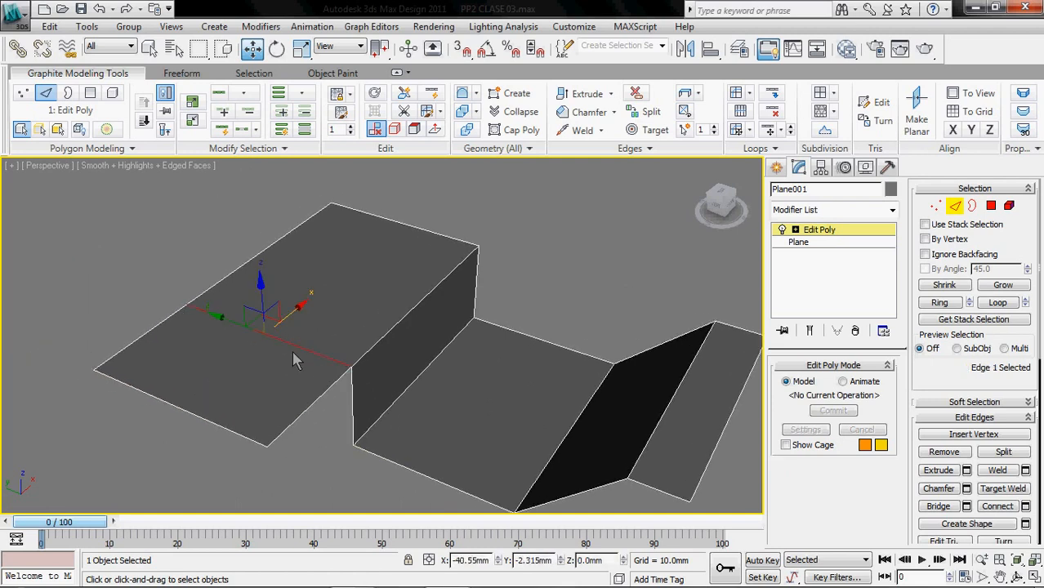
mouse_move(264, 286)
mouse_down()
mouse_move(262, 271)
mouse_move(260, 307)
mouse_move(260, 273)
mouse_up()
key(ctrl+z)
Leave edge editing and add a TurboSmooth modifier on top of the stepped surface
middle_drag(489, 322, 408, 277)
click(538, 286)
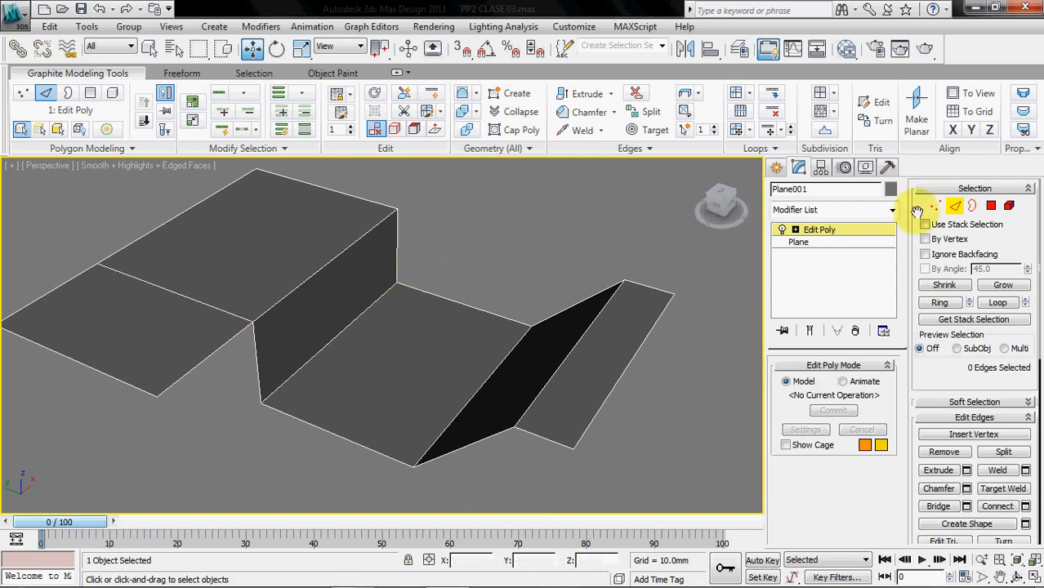
click(954, 204)
middle_drag(538, 290, 560, 309)
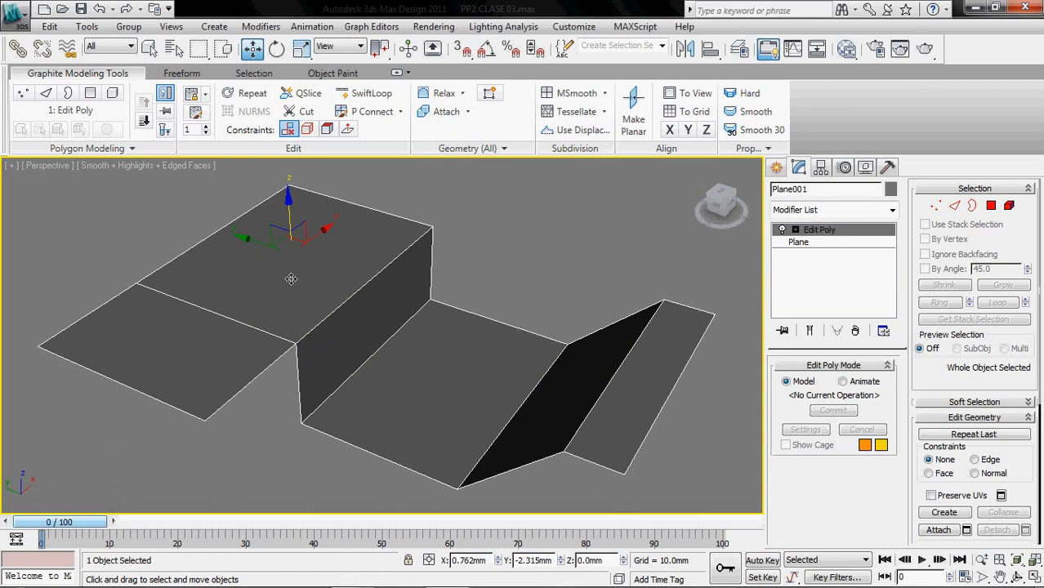
click(892, 210)
key(t)
key(u)
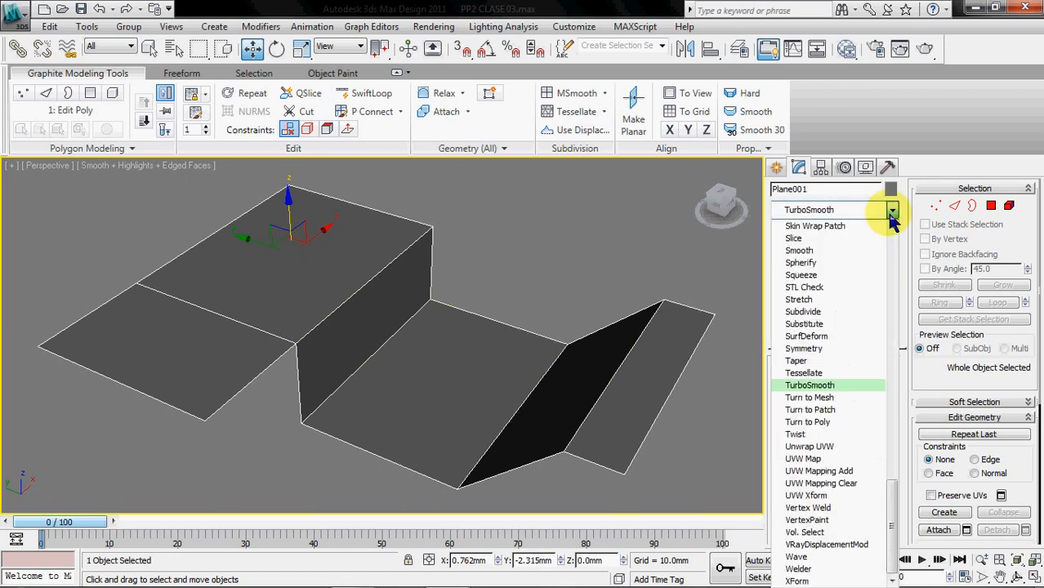
key(Return)
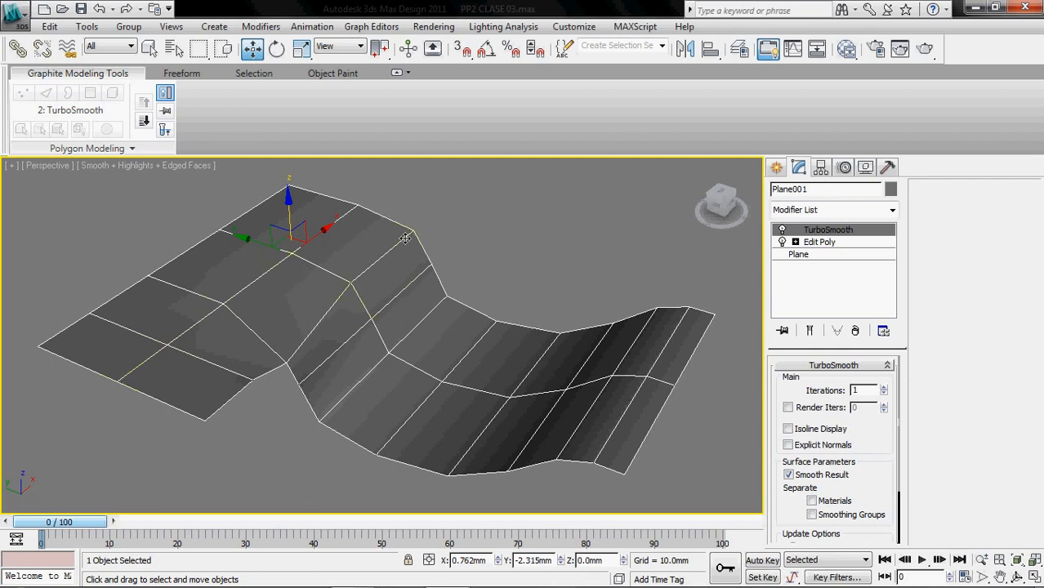
Try 3 TurboSmooth iterations on the surface and settle on 2 iterations
alt+middle_drag(425, 401, 476, 364)
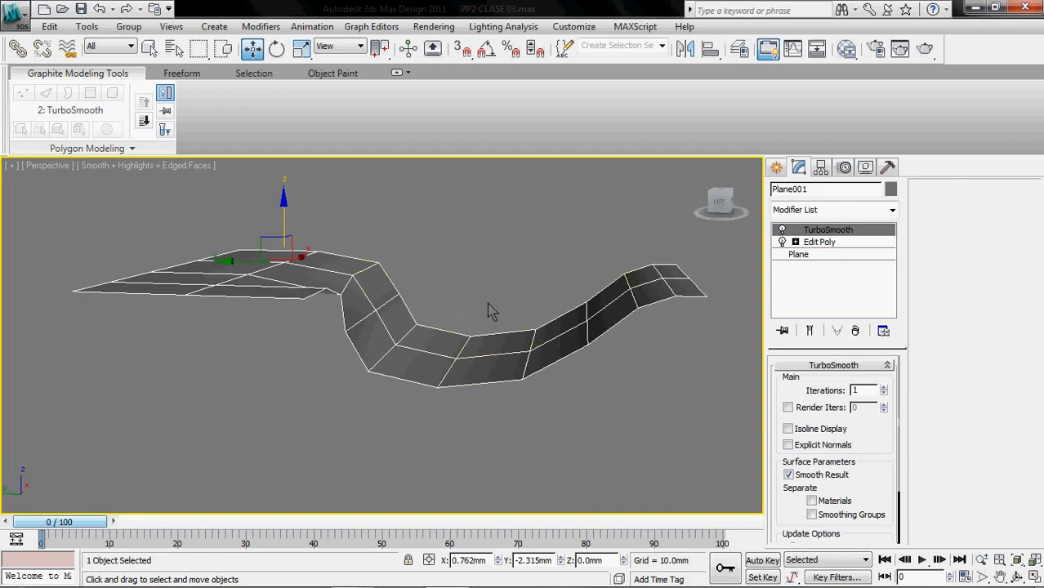
alt+middle_drag(506, 335, 267, 354)
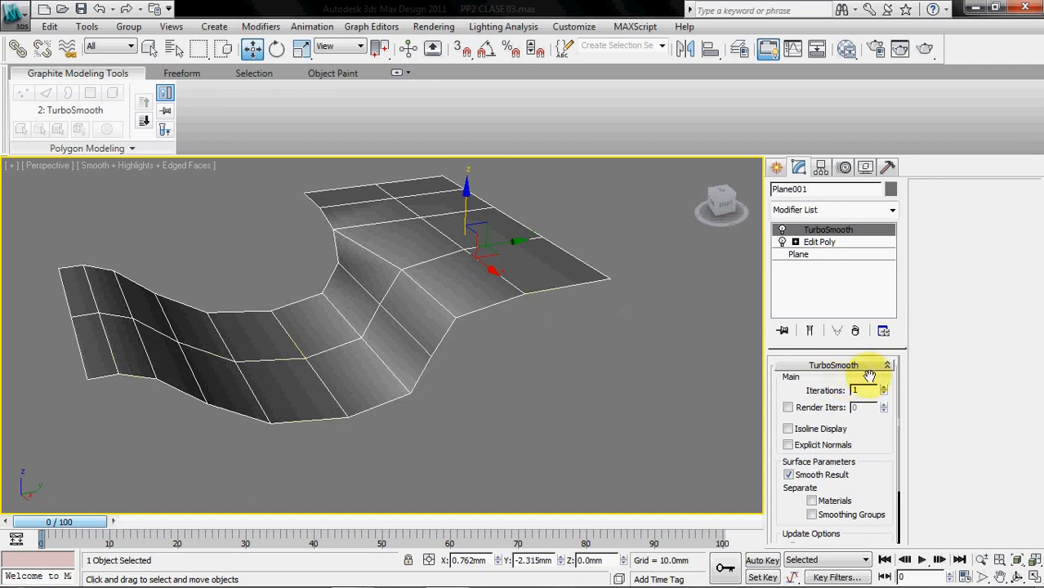
click(884, 389)
click(885, 389)
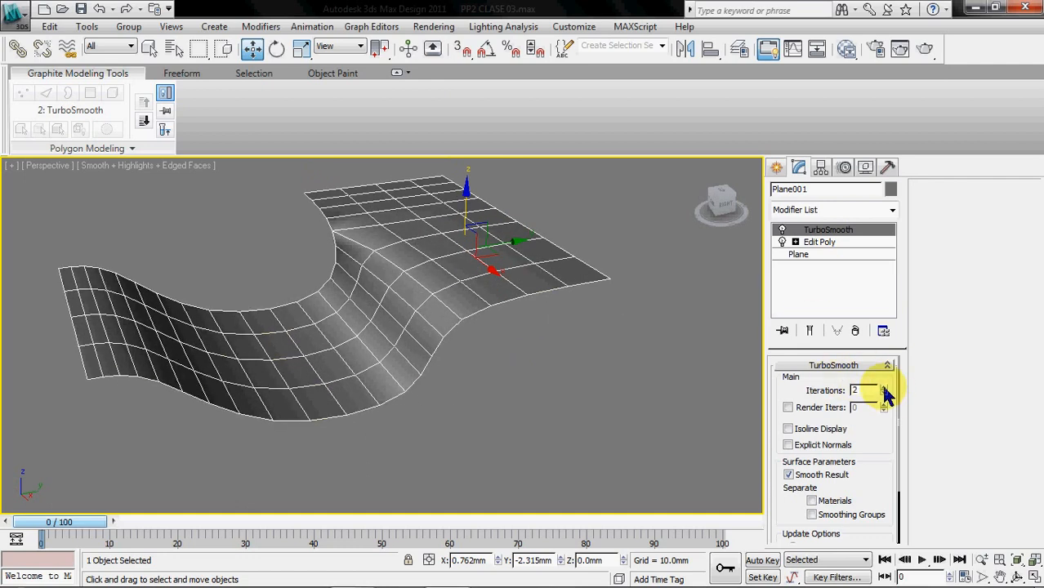
click(671, 385)
mouse_move(254, 355)
alt+middle_down()
mouse_move(442, 366)
mouse_move(350, 373)
mouse_move(373, 361)
mouse_move(374, 342)
mouse_move(286, 364)
mouse_move(285, 398)
mouse_move(331, 390)
alt+middle_up()
click(442, 369)
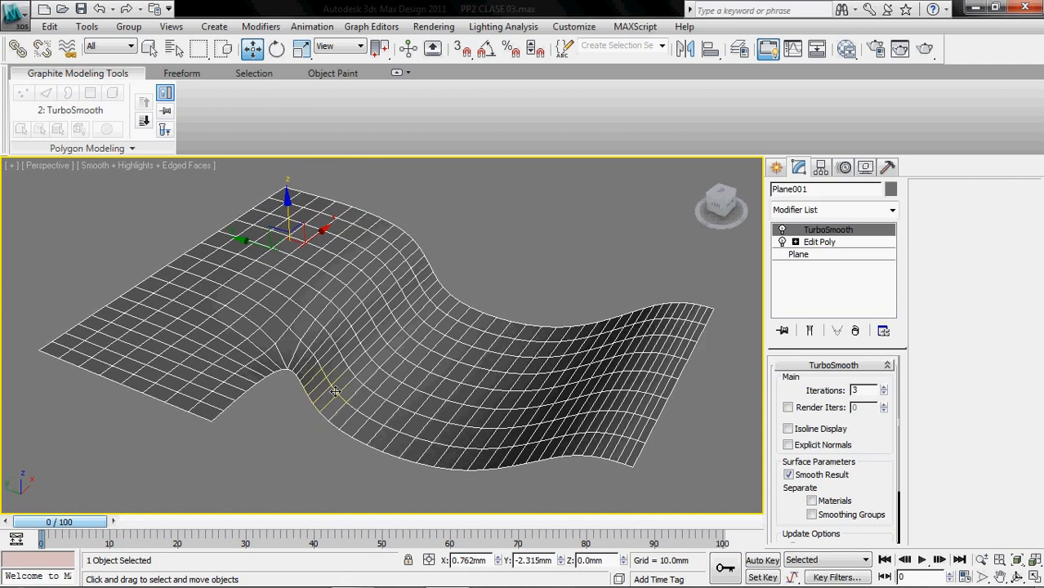
click(885, 394)
Return to Edit Poly at polygon level and delete the extra polygon attached to the upper face's side
click(819, 241)
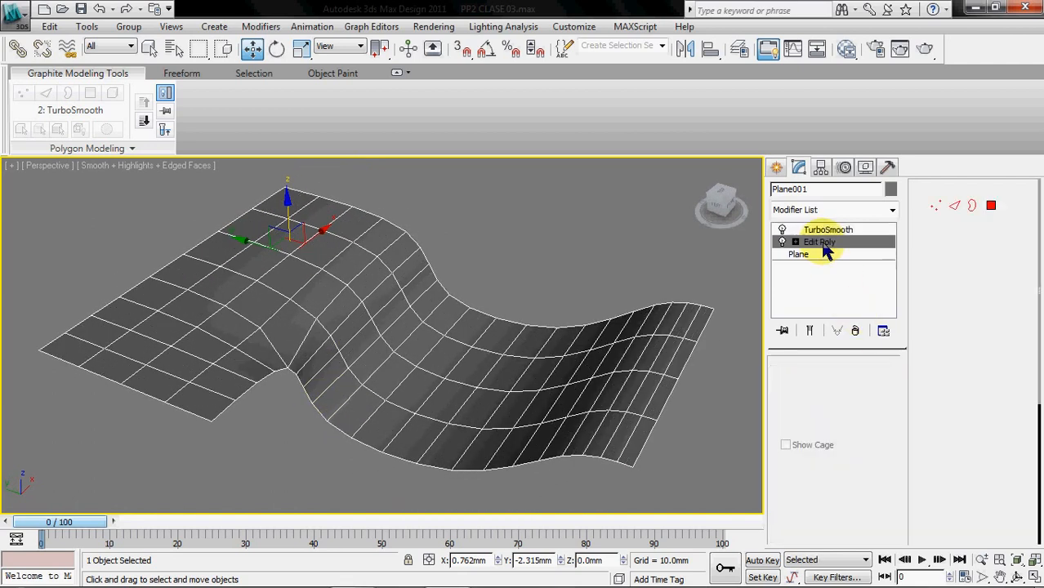
middle_drag(456, 350, 429, 331)
click(990, 205)
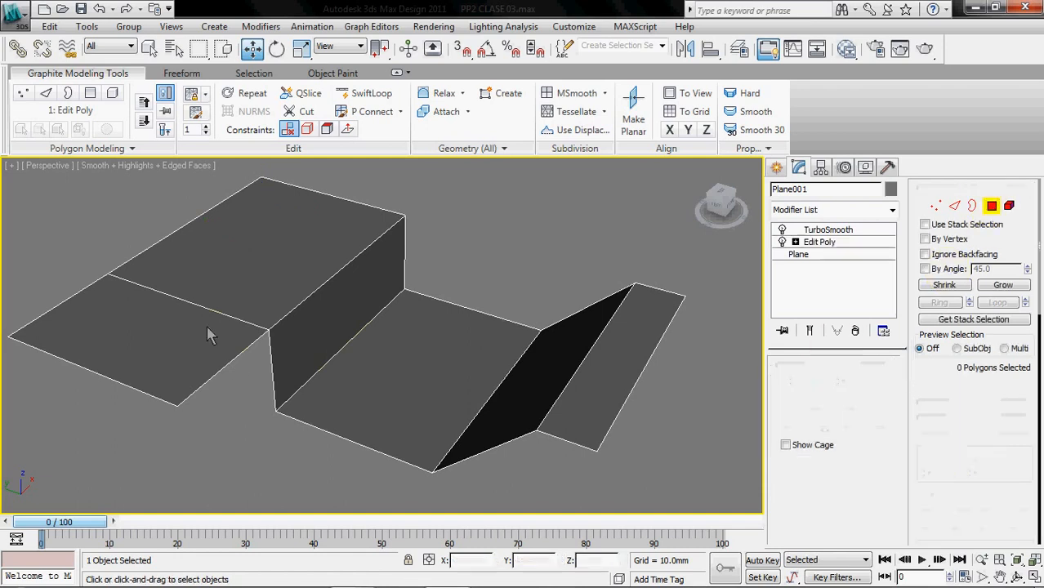
click(112, 348)
key(Delete)
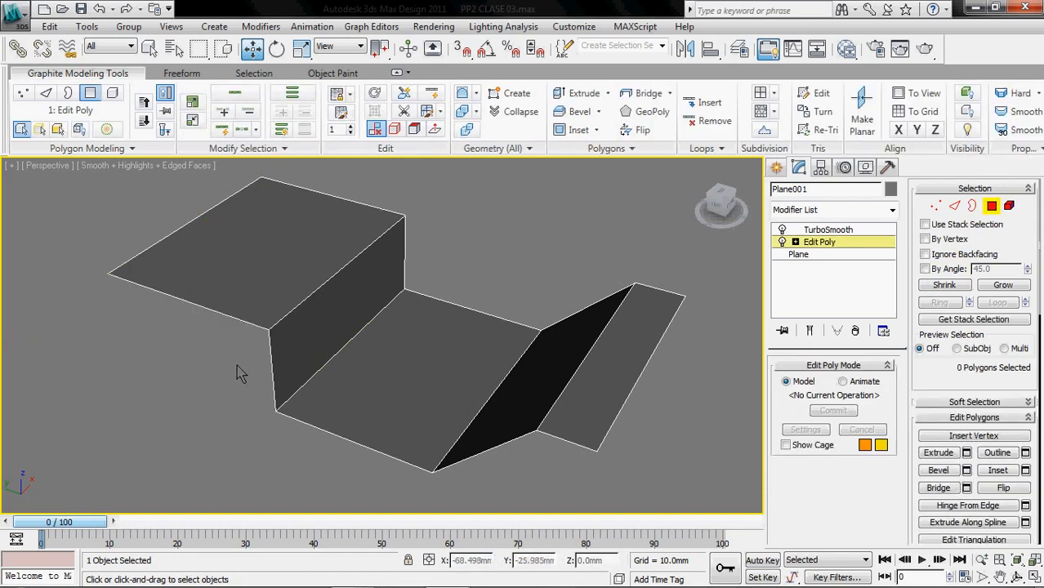
middle_drag(257, 359, 210, 366)
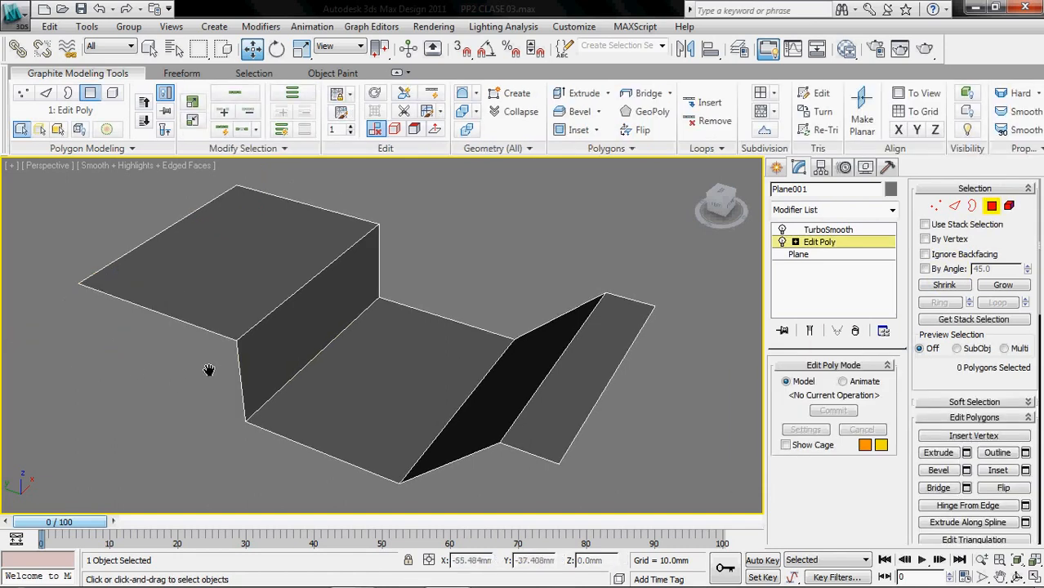
Switch Edit Poly to edge level and preview the smoothed end result, returning to the unsmoothed mesh
click(954, 205)
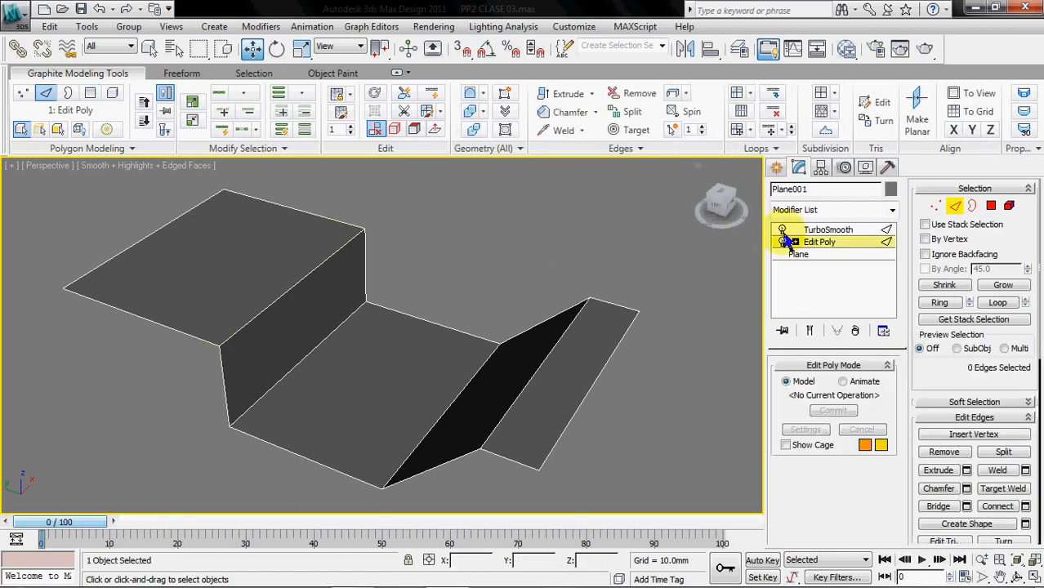
click(810, 333)
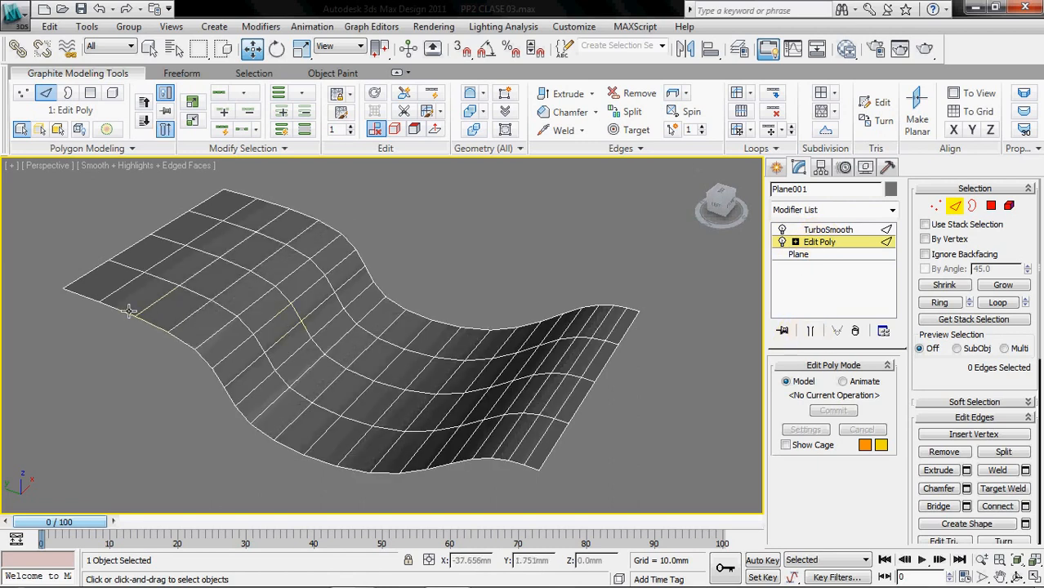
click(809, 330)
middle_drag(409, 346, 457, 335)
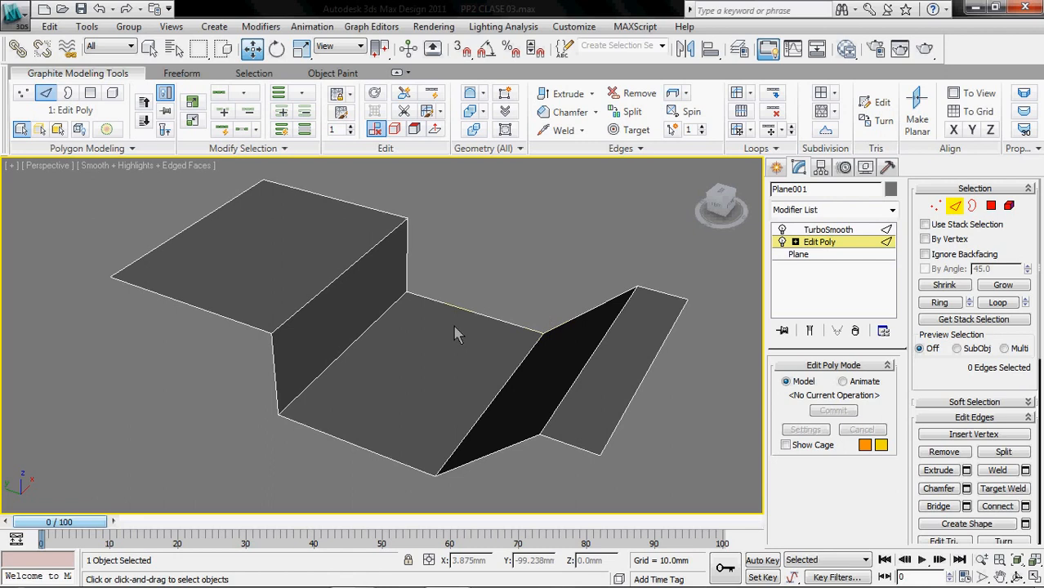
Insert a SwiftLoop edge loop on the upper face, close and parallel to the edge where the surface drops
middle_drag(303, 339, 298, 356)
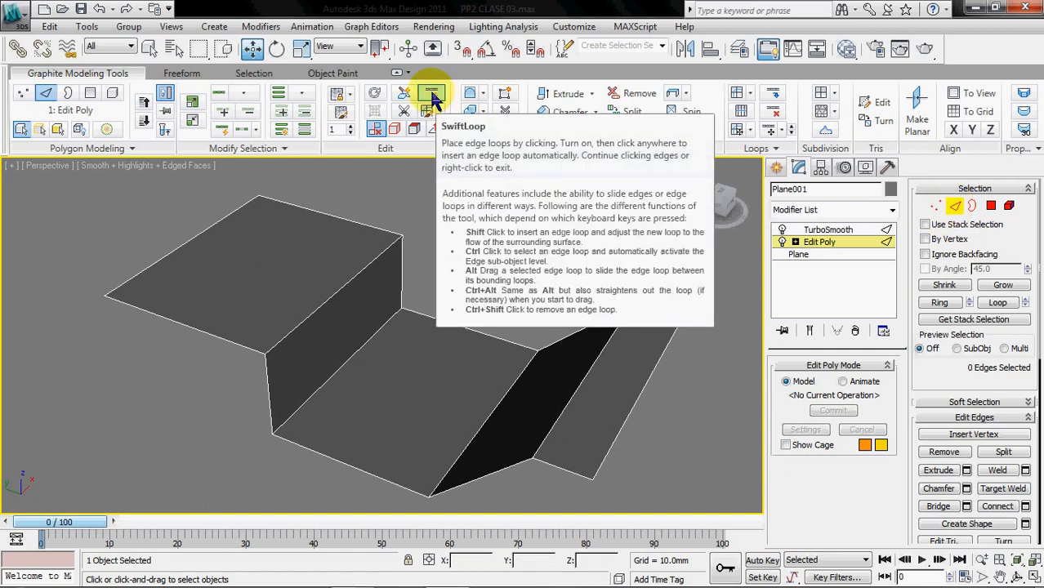
click(433, 96)
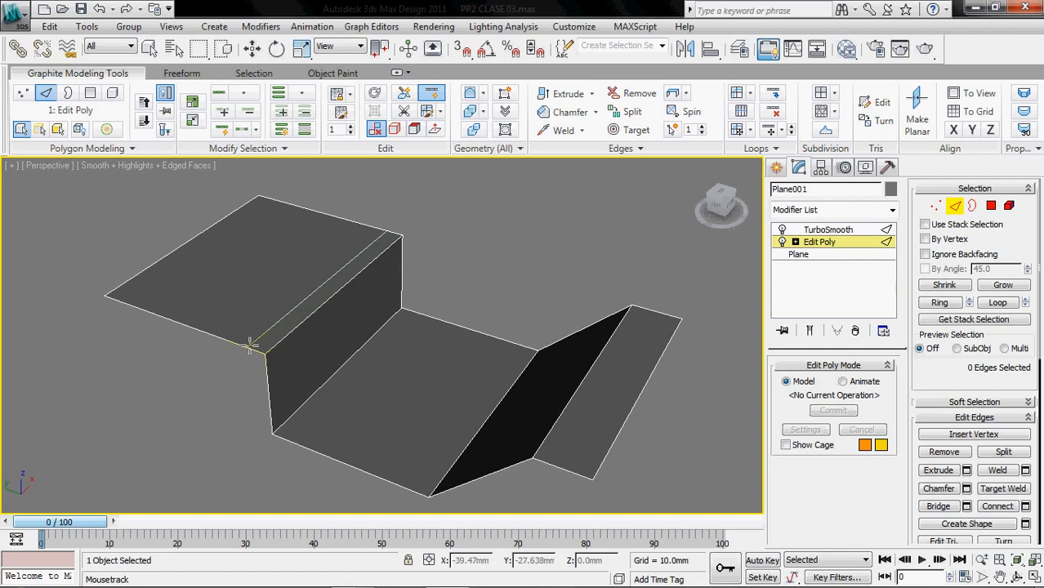
click(250, 346)
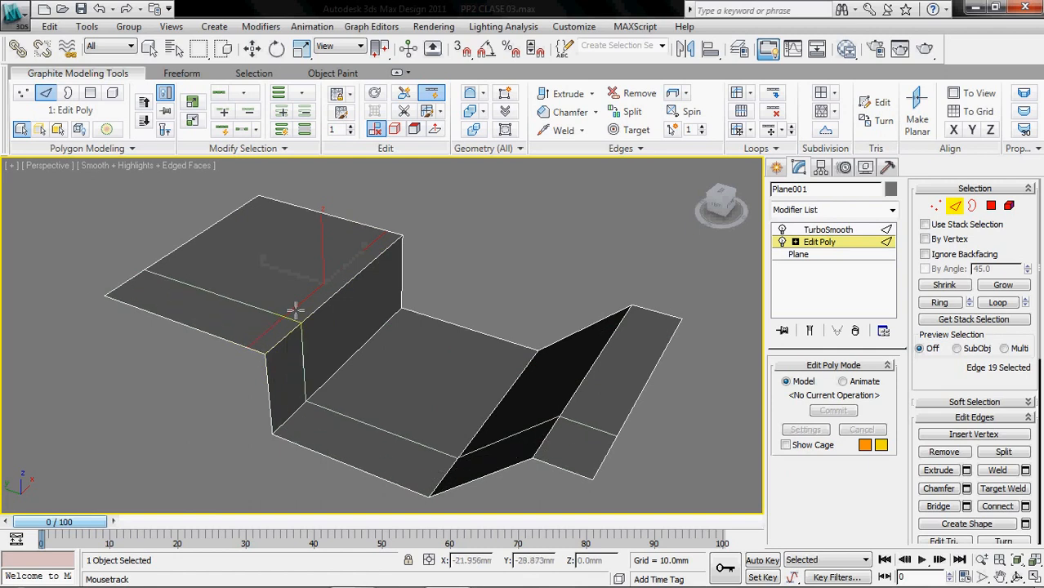
Insert a SwiftLoop edge loop on the vertical face just below the upper corner edge and inspect the TurboSmooth result
click(266, 372)
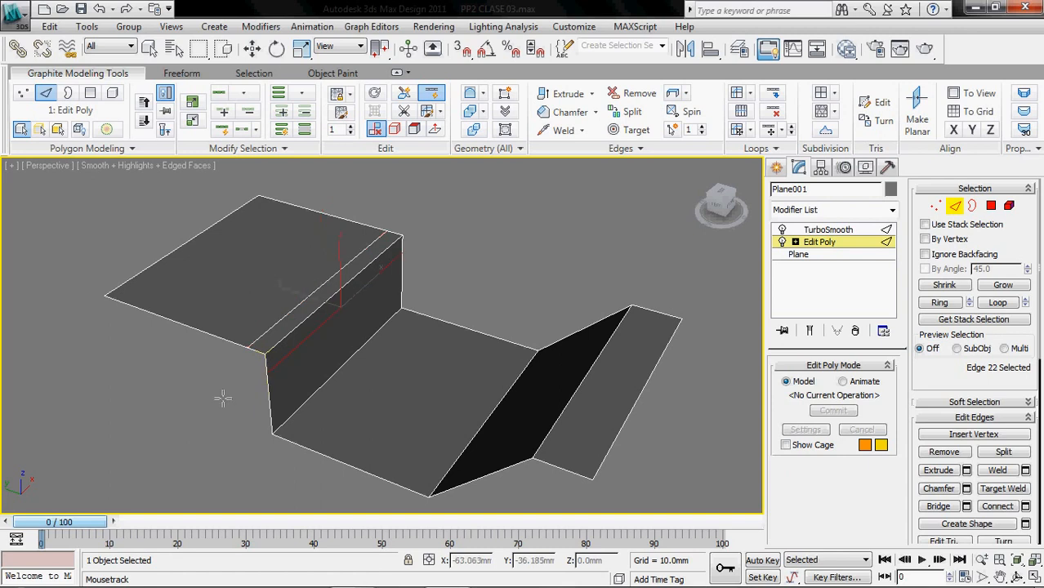
key(w)
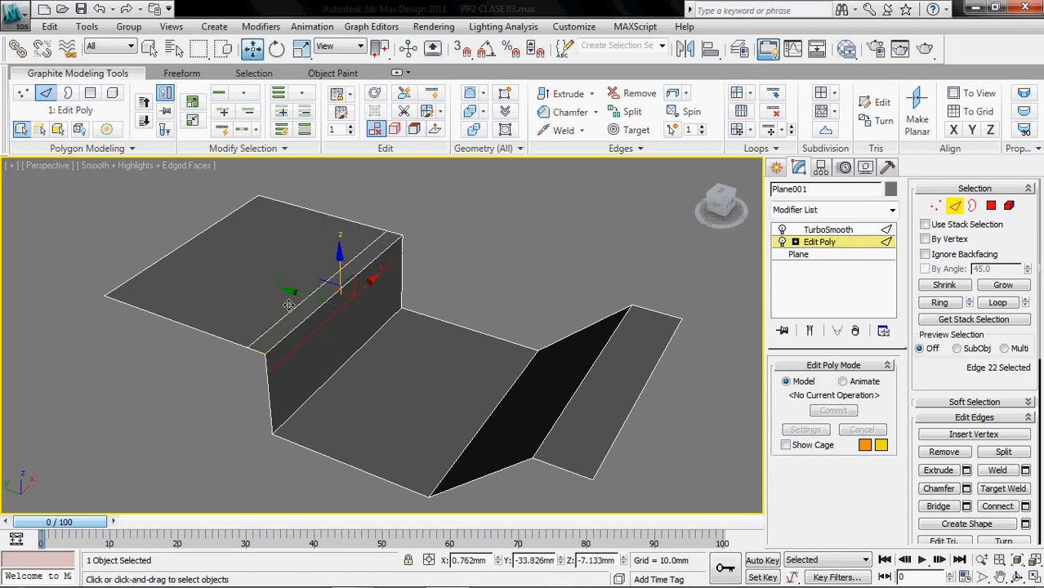
click(280, 339)
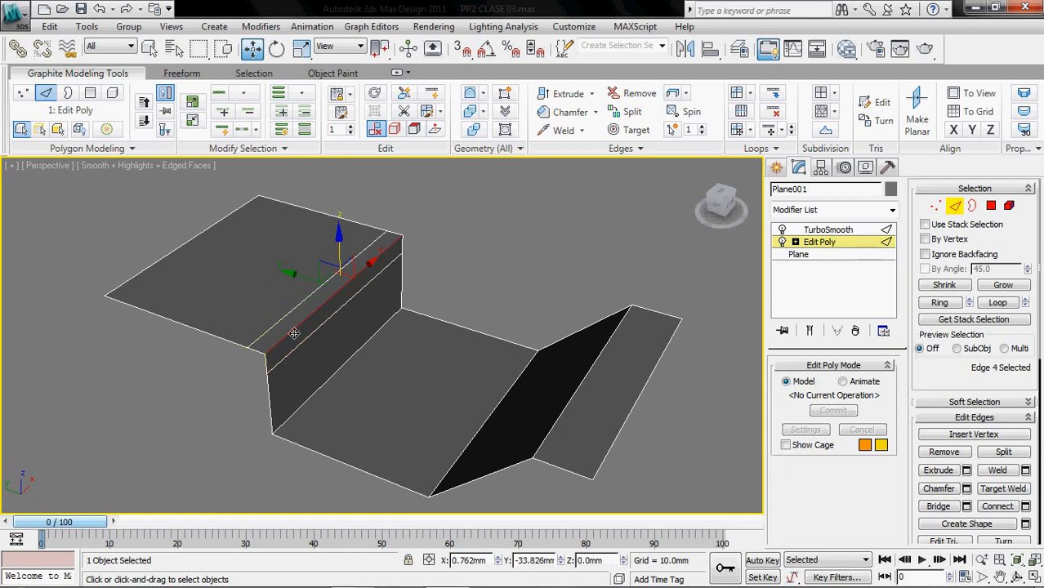
click(192, 382)
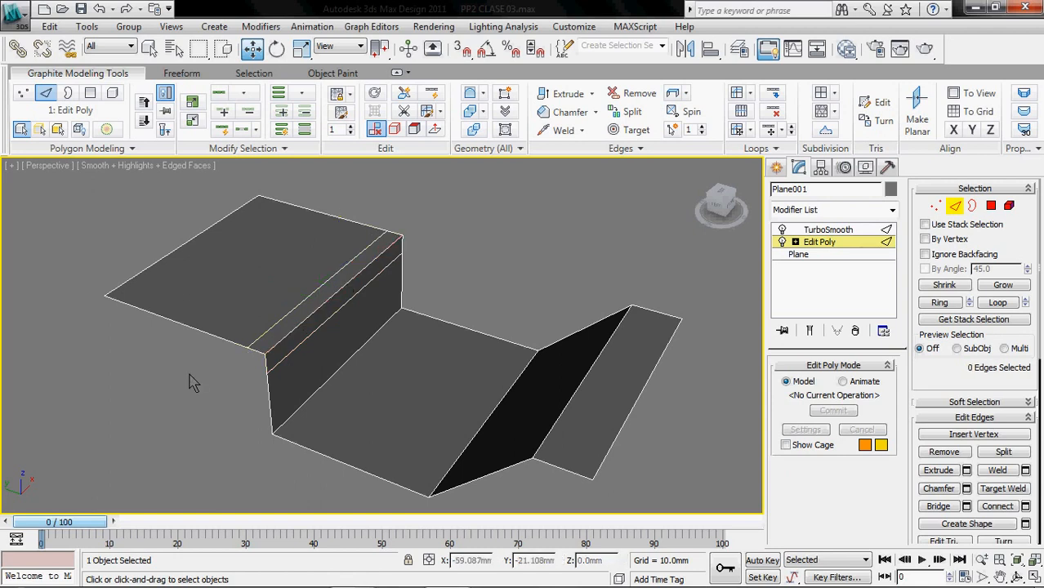
click(957, 211)
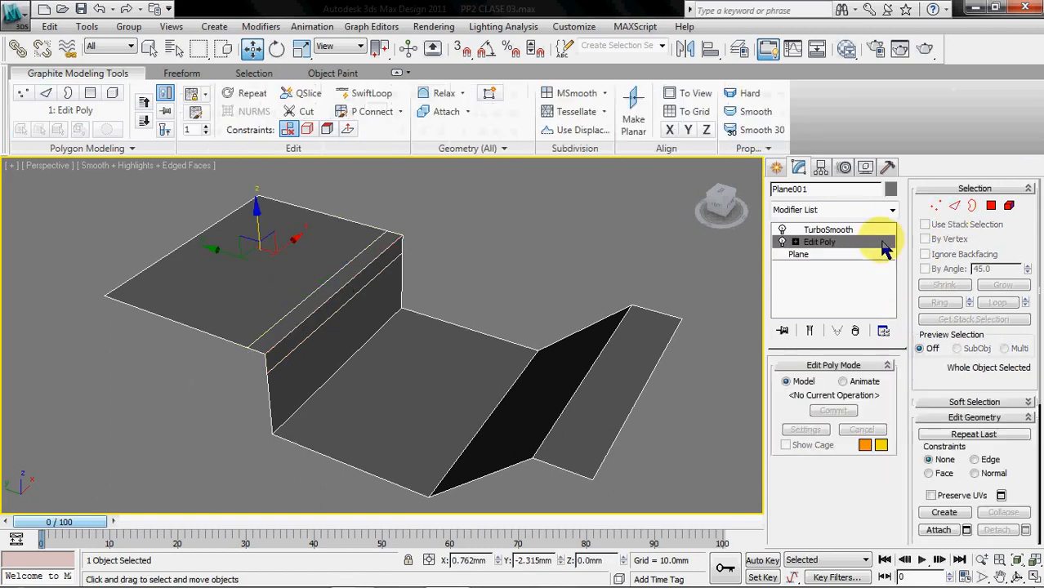
click(857, 230)
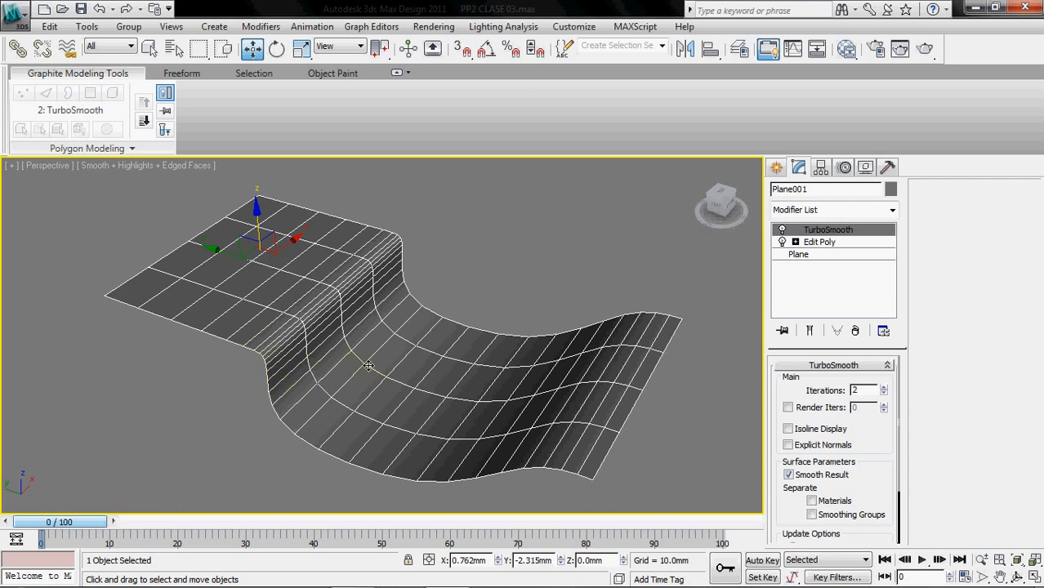
alt+middle_drag(303, 381, 335, 344)
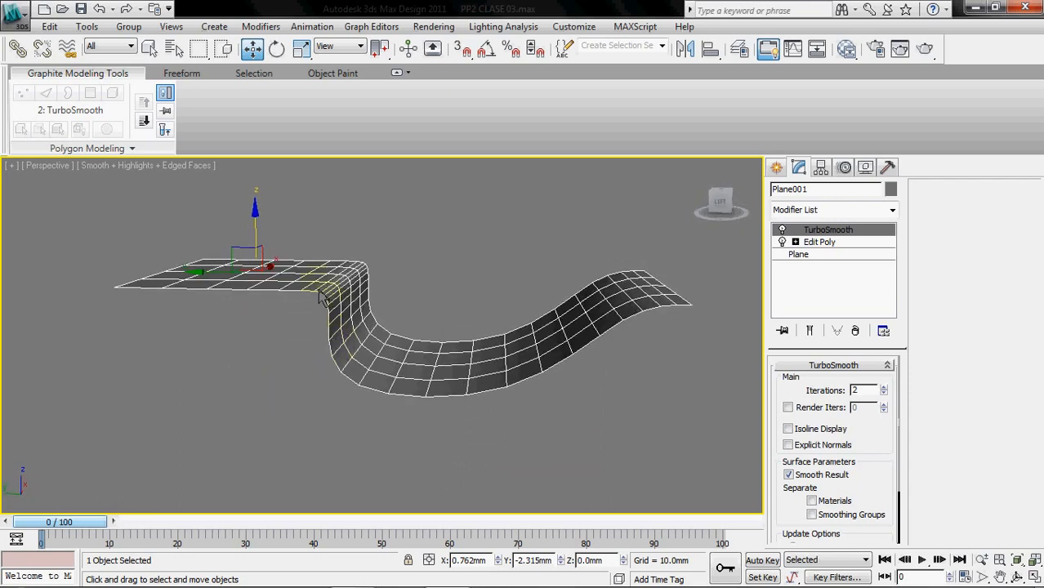
alt+middle_drag(334, 287, 456, 315)
Insert SwiftLoop edge loops close to both sides of the step's lower corner edge and inspect the TurboSmooth result
click(812, 242)
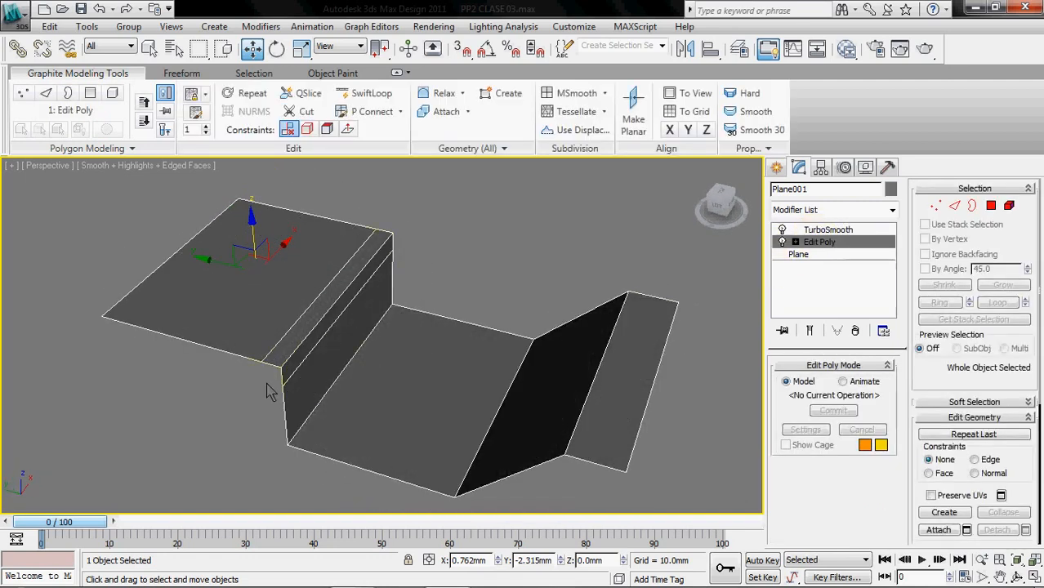
click(367, 99)
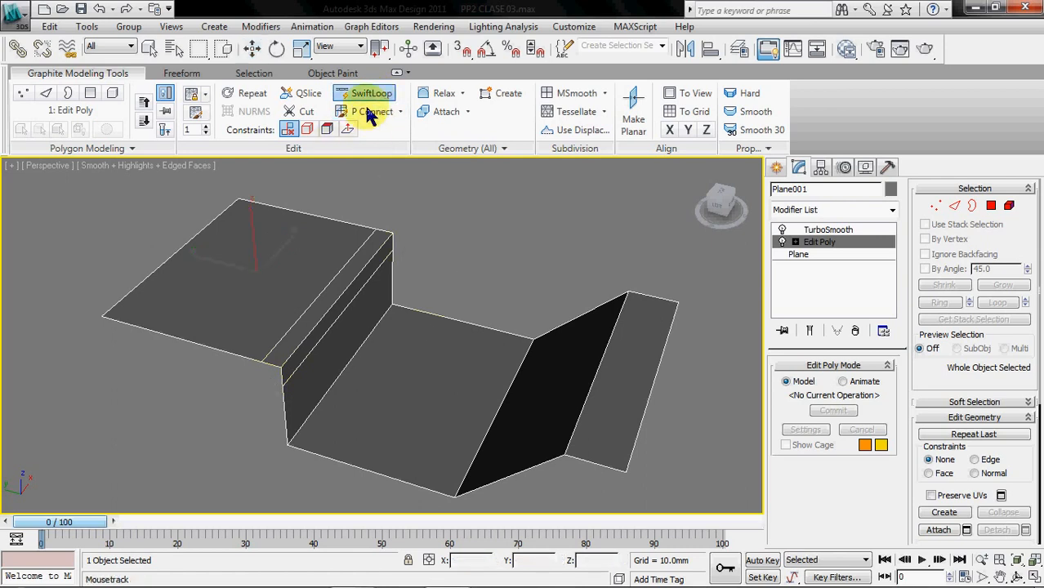
click(288, 437)
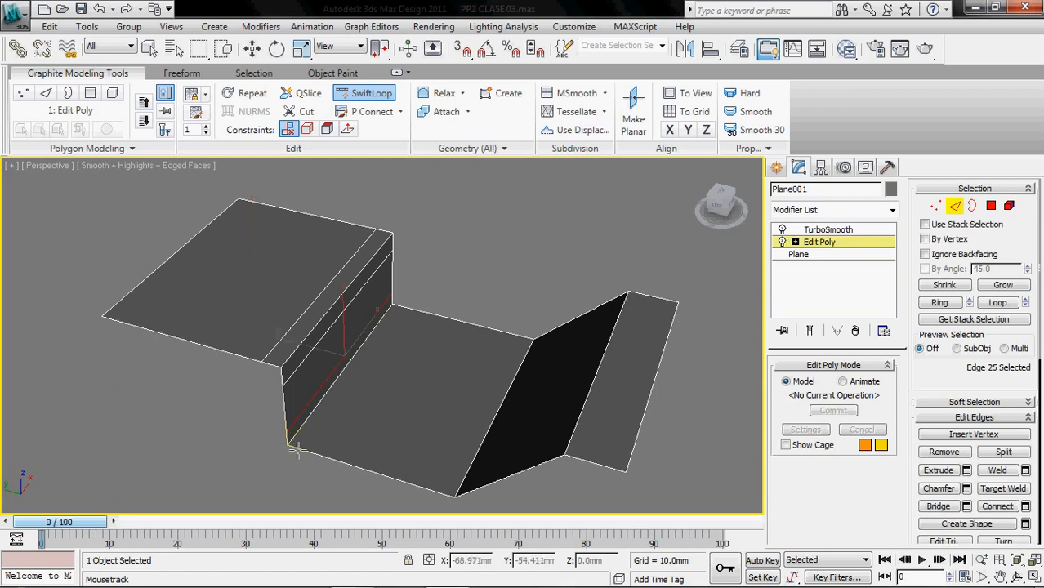
click(295, 441)
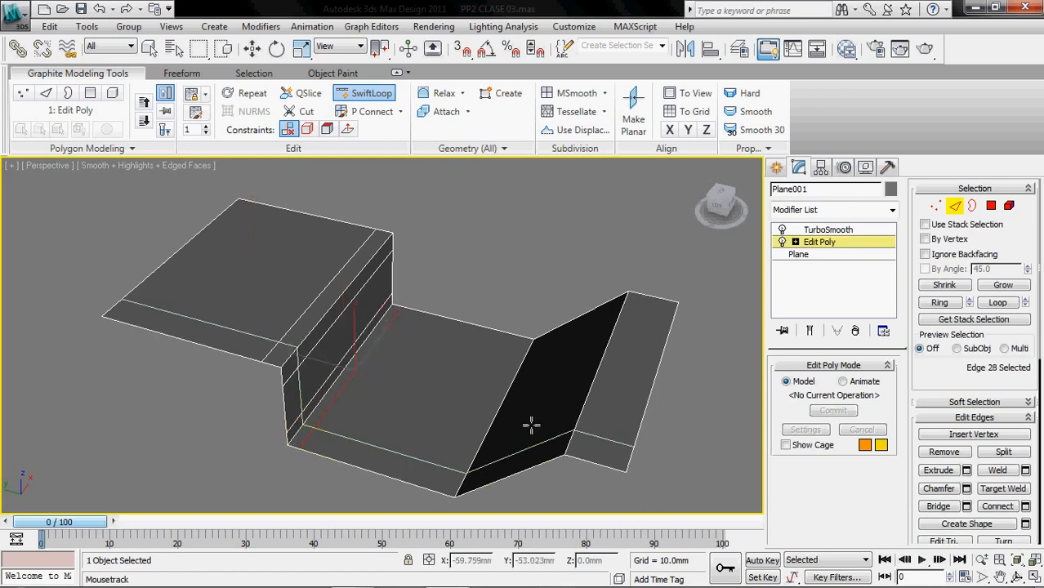
click(954, 205)
click(827, 229)
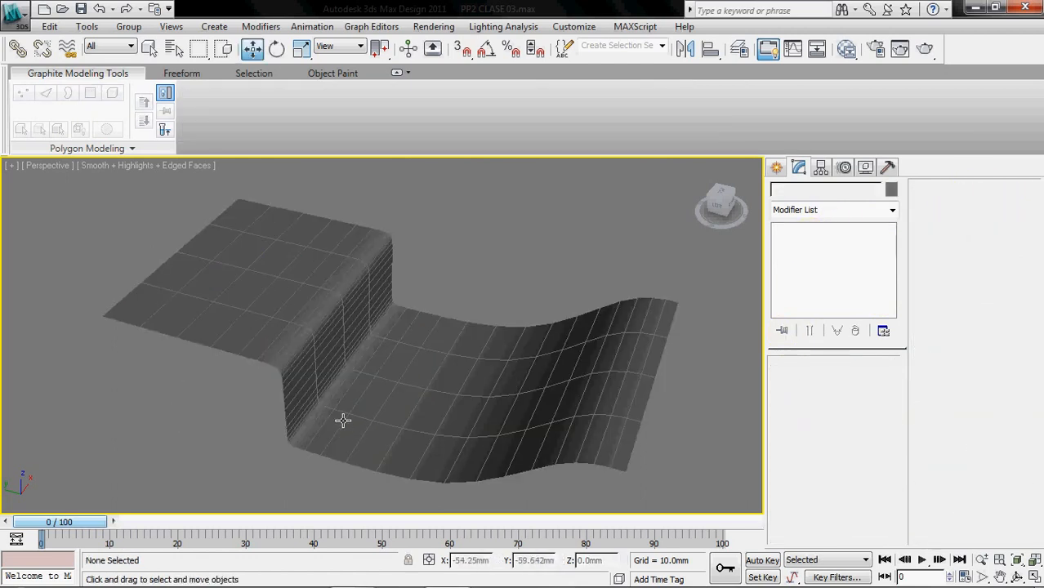
alt+middle_drag(382, 406, 352, 420)
click(352, 420)
click(827, 230)
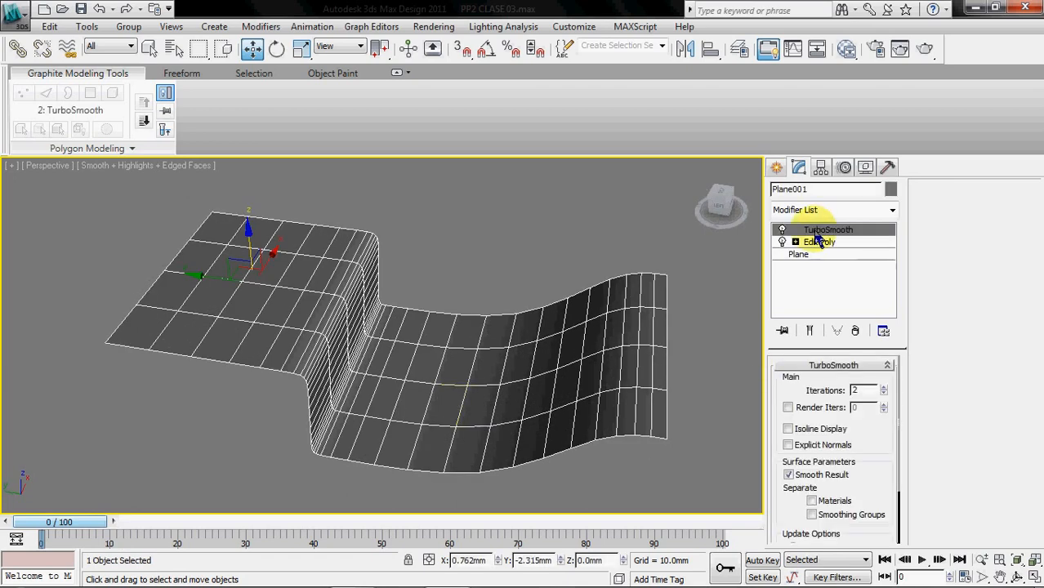
Move the two edge loops flanking the lower corner farther from it, one outward and one upward, and inspect the smoothed surface
click(817, 241)
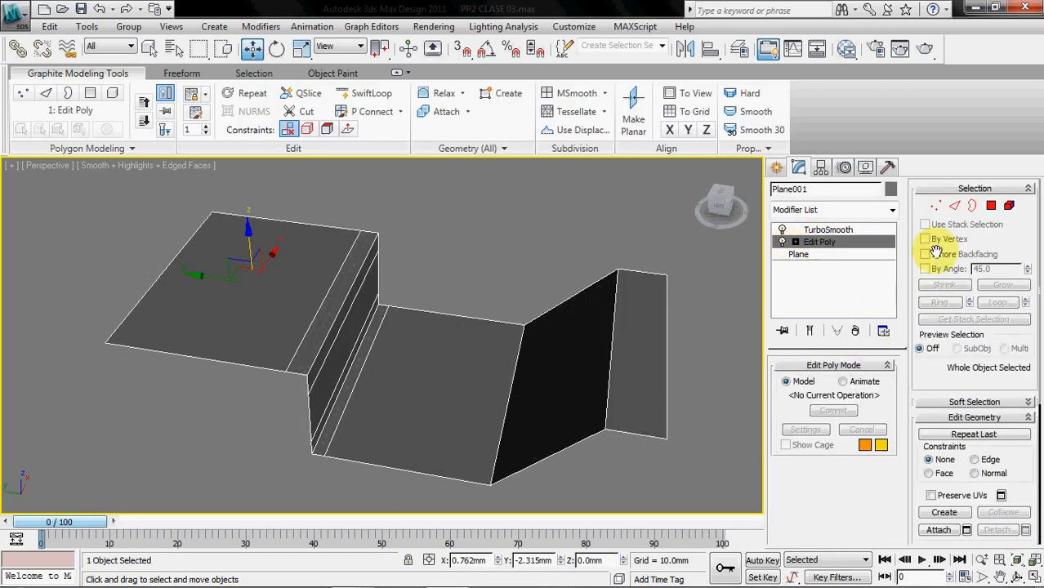
click(954, 205)
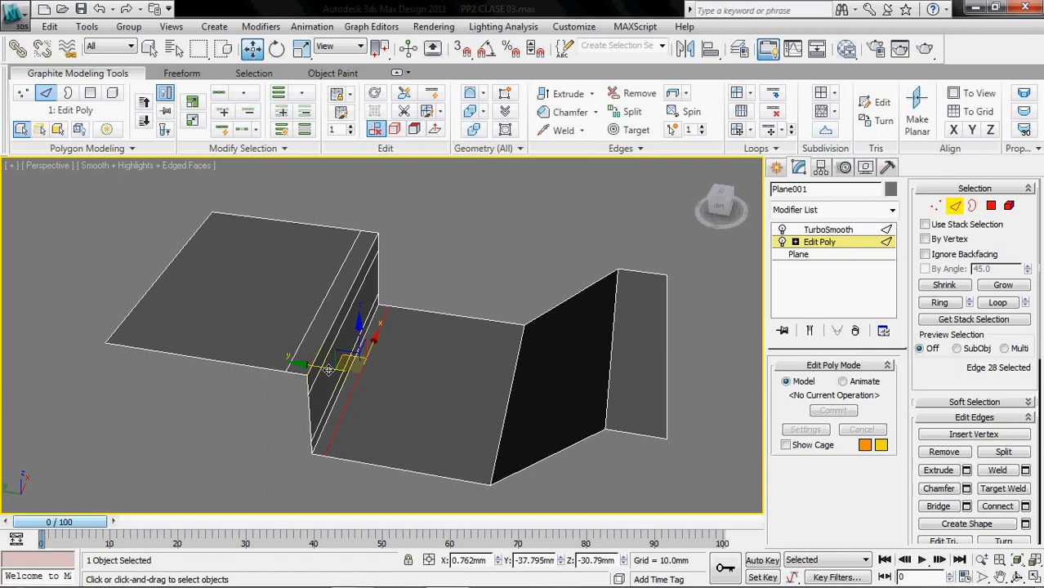
drag(325, 366, 353, 368)
click(325, 413)
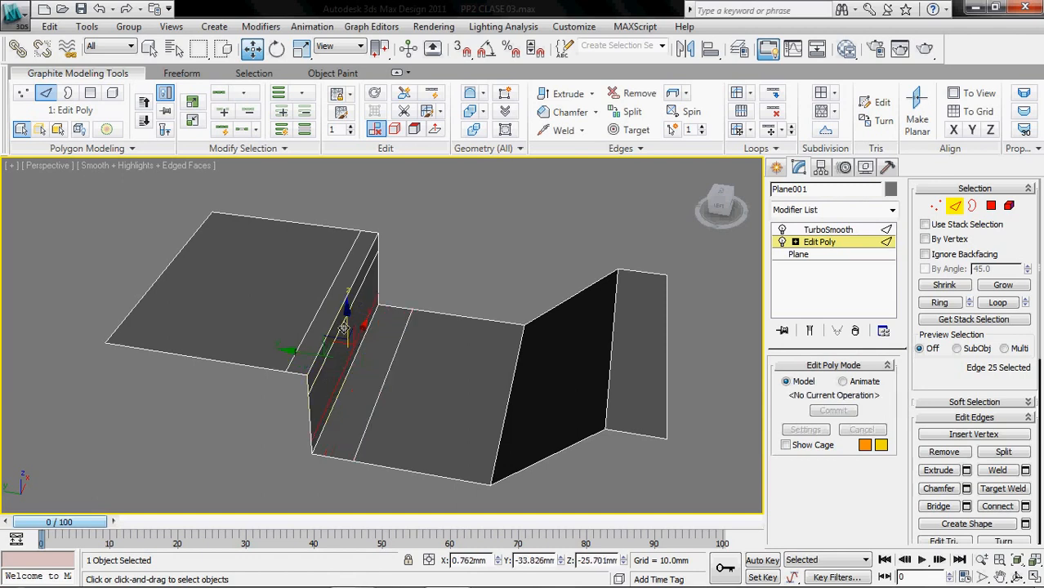
drag(345, 321, 346, 307)
click(254, 444)
click(954, 205)
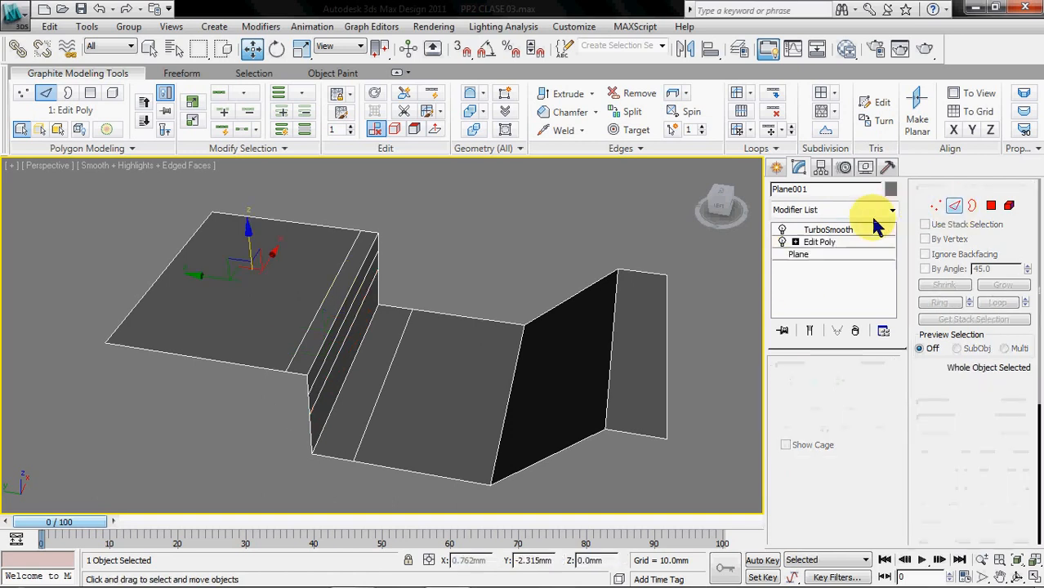
click(828, 230)
alt+middle_drag(378, 347, 339, 367)
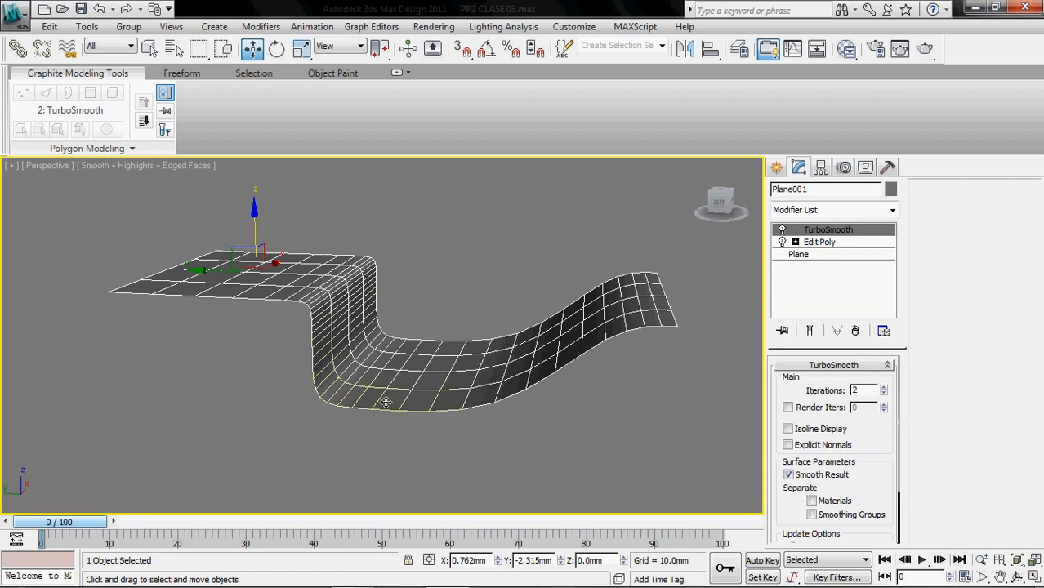
alt+middle_drag(424, 339, 278, 320)
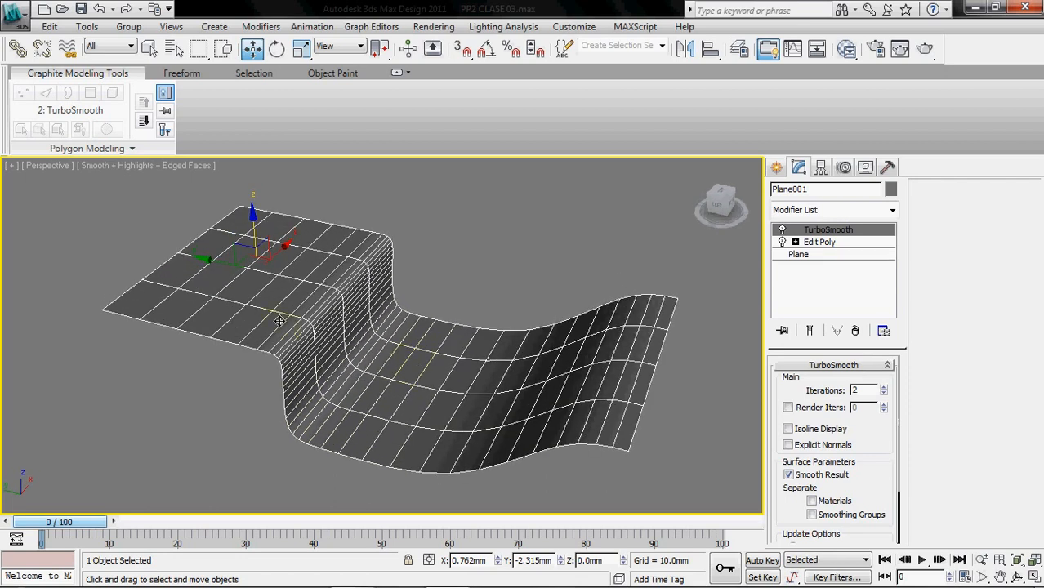
Move the two edge loops flanking the upper corner very close to its edge and inspect the TurboSmooth result
click(803, 244)
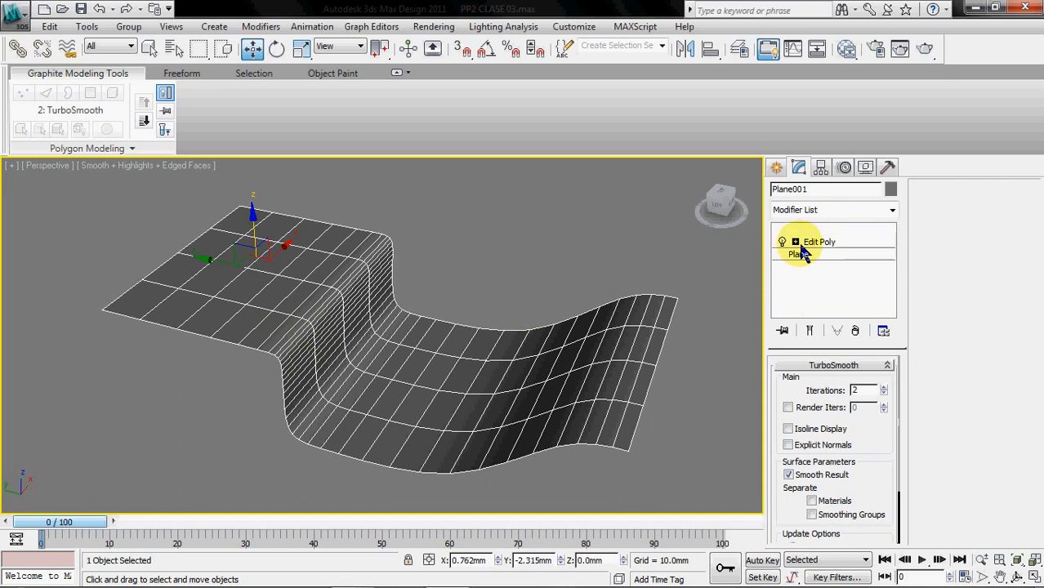
click(954, 205)
click(287, 346)
drag(285, 276, 299, 278)
click(255, 375)
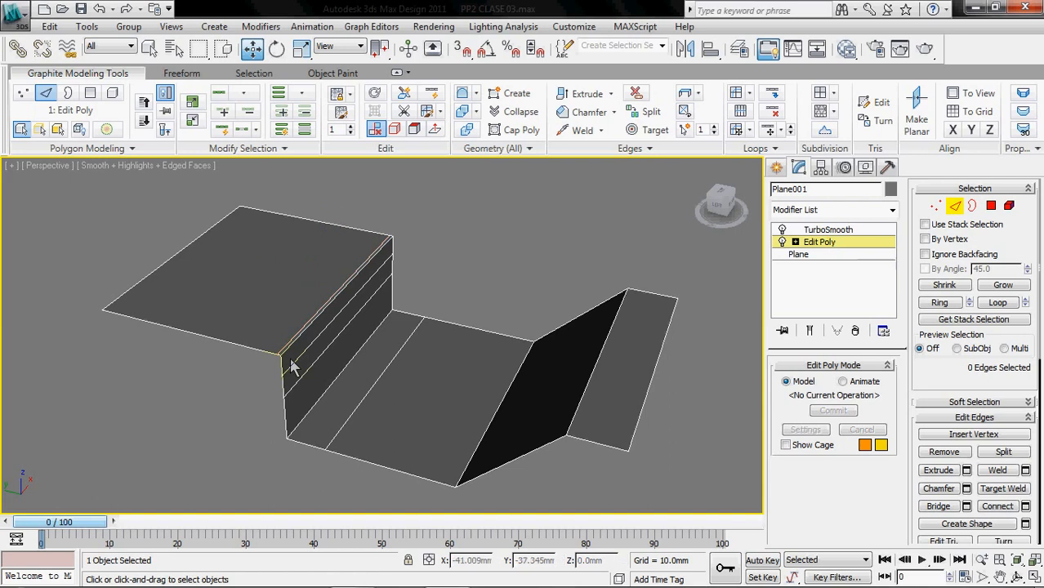
click(295, 360)
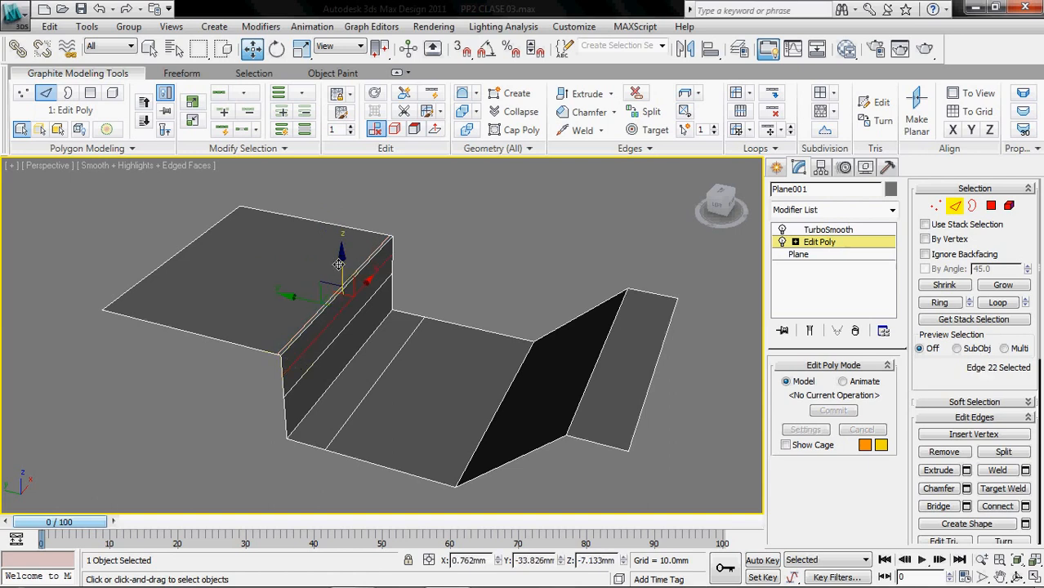
drag(338, 262, 337, 244)
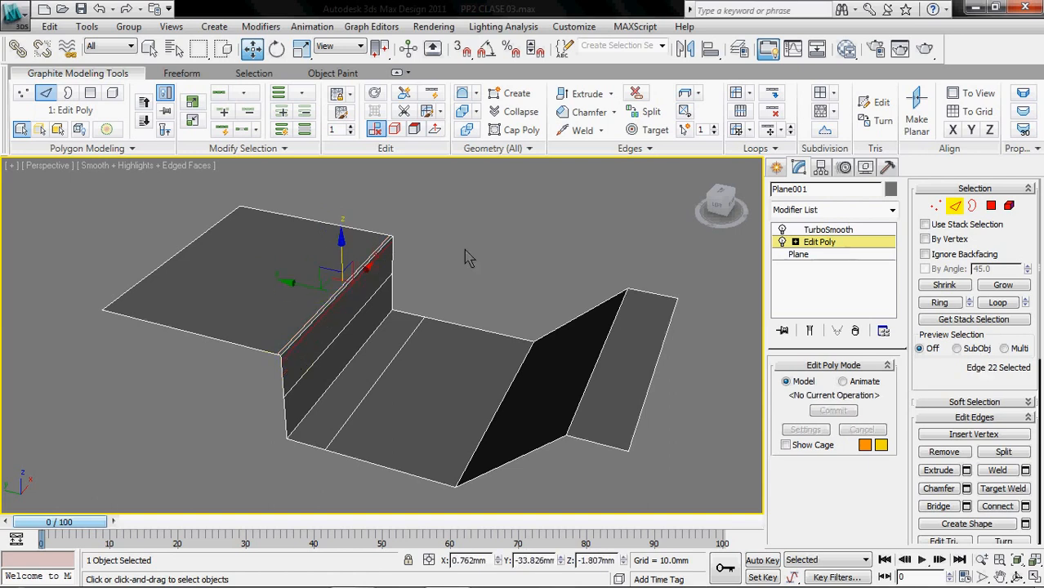
click(955, 206)
click(827, 230)
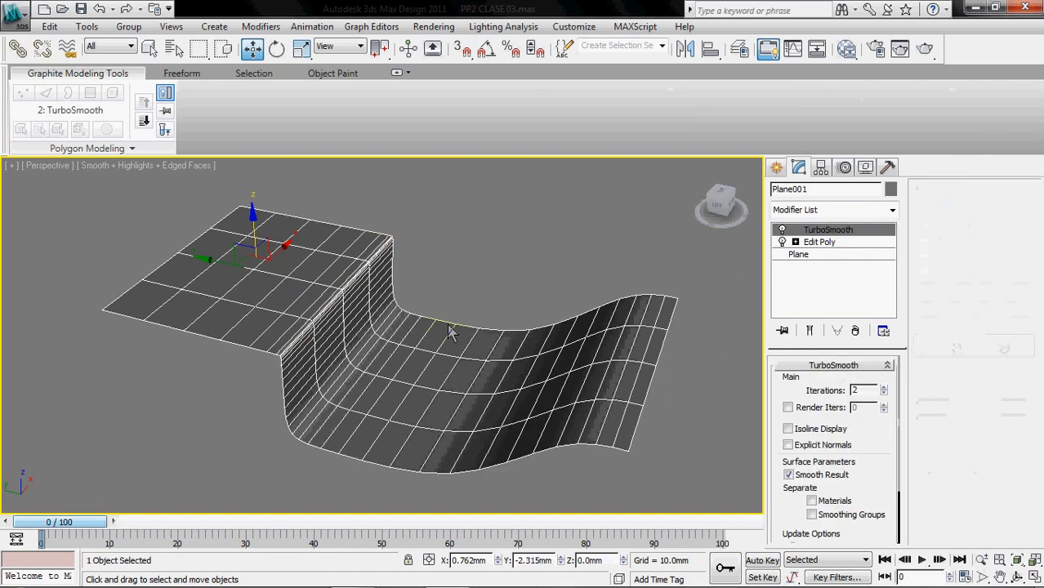
click(253, 376)
alt+middle_drag(253, 337, 366, 387)
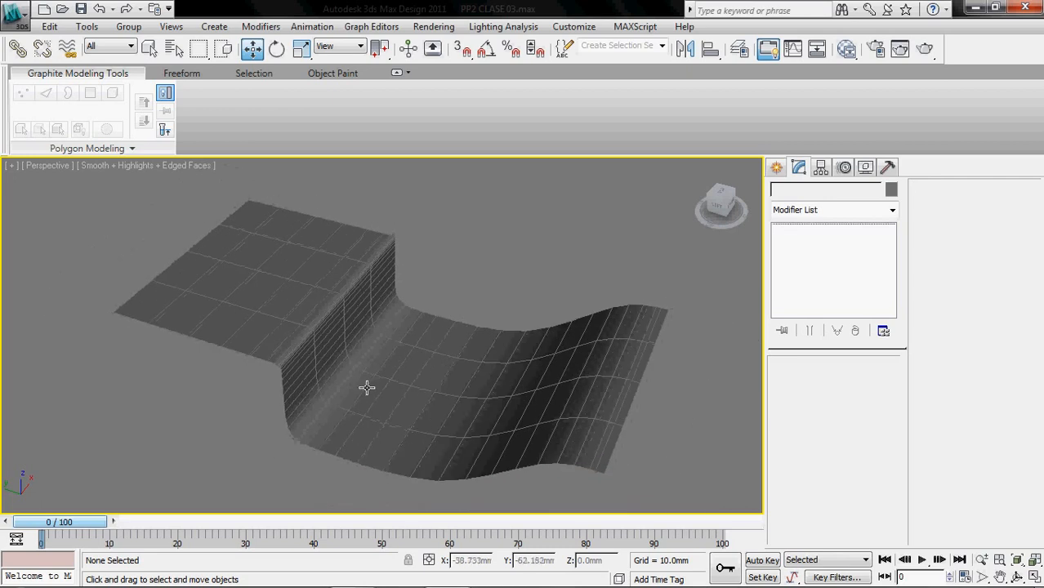
Delete the smoothed surface and create a box about 99 mm long, 109 mm wide and 51 mm high
click(366, 387)
key(Delete)
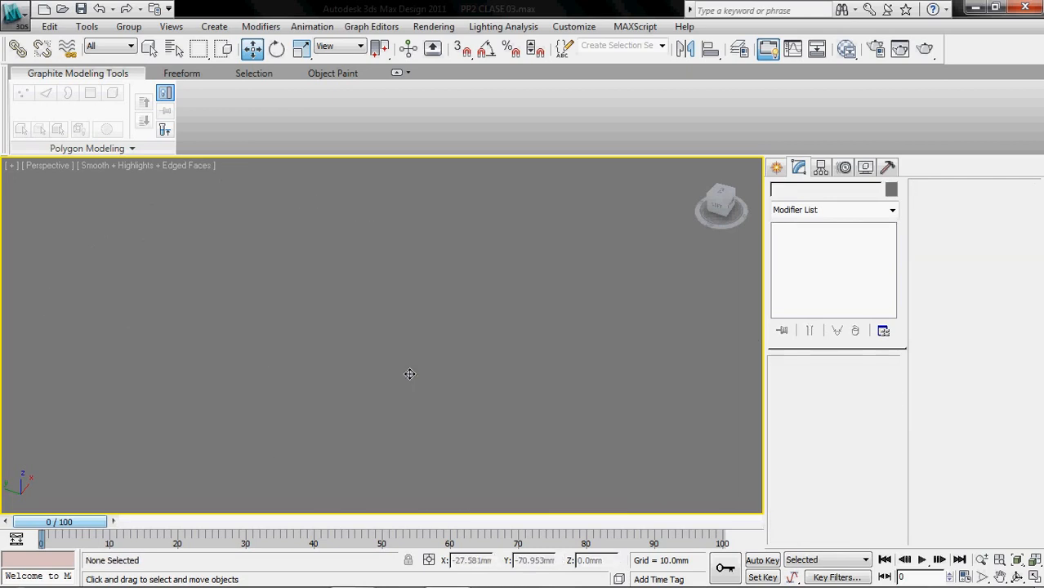
click(776, 168)
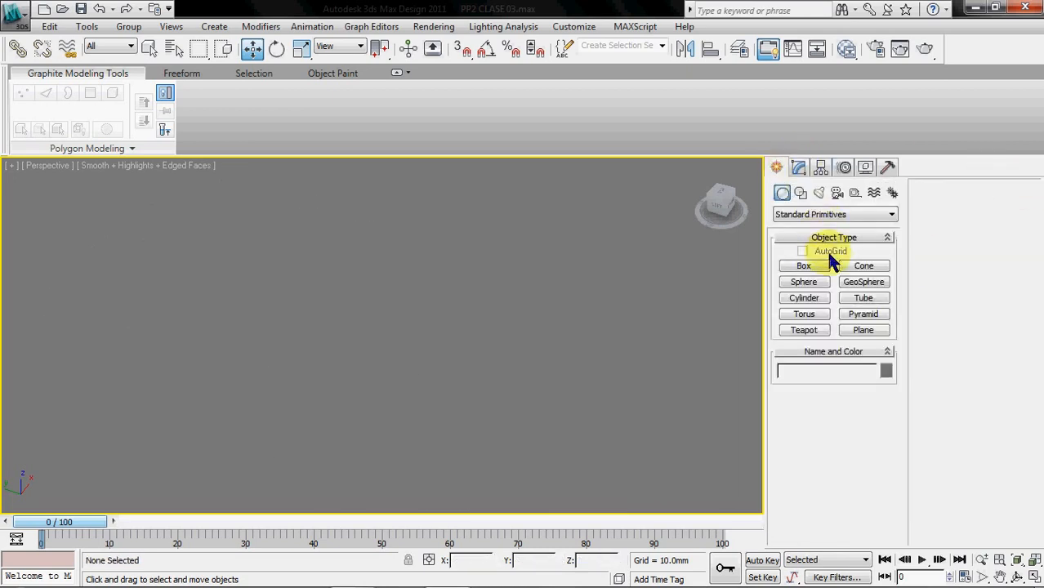
click(804, 267)
drag(277, 433, 633, 333)
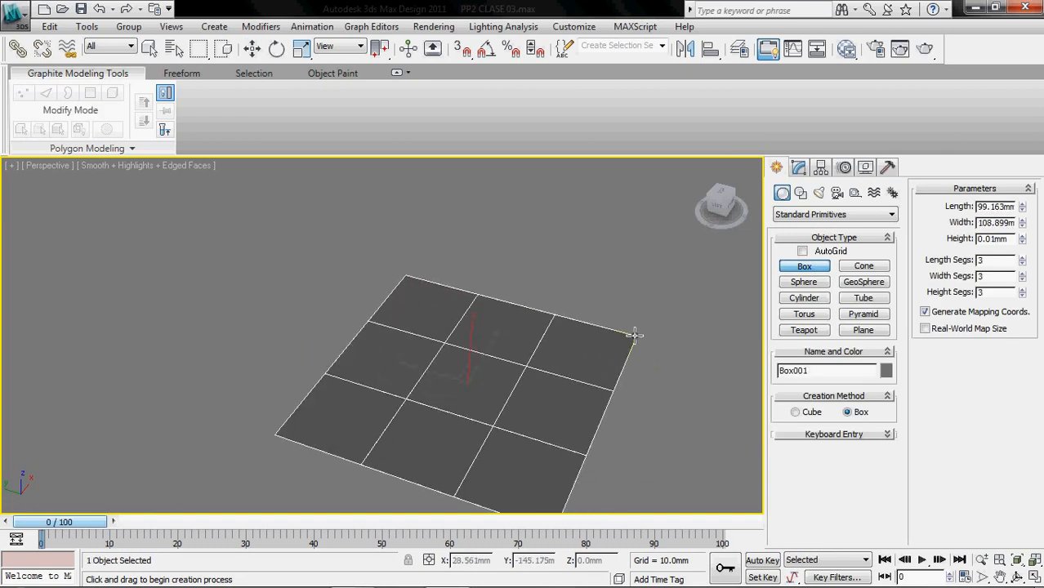
click(613, 187)
alt+middle_drag(559, 349, 500, 346)
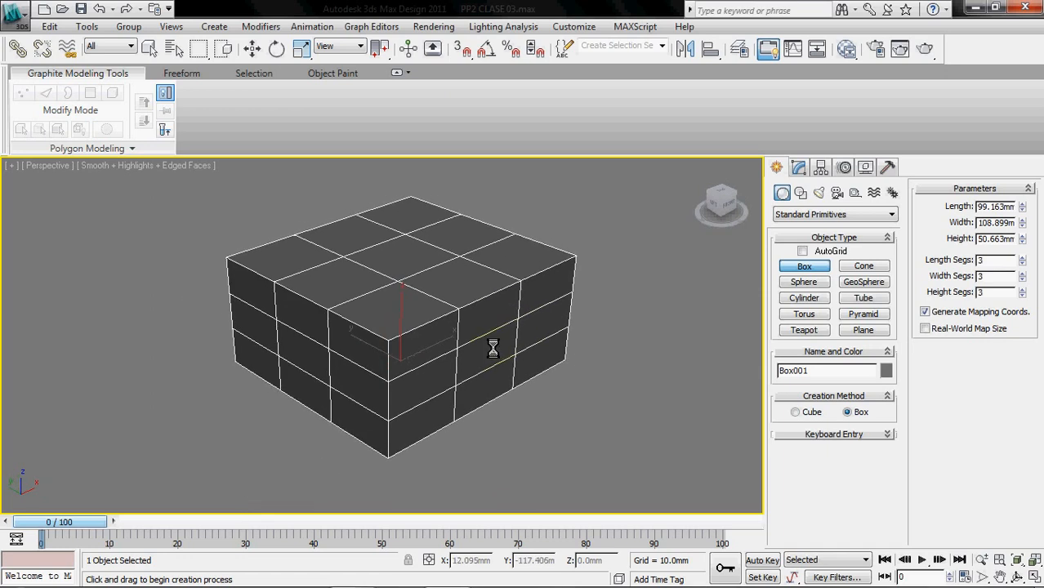
Set the box's length, width and height segments to 1 each
drag(1022, 262, 1022, 299)
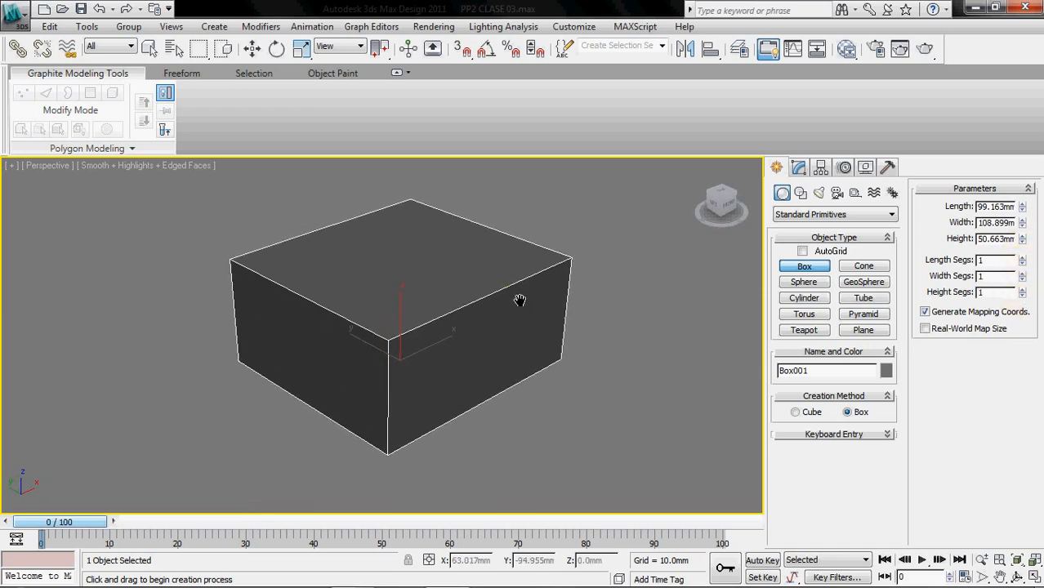
middle_drag(520, 301, 460, 280)
scroll(459, 278, up, 4)
scroll(477, 298, down, 3)
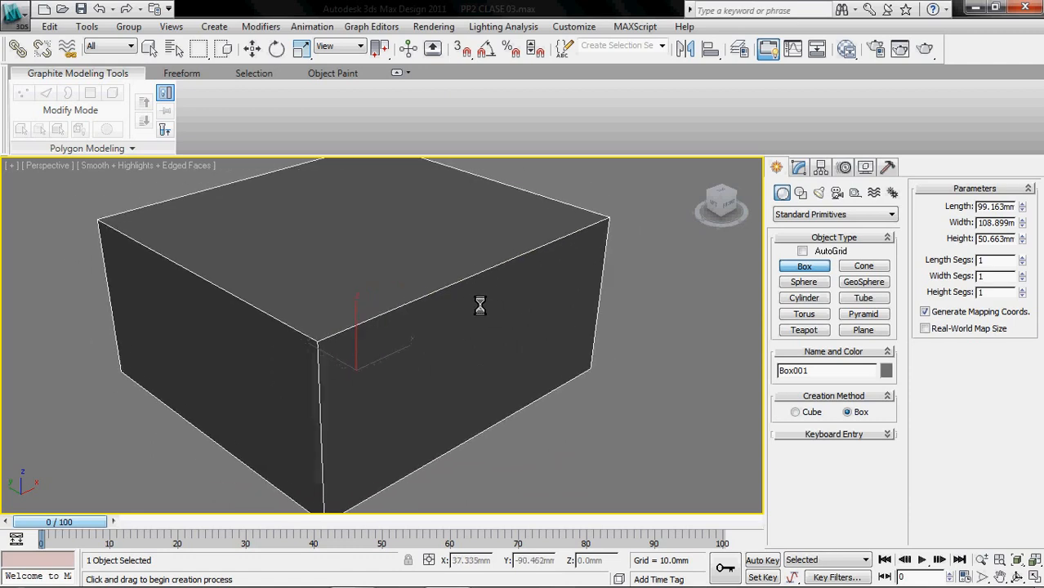
middle_drag(508, 332, 533, 334)
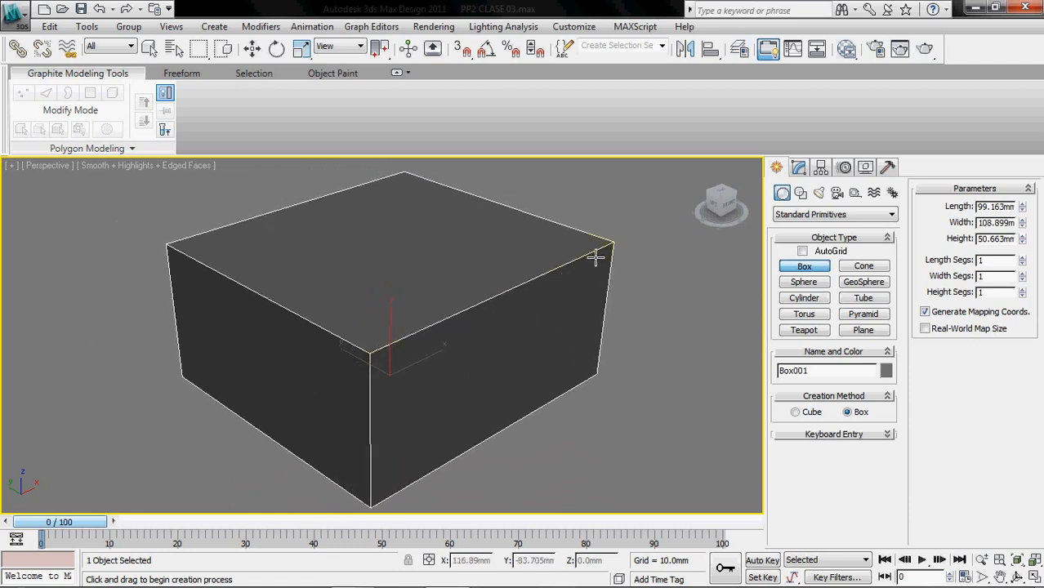
Add an Edit Poly modifier to the single-segment box
click(797, 171)
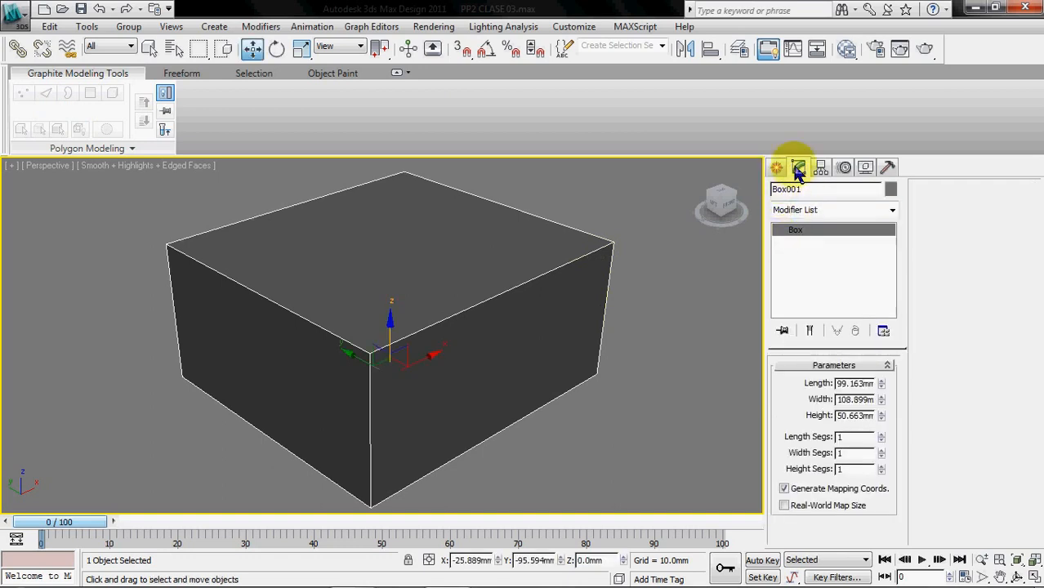
click(861, 213)
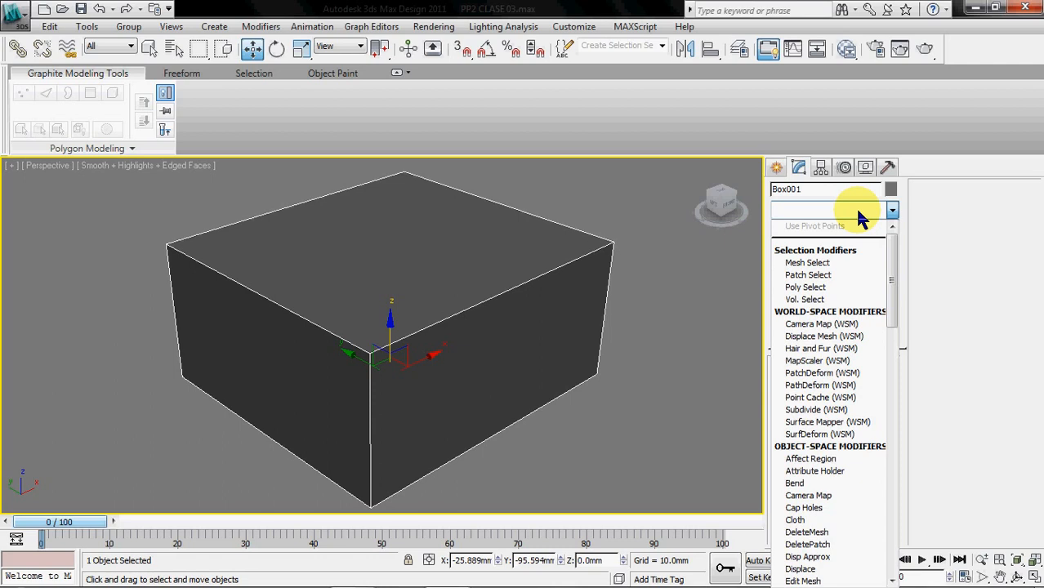
key(e)
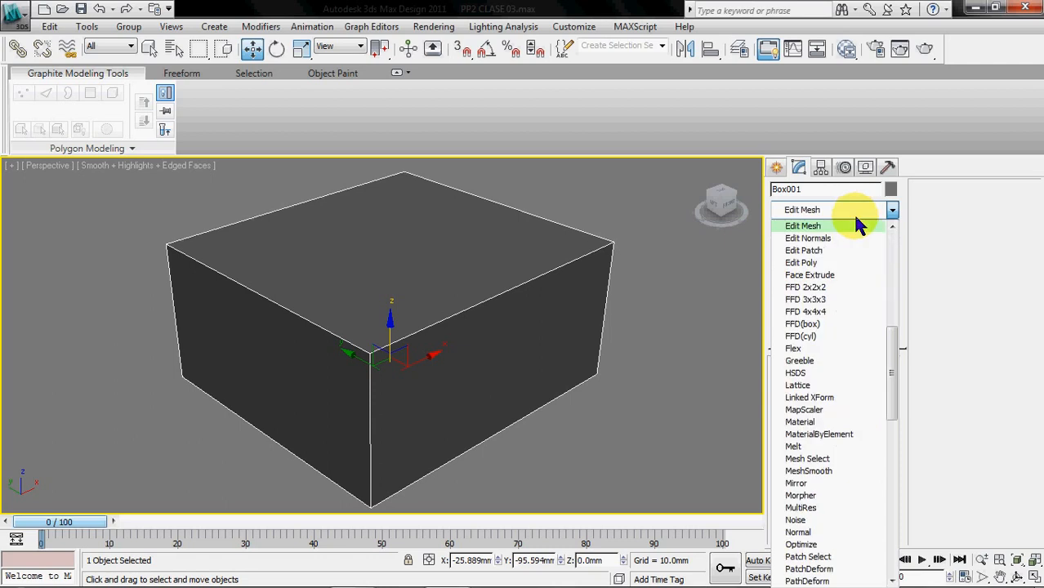
click(819, 264)
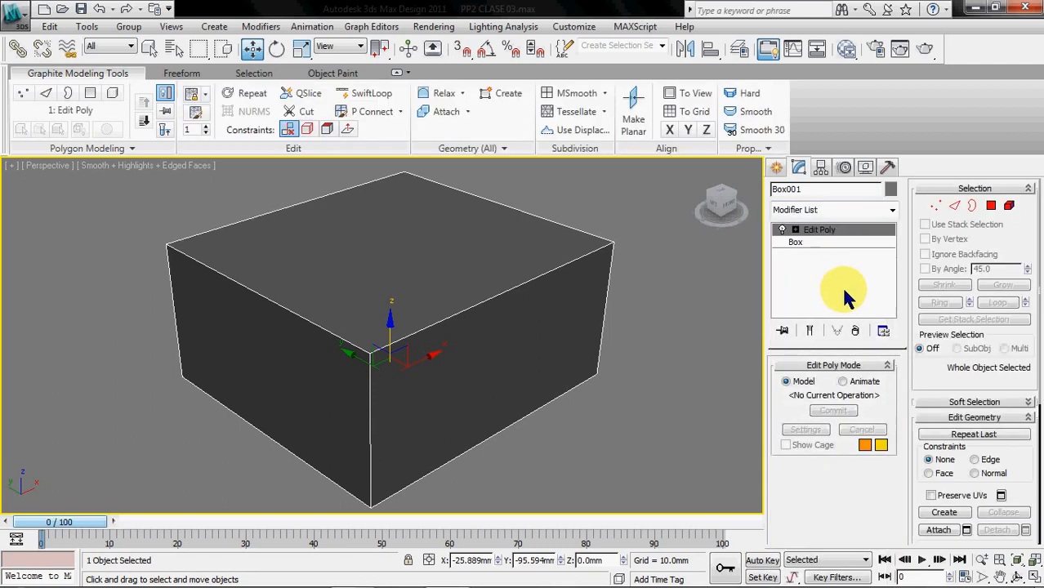
Insert six SwiftLoop edge loops on the box, one close to each end of its length, width and height
click(372, 93)
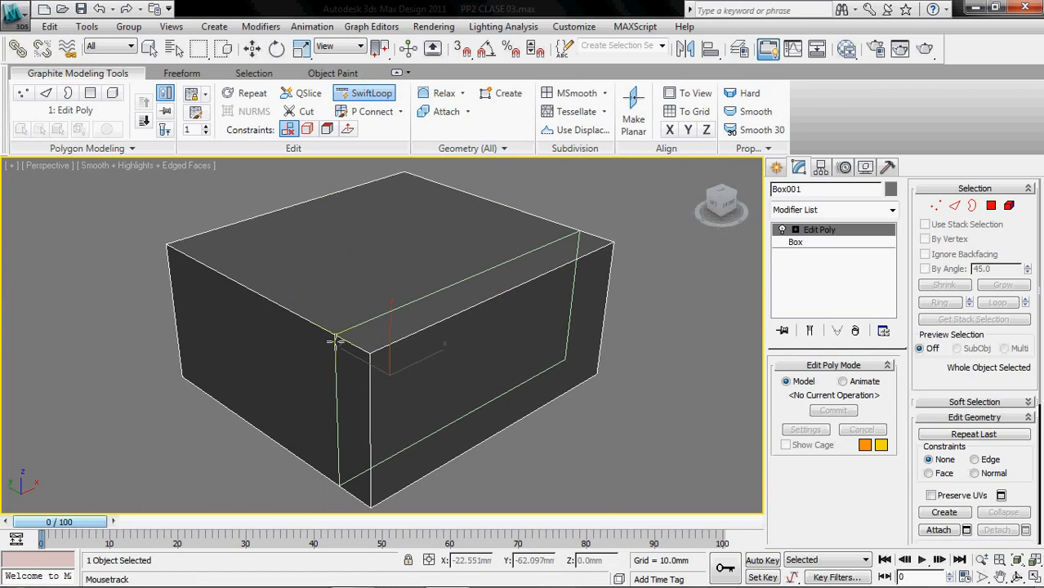
click(360, 346)
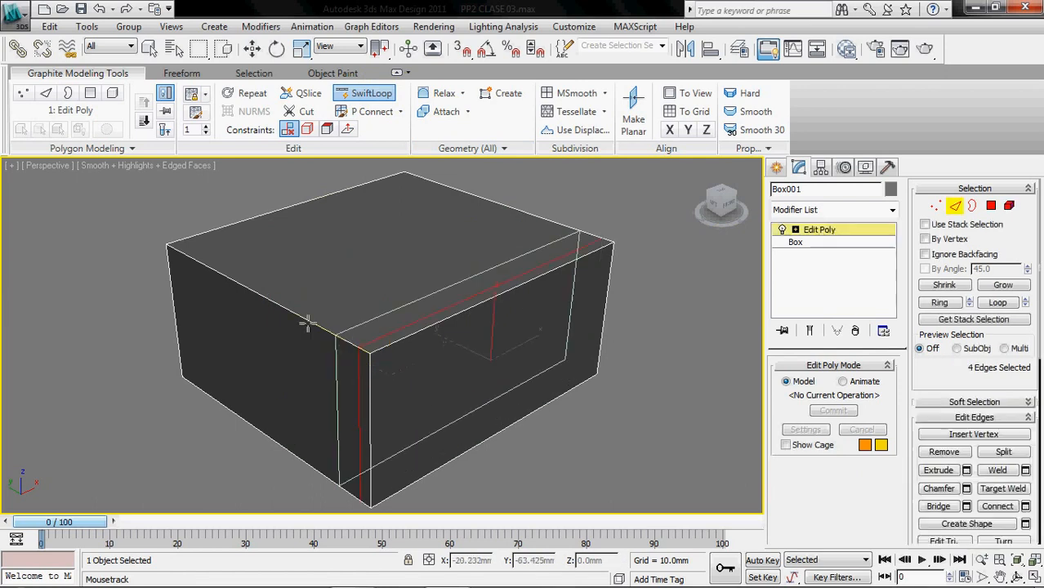
click(174, 249)
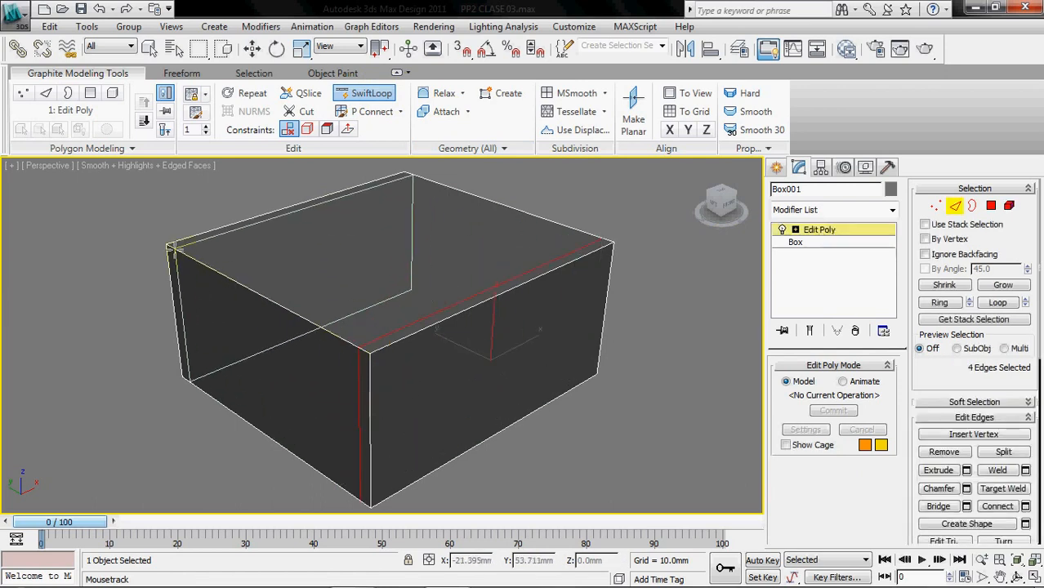
click(370, 364)
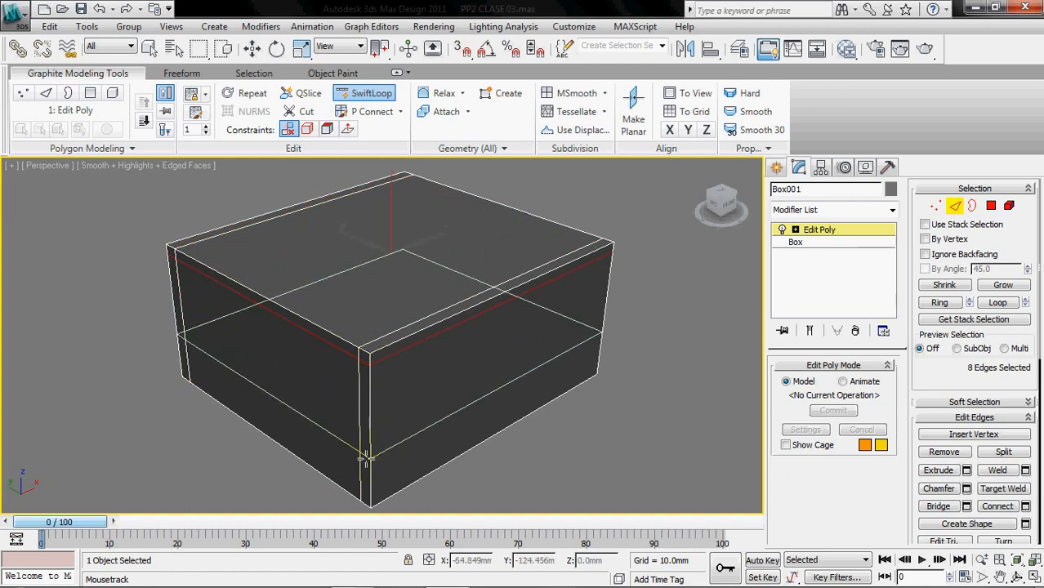
click(370, 492)
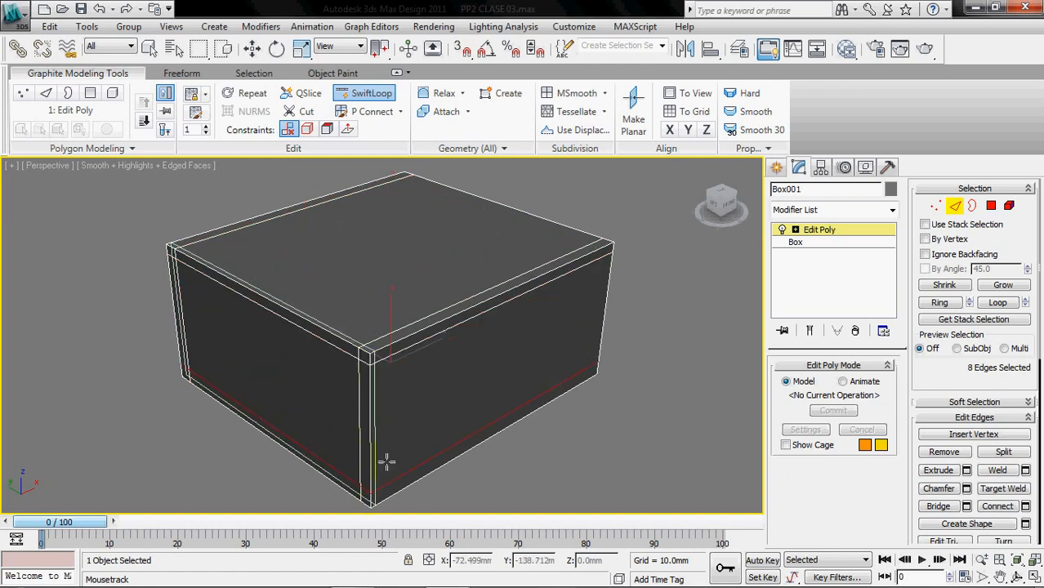
click(378, 350)
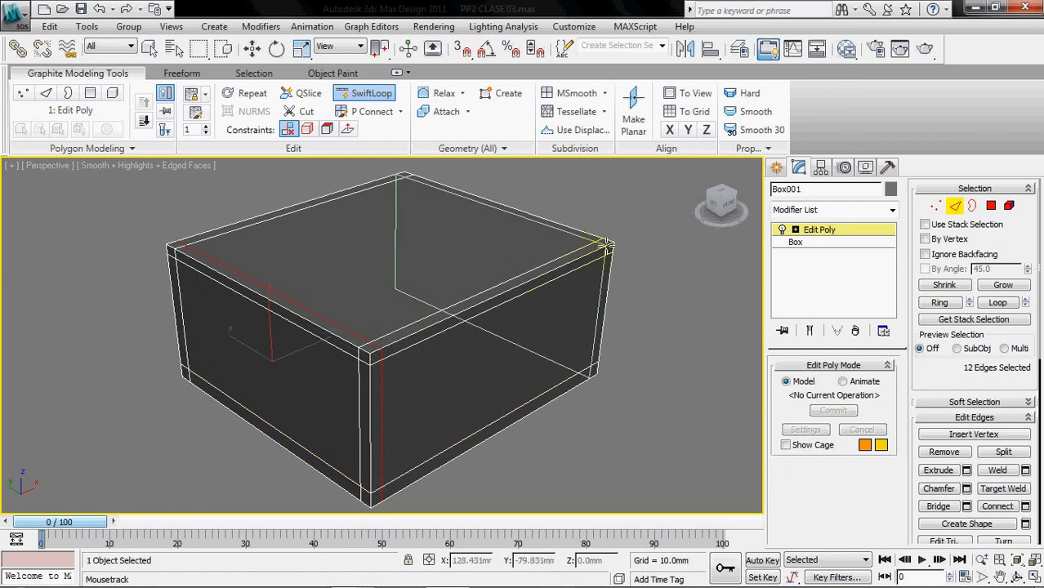
key(w)
click(639, 295)
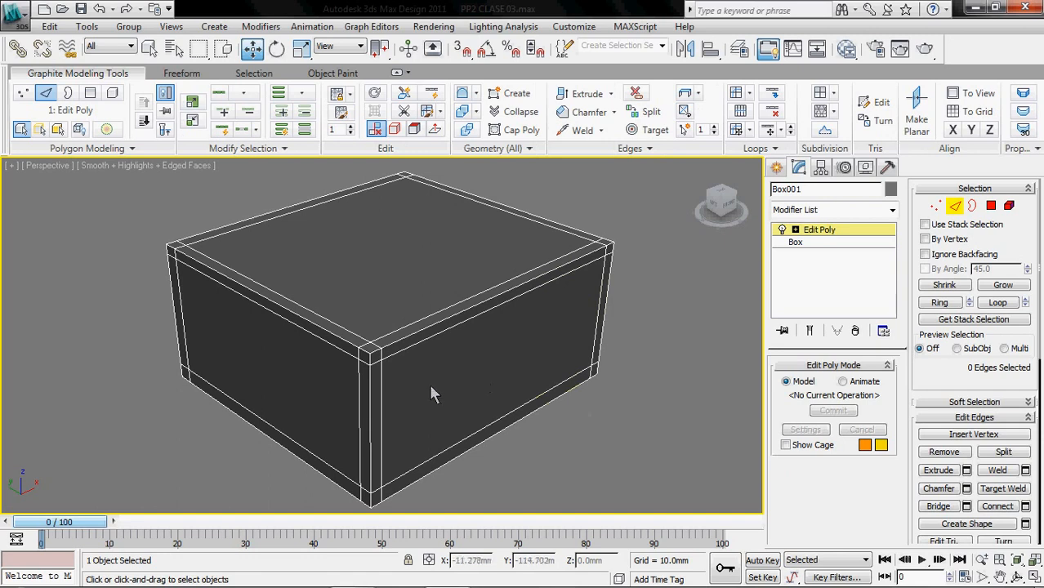
scroll(432, 394, up, 4)
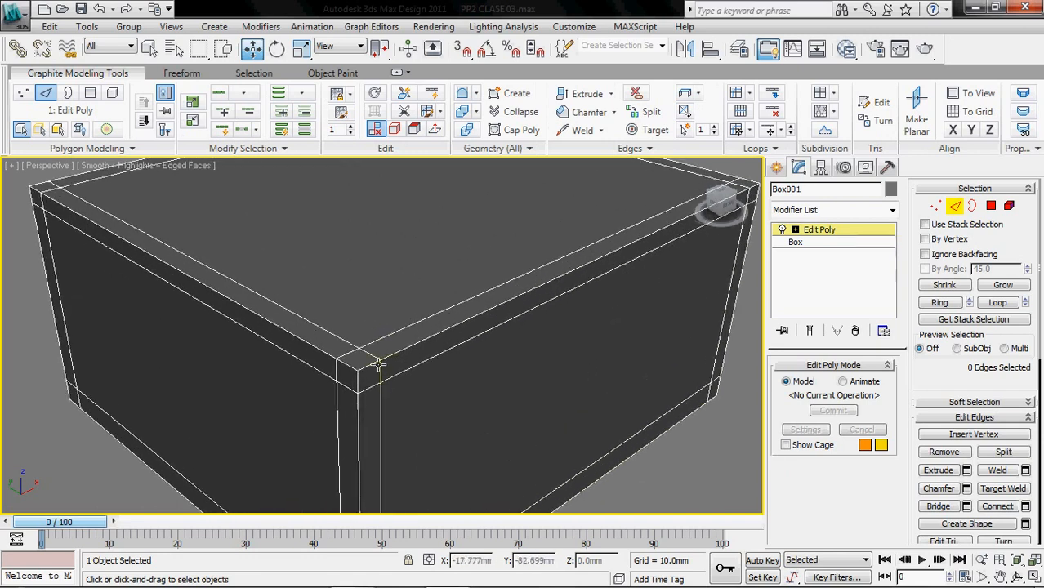
scroll(417, 374, down, 3)
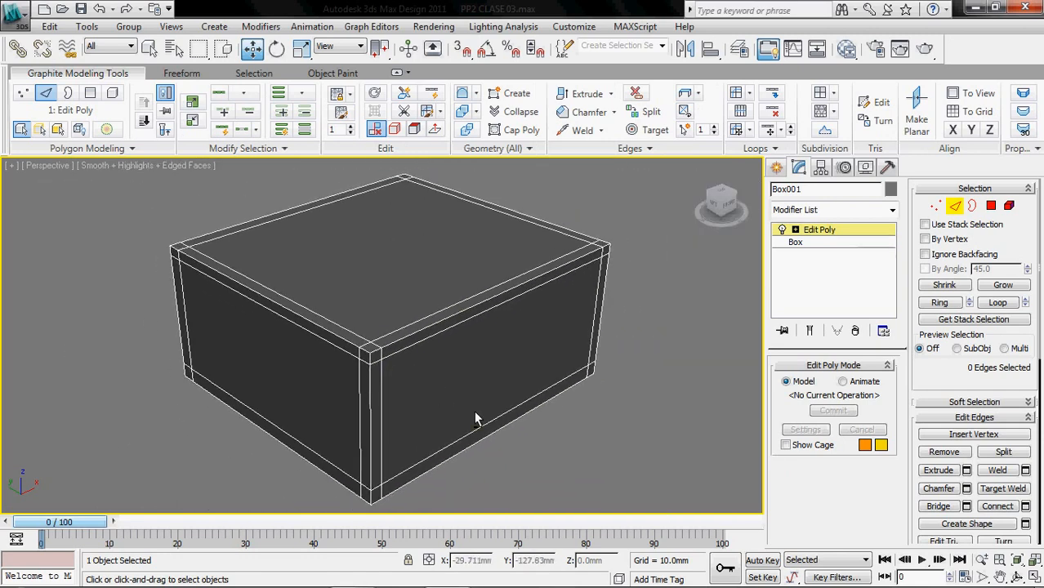
Leave edge level and apply a TurboSmooth modifier with 2 iterations to the looped box
click(951, 209)
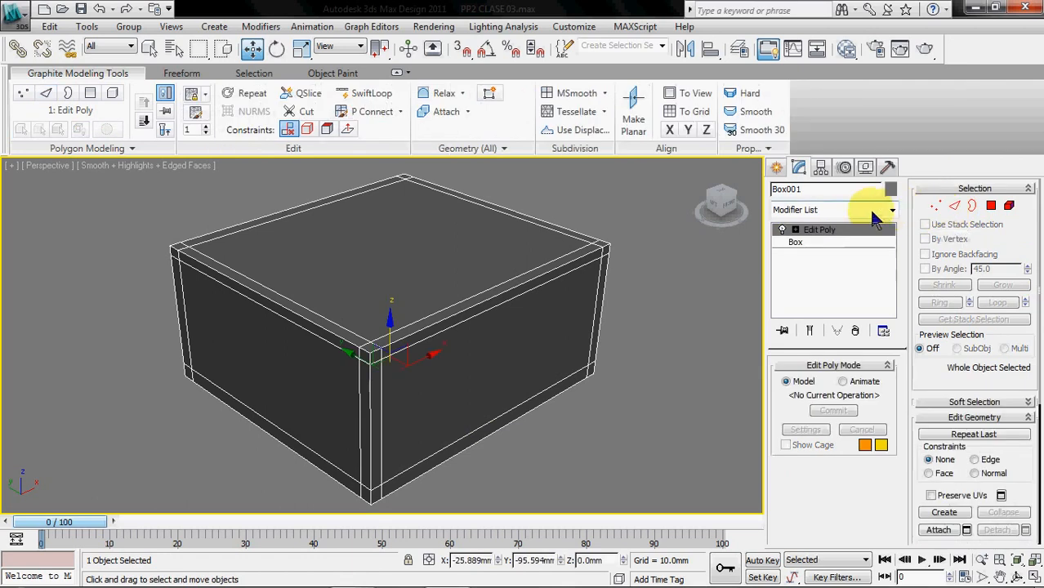
click(891, 210)
text(tu)
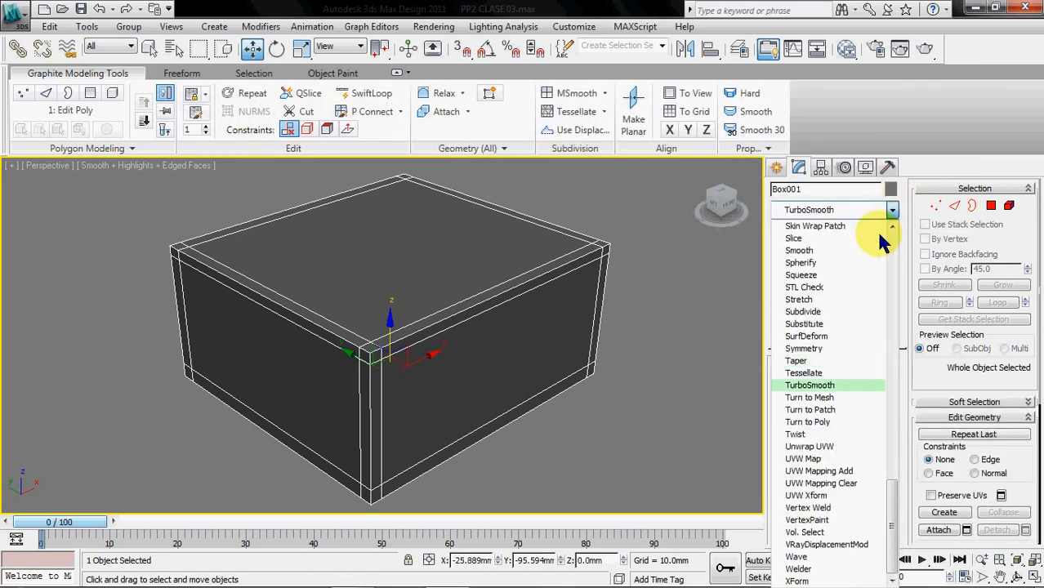
click(798, 385)
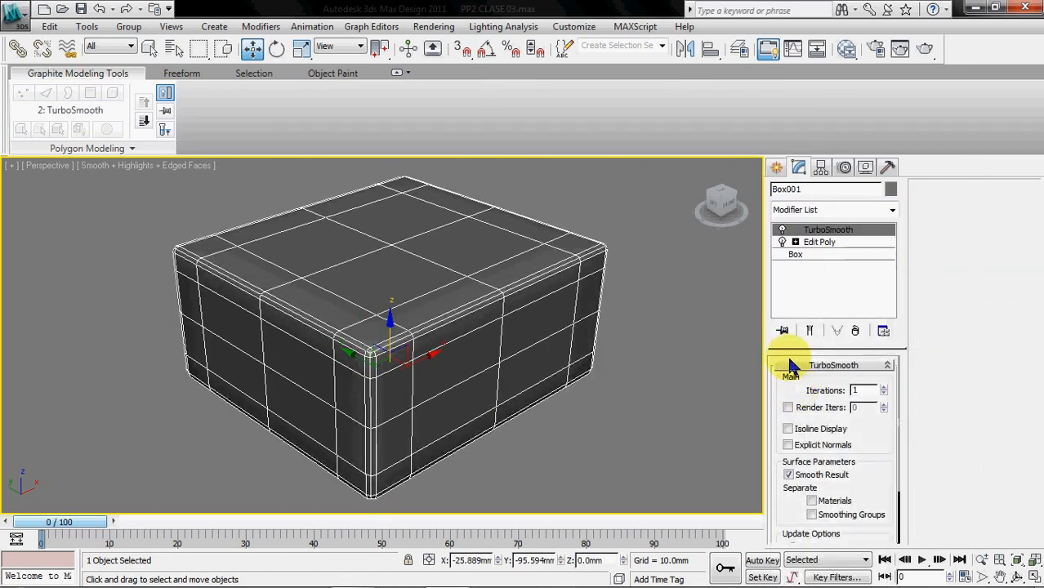
click(884, 387)
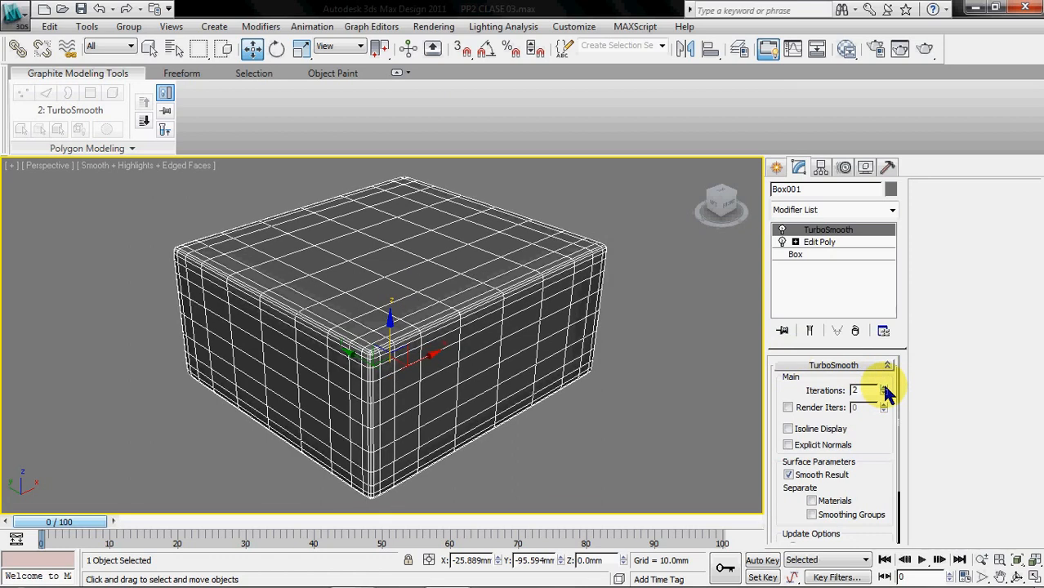
Hide the edged faces and render the perspective view to inspect the box's rounded corners
click(665, 414)
key(F4)
alt+middle_drag(536, 379, 469, 368)
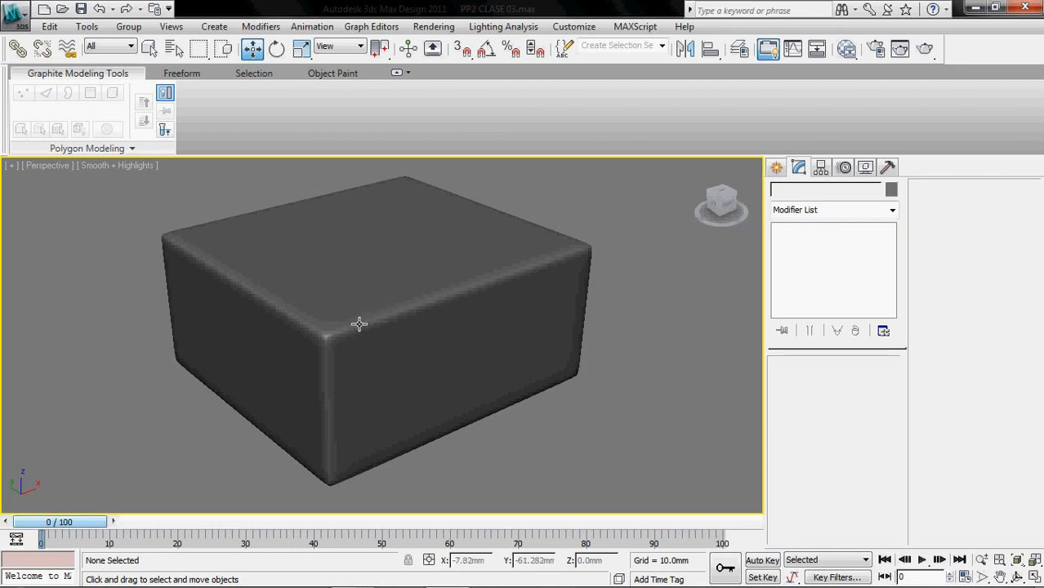
middle_drag(385, 328, 422, 330)
key(shift+q)
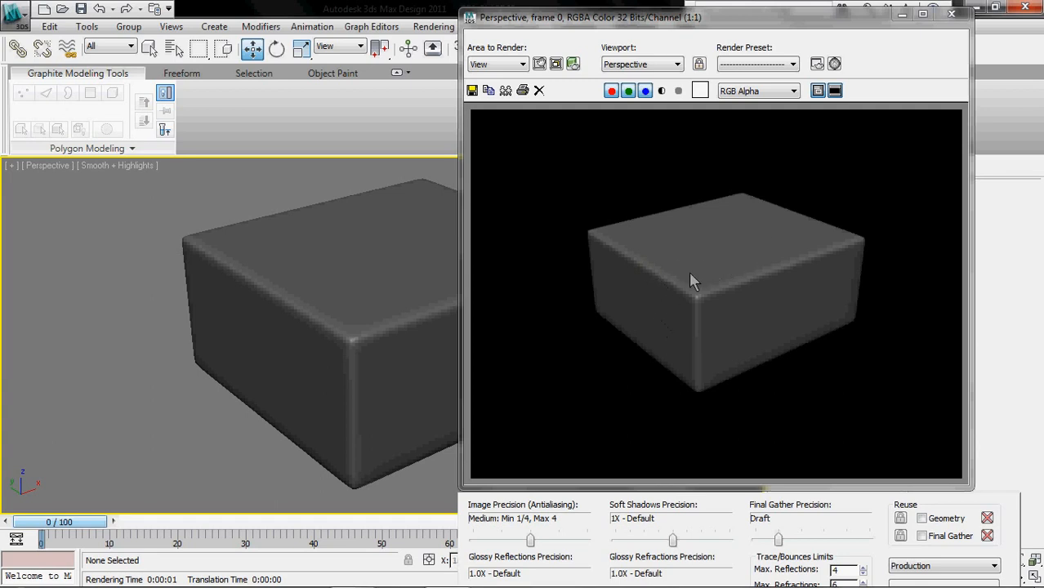
click(947, 15)
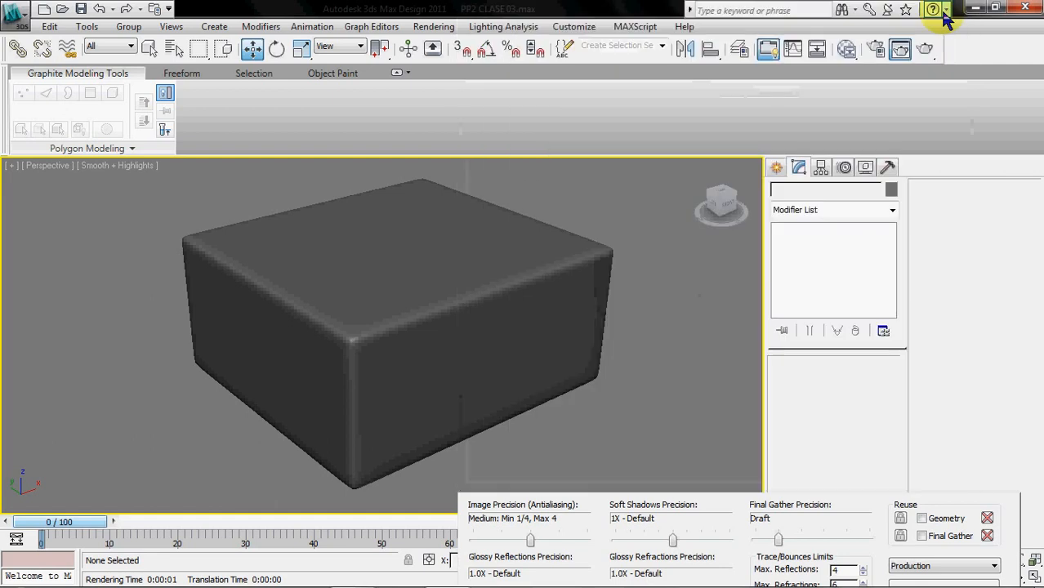
Show the box's edged faces again and inspect its support loops at the Edit Poly level from several angles
click(516, 353)
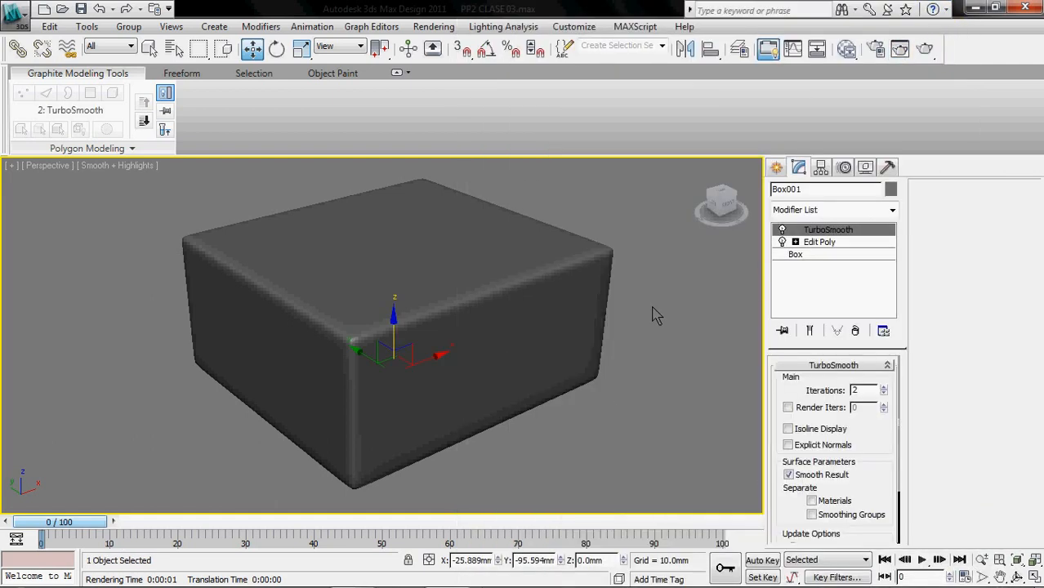
key(F4)
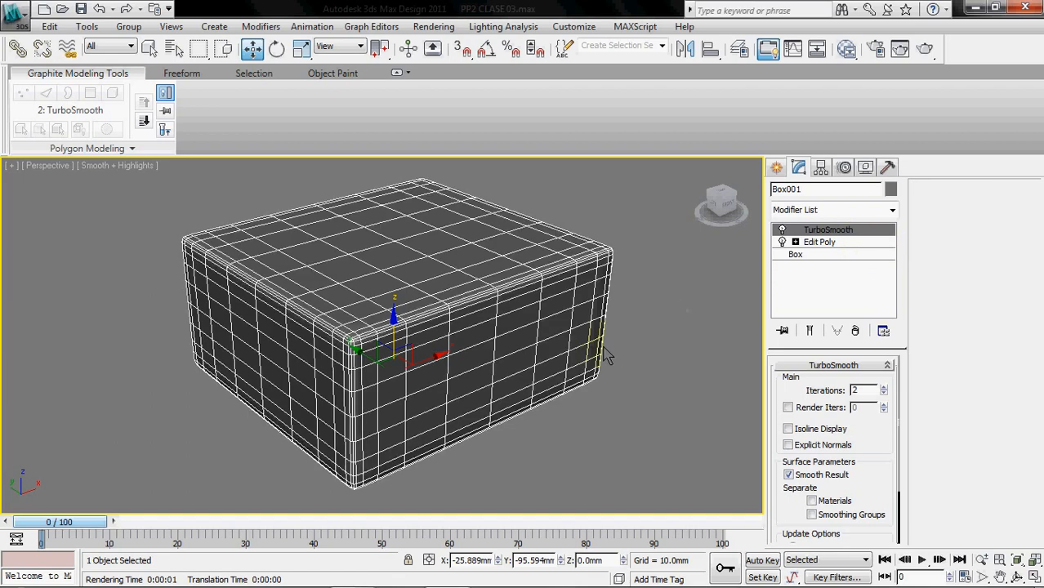
click(826, 241)
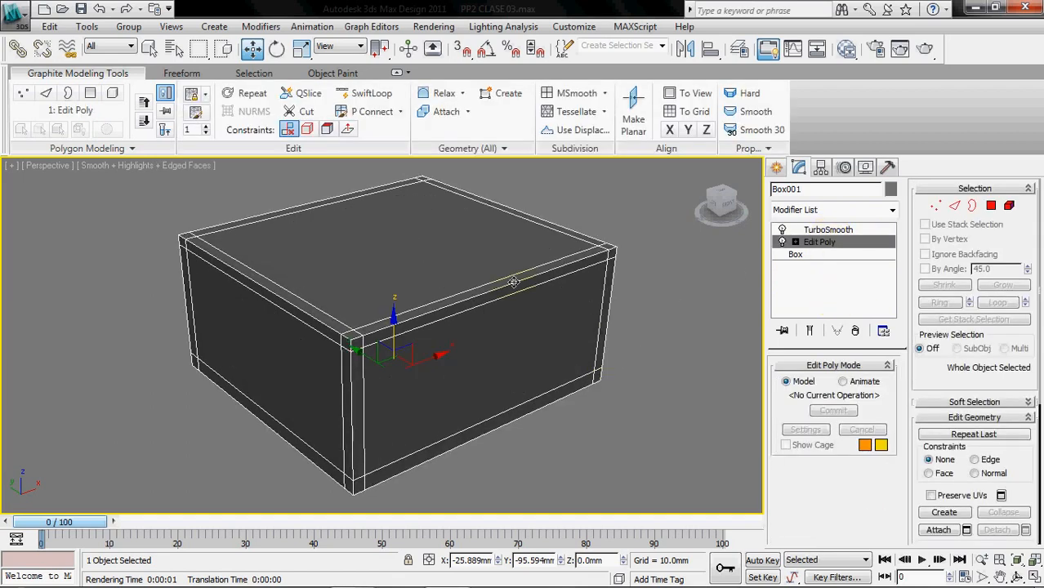
alt+middle_drag(512, 301, 502, 337)
alt+middle_drag(434, 361, 450, 391)
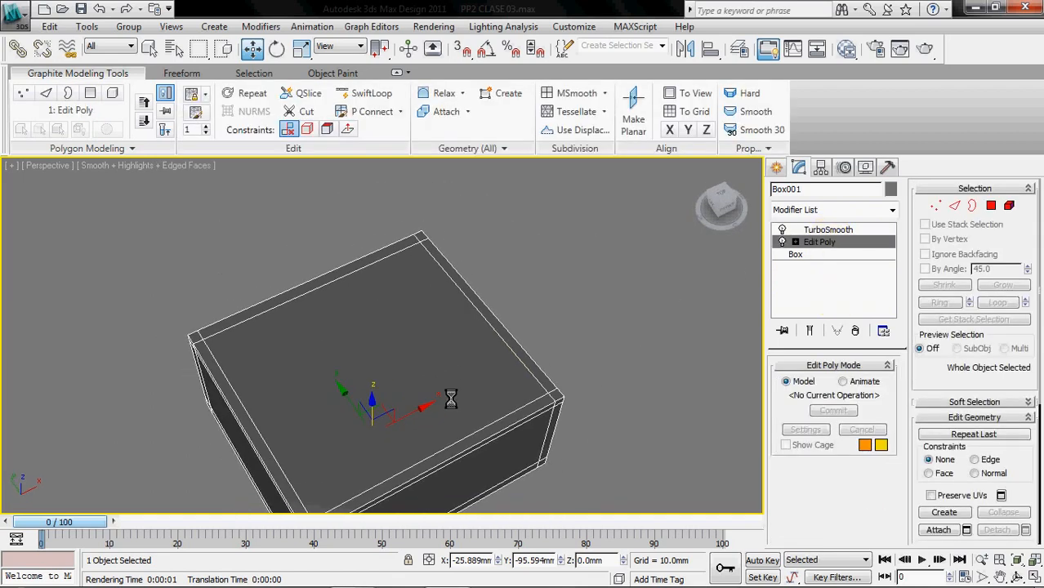
alt+middle_drag(452, 291, 465, 255)
alt+middle_drag(485, 325, 492, 263)
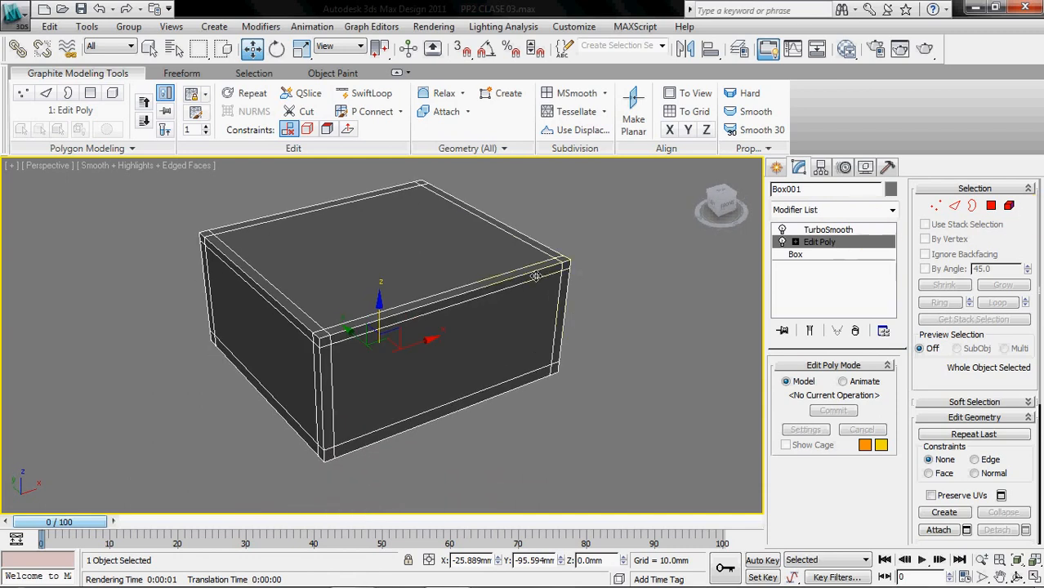
Delete the smoothed box and create a new one about 107 mm long, 90 mm wide and 44 mm high
key(Delete)
click(776, 167)
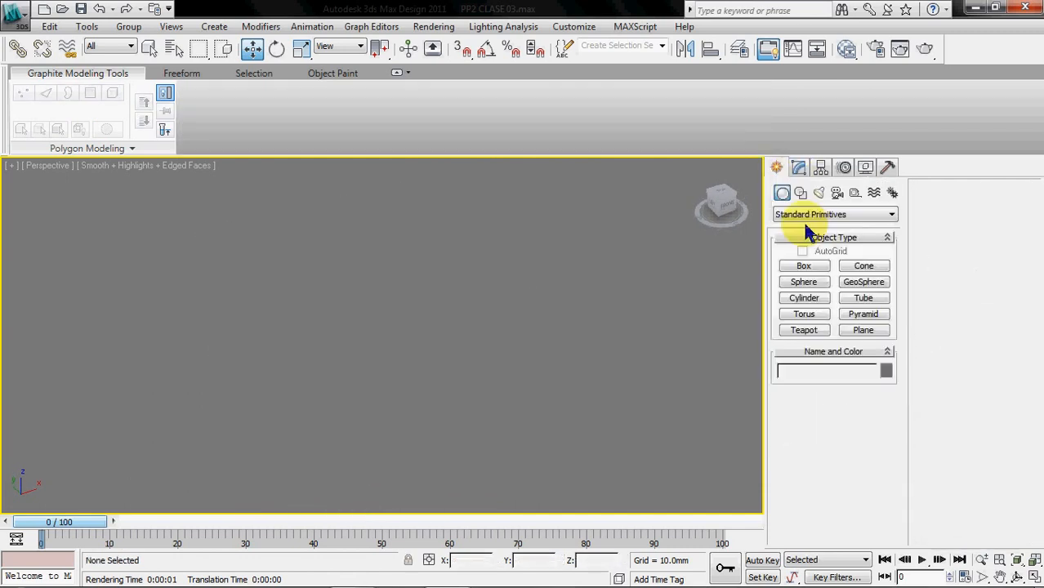
click(803, 266)
drag(303, 449, 365, 274)
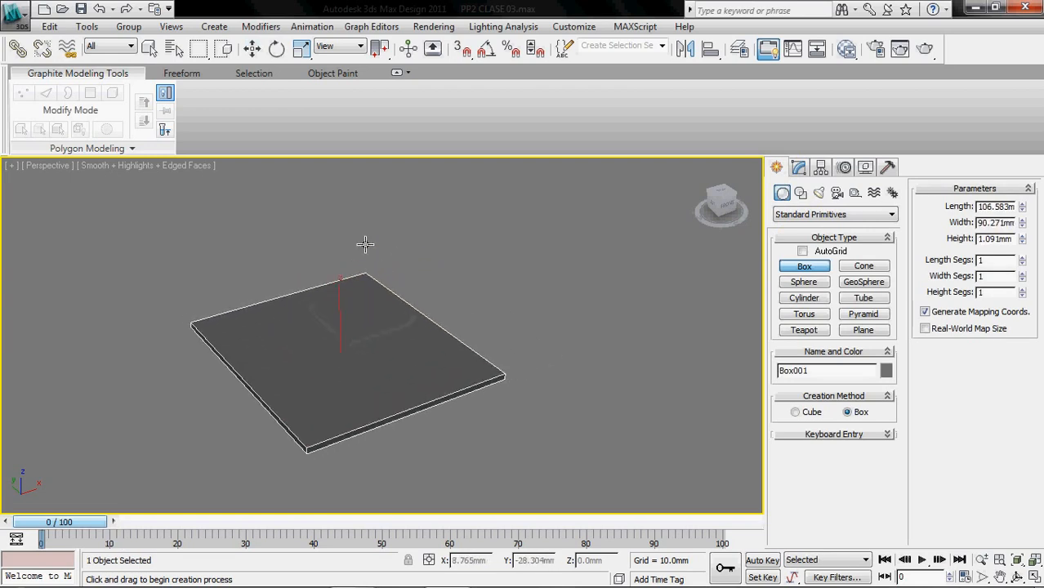
click(360, 147)
middle_drag(431, 268, 494, 307)
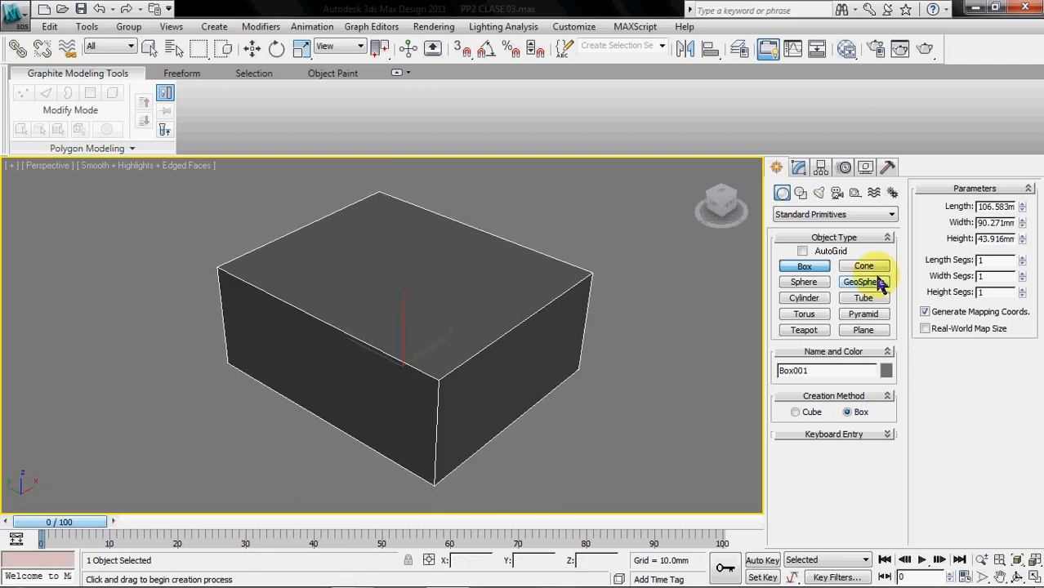
Add an Edit Poly modifier to the new box
click(799, 167)
click(812, 212)
scroll(812, 214, up, 15)
scroll(804, 223, down, 5)
click(820, 263)
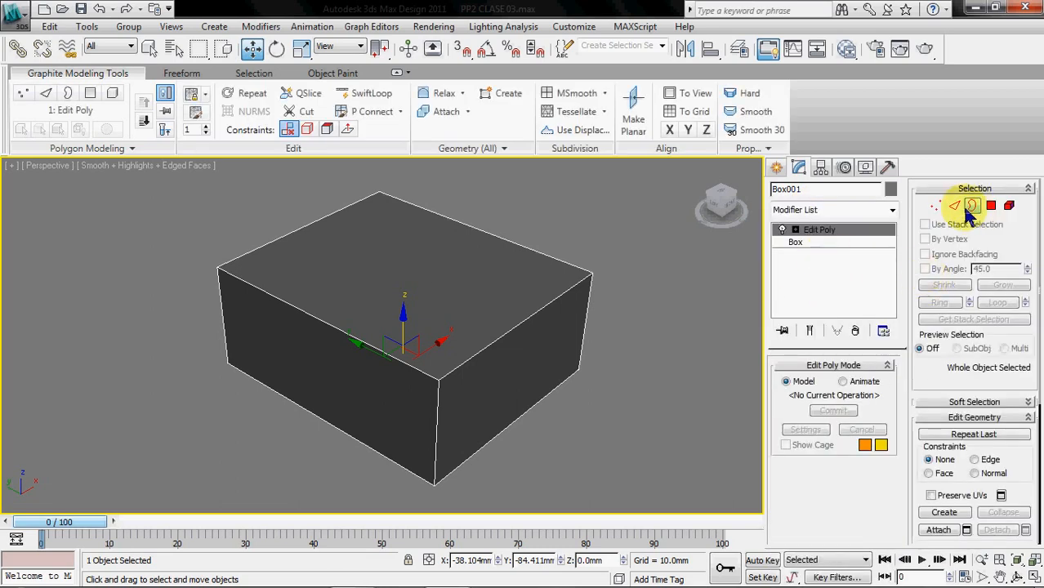
Select the four parallel edges running along the new box's length at edge level
click(953, 205)
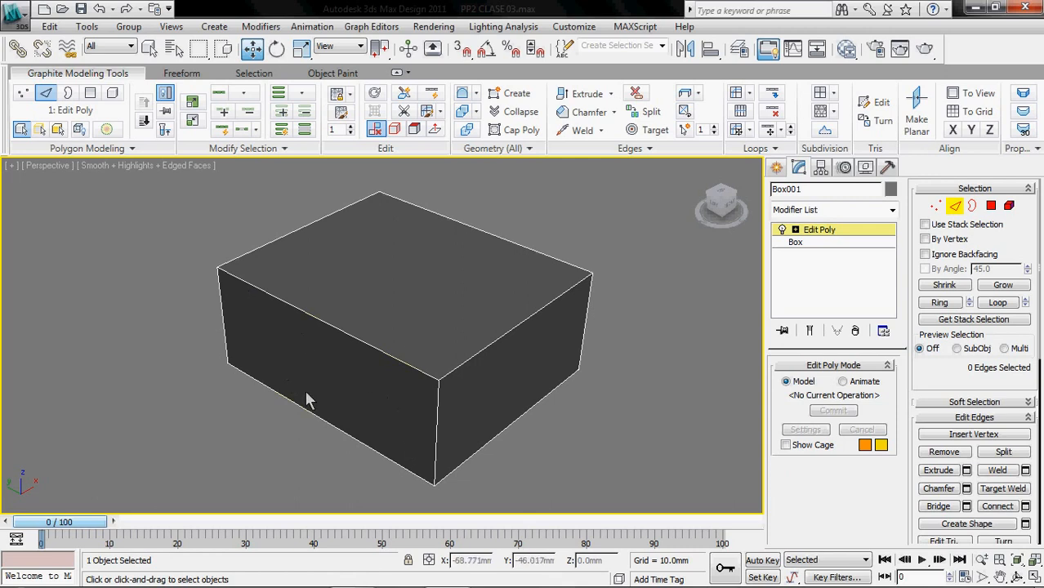
click(375, 349)
ctrl+click(530, 252)
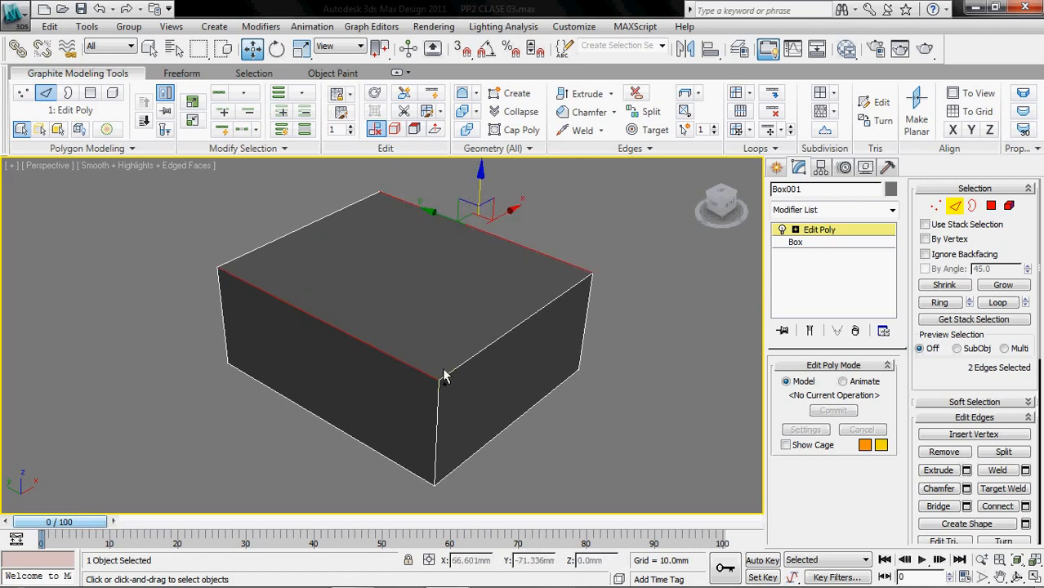
ctrl+click(371, 452)
alt+middle_drag(490, 396, 310, 359)
ctrl+click(306, 352)
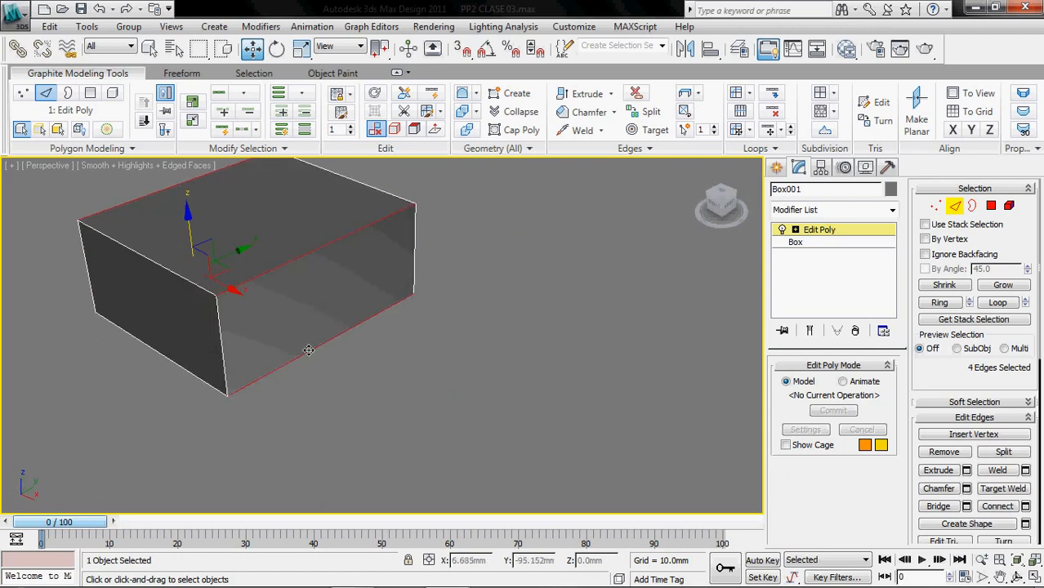
alt+middle_drag(233, 333, 457, 429)
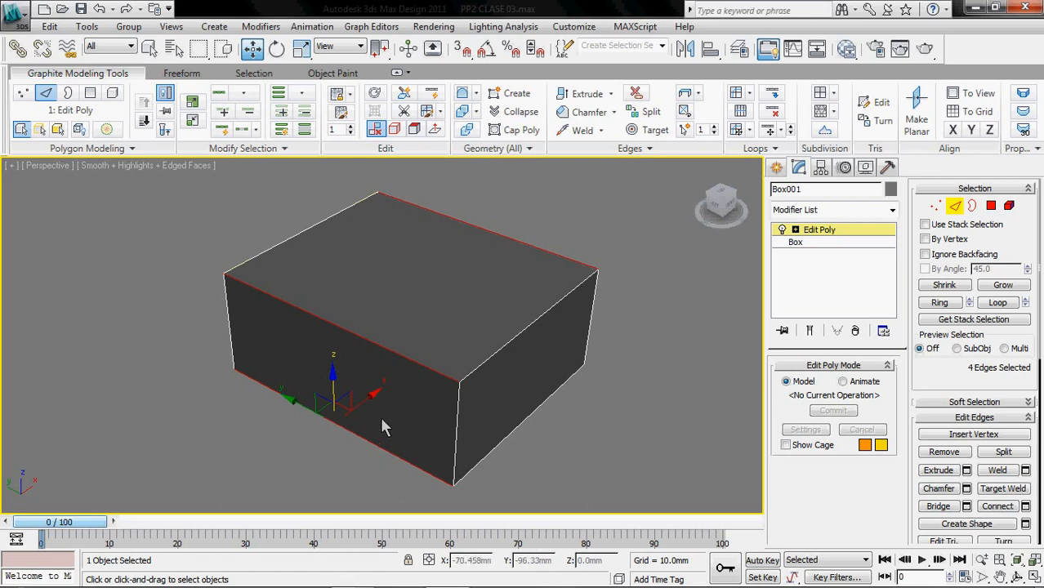
Start a Connect operation with settings on the four selected lengthwise edges and set it to 2 segments
drag(943, 380, 955, 223)
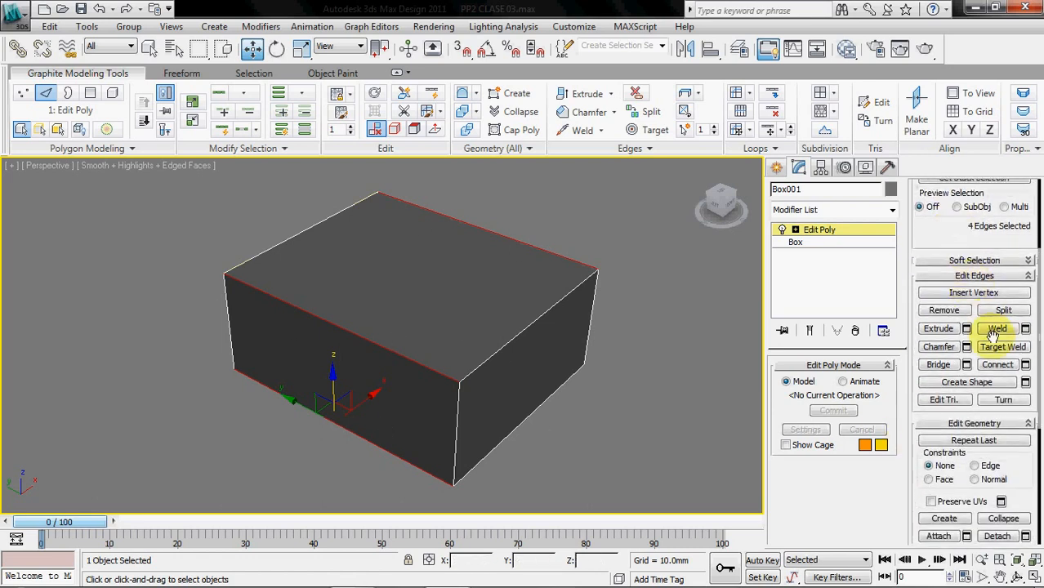
click(1026, 367)
drag(567, 377, 635, 313)
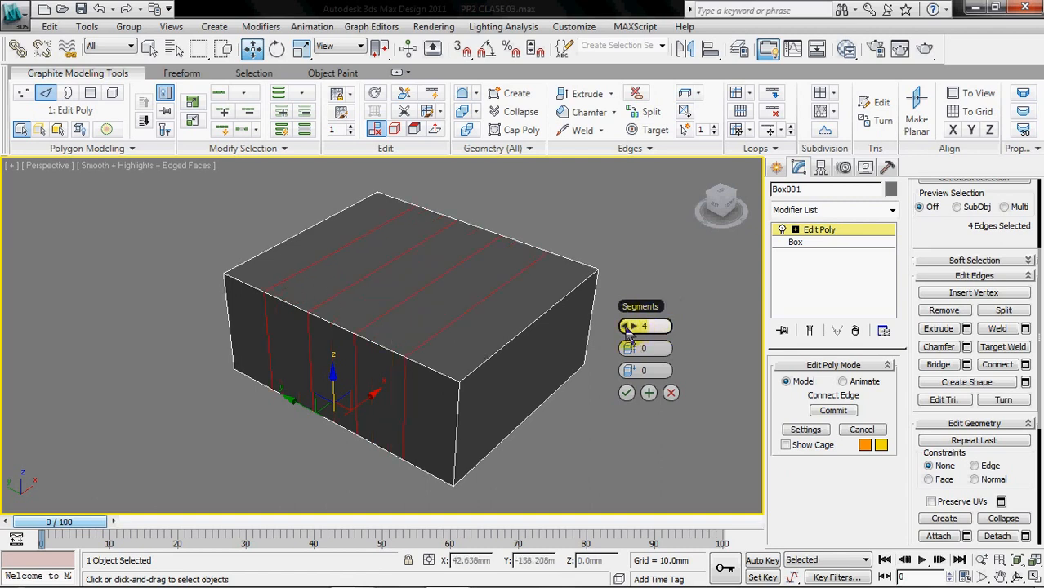
drag(627, 325, 629, 329)
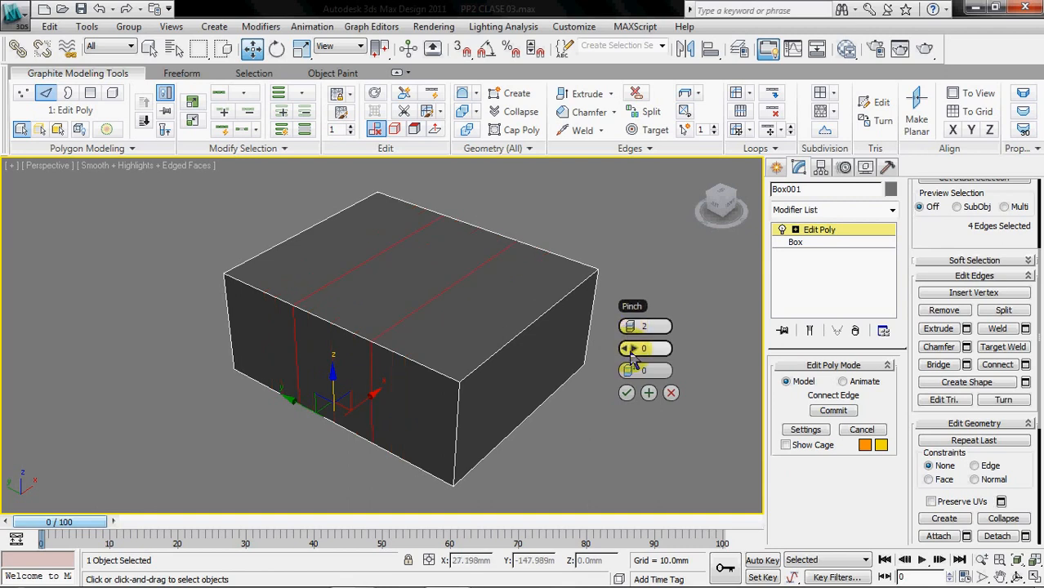
Try different pinch and slide amounts on the two connecting segments, resetting both values to 0
drag(635, 352, 602, 329)
drag(428, 333, 775, 327)
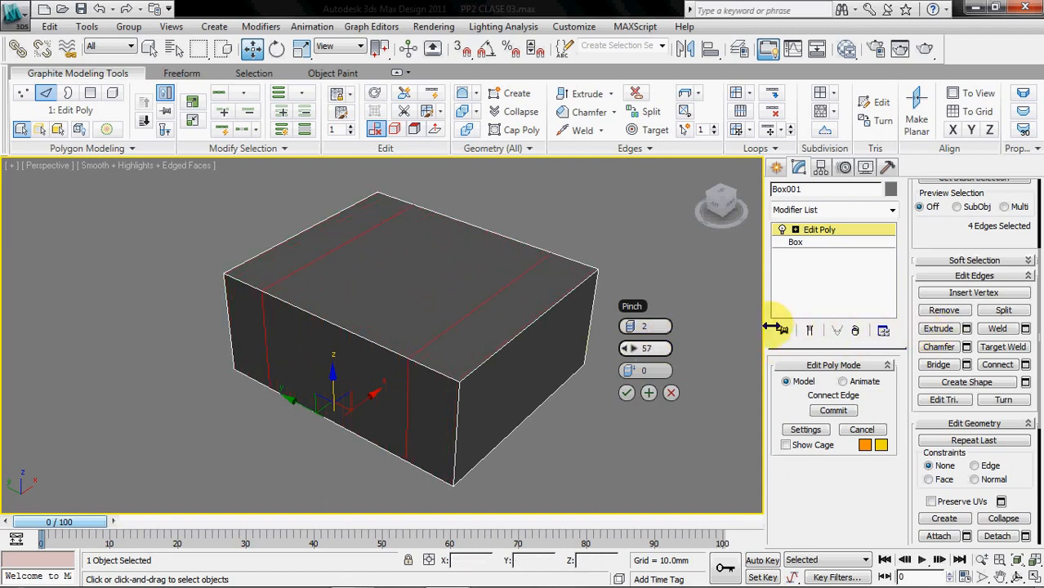
right_click(629, 348)
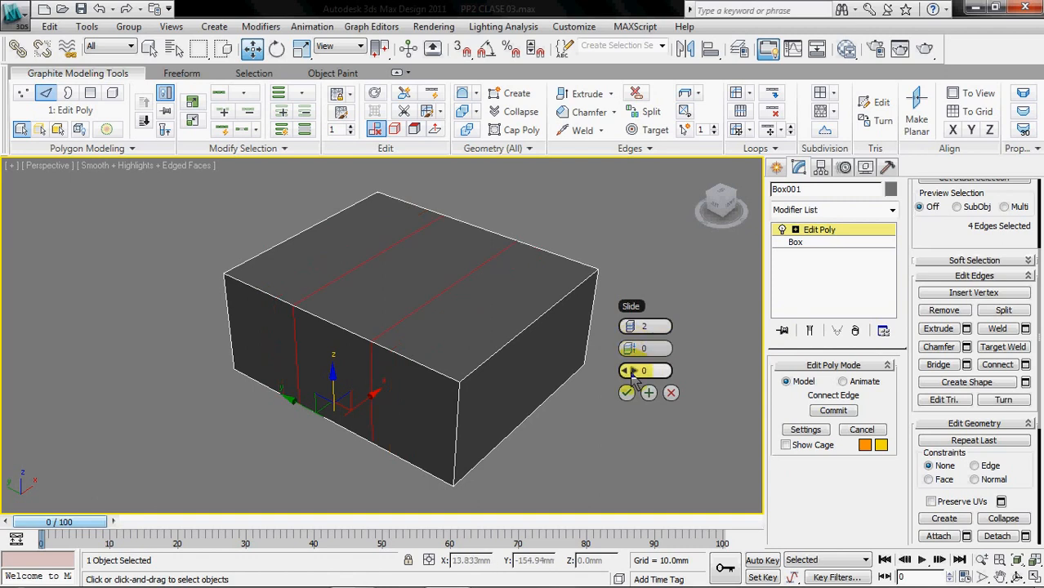
drag(630, 370, 767, 371)
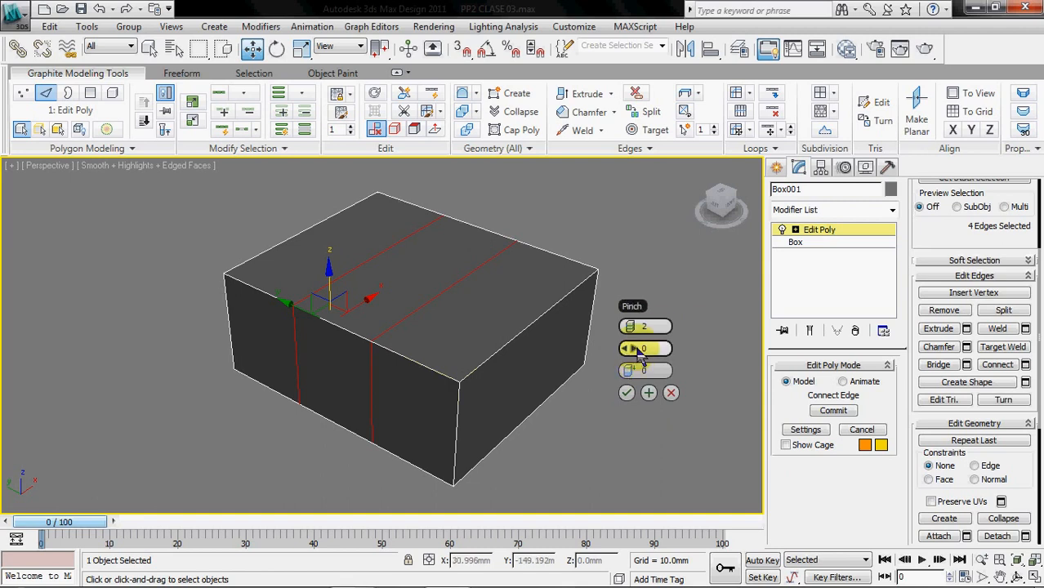
Set the pinch to 90 so the two loops sit near the box's ends, and apply the Connect operation
drag(638, 349, 913, 346)
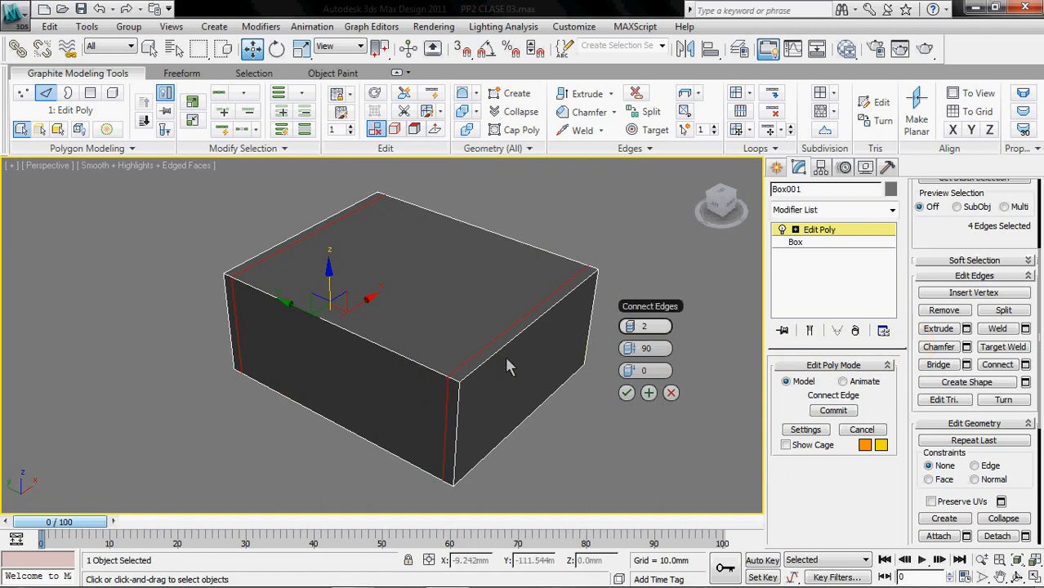
click(625, 392)
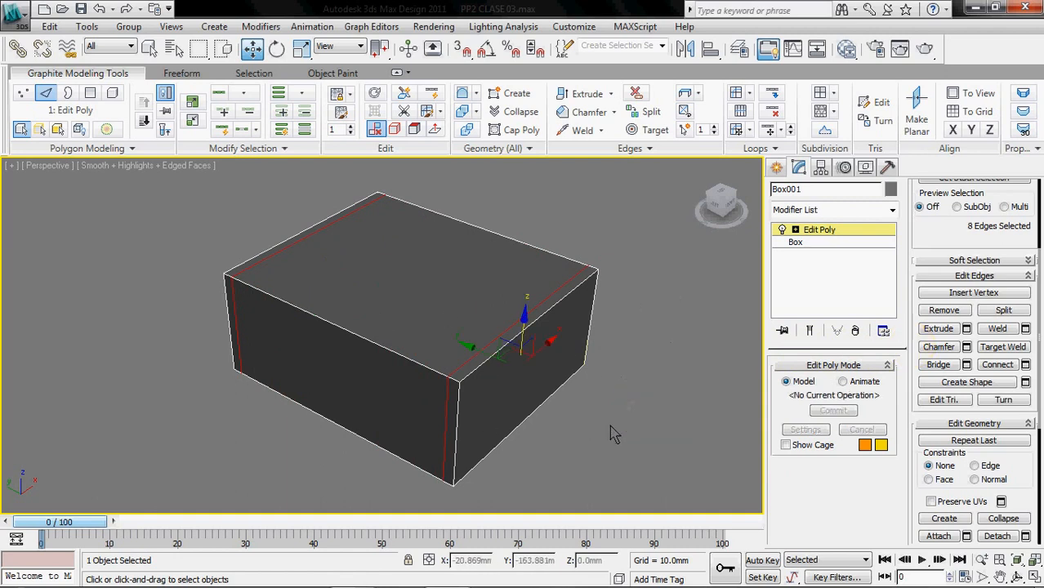
Try selecting the parallel widthwise edges at both ends of the box one by one, and clear the selection
mouse_move(539, 351)
alt+middle_down()
mouse_move(409, 354)
mouse_move(398, 315)
mouse_move(419, 245)
mouse_move(510, 291)
mouse_move(539, 368)
alt+middle_up()
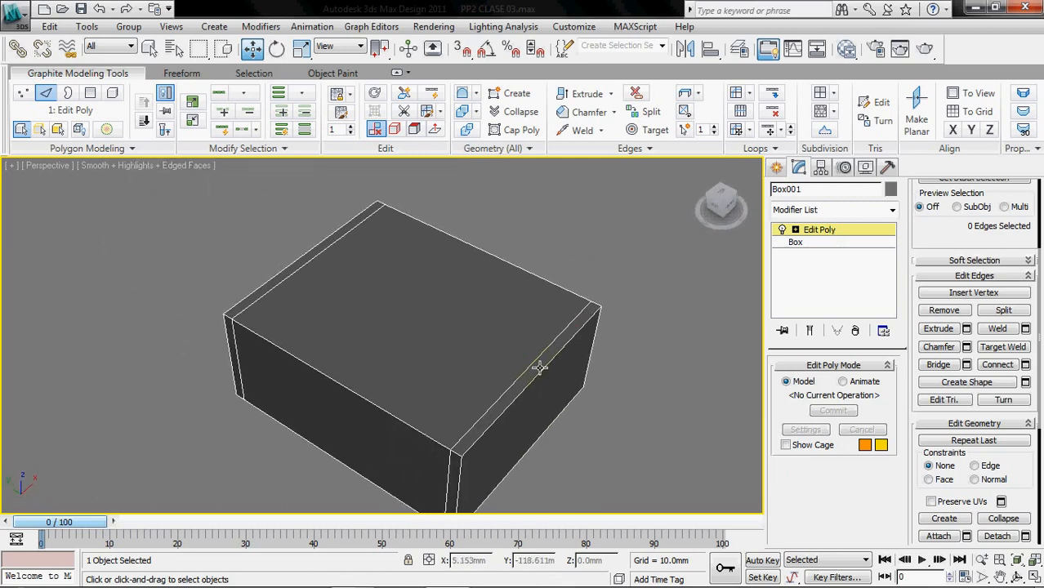
click(538, 366)
middle_drag(403, 352, 387, 328)
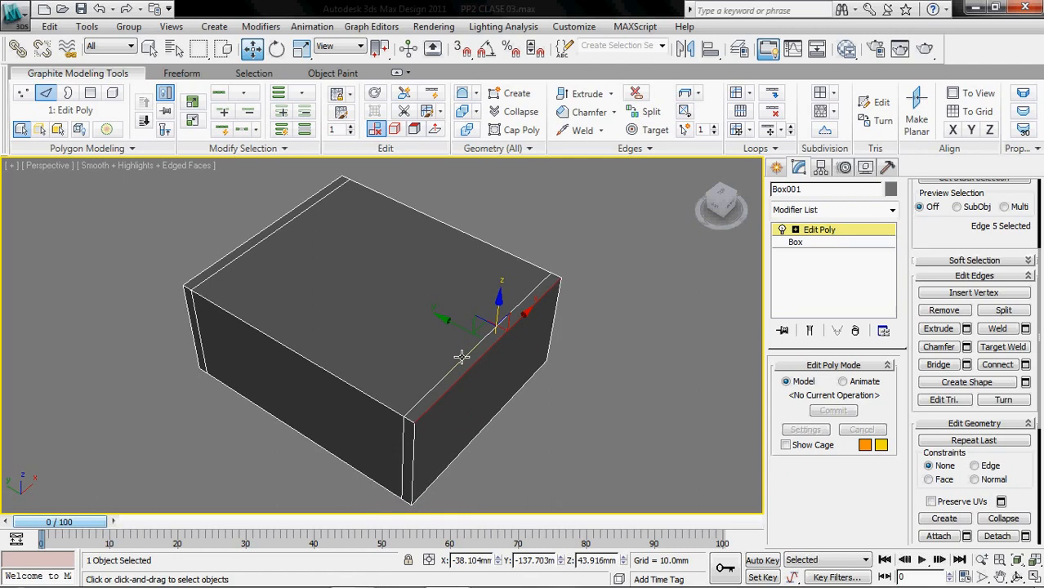
ctrl+click(445, 375)
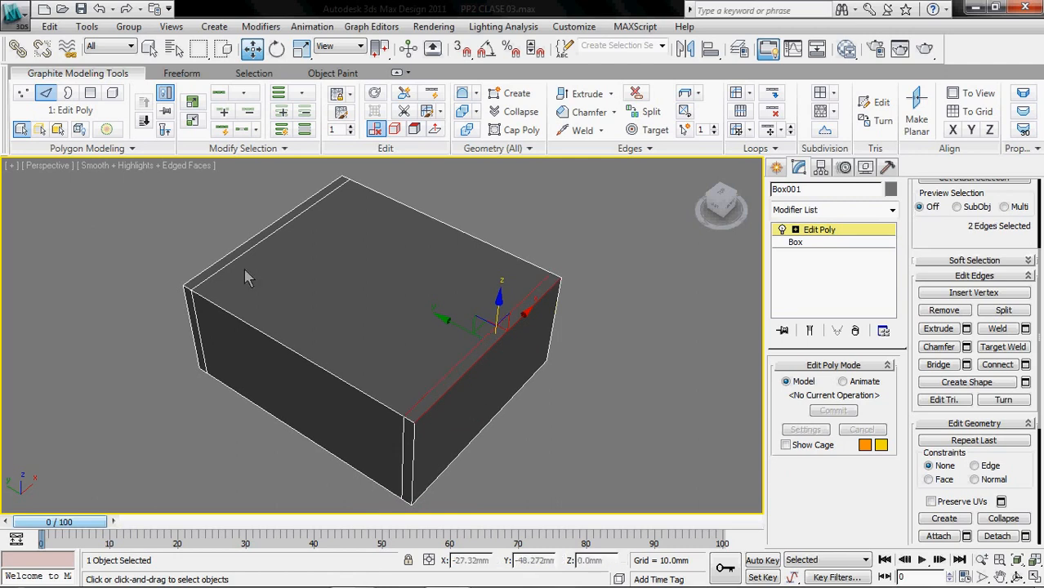
ctrl+click(230, 256)
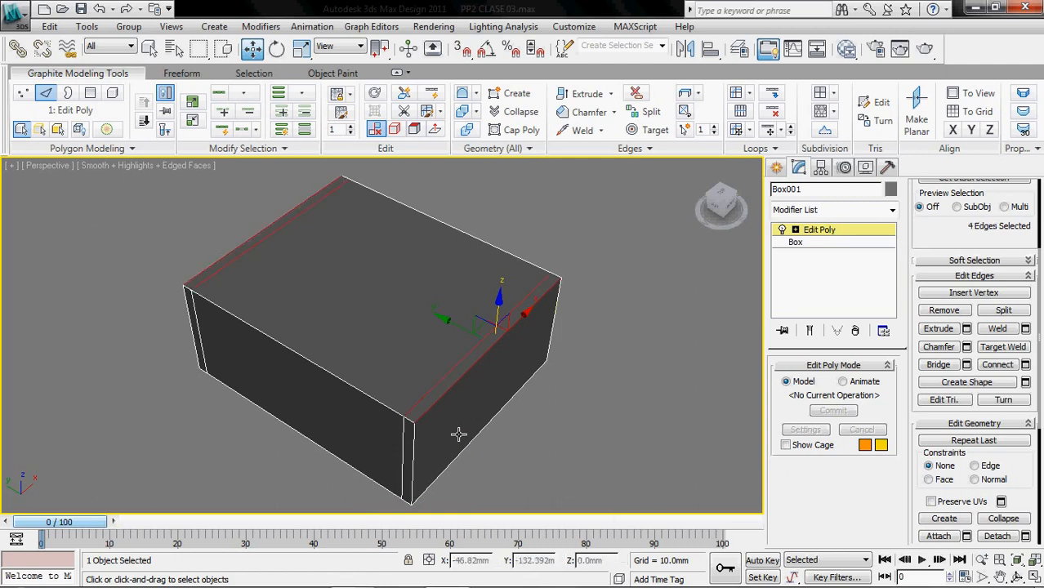
ctrl+click(470, 443)
alt+middle_drag(426, 424, 510, 400)
click(510, 399)
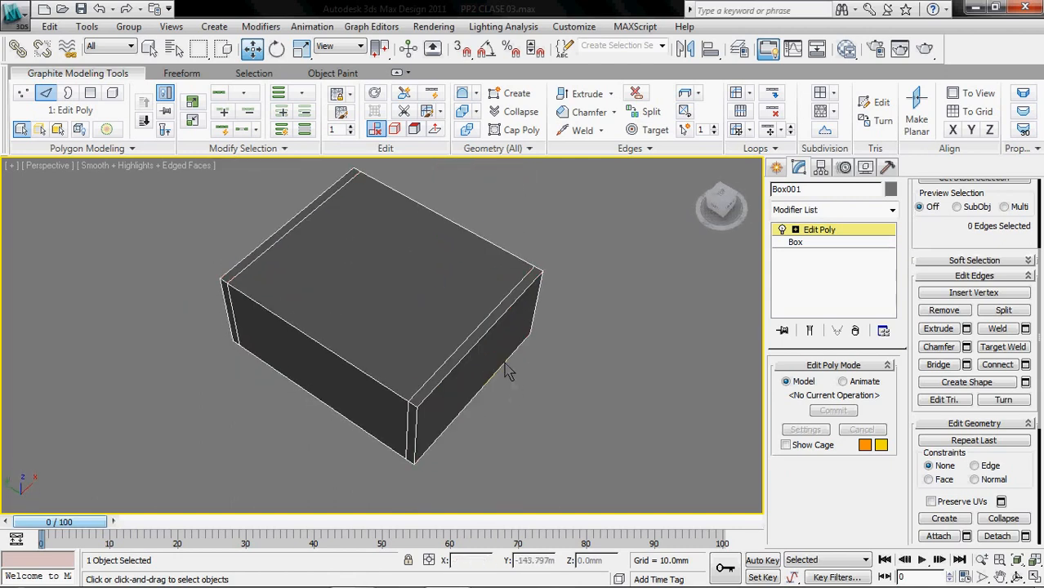
Select one widthwise top edge, extend it to its full ring and check the selected edges in see-through display
click(480, 338)
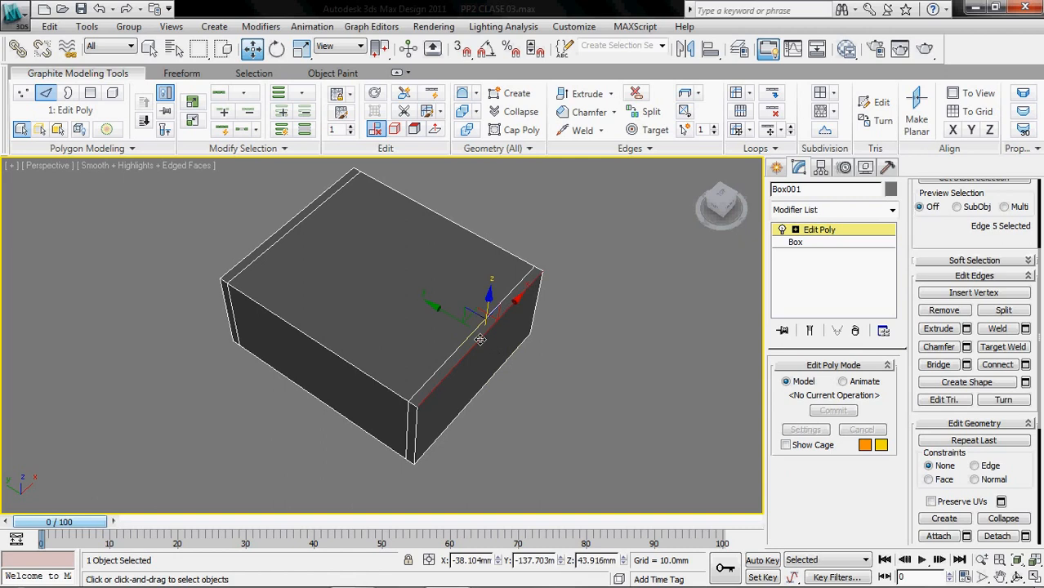
drag(940, 238, 946, 398)
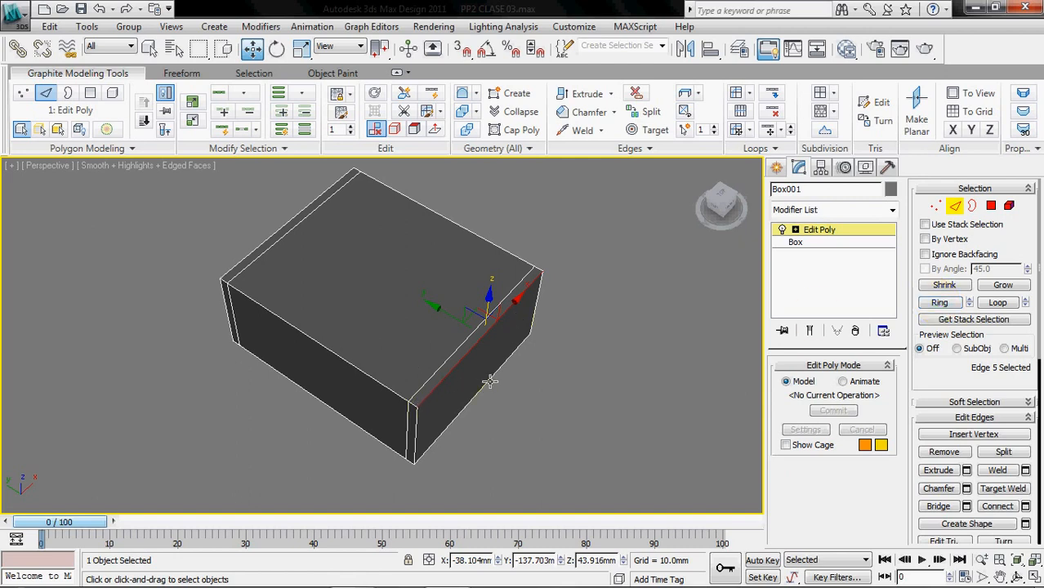
click(951, 304)
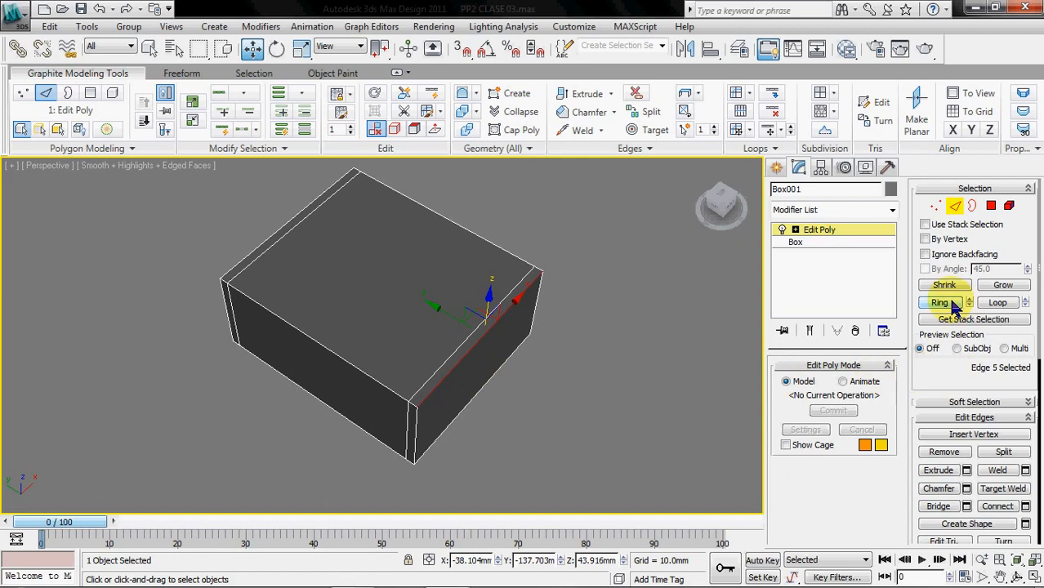
click(951, 304)
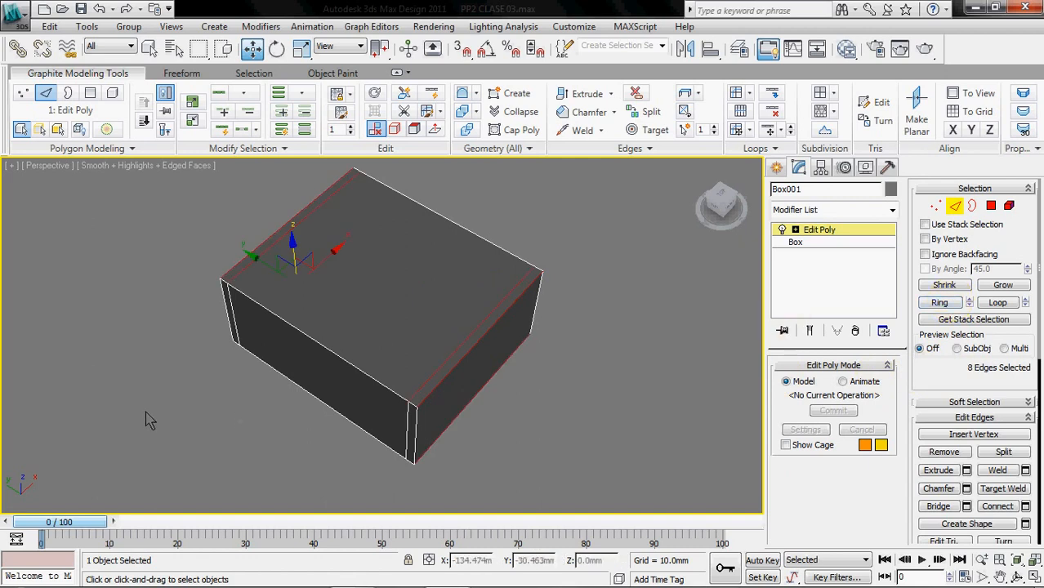
key(alt+x)
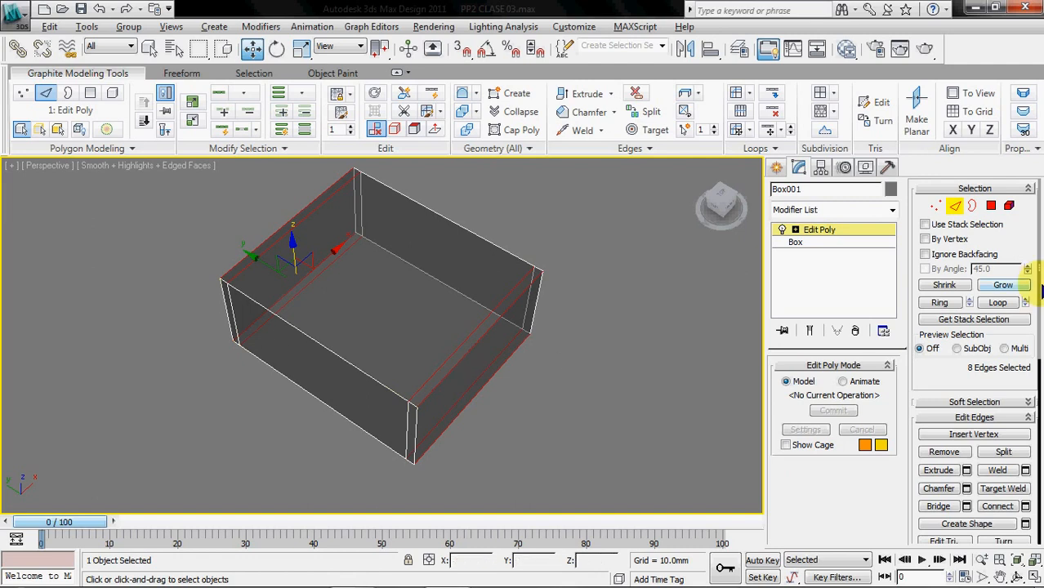
key(alt+x)
Connect the selected widthwise edge ring with 2 segments, pinch 90 and slide 0
scroll(939, 343, down, 5)
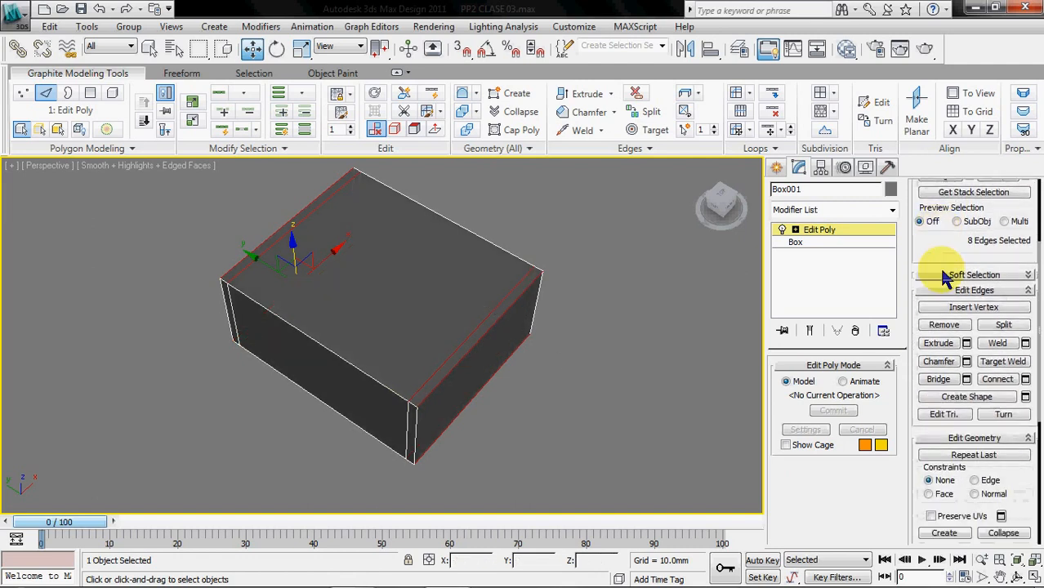
click(1025, 379)
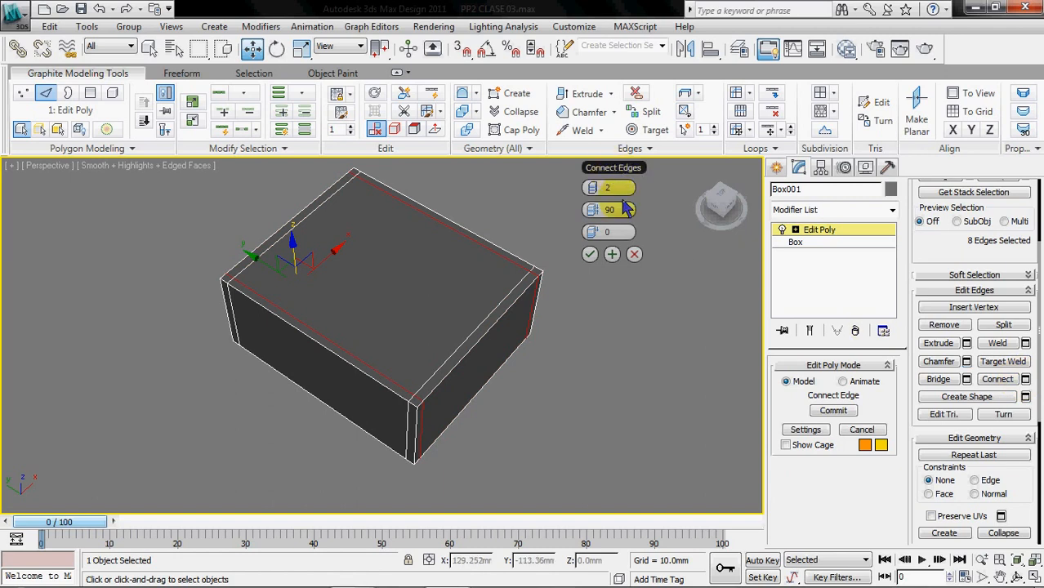
drag(614, 180, 643, 252)
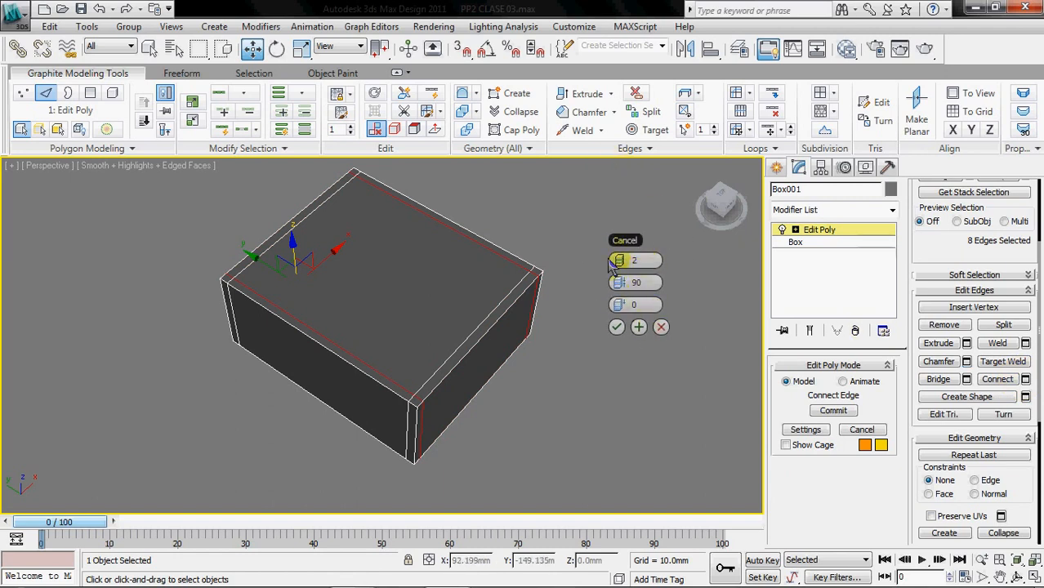
click(617, 327)
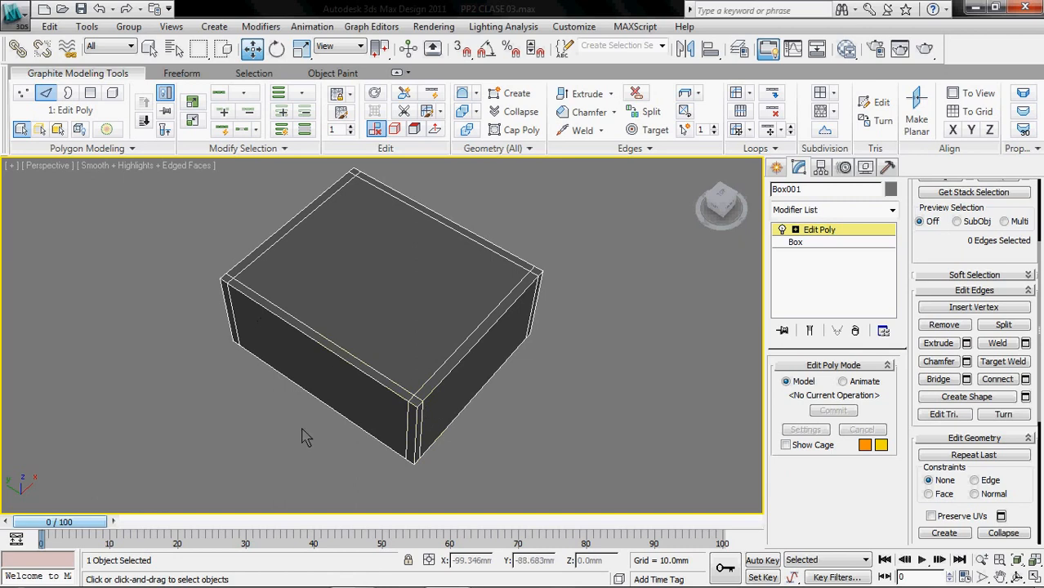
Select a vertical edge at the box's front corner and extend the selection to its full ring
click(417, 433)
alt+middle_drag(596, 433, 601, 379)
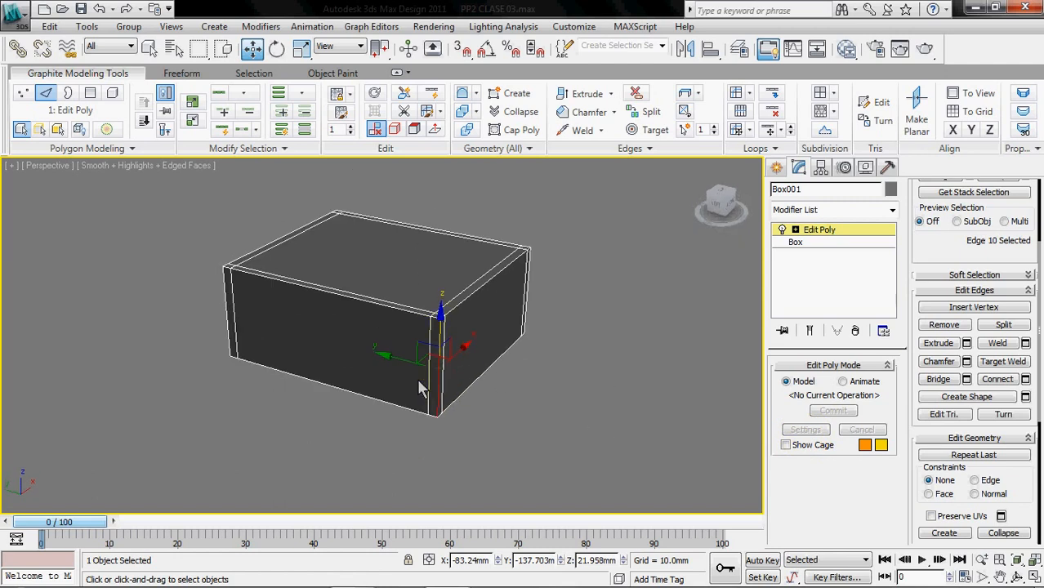
scroll(943, 286, up, 3)
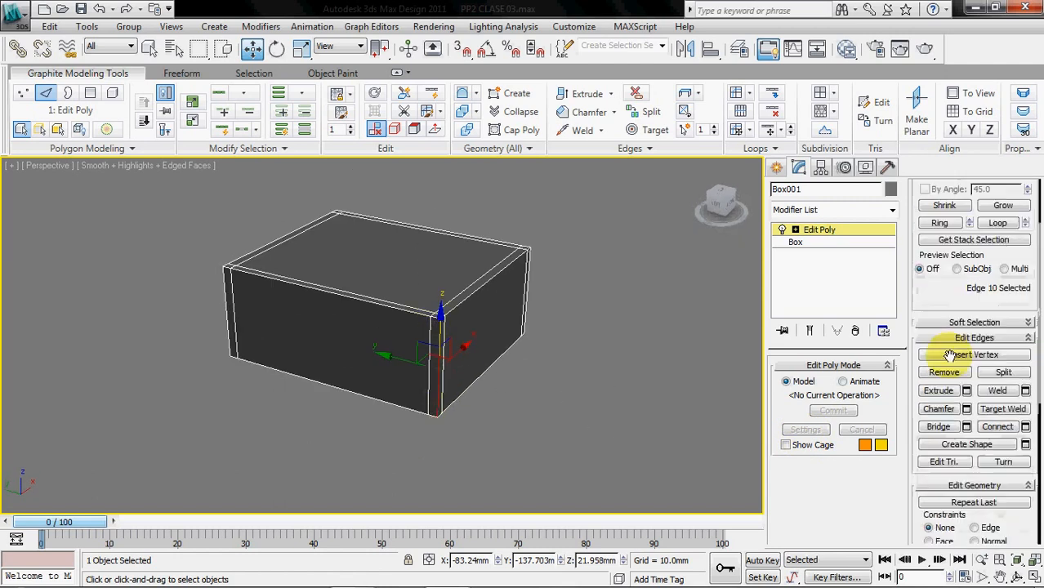
click(941, 294)
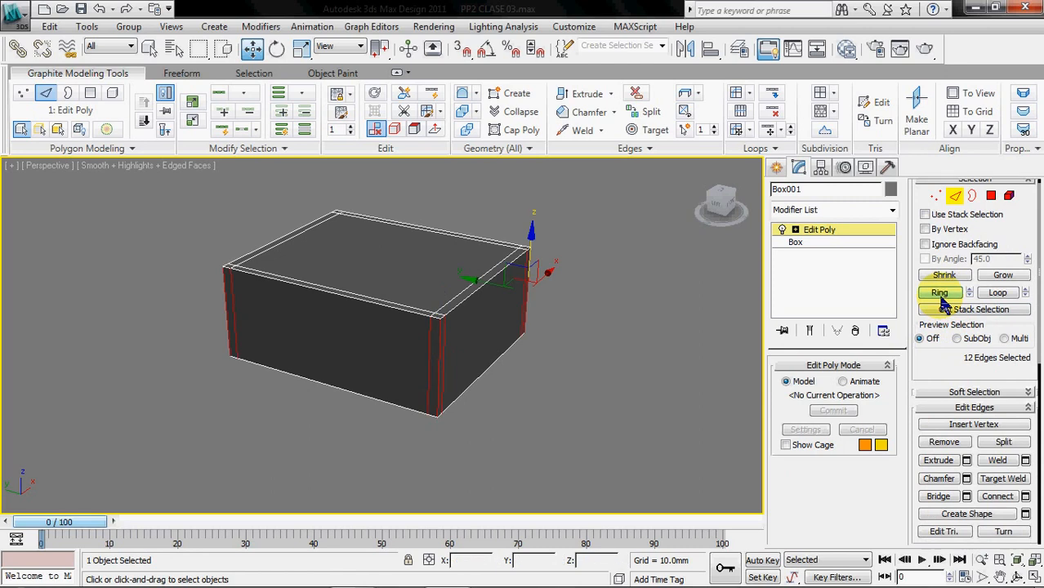
Connect the vertical edge ring with 2 segments, pinch 90 and slide 0, and clear the edge selection
click(1025, 497)
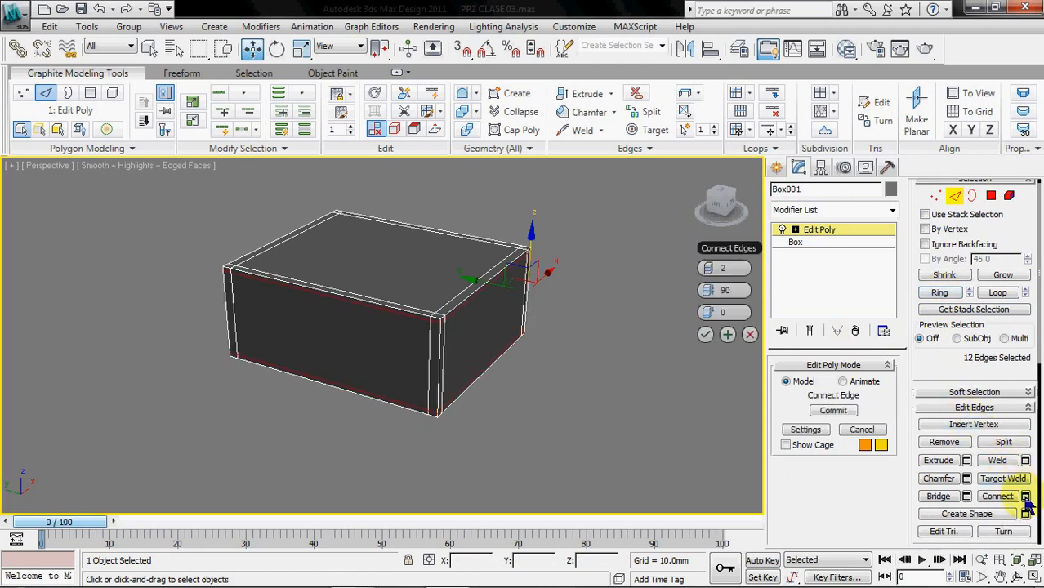
click(708, 334)
click(645, 368)
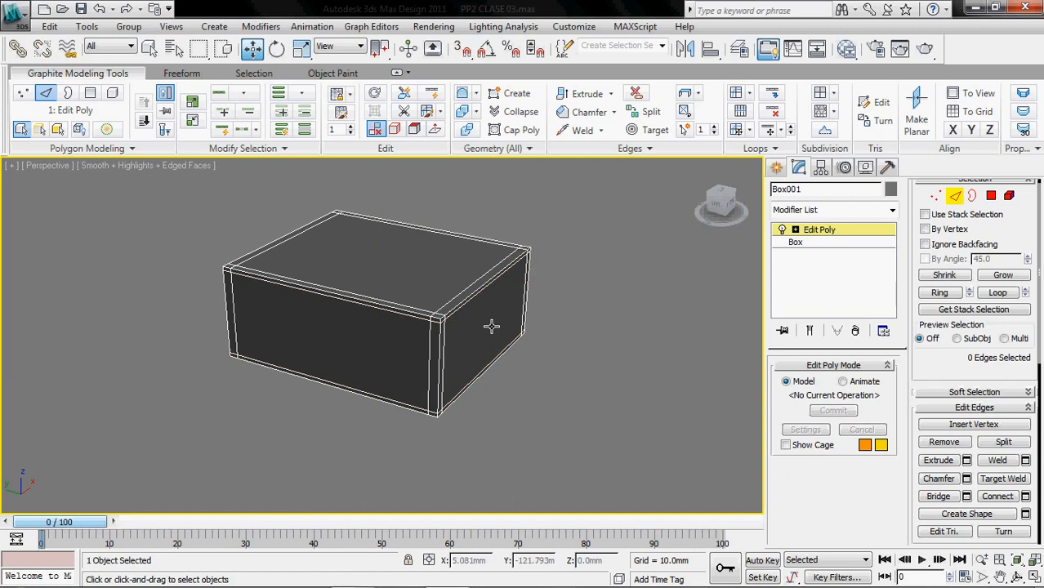
Leave the sub-object level and add a TurboSmooth modifier with 2 iterations to the box
scroll(491, 327, up, 2)
middle_drag(487, 302, 496, 330)
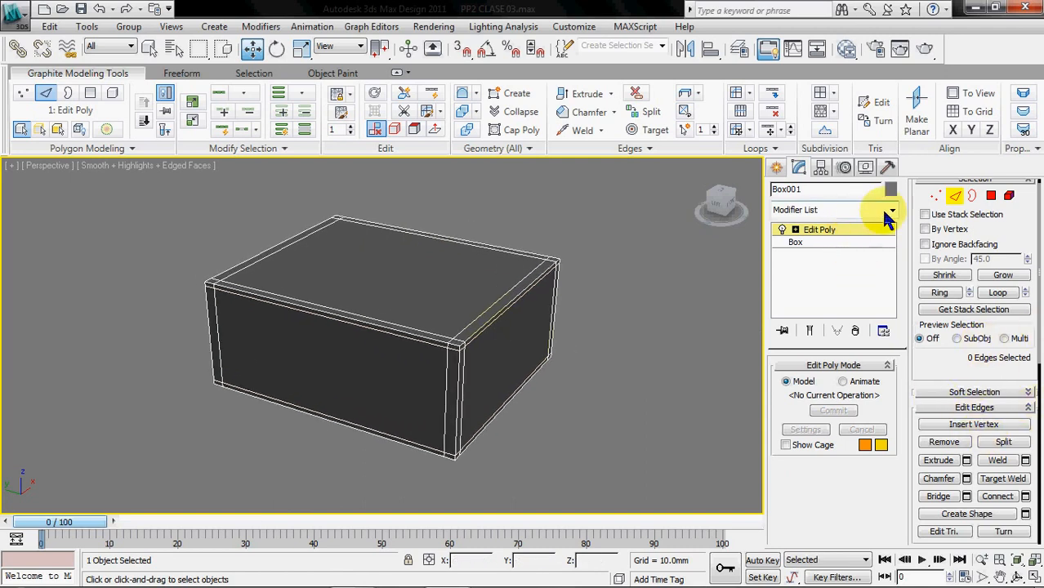
click(936, 197)
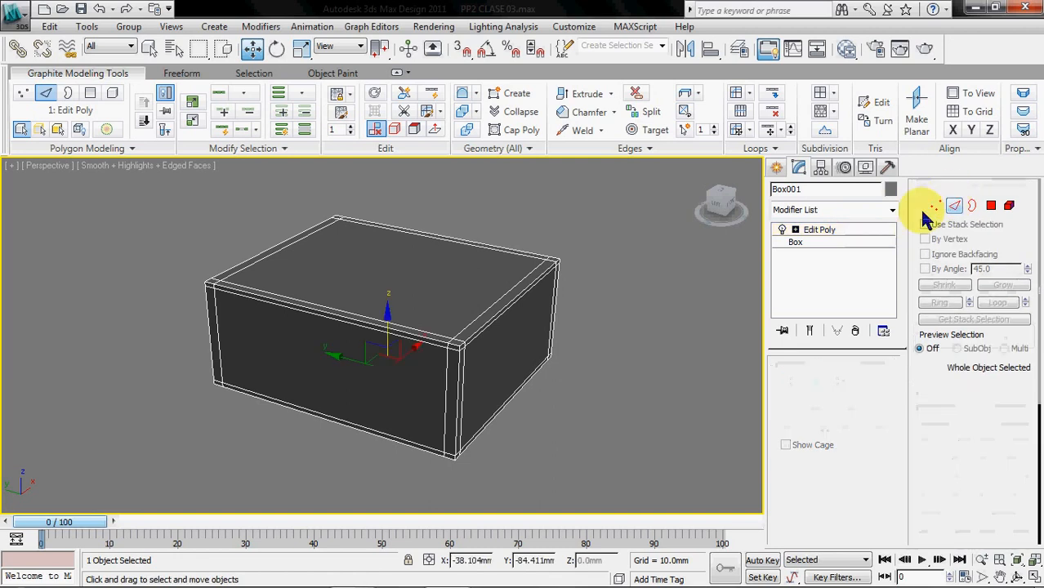
click(892, 210)
text(turbo)
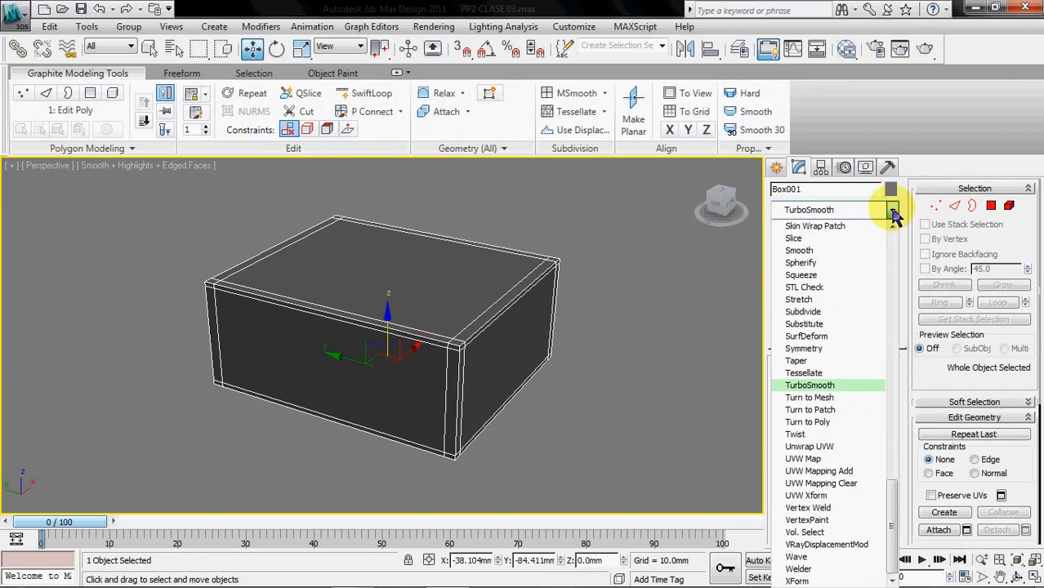
key(Return)
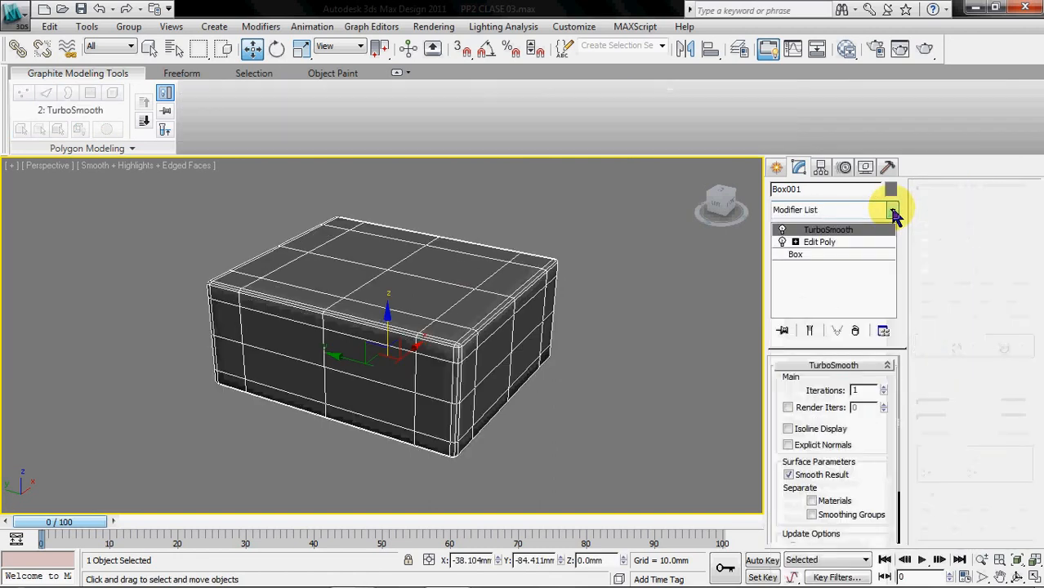
click(883, 387)
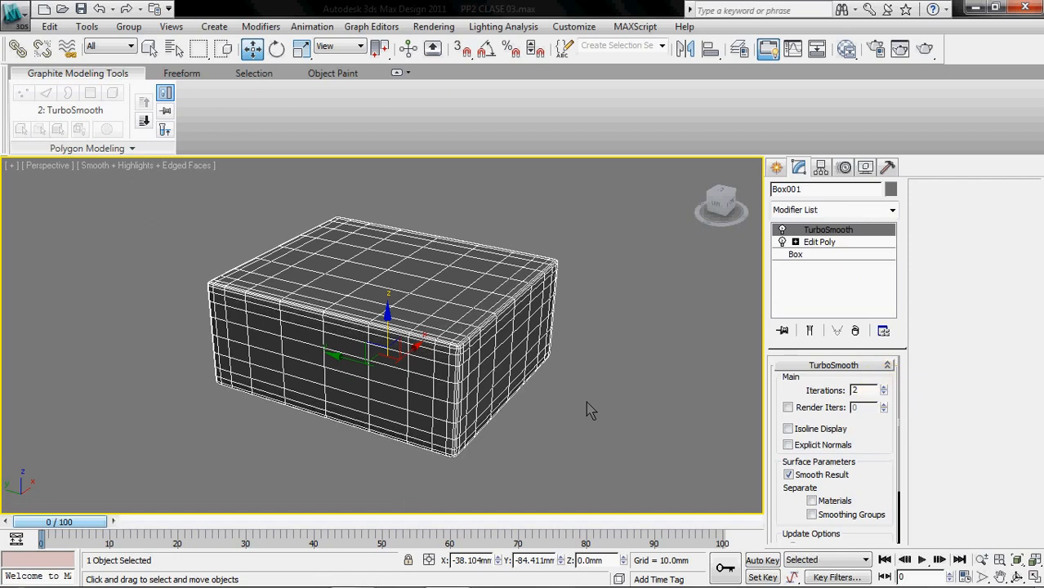
Deselect the smoothed box and inspect its corners from several angles without edged faces
click(591, 410)
alt+middle_drag(324, 373, 370, 352)
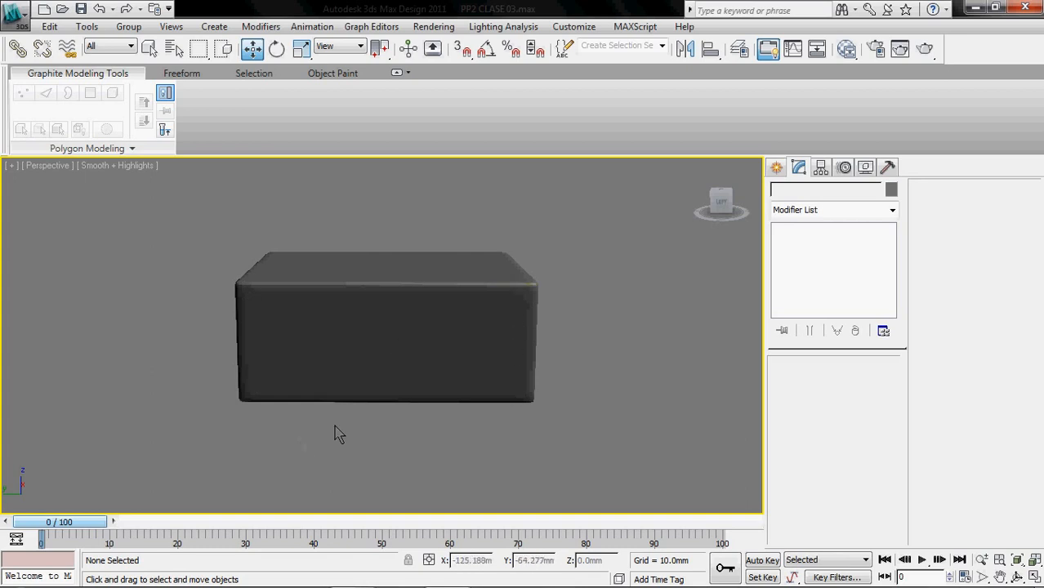
alt+middle_drag(314, 378, 252, 419)
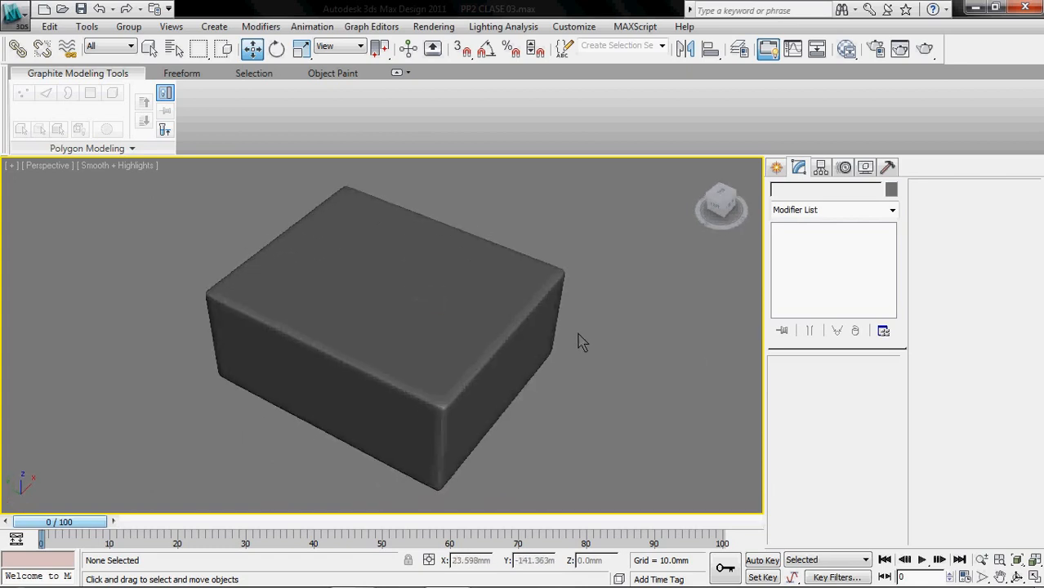
Create a cylinder beside the box, about 22 mm in radius and 73 mm high, with 1 height segment and edged faces shown
click(776, 167)
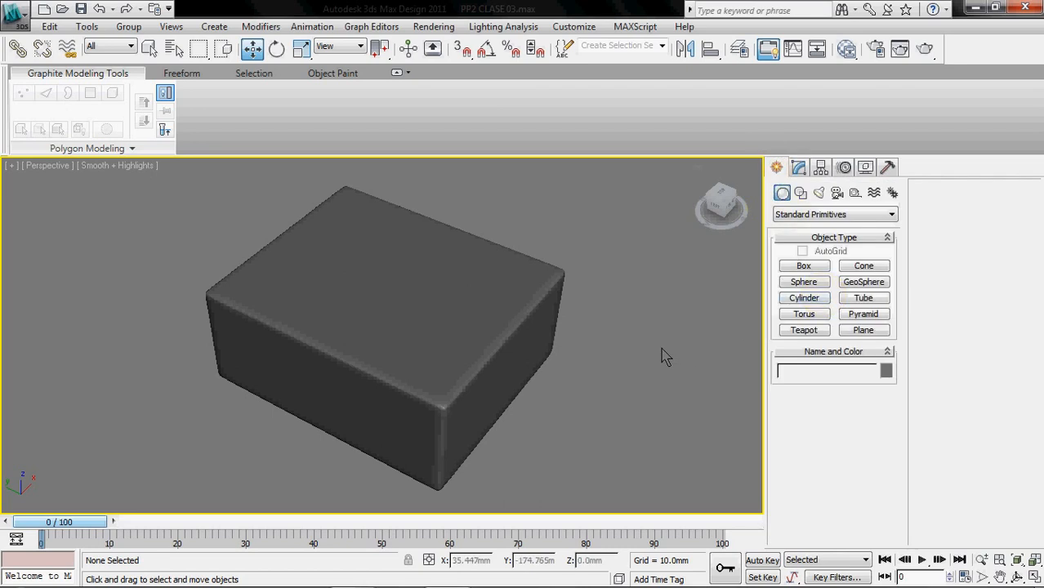
middle_drag(661, 355, 416, 336)
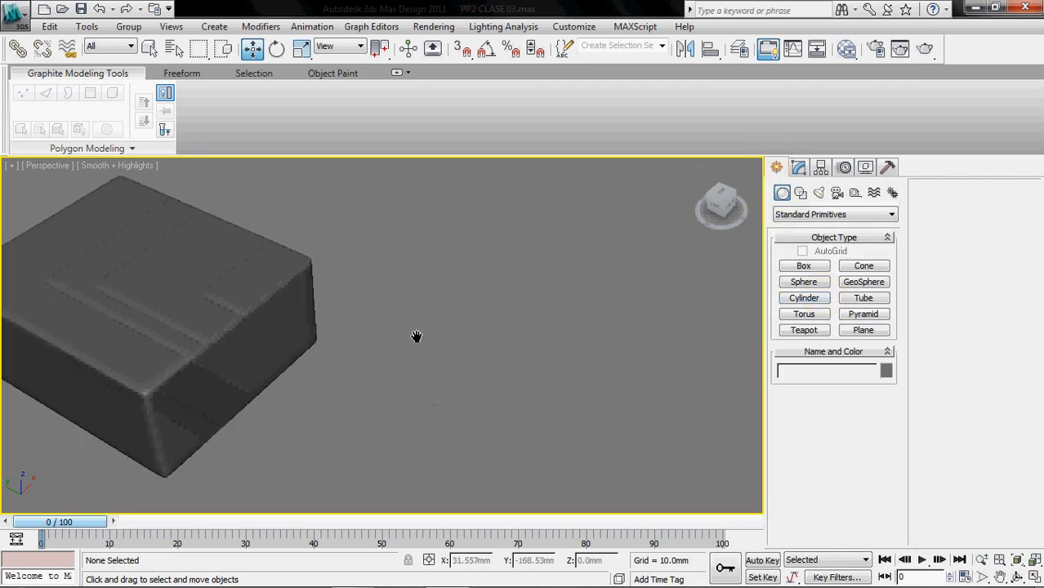
click(804, 298)
middle_drag(708, 303, 476, 350)
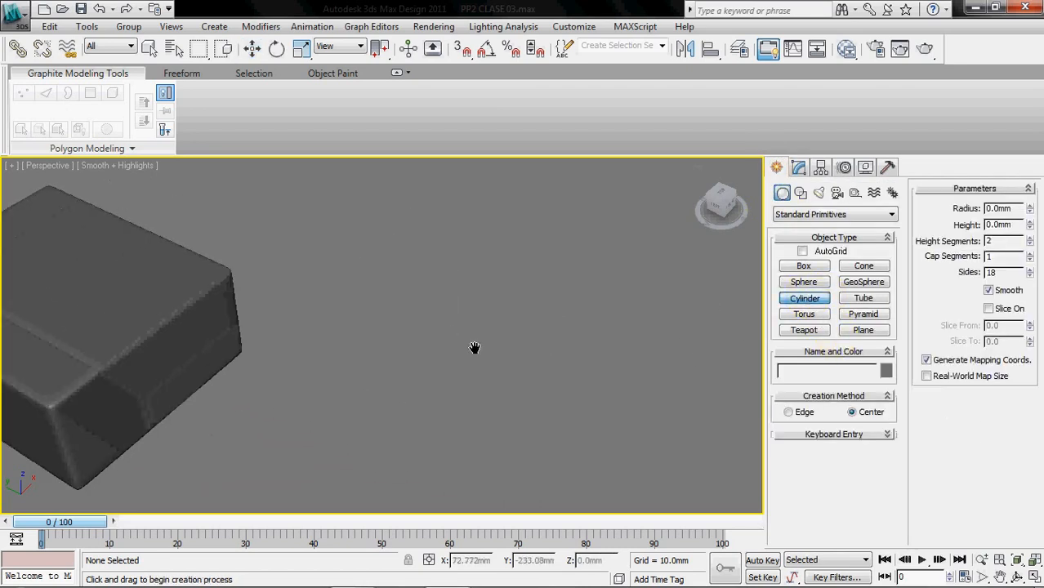
drag(485, 351, 527, 373)
click(554, 198)
middle_drag(563, 292, 509, 301)
key(F4)
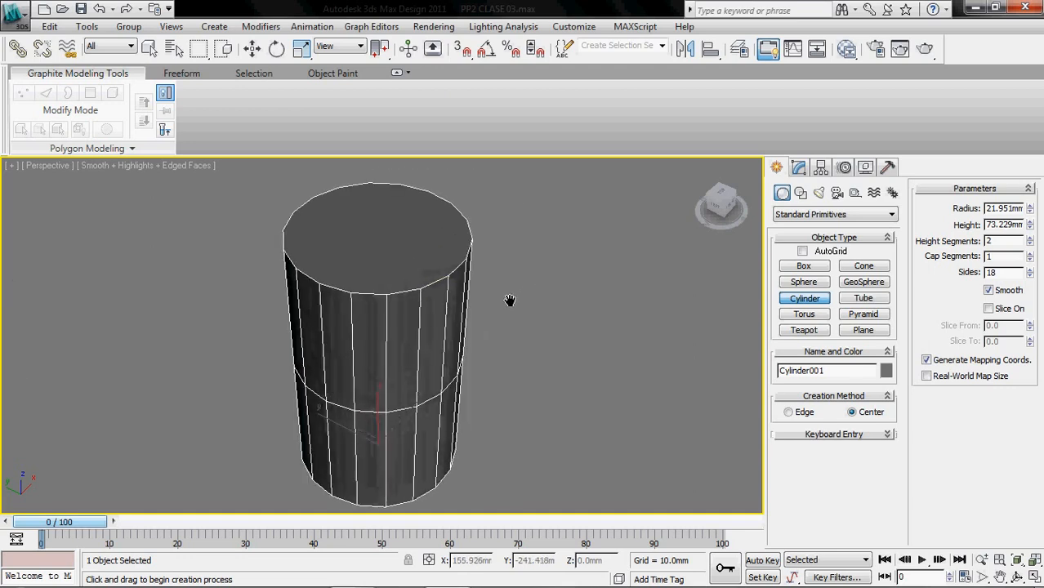
click(1029, 244)
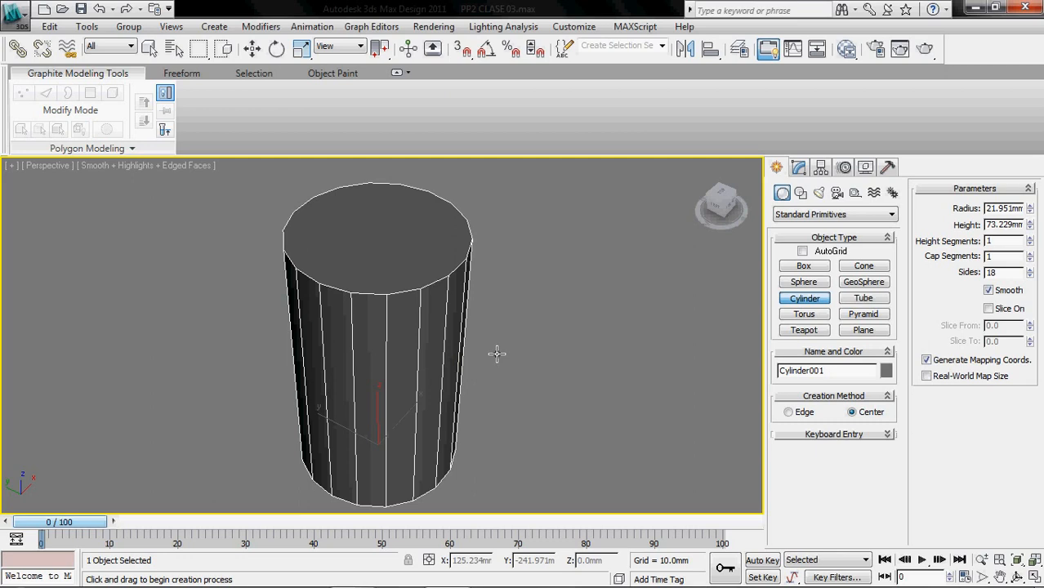
Add an Edit Poly modifier to the cylinder
click(799, 167)
click(820, 211)
text(tu)
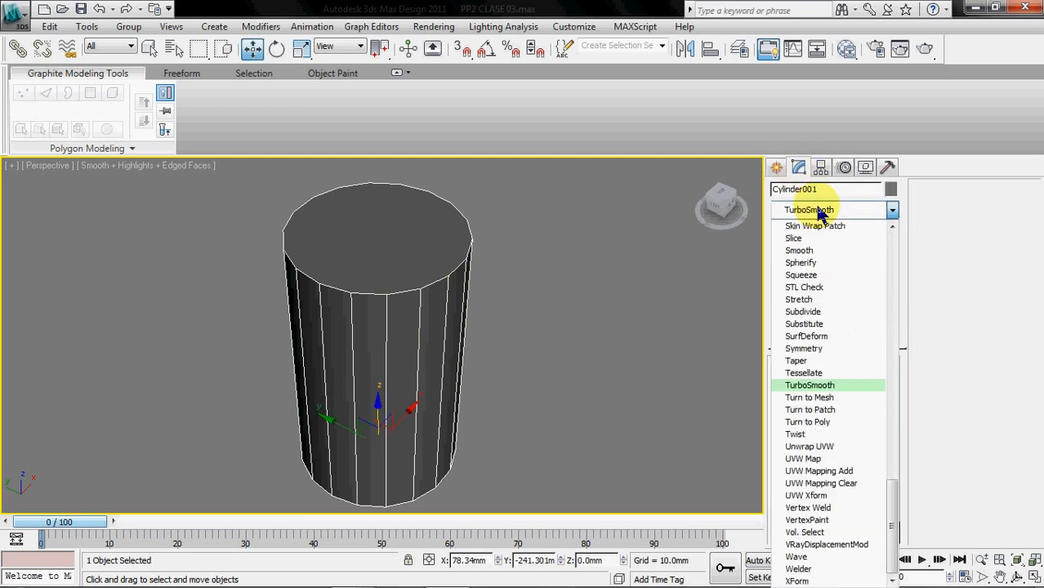
key(Escape)
click(816, 210)
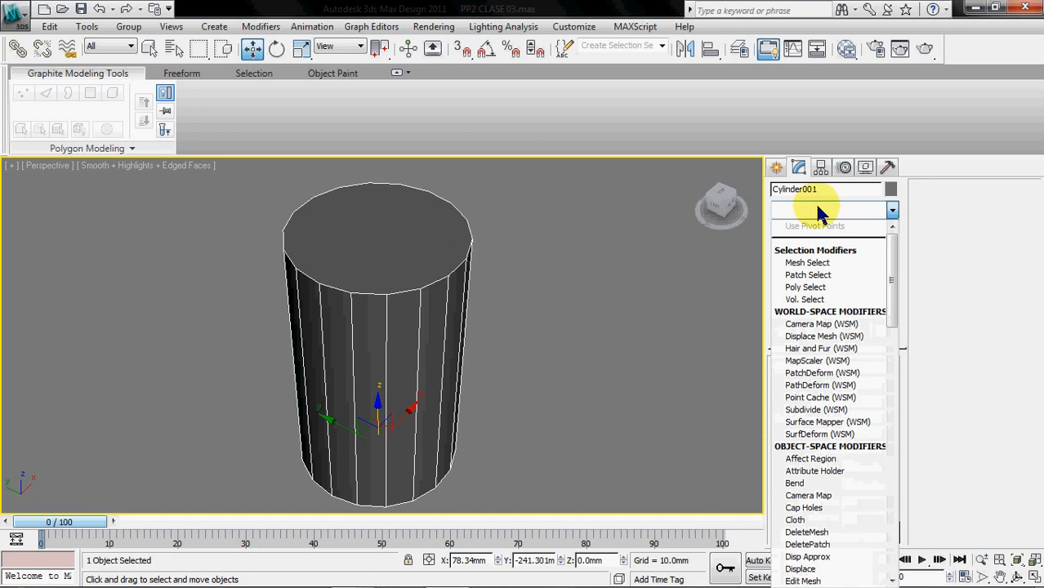
scroll(849, 233, down, 5)
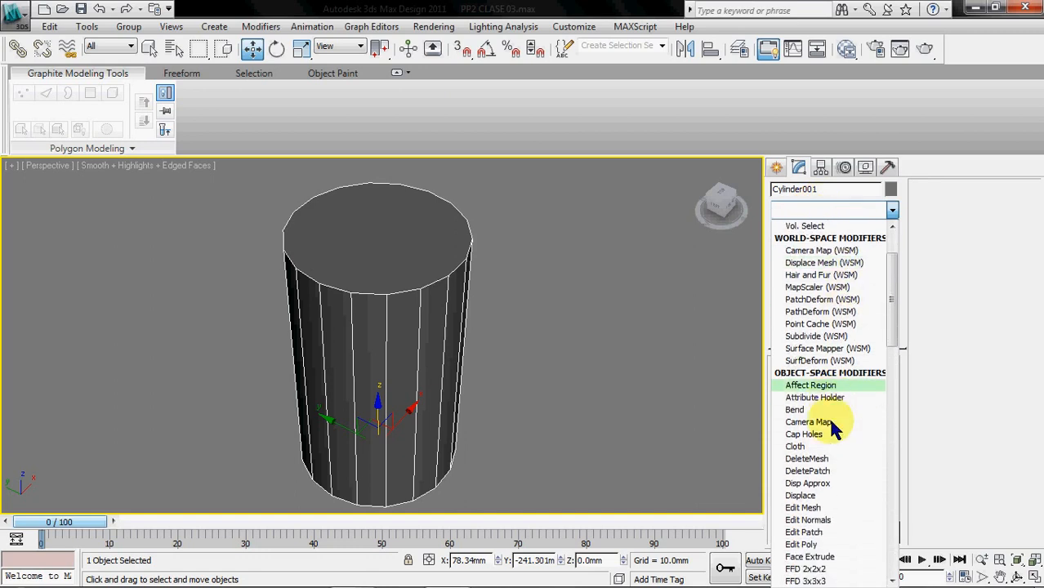
click(804, 421)
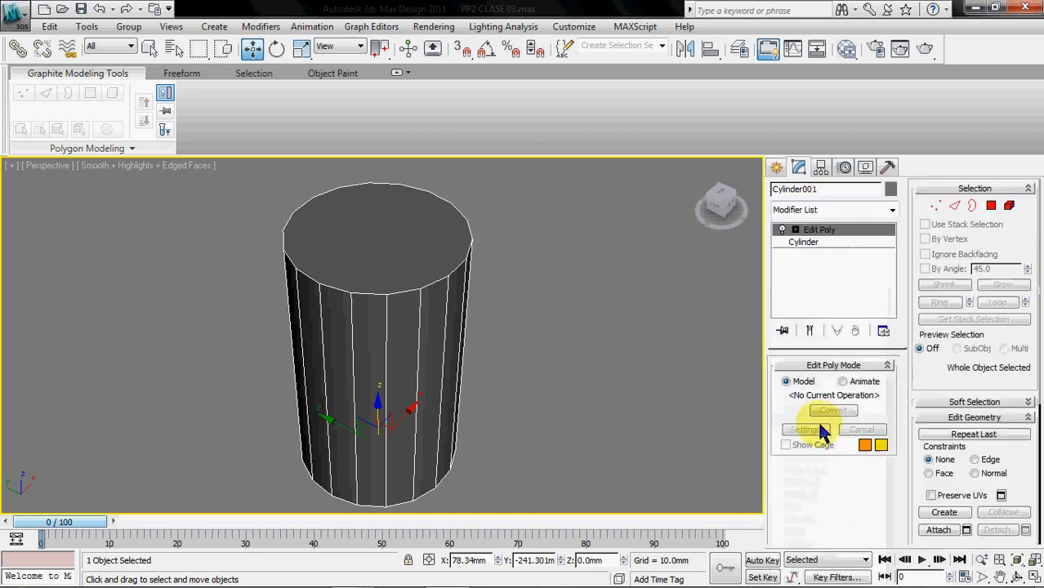
Select a vertical side edge of the cylinder at edge level and extend the selection to its full ring
click(954, 205)
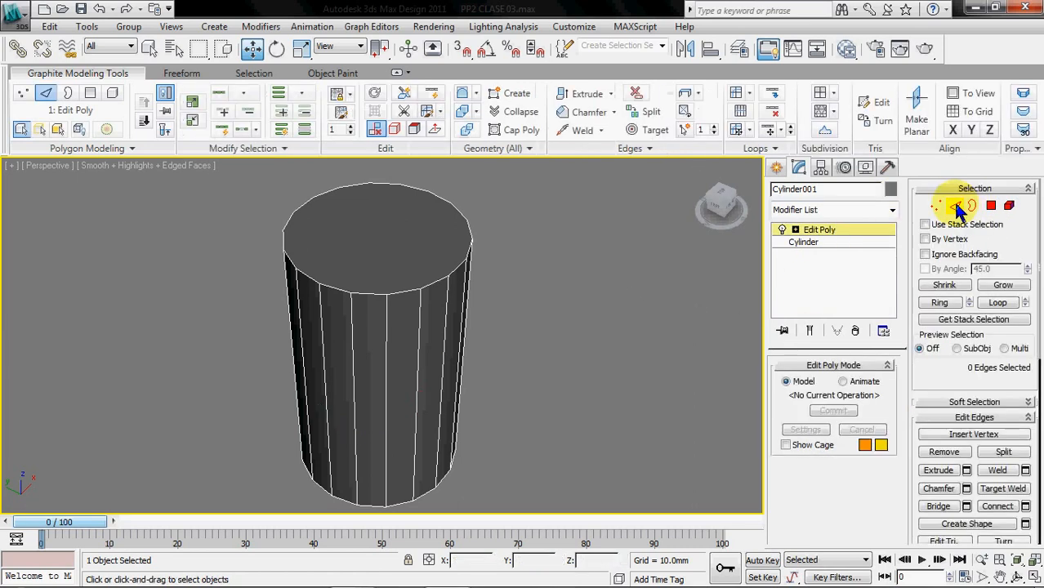
click(384, 381)
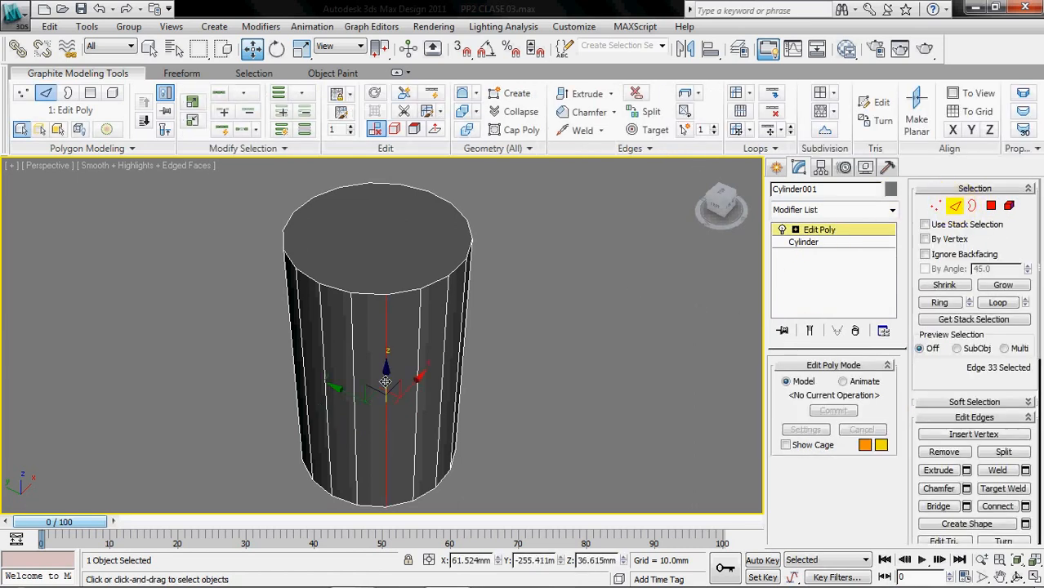
click(940, 303)
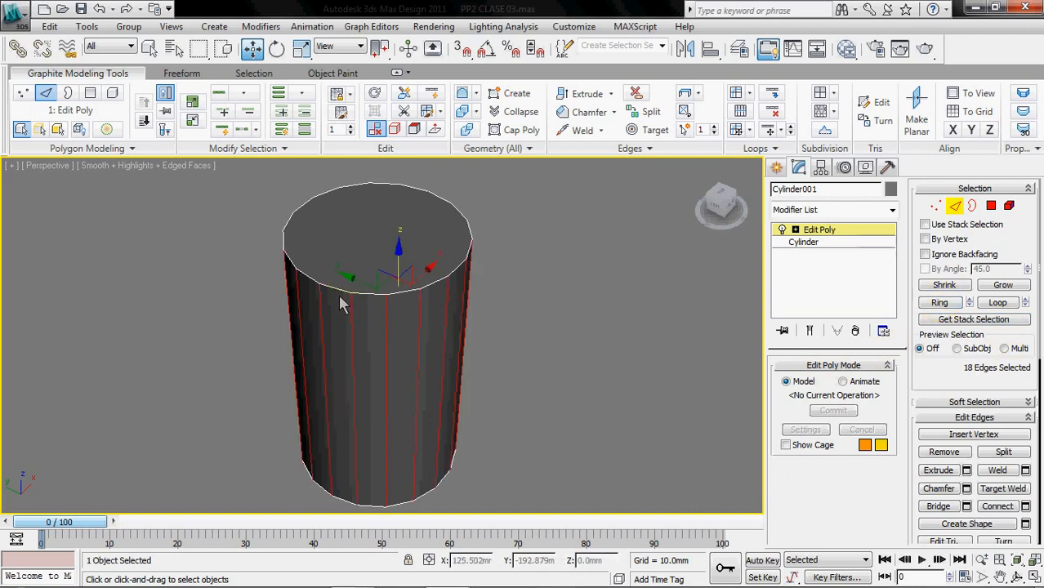
key(alt+x)
key(alt+x)
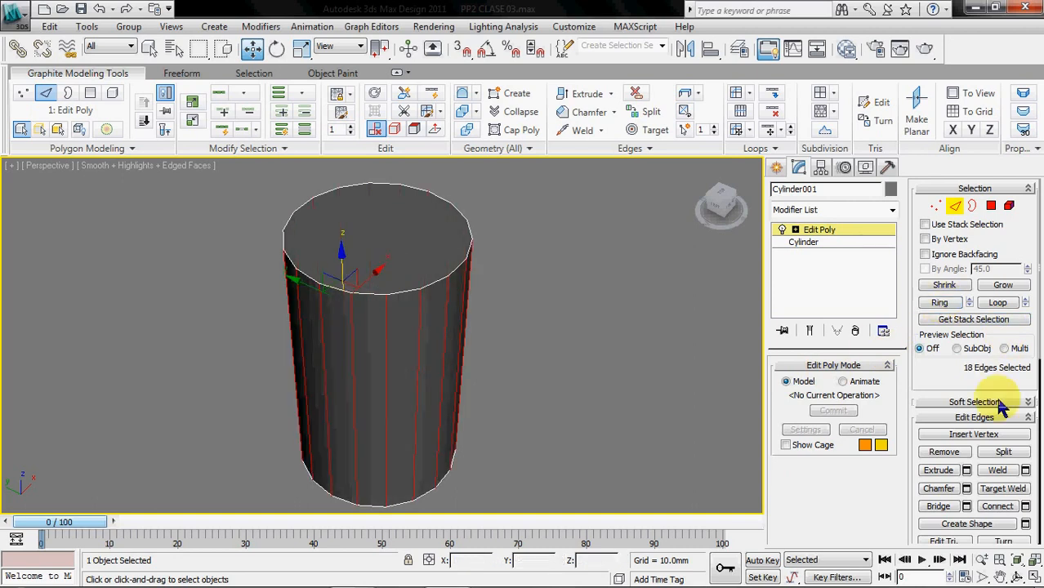
Connect the cylinder's vertical edge ring with 2 segments, pinch 94 and slide 0, and clear the edge selection
click(1026, 507)
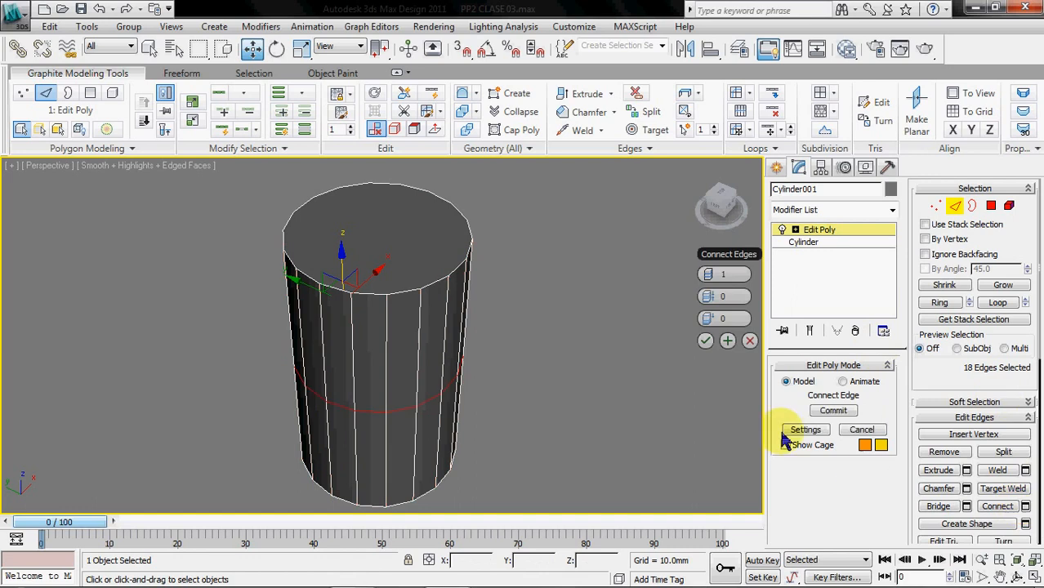
drag(722, 278, 1004, 284)
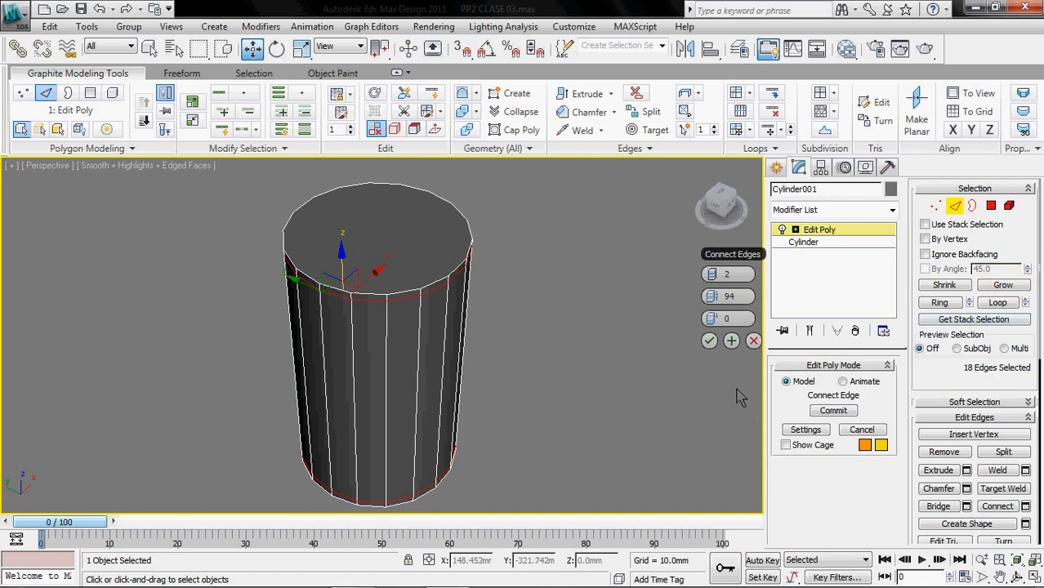
click(709, 342)
click(680, 371)
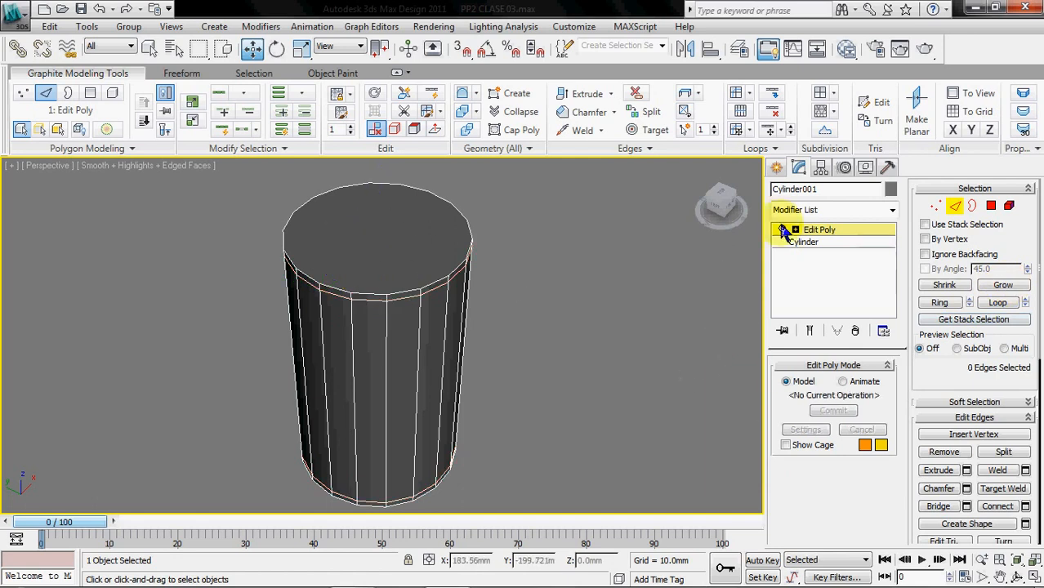
Inset the cylinder's top cap polygon by 2.166 mm and clear the polygon selection
click(890, 228)
key(4)
click(356, 245)
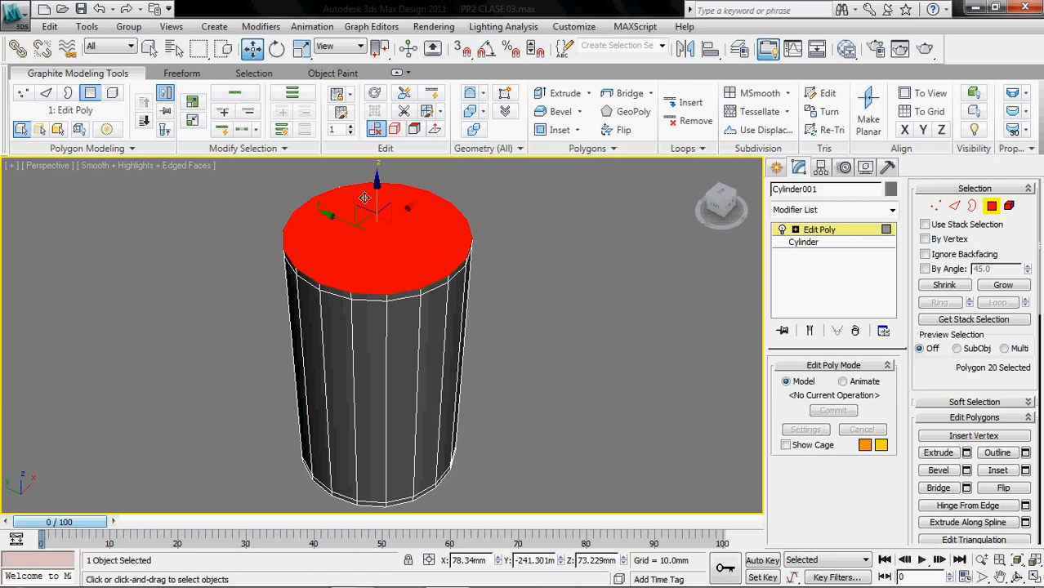
scroll(898, 278, down, 3)
click(996, 365)
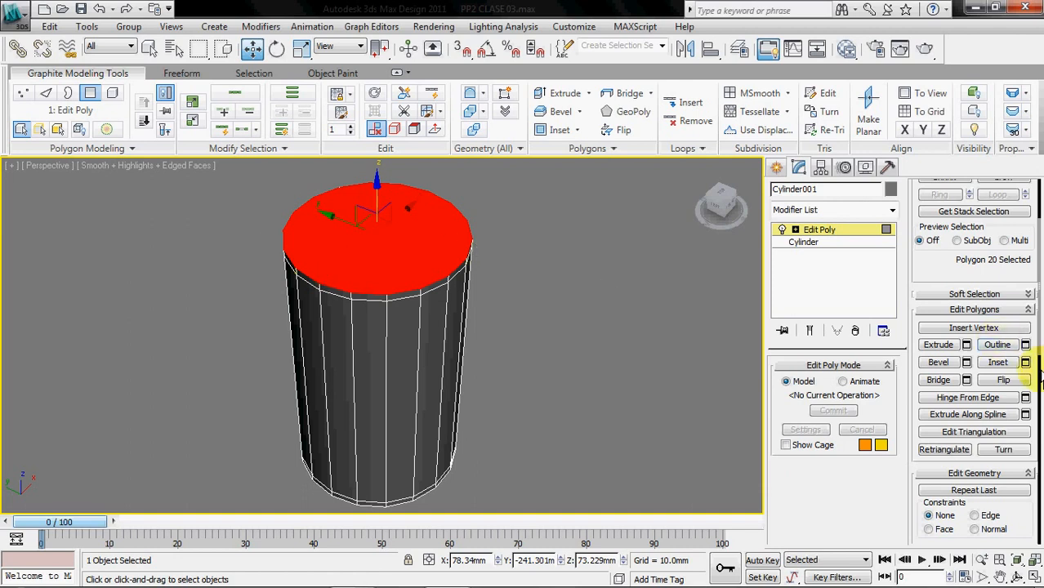
click(1025, 363)
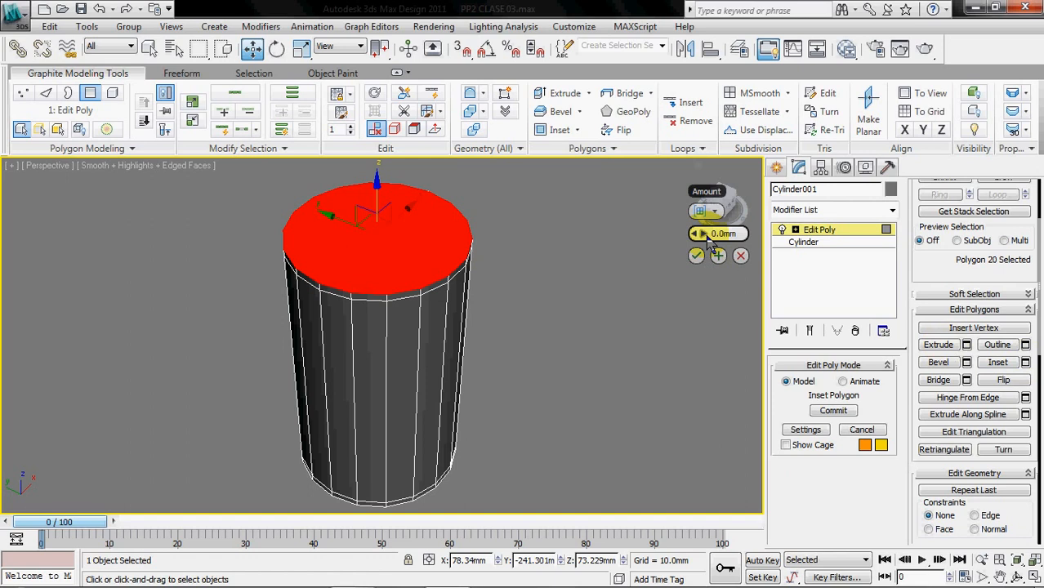
mouse_move(708, 239)
mouse_down()
mouse_move(733, 234)
mouse_move(716, 236)
mouse_up()
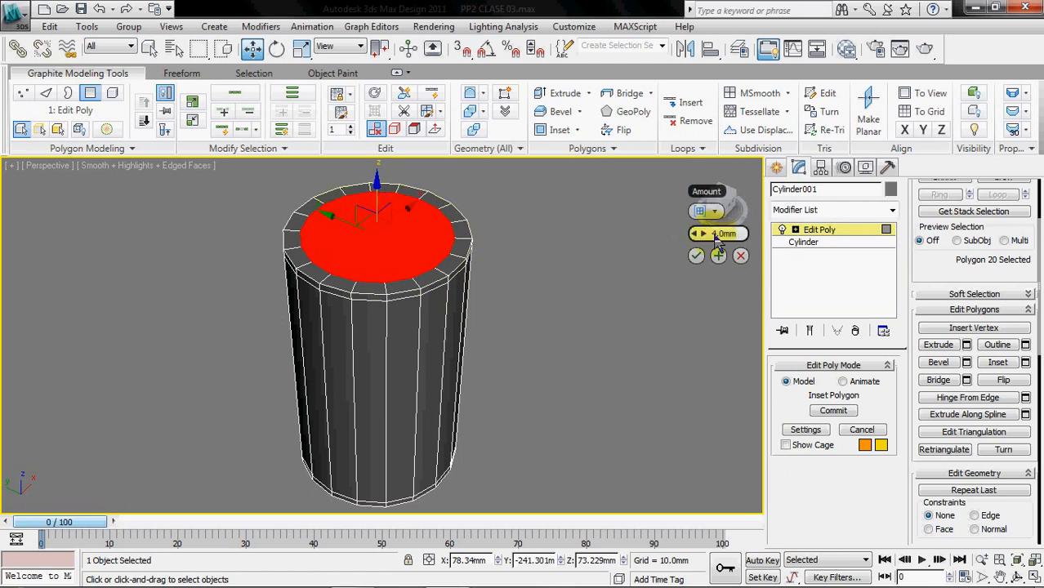
drag(705, 234, 698, 235)
click(694, 256)
click(571, 347)
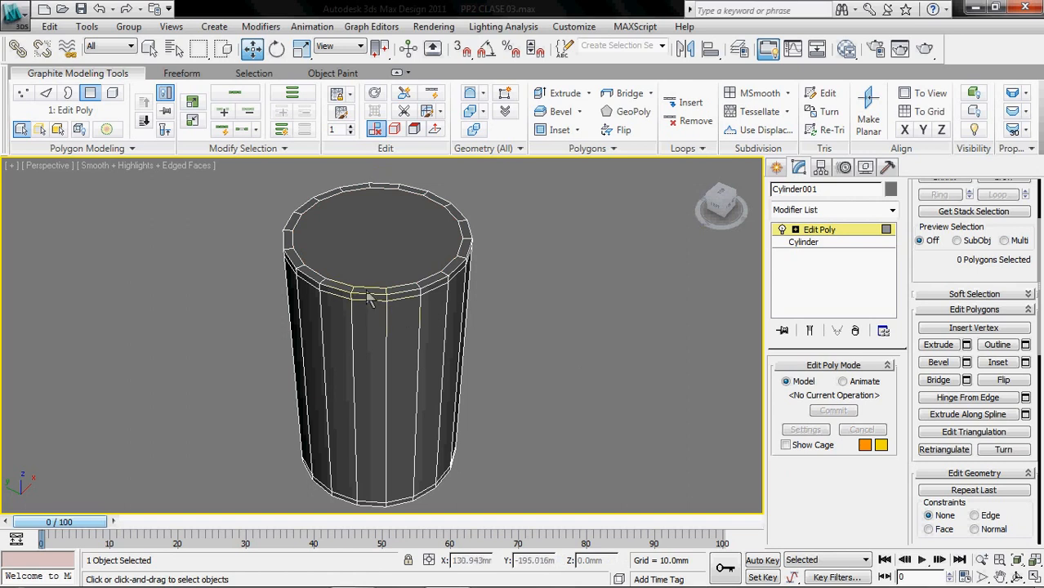
Inset the cylinder's bottom cap polygon by 2.166 mm and clear the polygon selection
alt+middle_drag(415, 387, 393, 338)
click(393, 338)
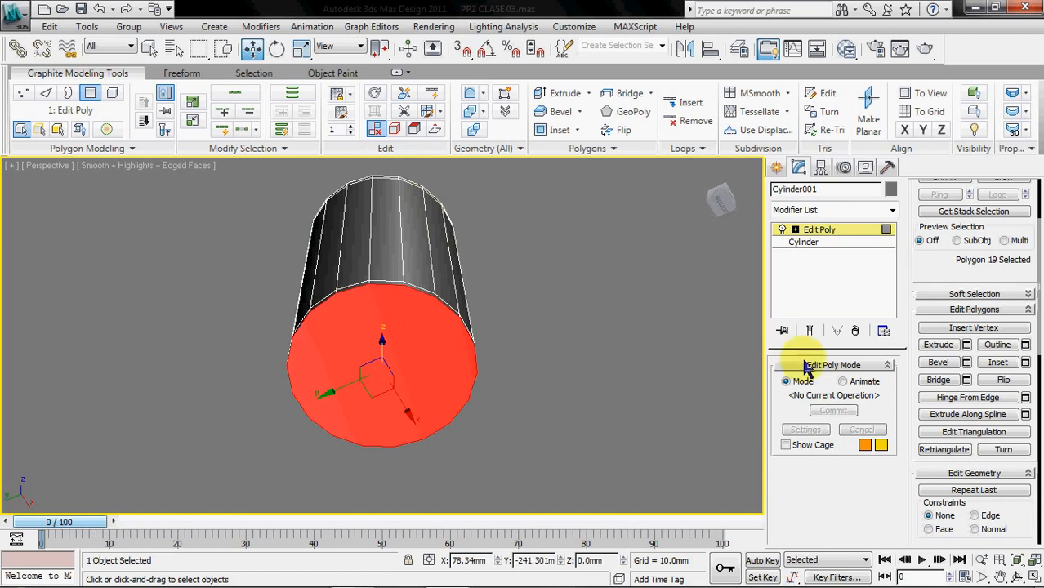
click(1025, 362)
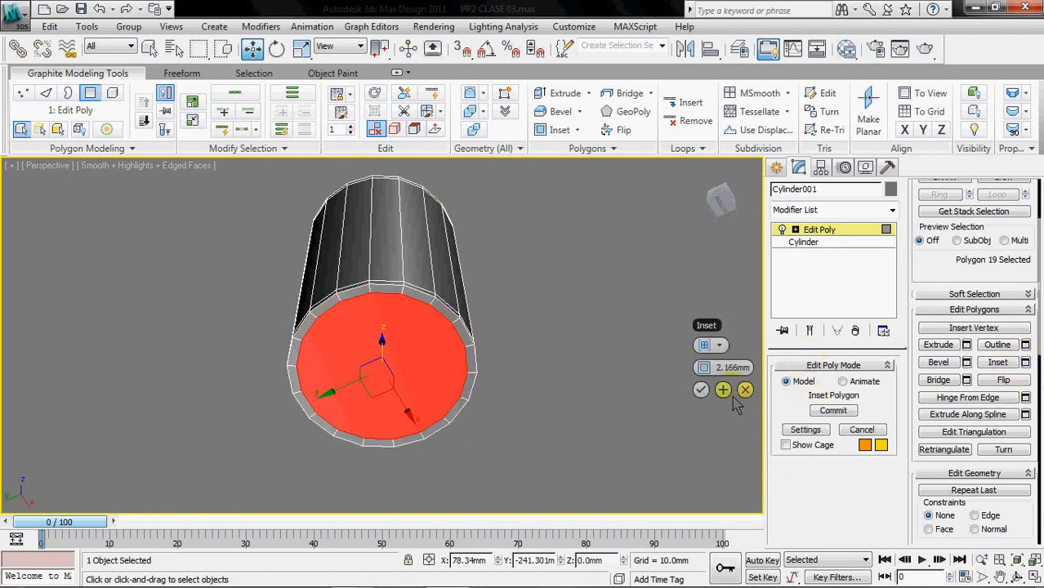
click(699, 390)
click(629, 359)
alt+middle_drag(560, 279, 599, 424)
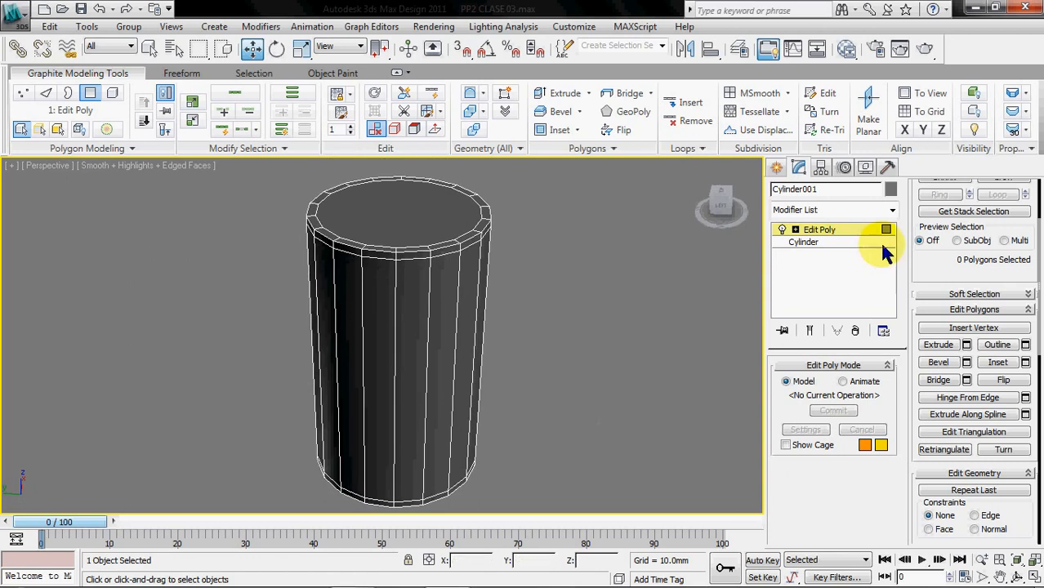
Leave the polygon sub-object level and add a TurboSmooth modifier with 2 iterations to the cylinder
click(834, 229)
click(841, 211)
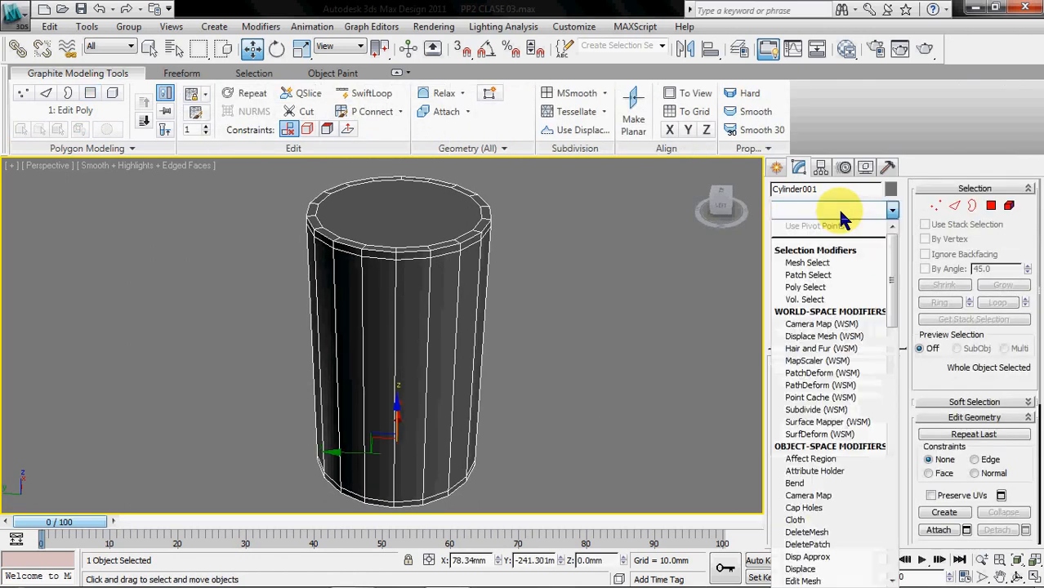
text(tu)
key(Return)
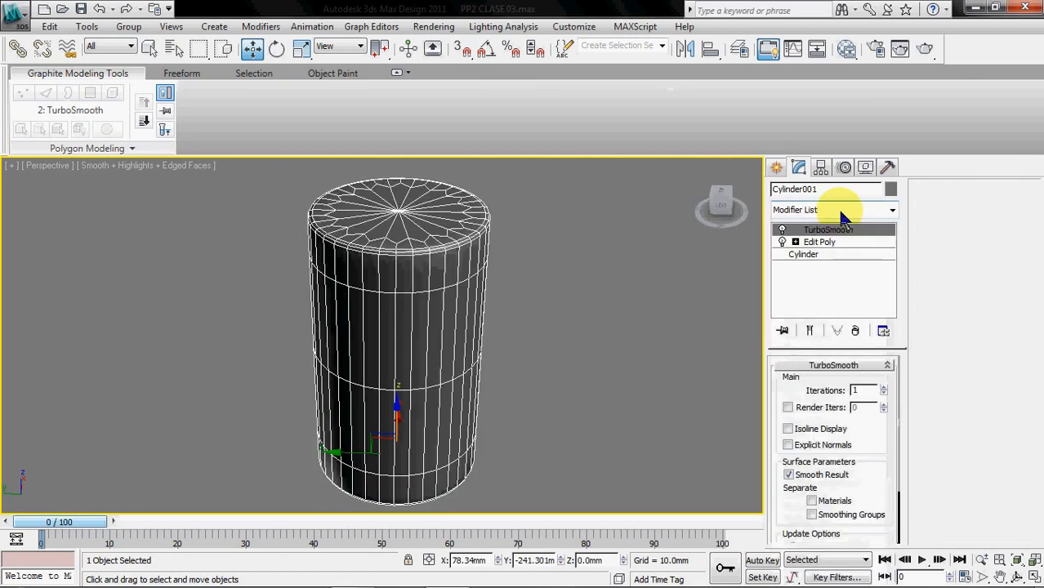
click(883, 387)
Deselect the smoothed cylinder, inspect its rims from several angles without edged faces, and check it in a test render
click(658, 379)
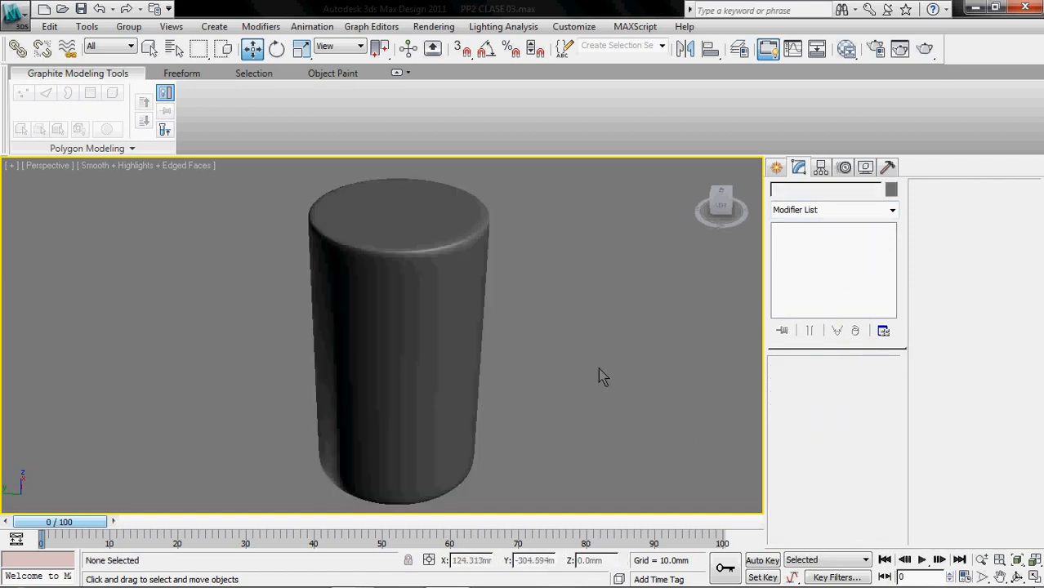
key(F4)
alt+middle_drag(585, 369, 359, 242)
mouse_move(285, 212)
alt+middle_down()
mouse_move(314, 261)
mouse_move(537, 289)
alt+middle_up()
alt+middle_drag(573, 281, 491, 304)
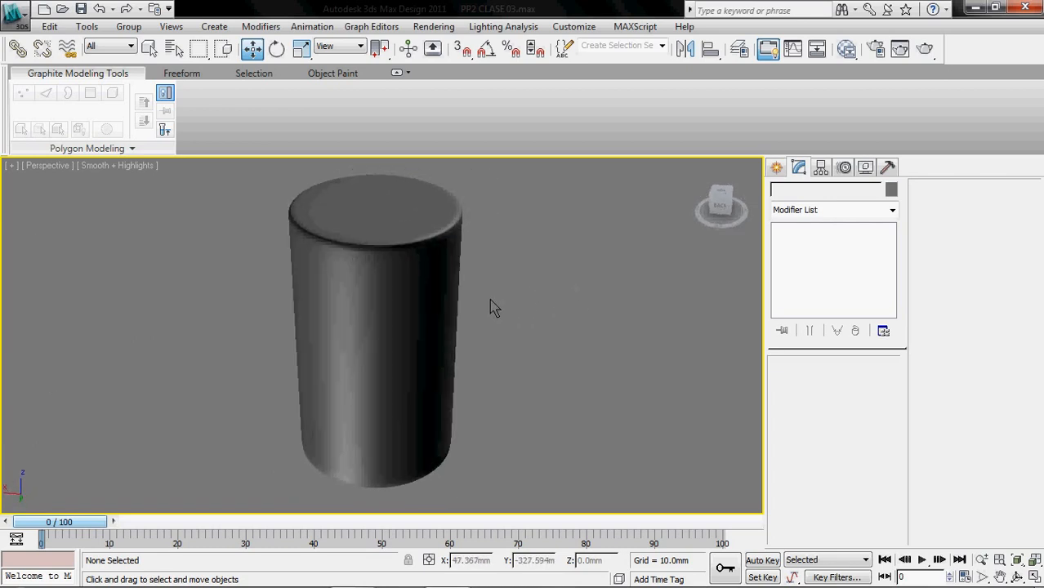
key(shift+q)
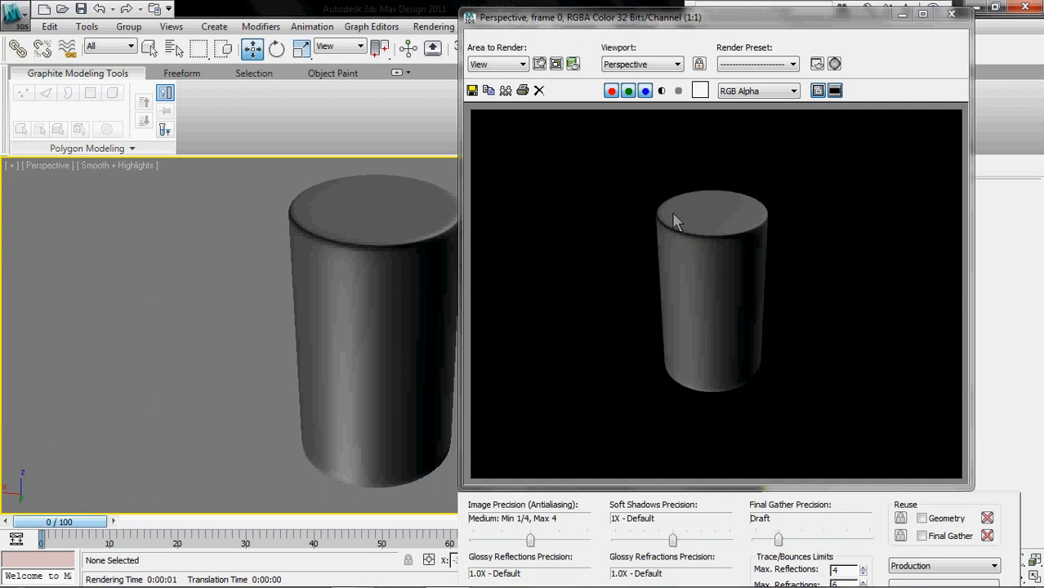
click(950, 14)
Delete the smoothed cylinder and turn the edged faces display back on
click(391, 360)
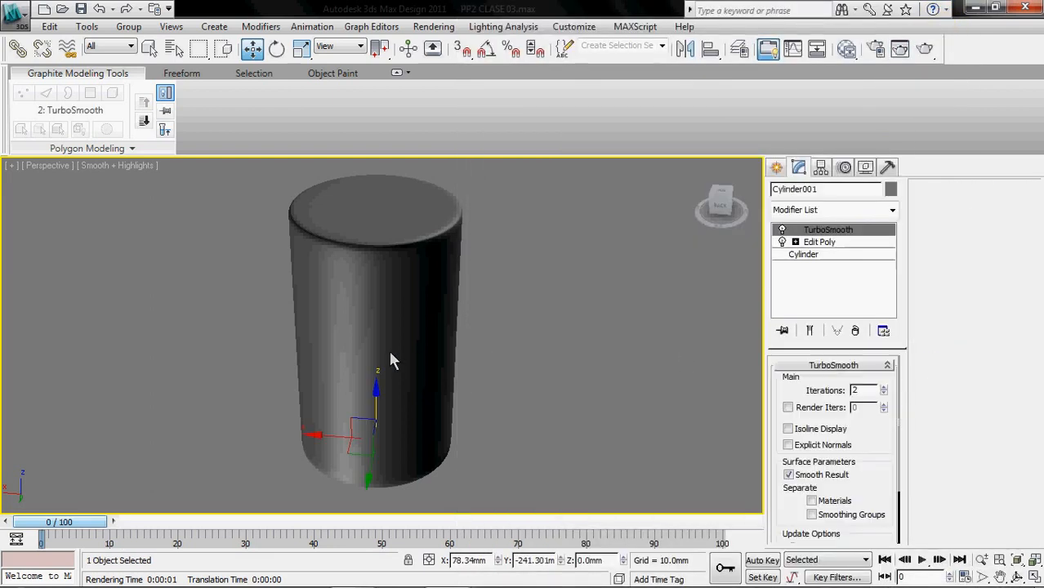
key(Delete)
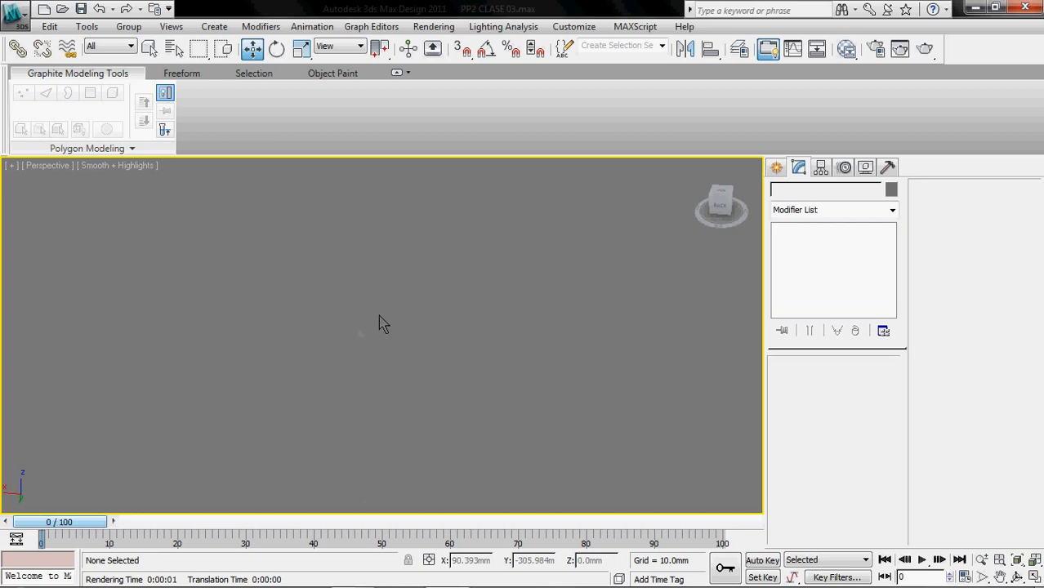
key(F4)
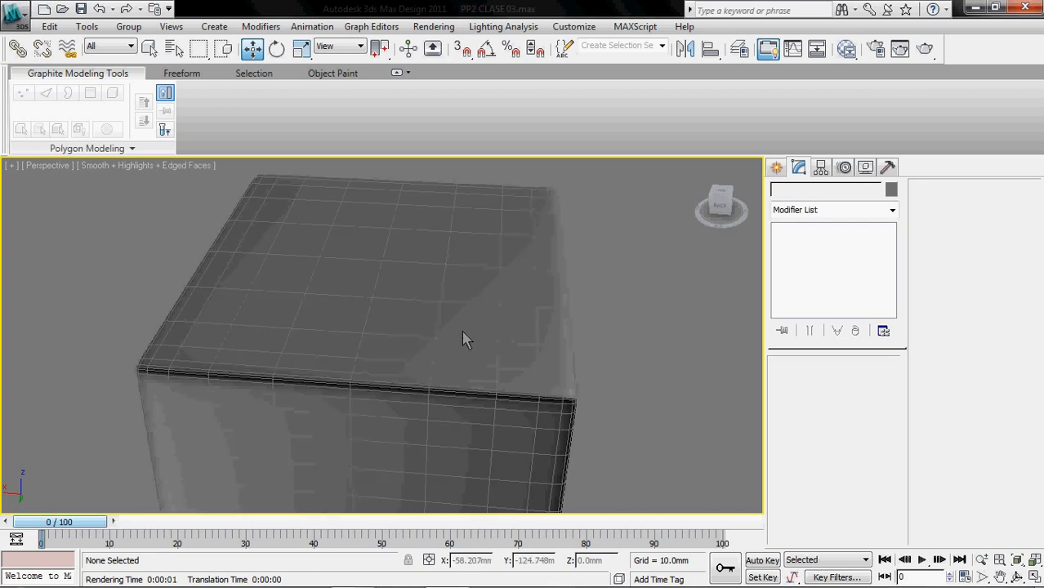
Select the remaining smoothed box and activate the Edit Poly level in its modifier stack
scroll(458, 334, down, 5)
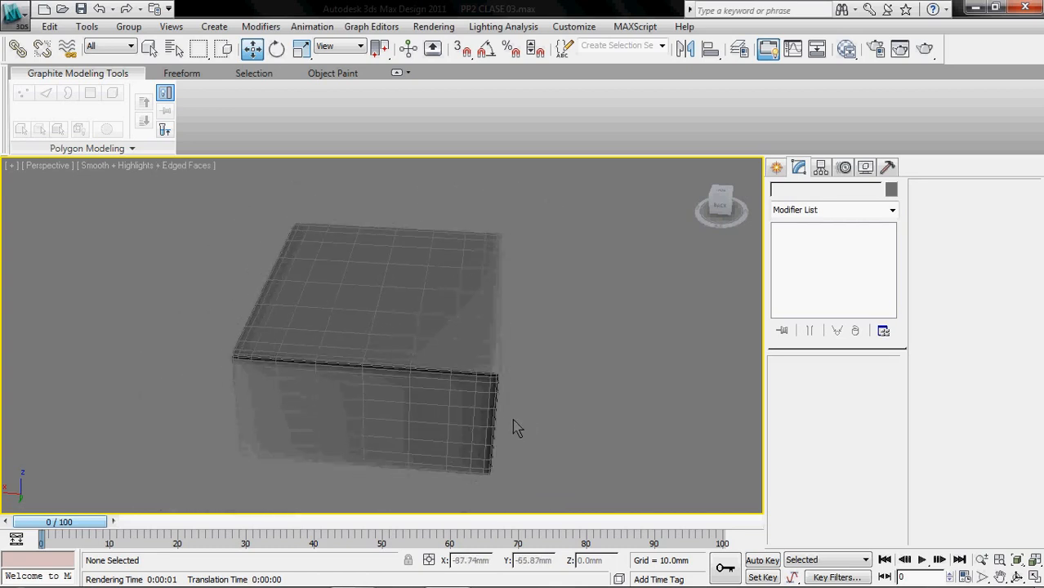
alt+middle_drag(508, 368, 431, 368)
click(473, 327)
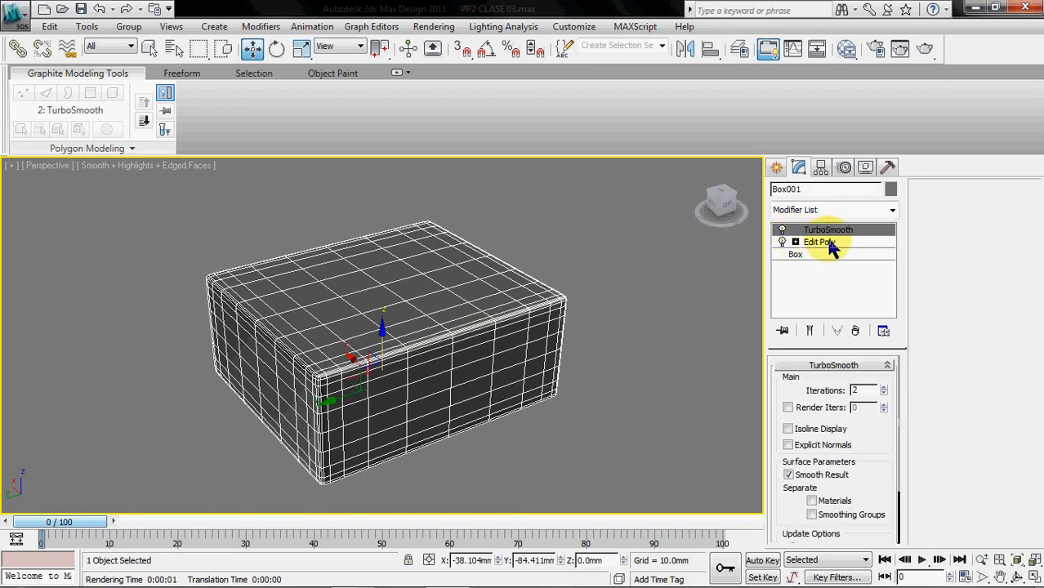
click(826, 243)
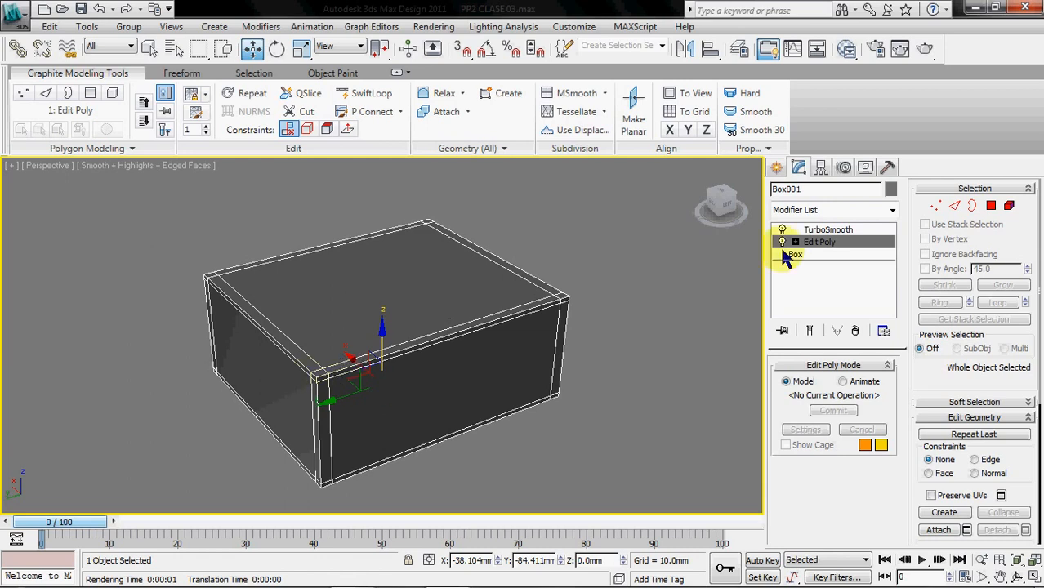
At edge level, connect the ring of edges parallel to the box's front top edge with 2 segments and a pinch of -48
click(952, 205)
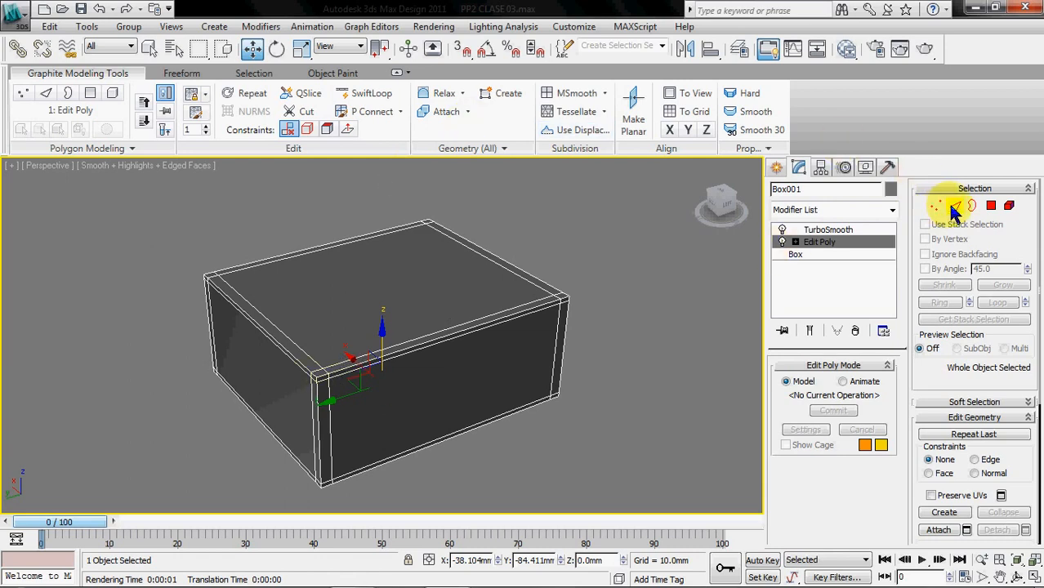
click(448, 342)
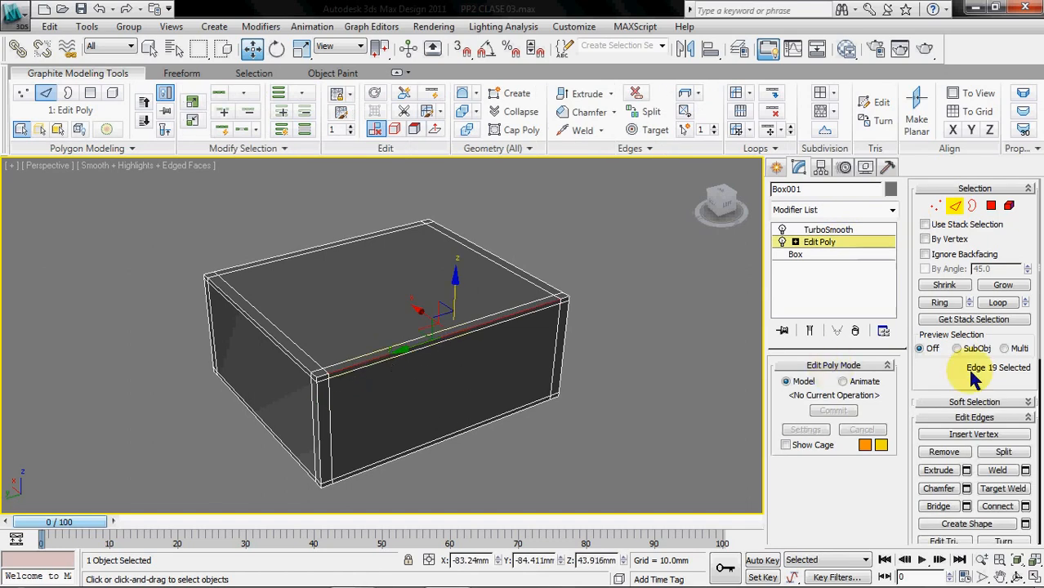
click(940, 303)
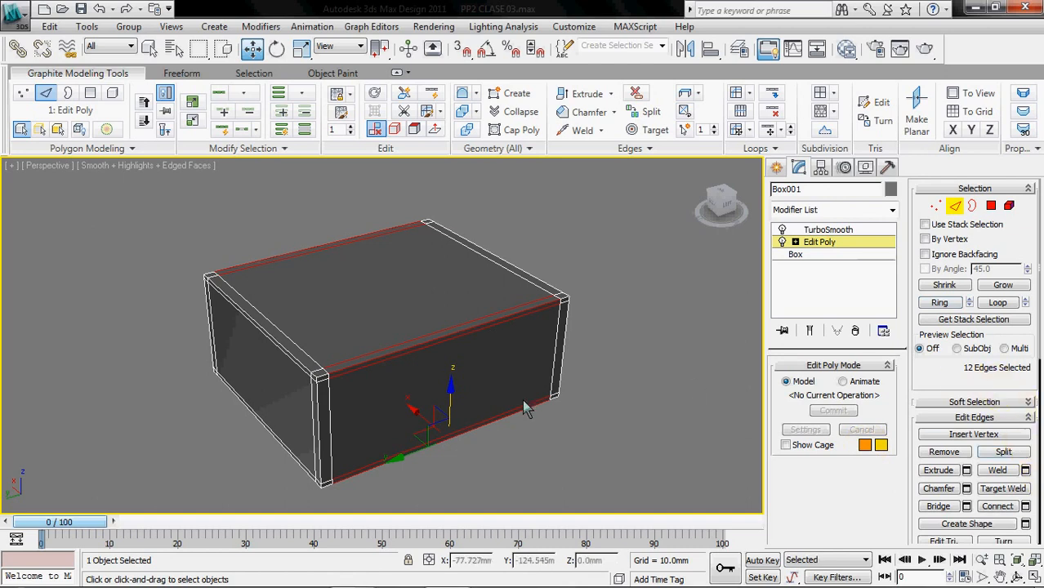
key(alt+x)
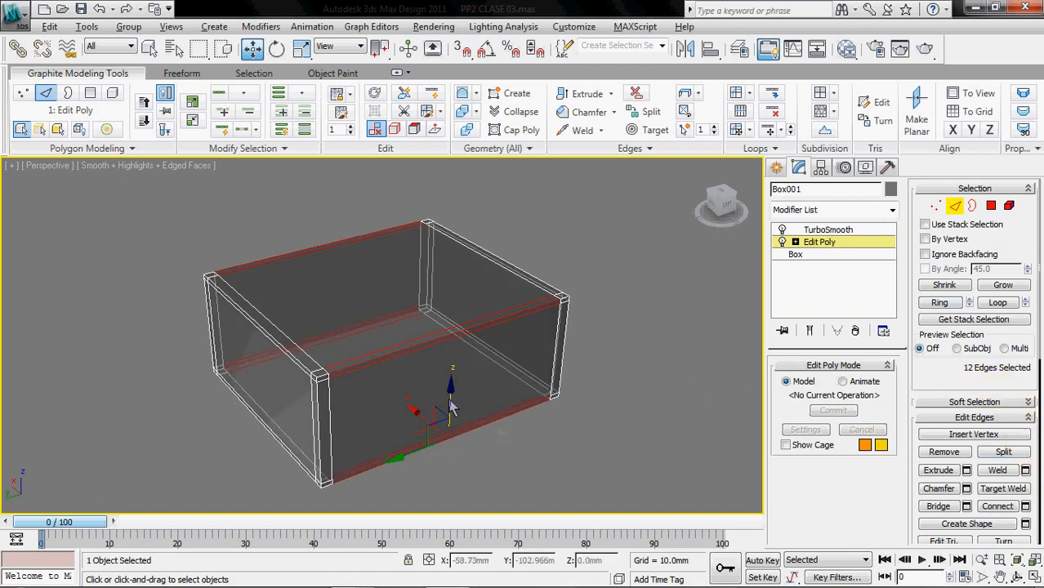
key(alt+x)
scroll(936, 377, down, 3)
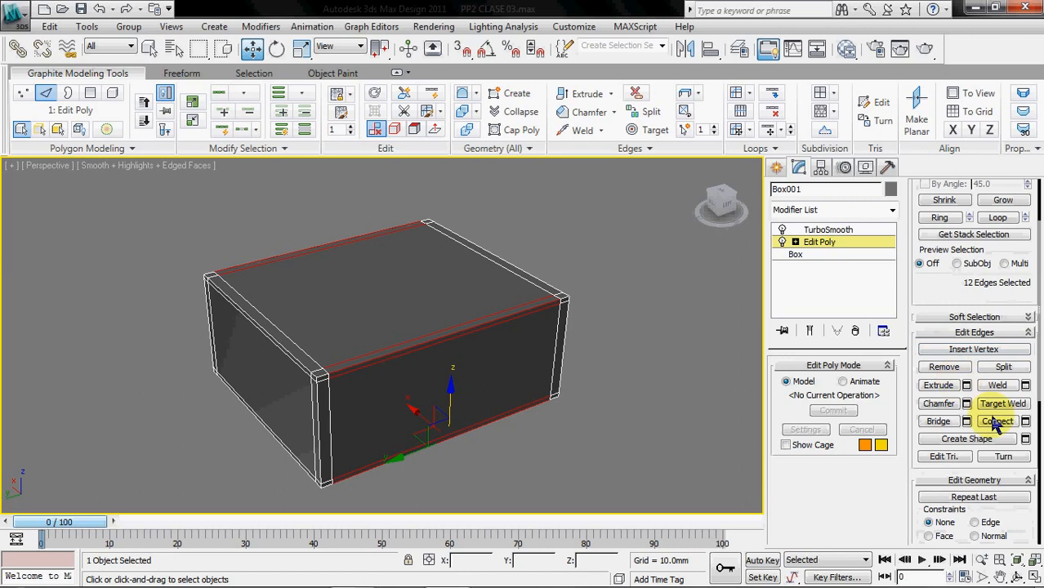
click(1026, 421)
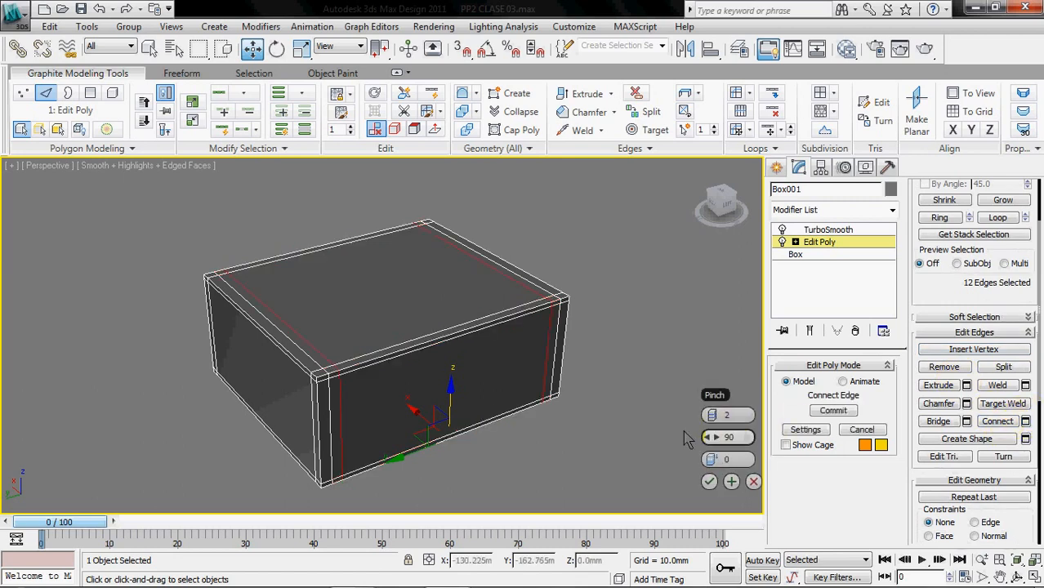
right_click(715, 438)
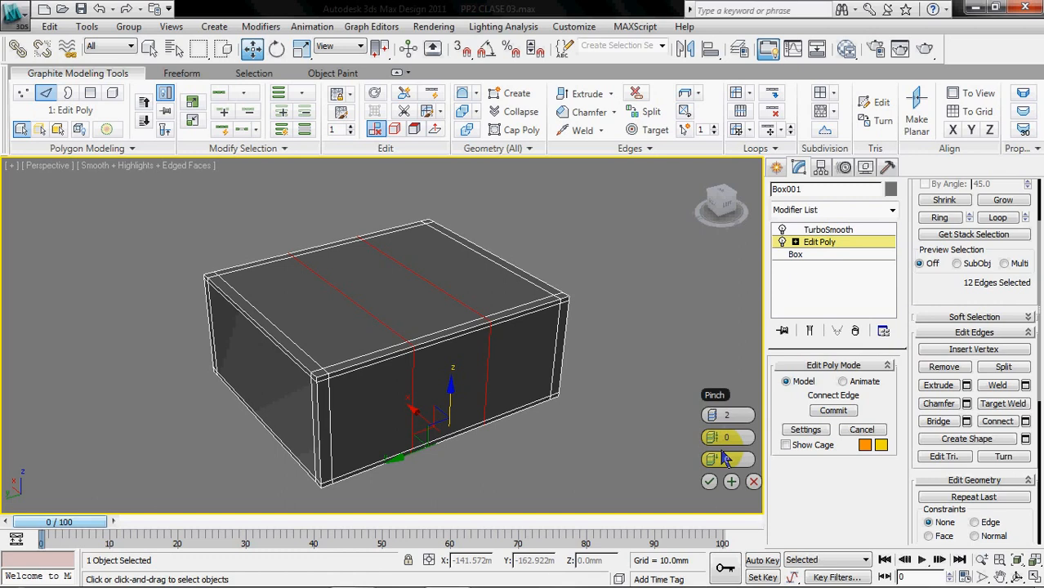
drag(715, 438, 573, 453)
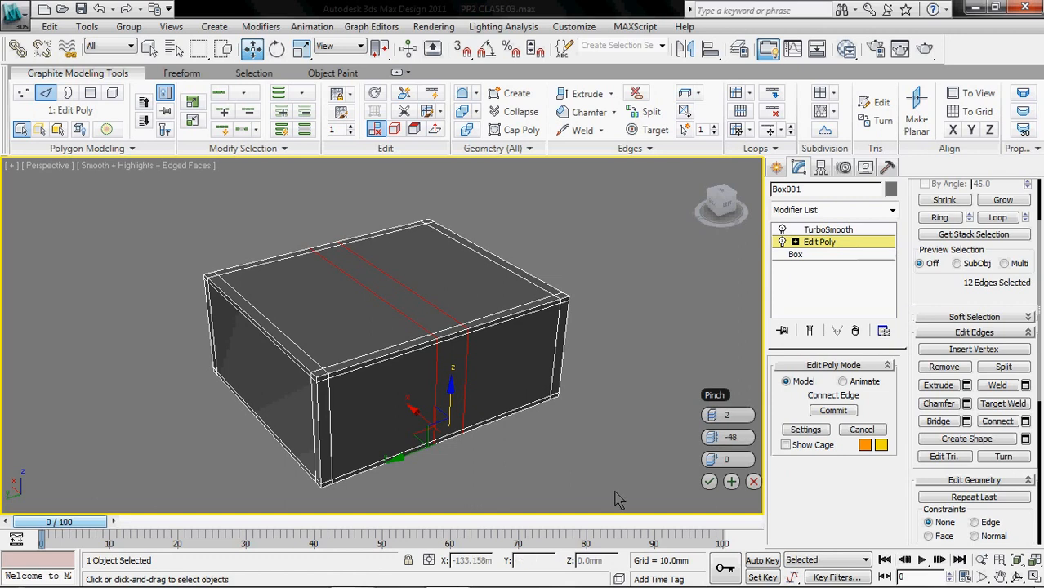
click(709, 480)
click(619, 424)
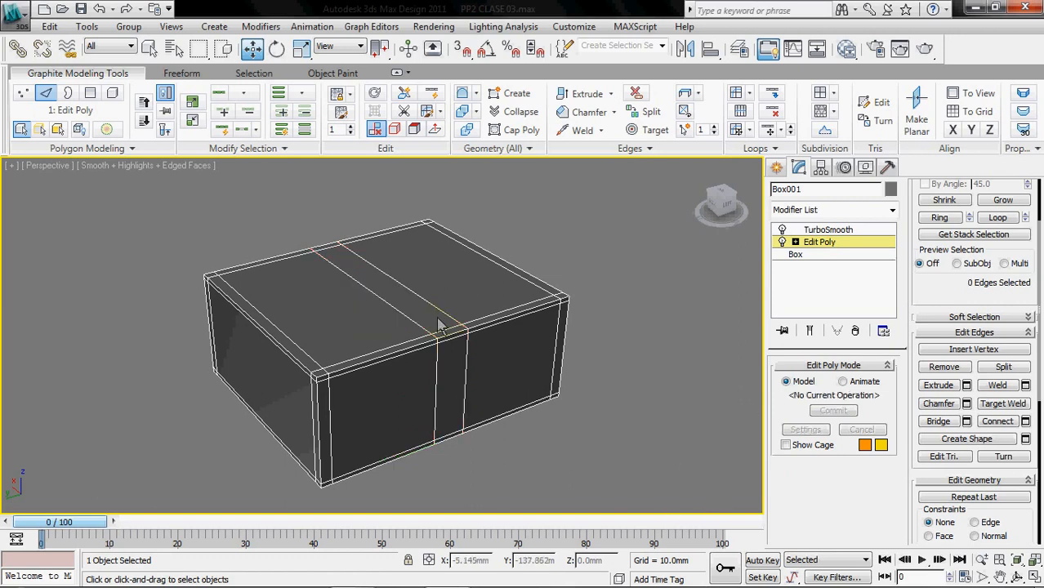
Connect the perpendicular ring of edges crossing the box's top with 2 segments and a pinch of 29
click(404, 323)
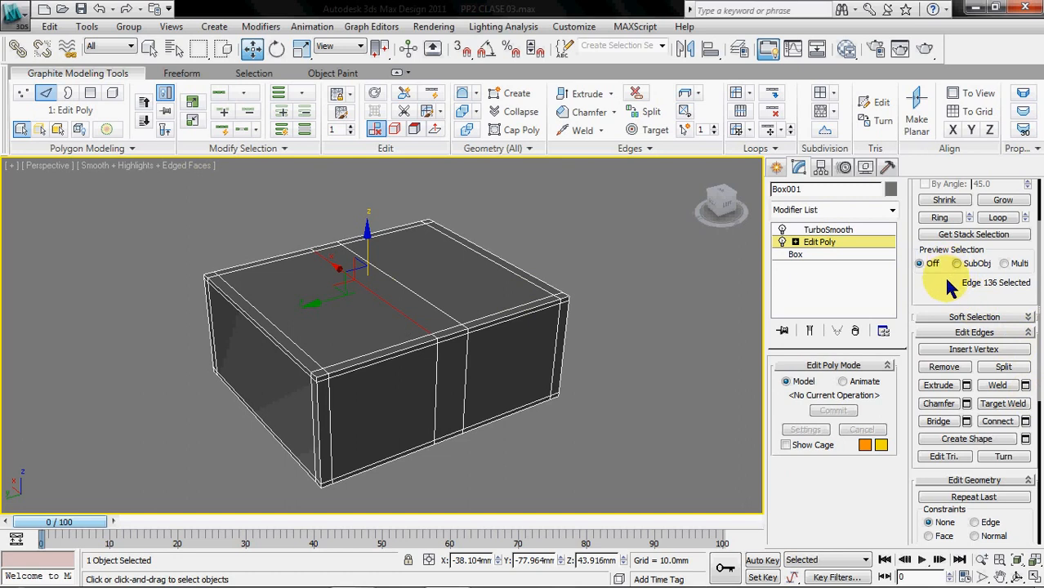
drag(945, 285, 955, 400)
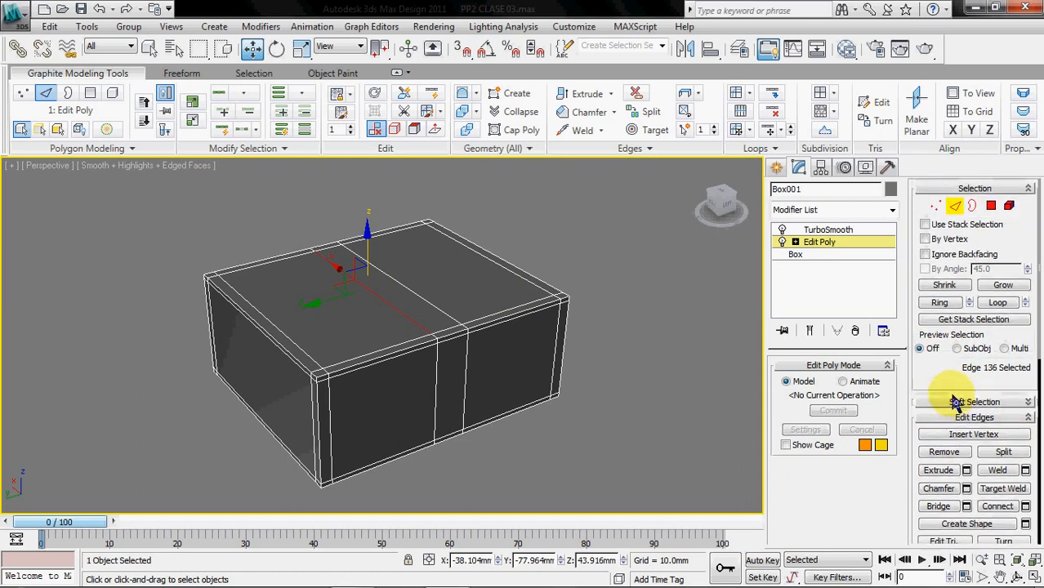
click(946, 304)
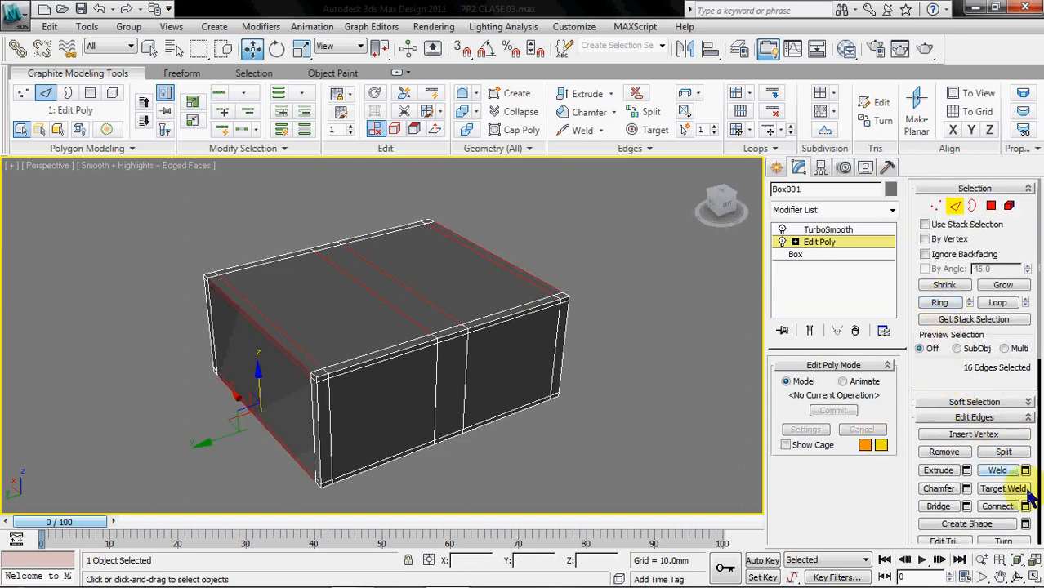
click(1026, 507)
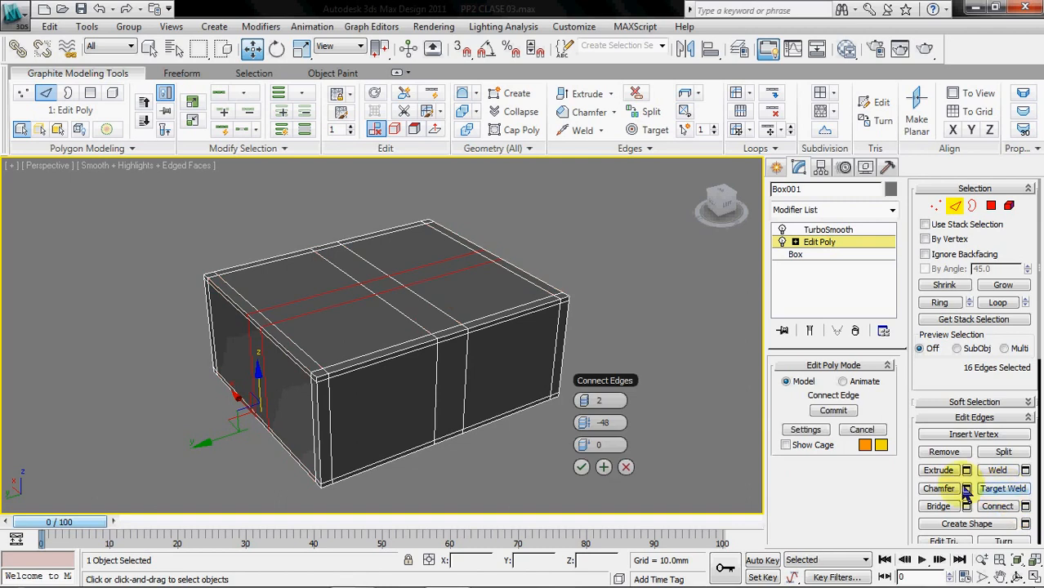
drag(591, 423, 824, 414)
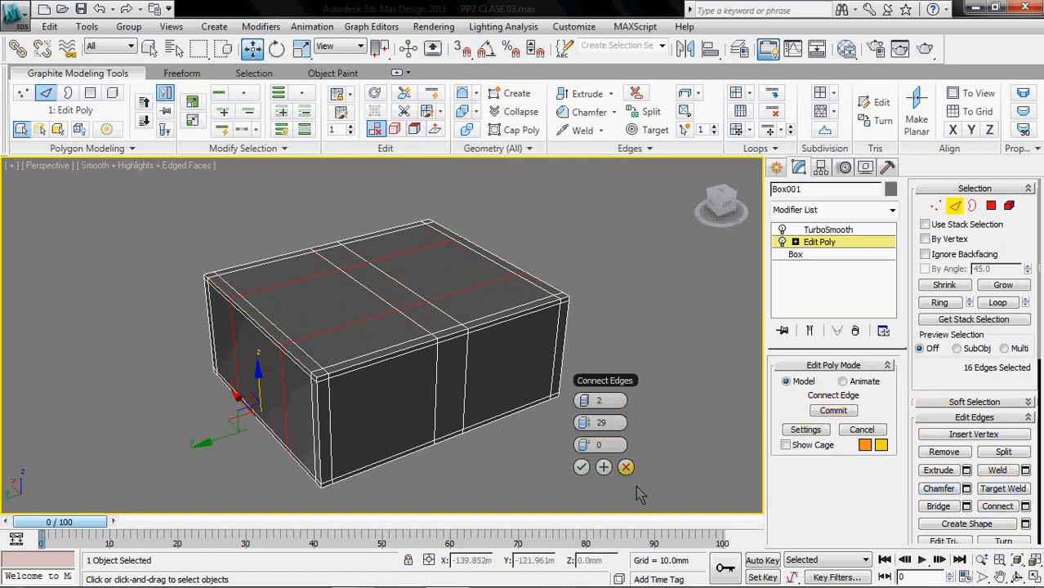
click(581, 467)
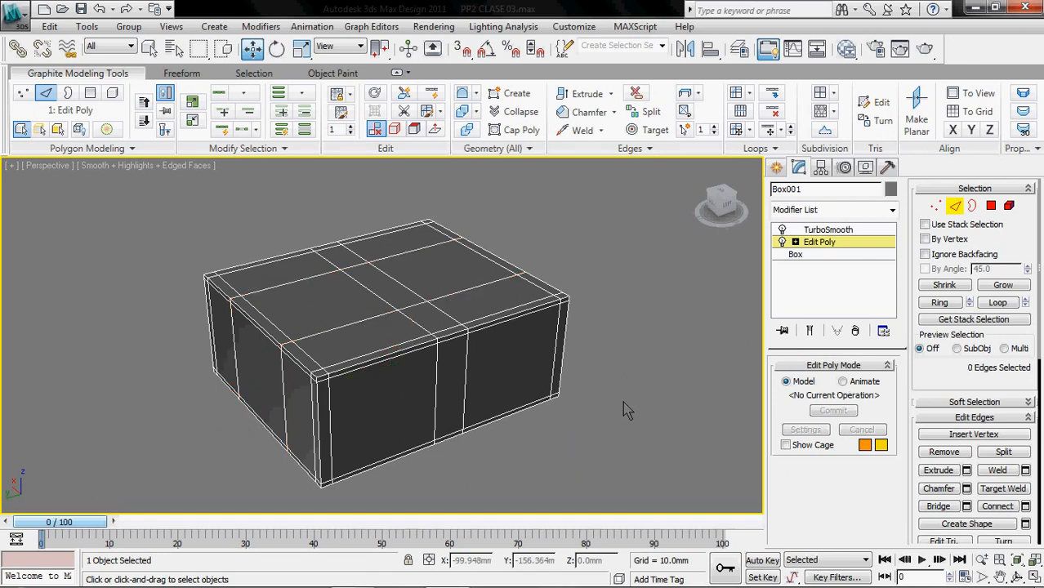
Select the central polygon on the box's top face and extrude it 22.836 mm
mouse_move(432, 345)
alt+middle_down()
mouse_move(459, 369)
mouse_move(429, 337)
alt+middle_up()
click(954, 207)
click(407, 305)
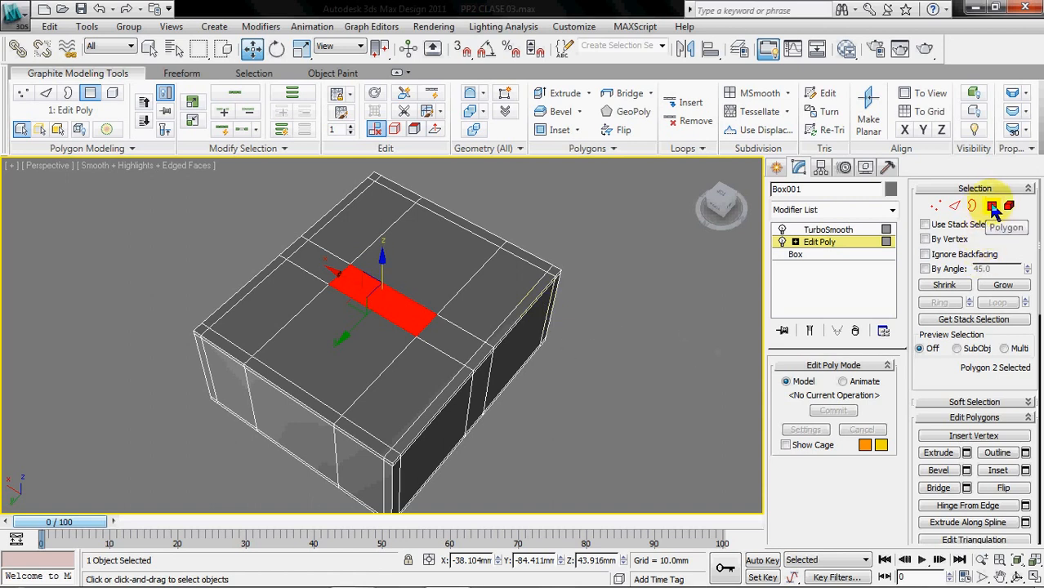
drag(929, 348, 955, 219)
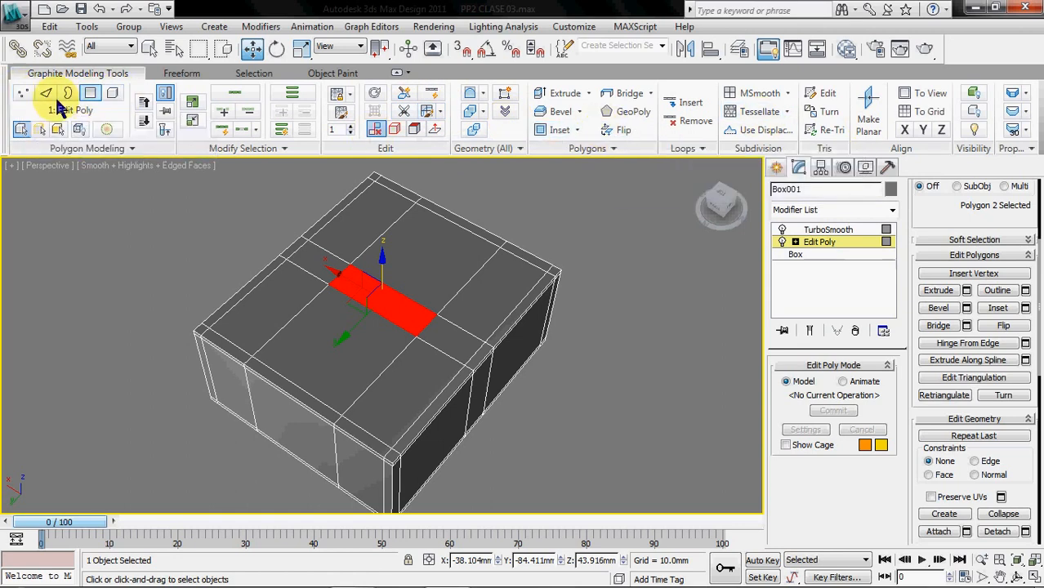
scroll(939, 425, up, 5)
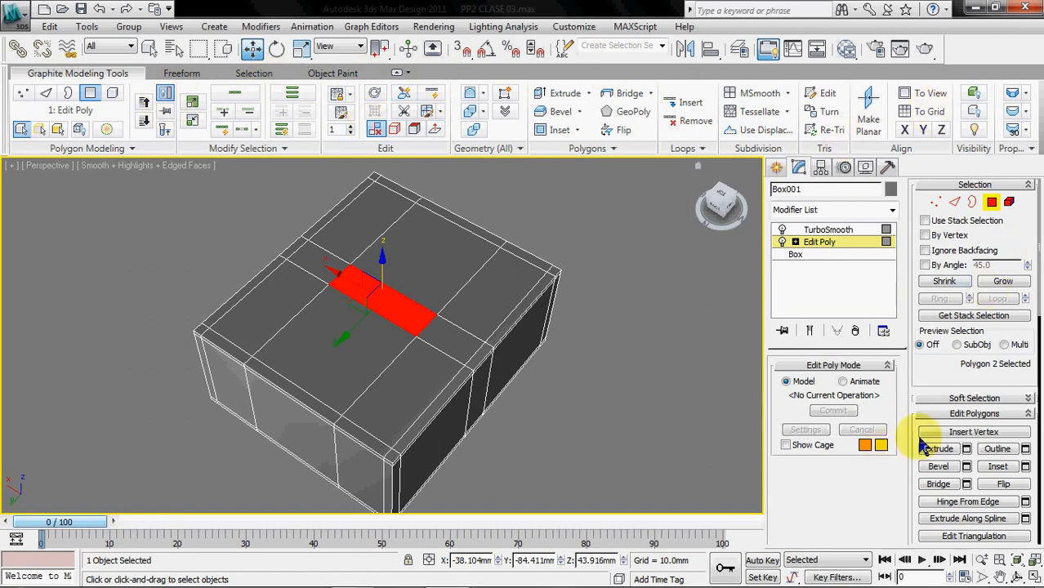
scroll(937, 380, down, 5)
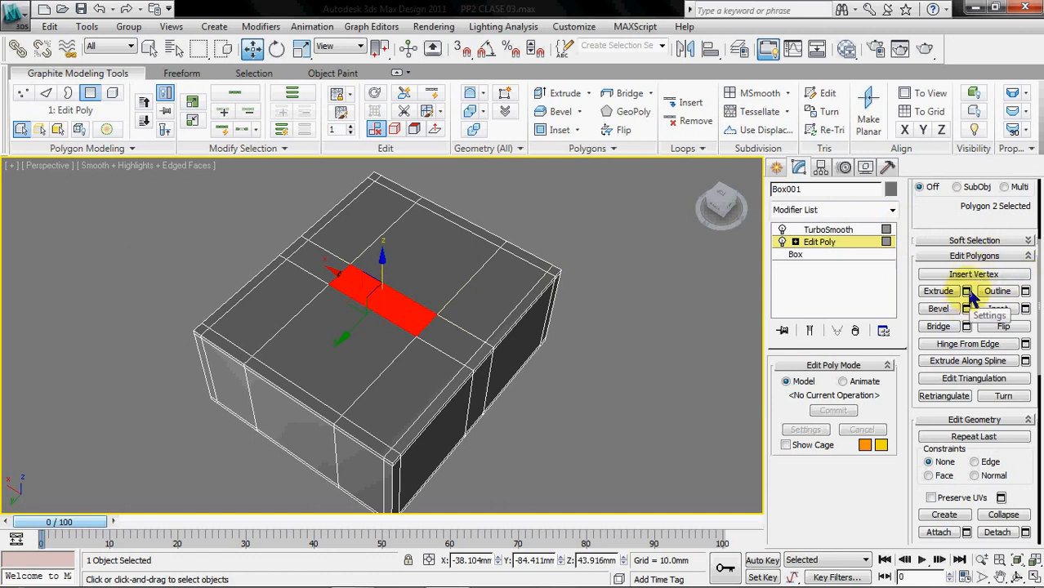
click(968, 294)
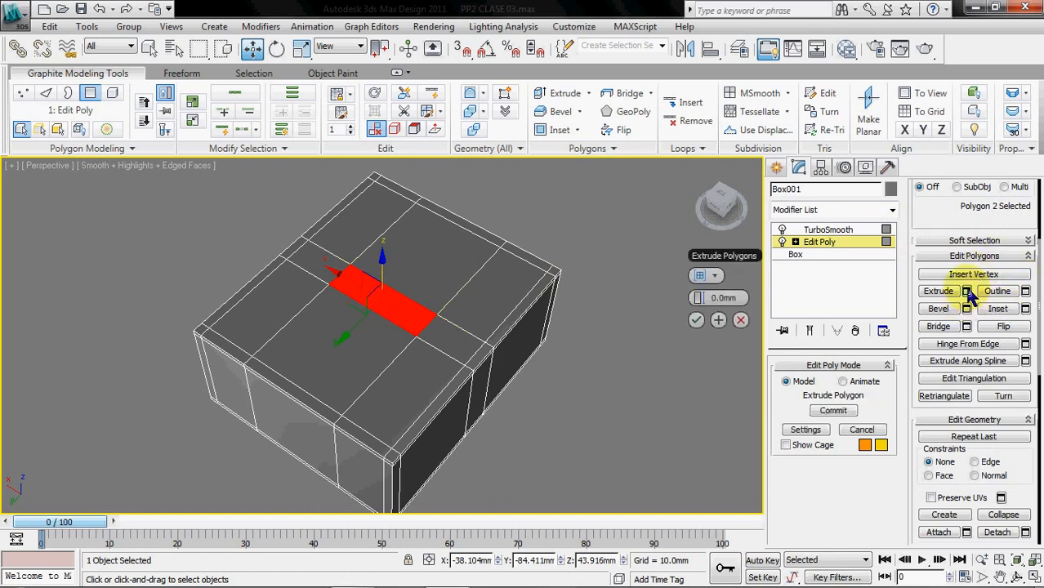
drag(707, 300, 814, 293)
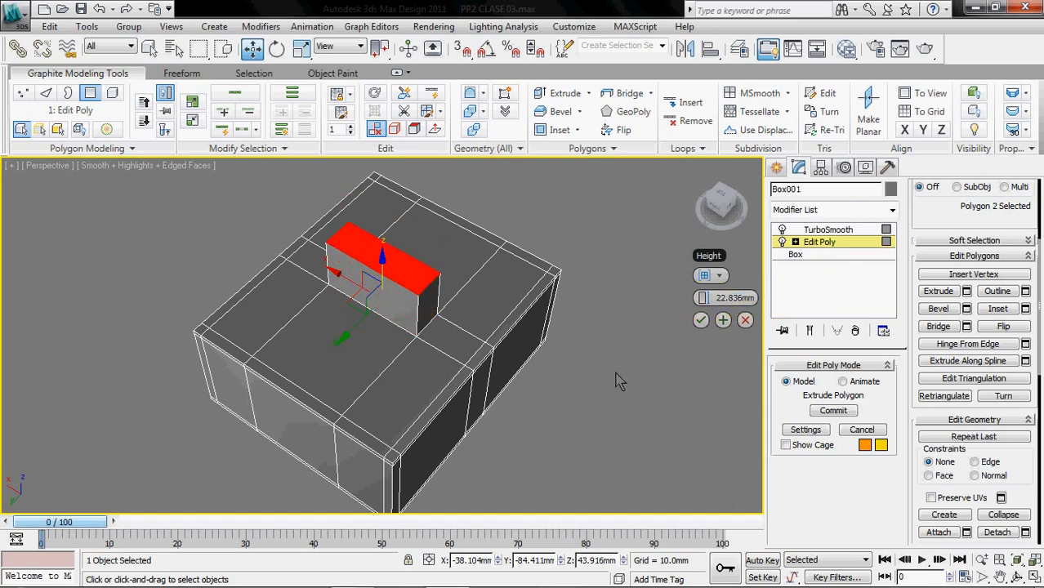
click(701, 320)
click(596, 424)
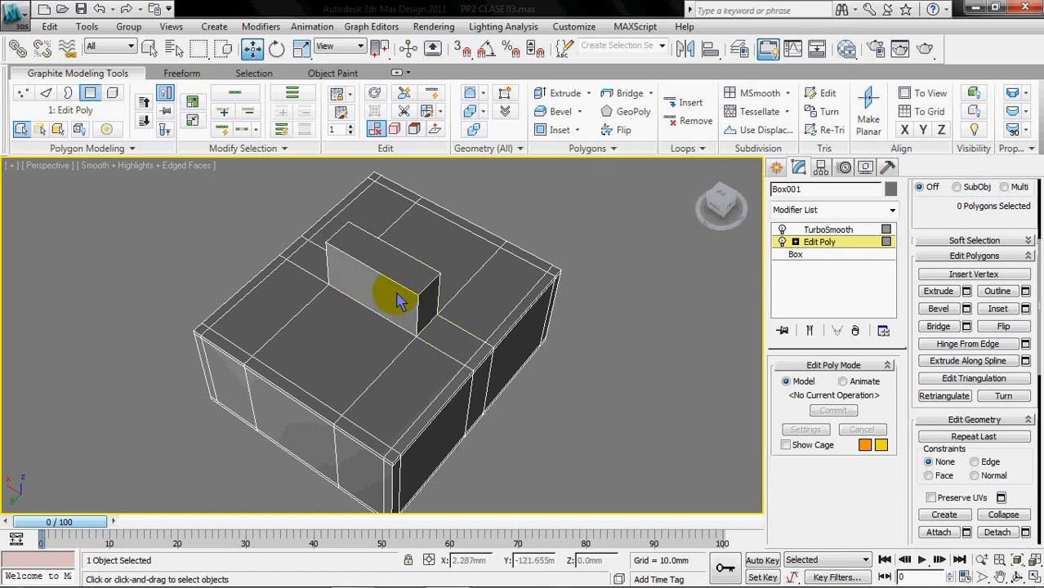
Inspect the extruded block at the TurboSmooth level and return to the Edit Poly level
click(854, 230)
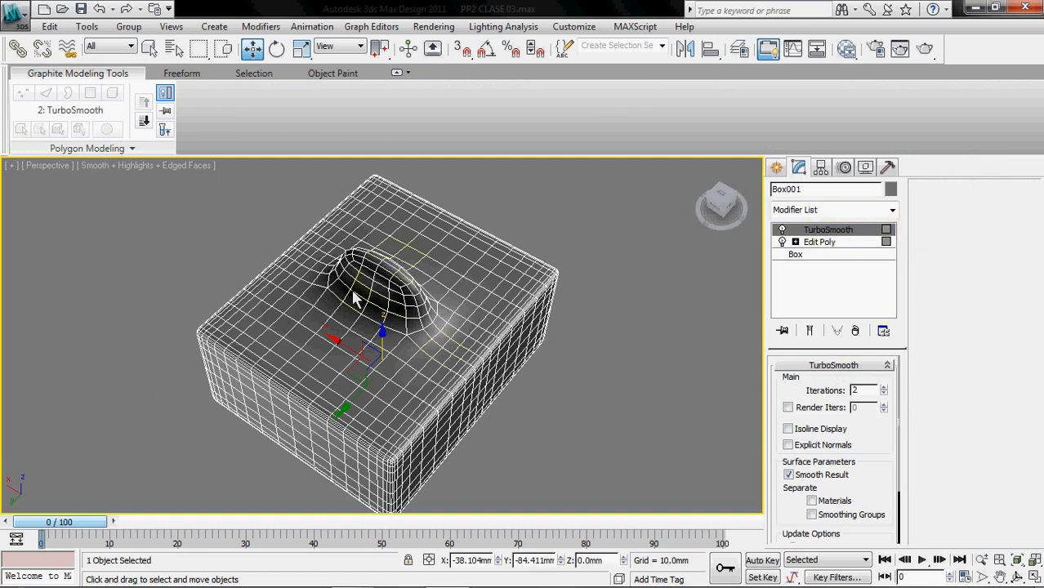
alt+middle_drag(521, 307, 390, 348)
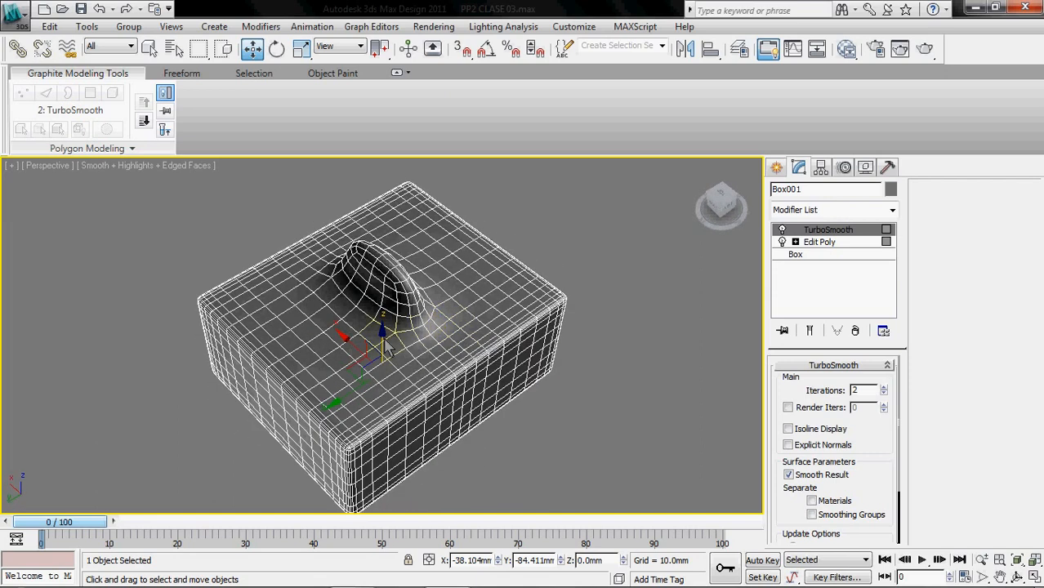
click(819, 242)
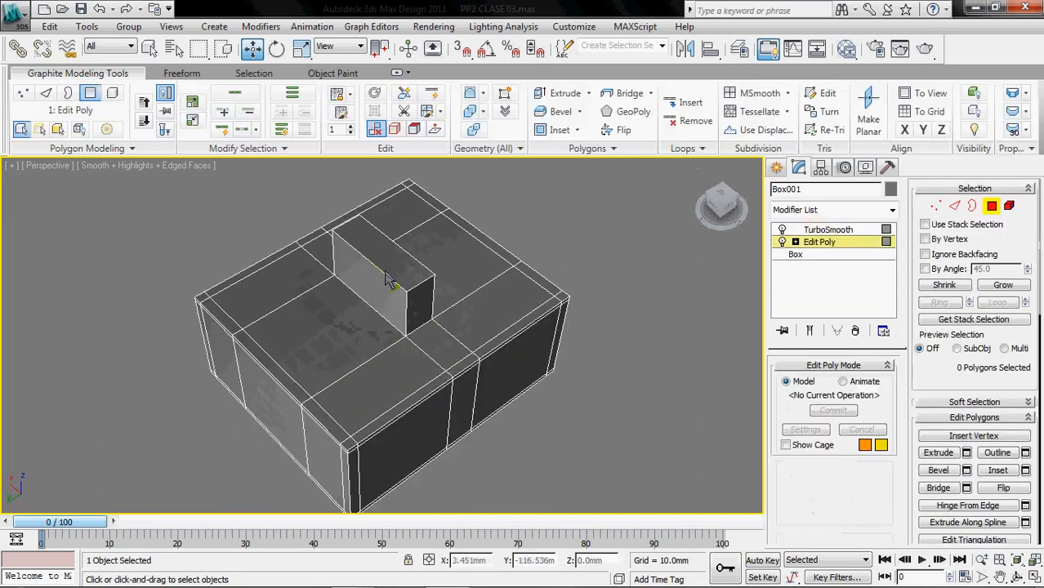
Connect the edge ring running along the extruded block's long top edge with 2 segments and a pinch of 81
click(954, 206)
click(378, 276)
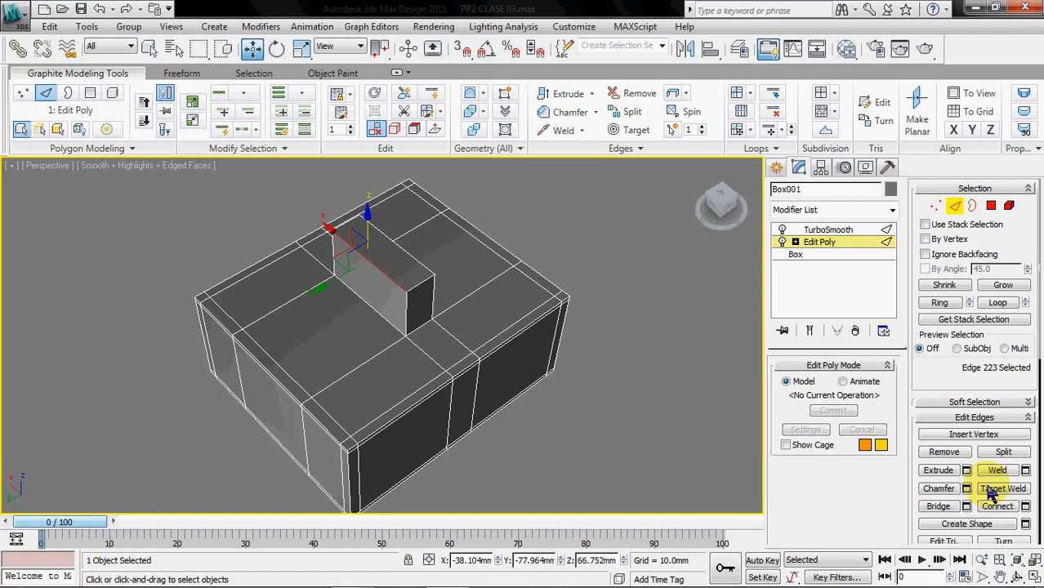
click(939, 304)
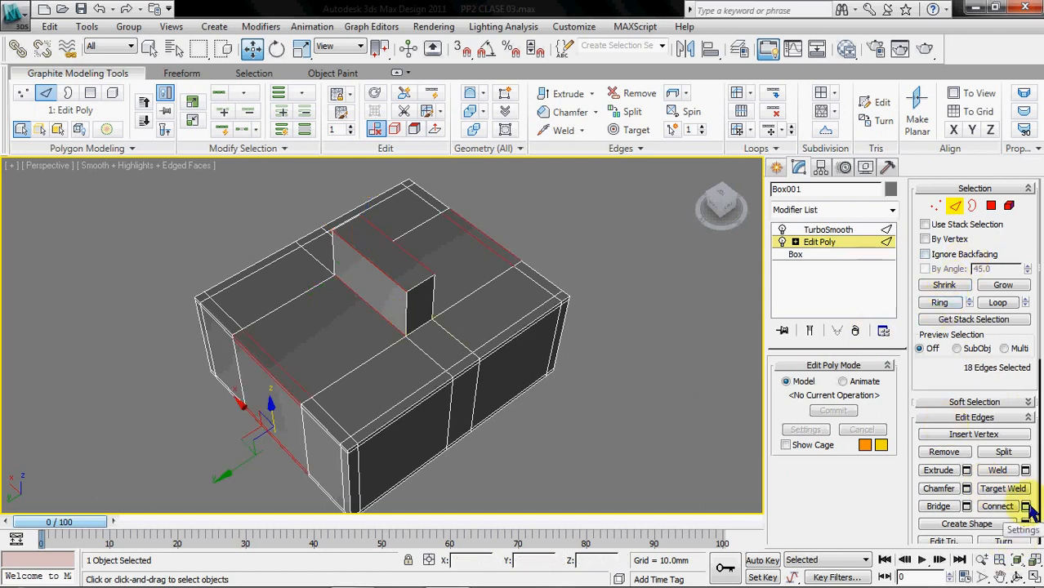
click(1024, 507)
drag(605, 451, 608, 424)
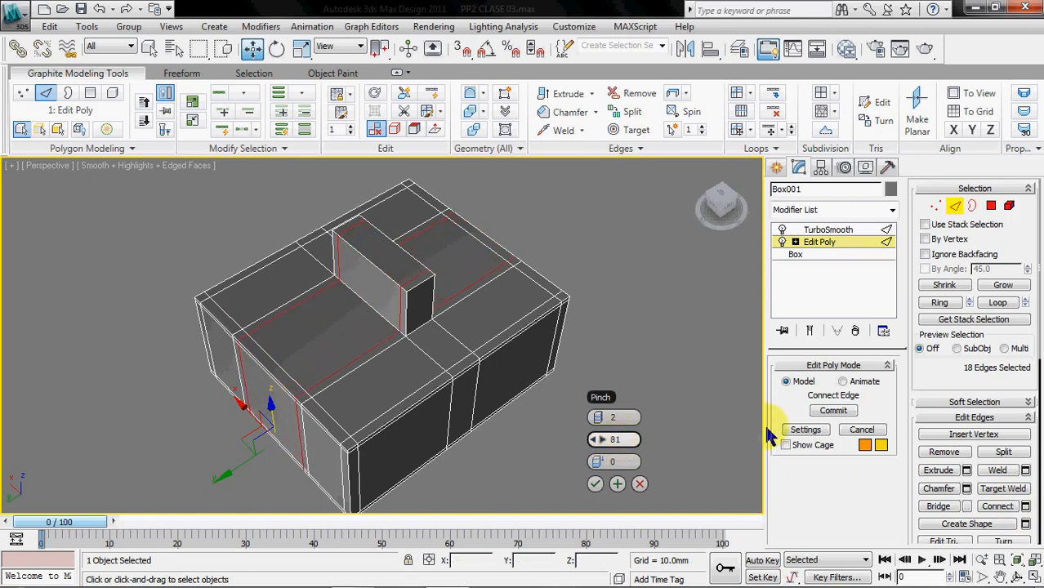
click(615, 484)
click(494, 306)
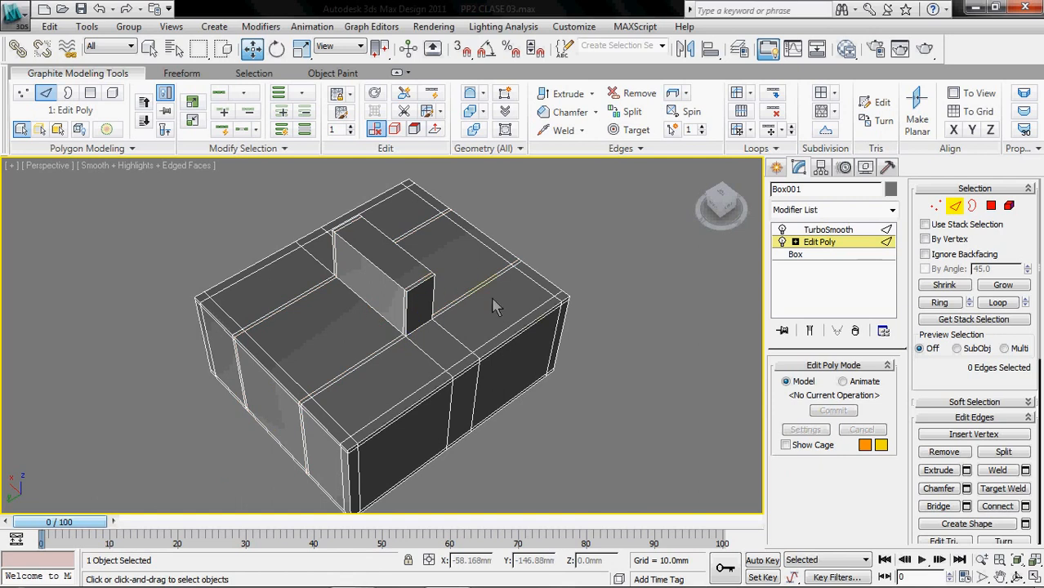
Connect the edge ring through the extruded block's short top edge with 2 segments and a pinch of 92
click(412, 290)
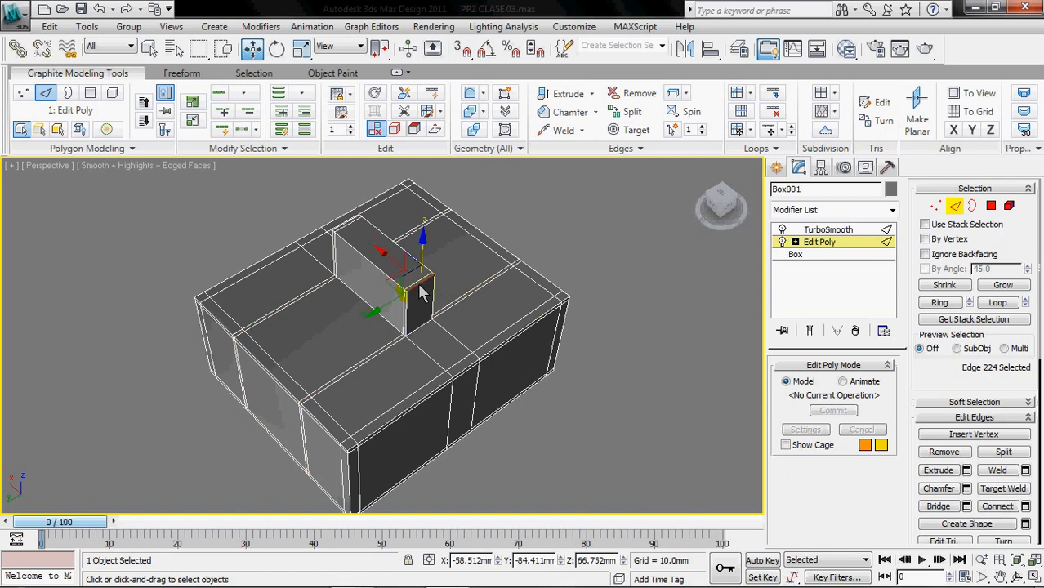
click(952, 304)
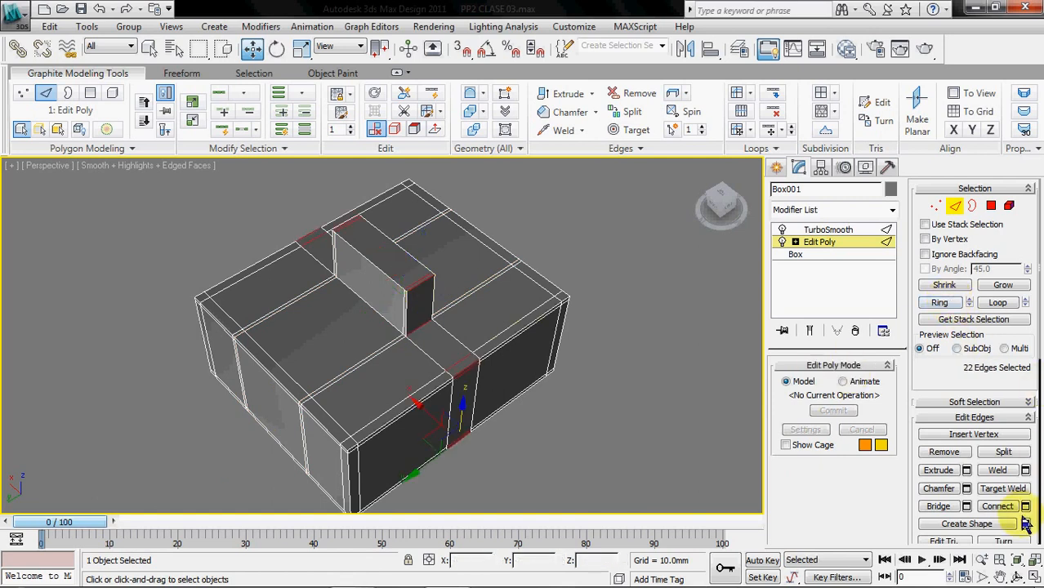
click(1025, 506)
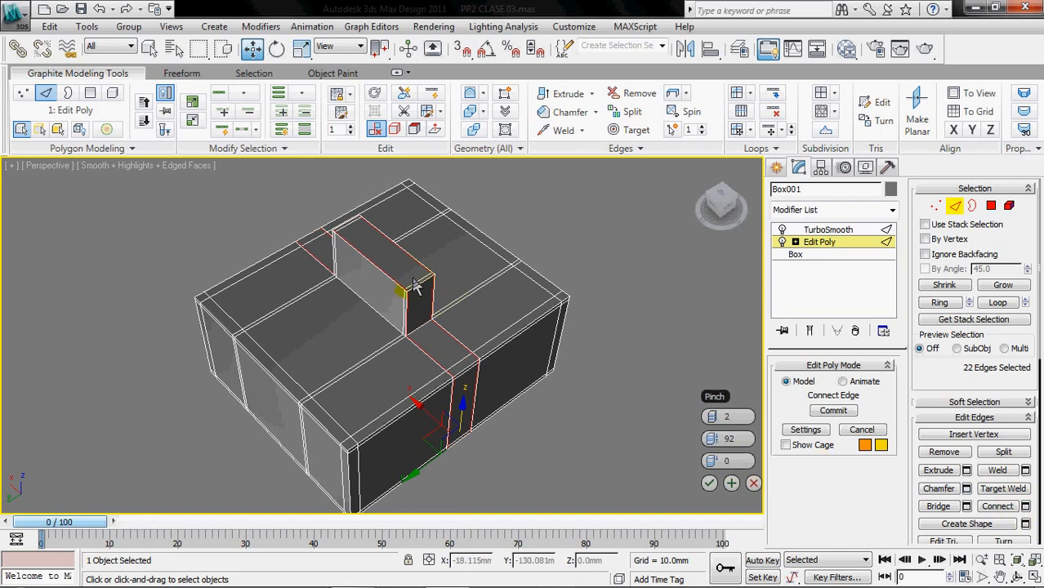
click(707, 485)
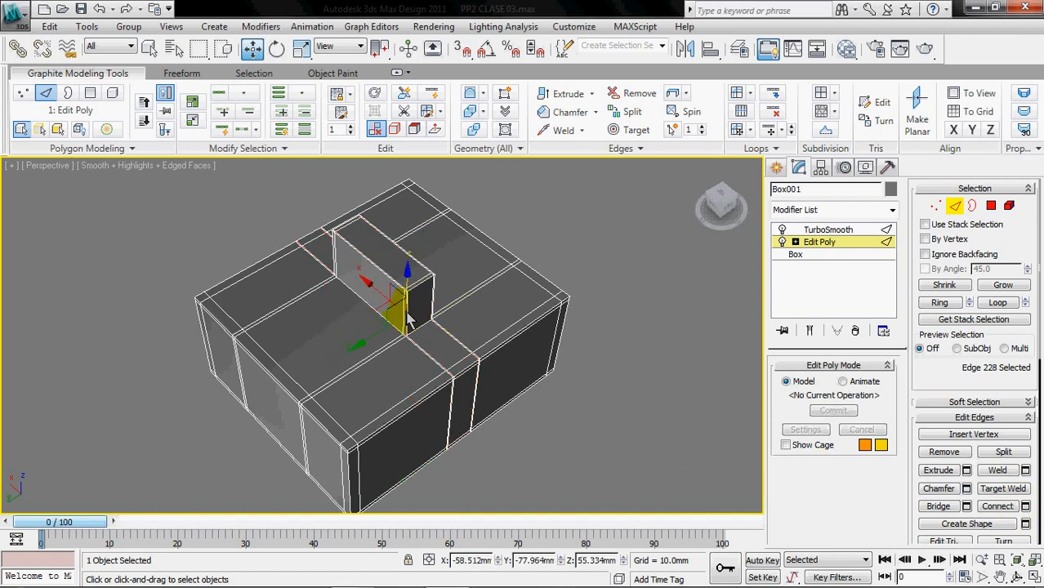
Connect the edge ring of the extruded block's vertical corner edges with 2 segments and a pinch of 92
click(942, 302)
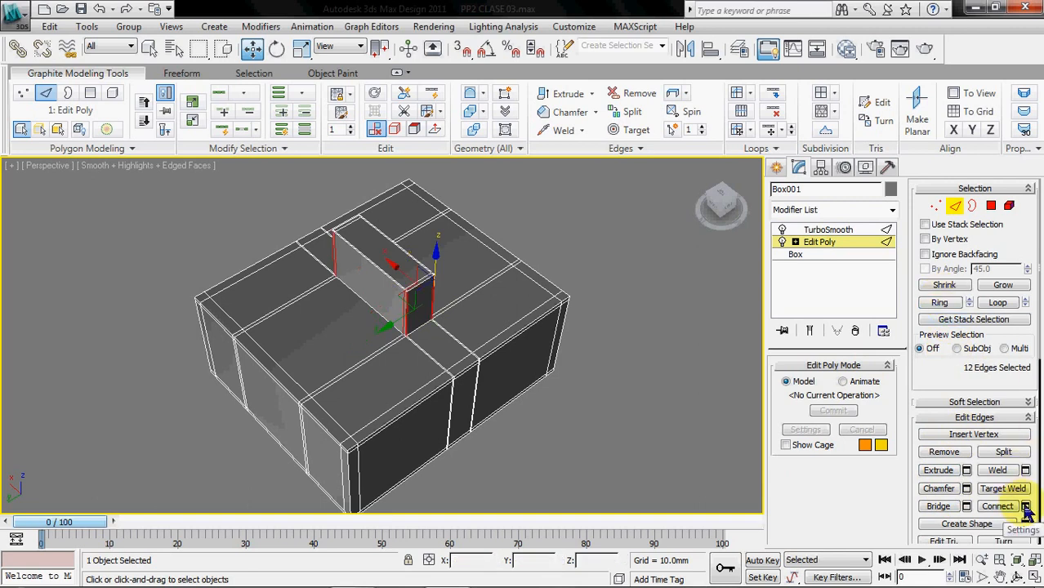
click(1025, 507)
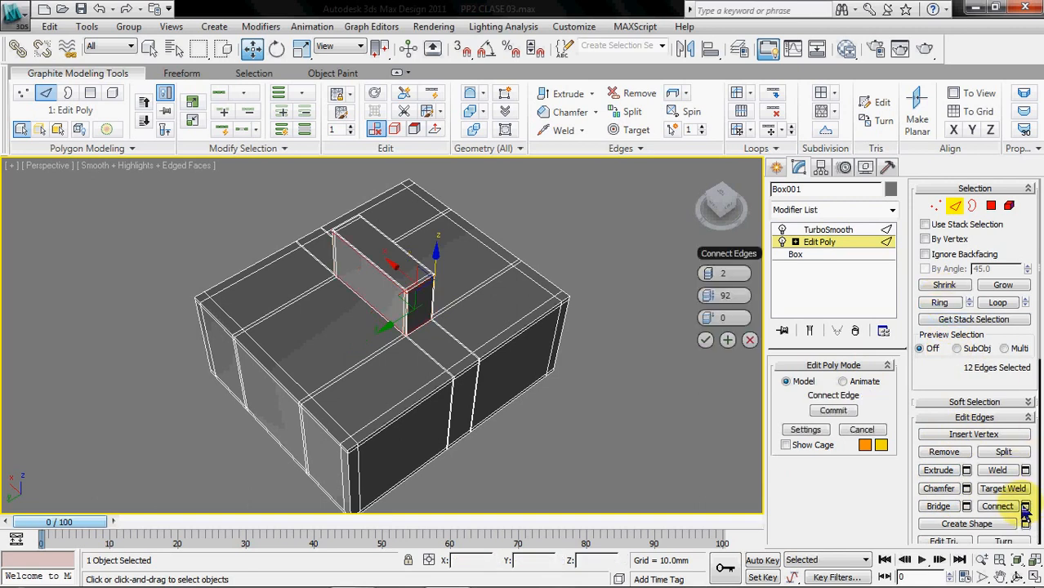
click(705, 340)
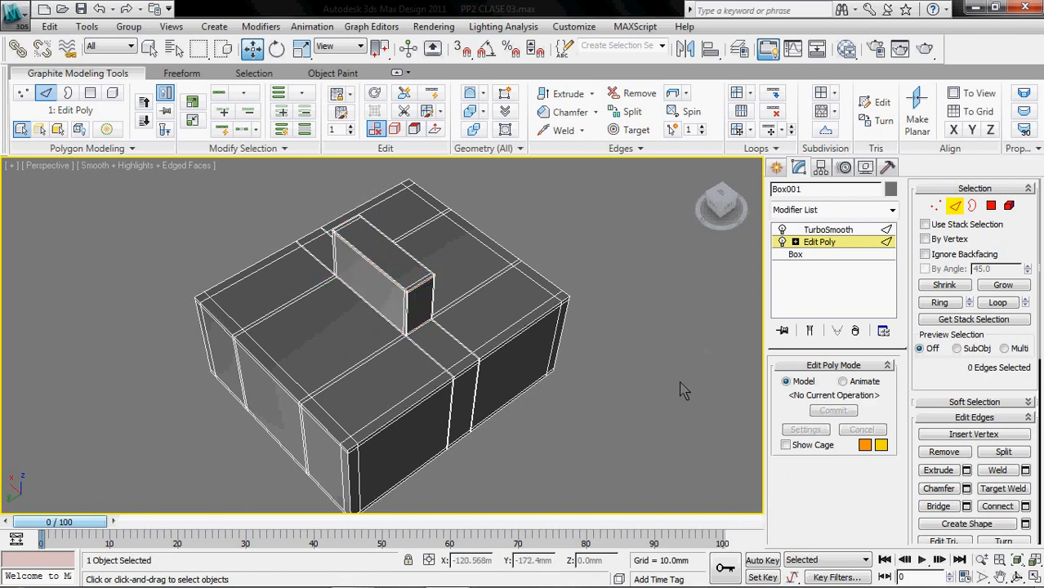
Examine the block's support loops, then its smoothed corners at the TurboSmooth level with the box deselected and edged faces hidden
scroll(423, 302, up, 10)
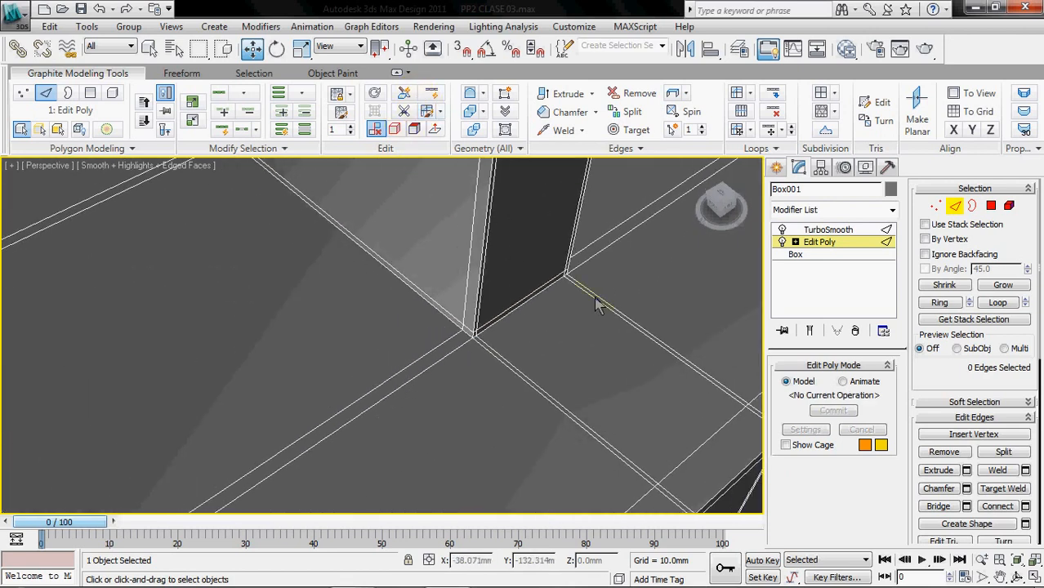
click(403, 340)
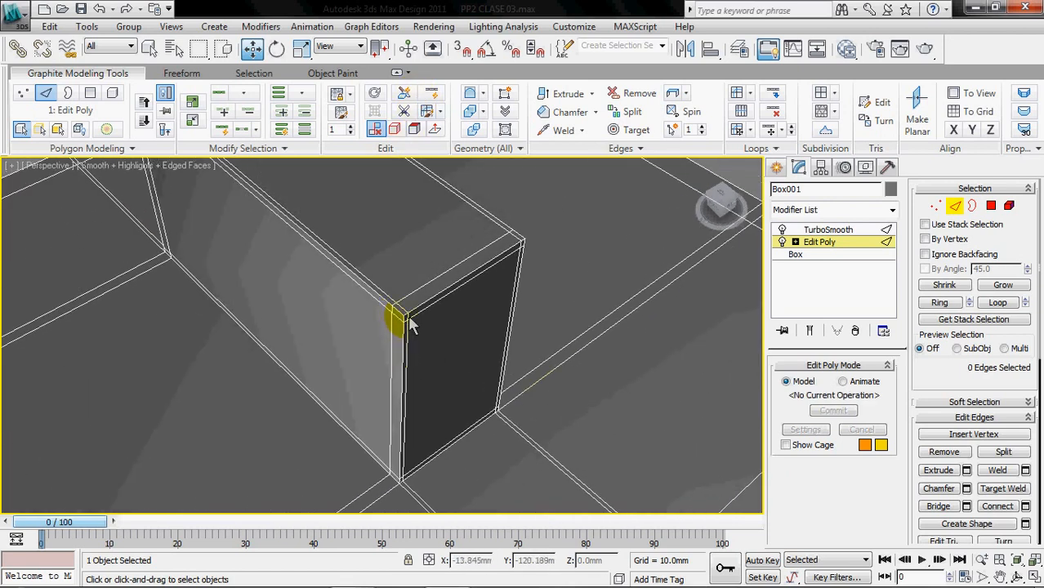
alt+middle_drag(390, 254, 632, 404)
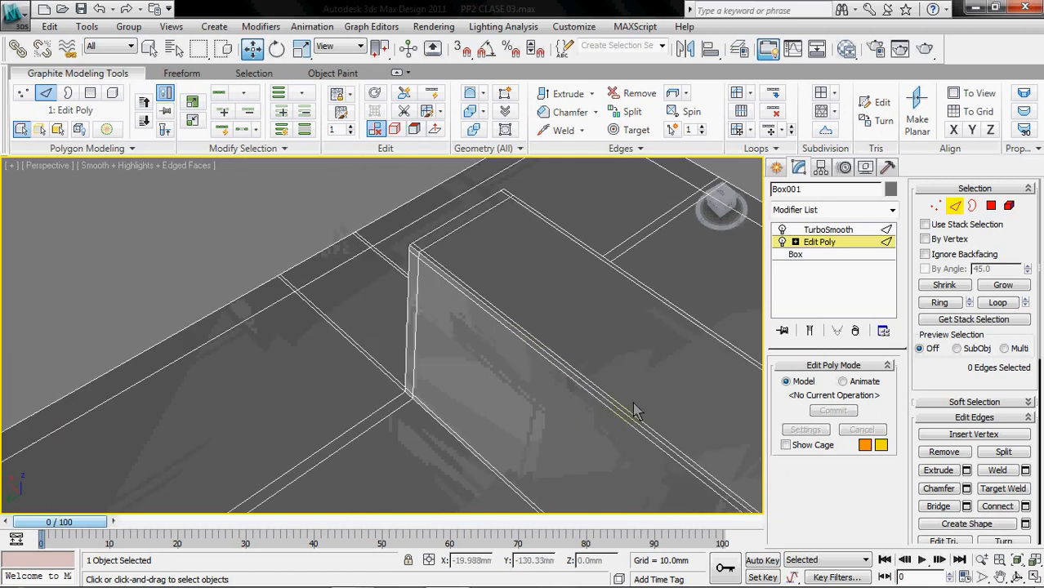
alt+middle_drag(557, 353, 418, 186)
alt+middle_drag(535, 399, 514, 345)
scroll(522, 367, down, 10)
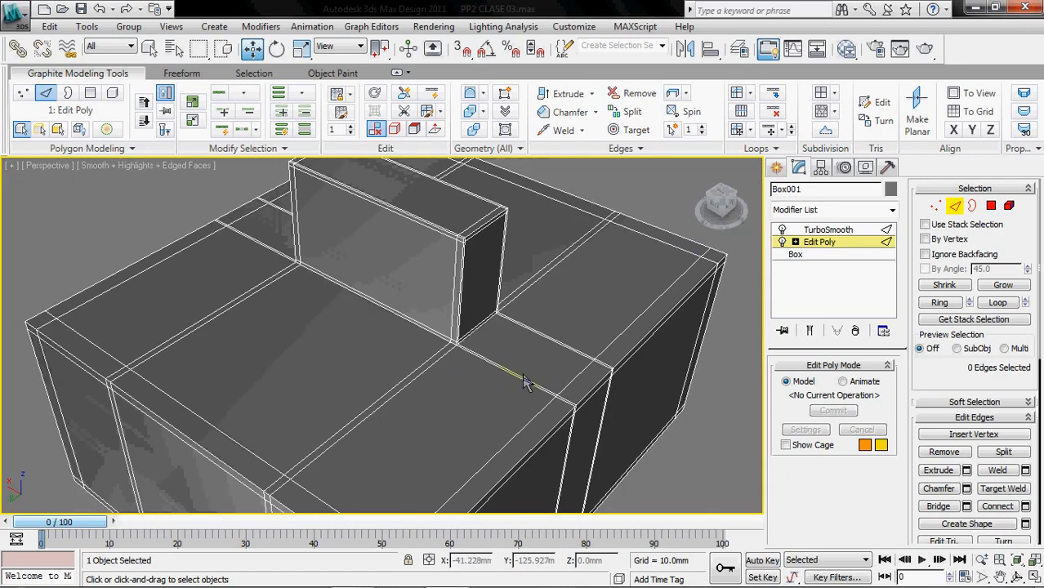
click(955, 205)
click(852, 236)
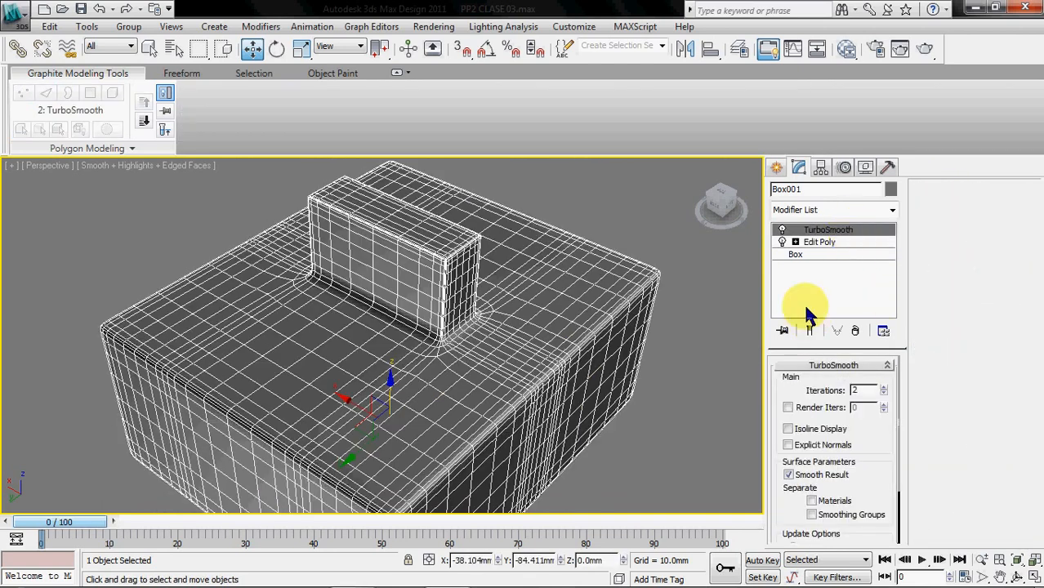
click(716, 392)
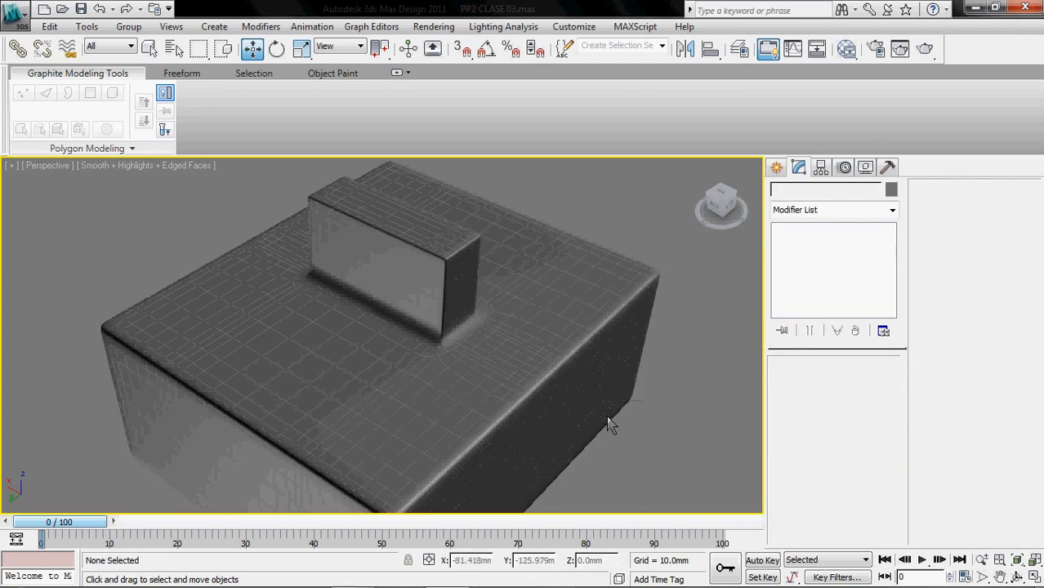
key(F4)
mouse_move(358, 331)
alt+middle_down()
mouse_move(431, 357)
mouse_move(523, 347)
mouse_move(538, 320)
mouse_move(531, 311)
mouse_move(261, 305)
mouse_move(270, 261)
mouse_move(303, 326)
mouse_move(459, 333)
mouse_move(459, 415)
mouse_move(366, 342)
mouse_move(410, 234)
mouse_move(426, 355)
mouse_move(445, 349)
alt+middle_up()
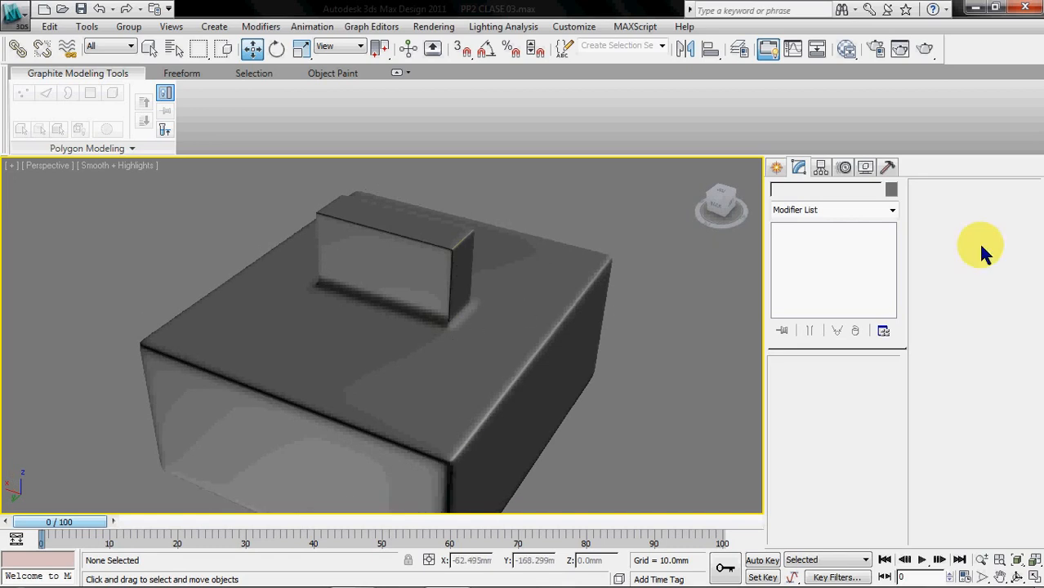
Reselect the box, return to its Edit Poly level and show the edged faces again
click(469, 341)
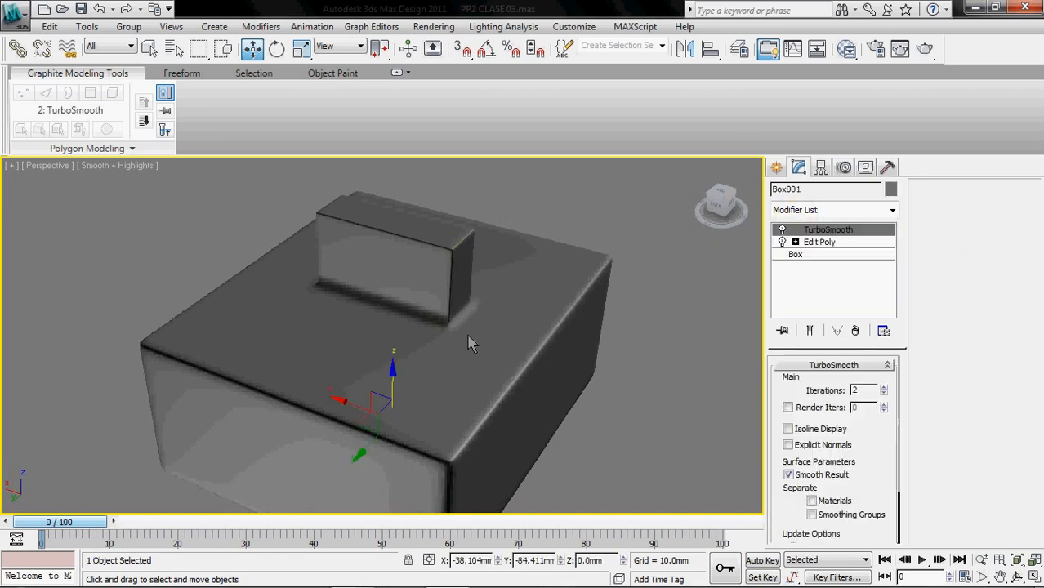
click(815, 243)
key(F4)
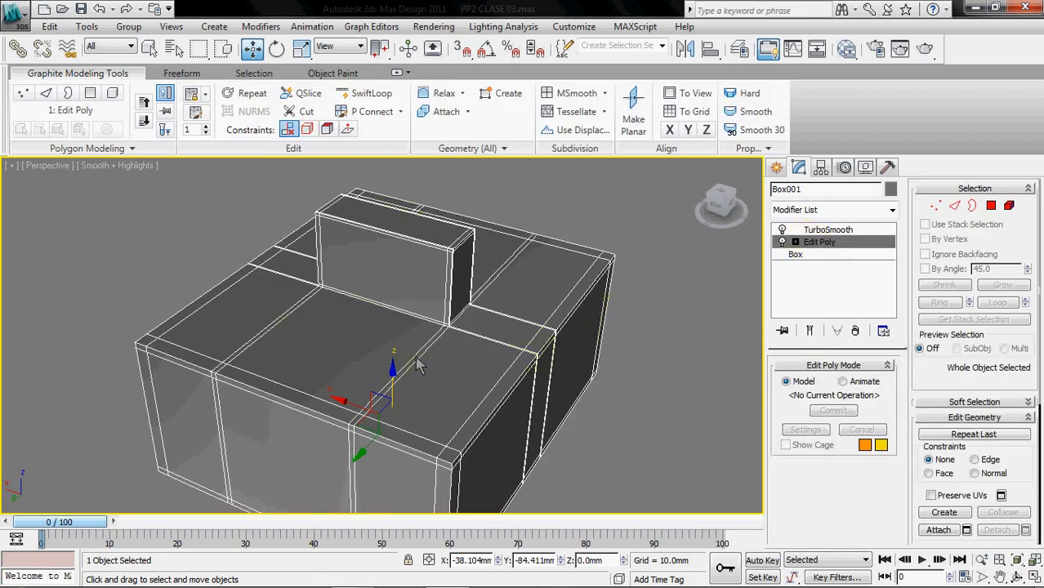
Select the large polygon beside the narrow central strip on the box's side and extrude it inward by -13.001 mm
alt+middle_drag(416, 371, 270, 360)
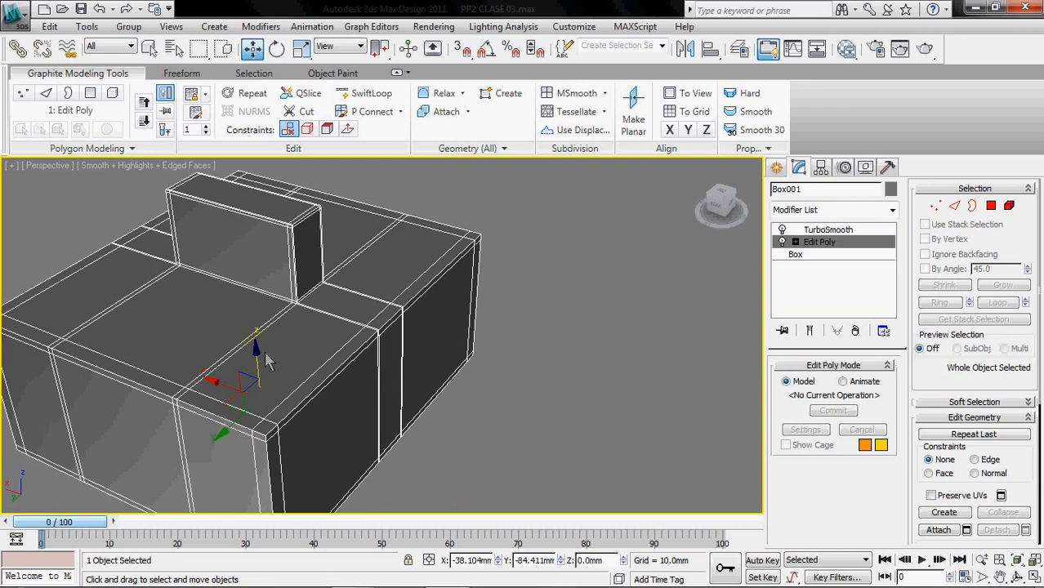
alt+middle_drag(398, 416, 388, 348)
click(990, 205)
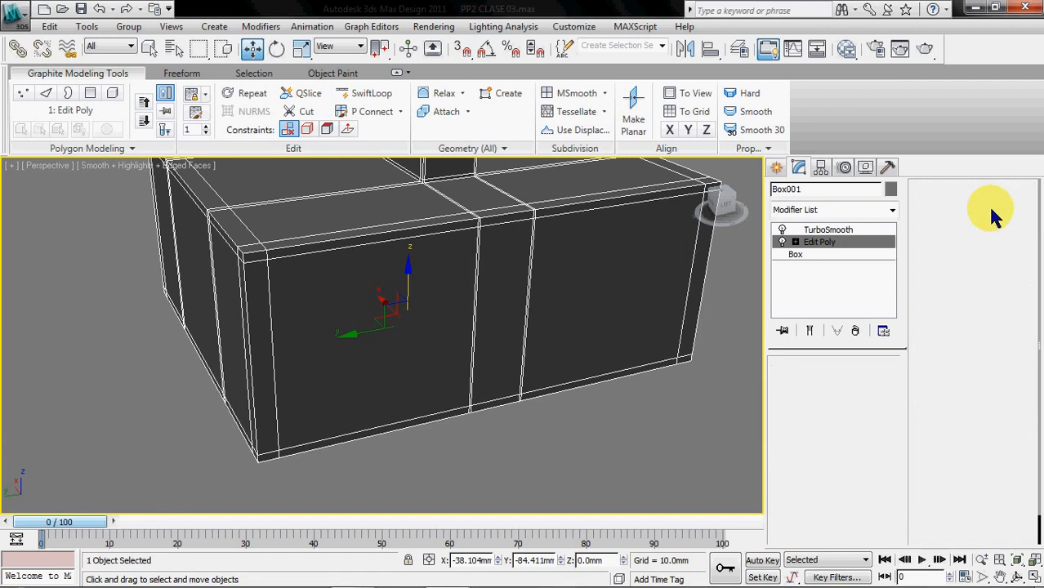
click(420, 376)
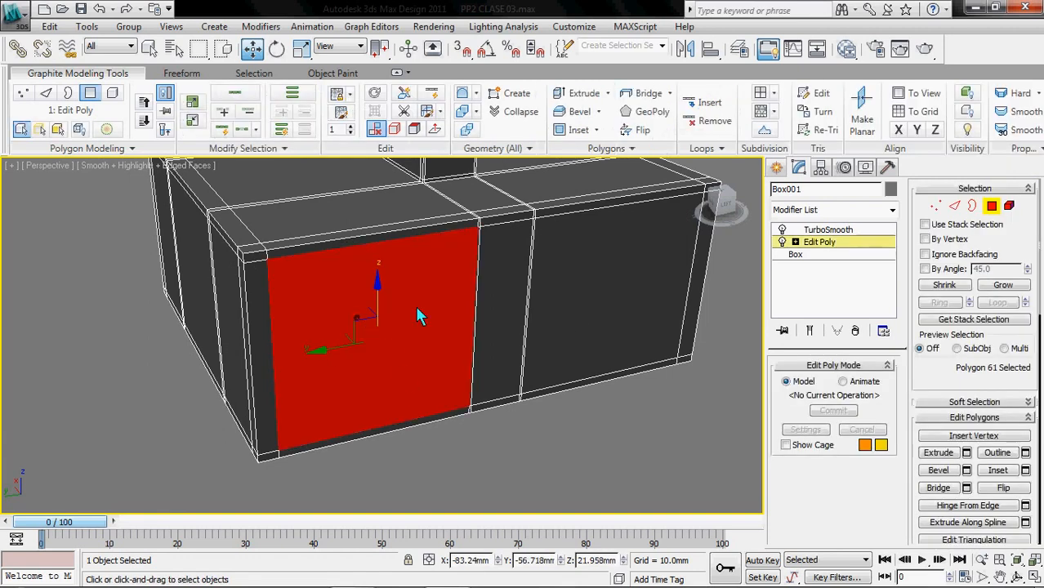
click(966, 453)
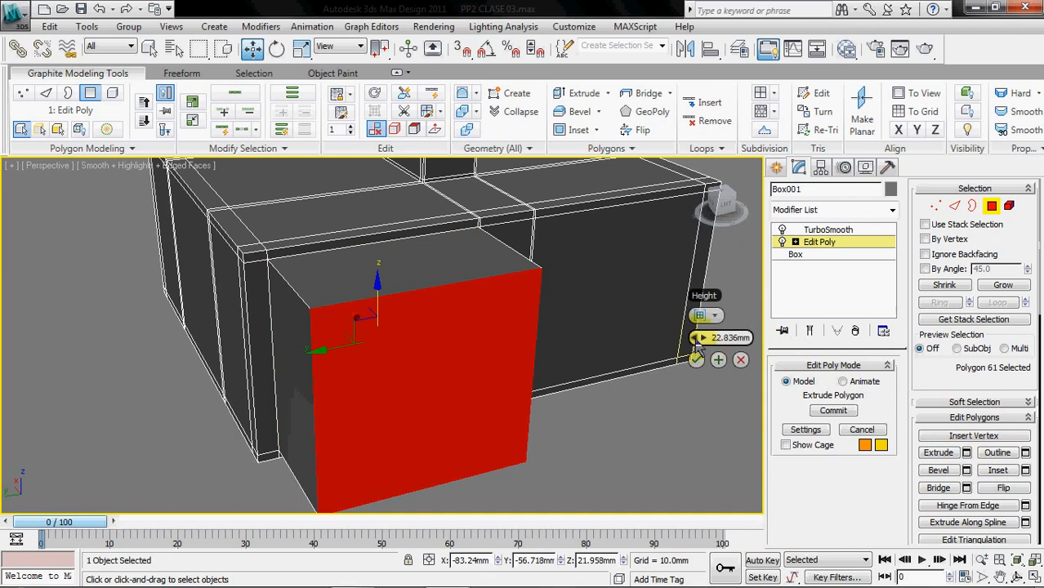
drag(697, 339, 533, 337)
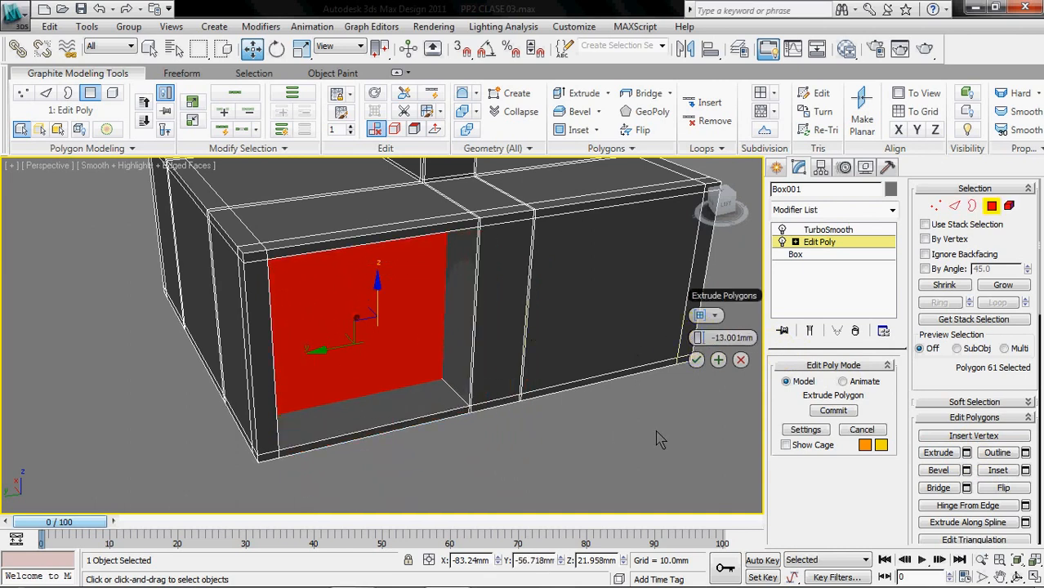
alt+middle_drag(420, 330, 529, 313)
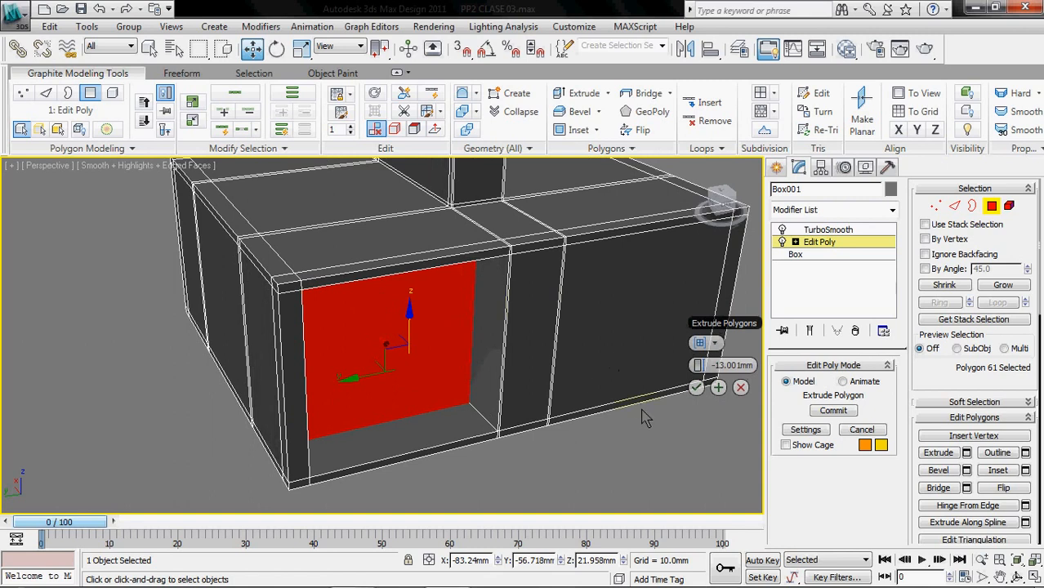
click(695, 389)
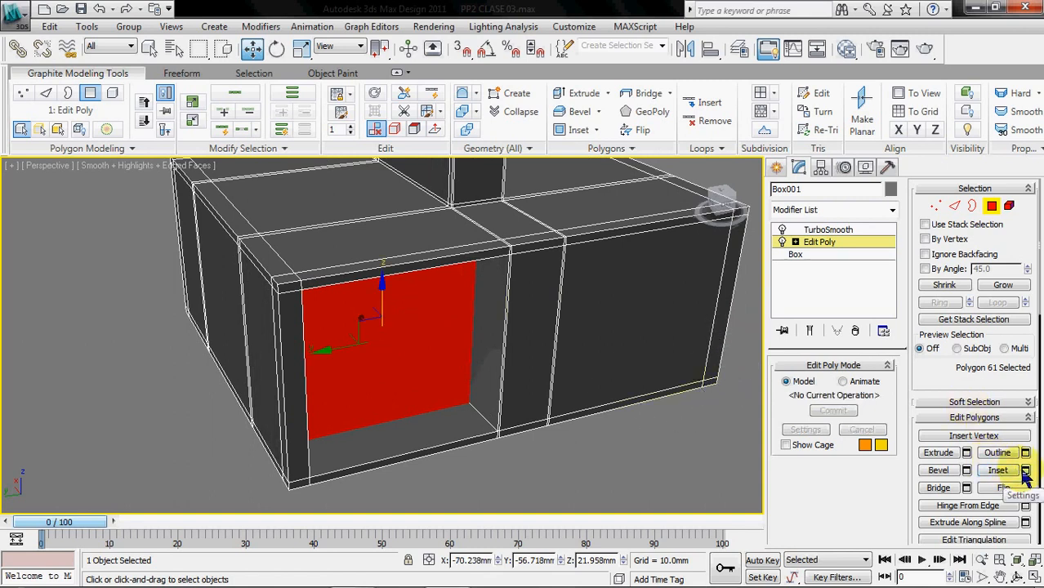
Connect the edge ring through the recess's vertical back edge with 2 segments and a pinch of 92
alt+middle_drag(614, 430, 601, 412)
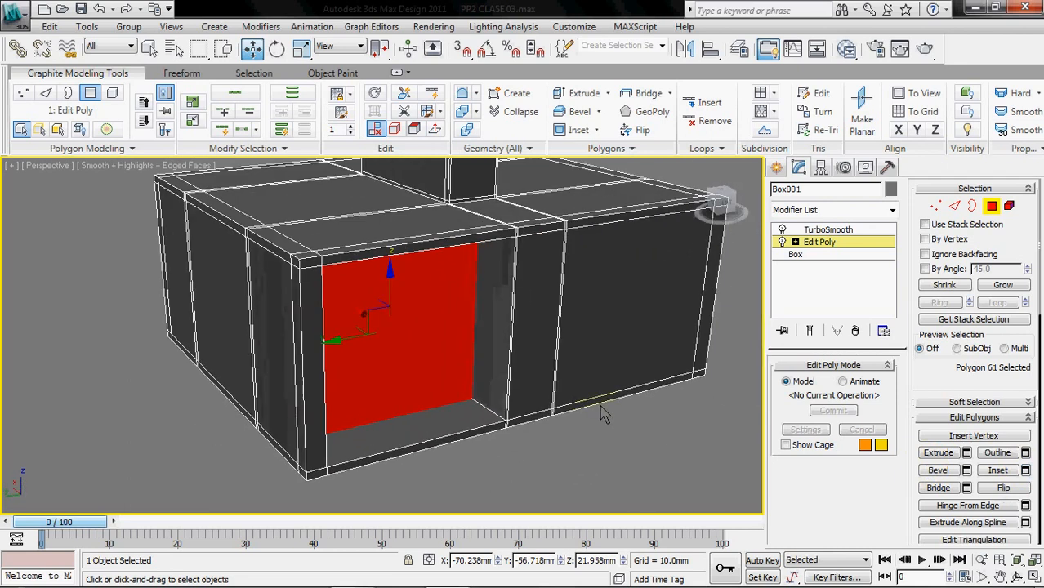
click(955, 207)
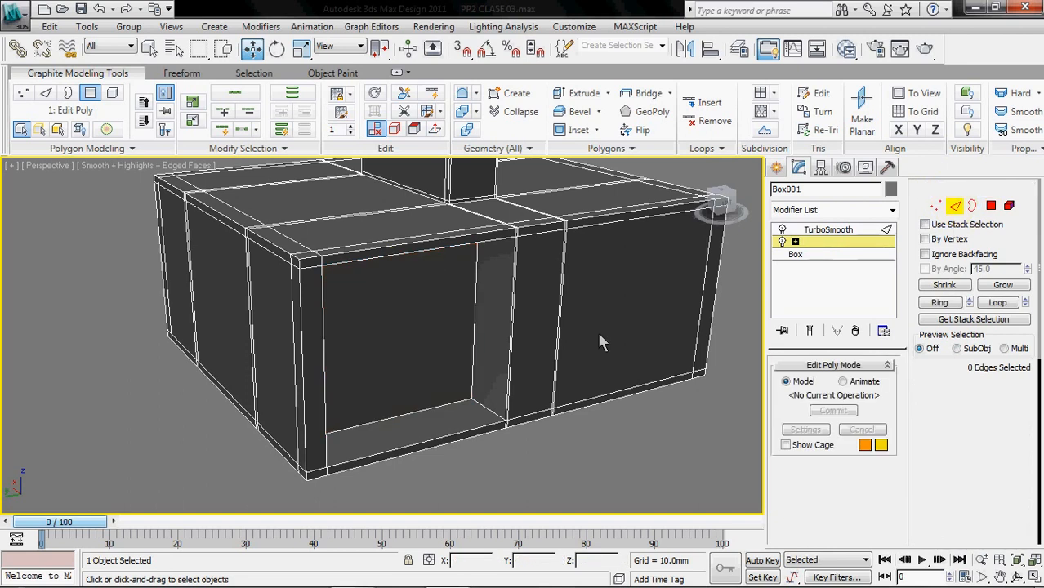
click(472, 370)
mouse_move(482, 380)
alt+middle_down()
mouse_move(396, 378)
mouse_move(463, 380)
alt+middle_up()
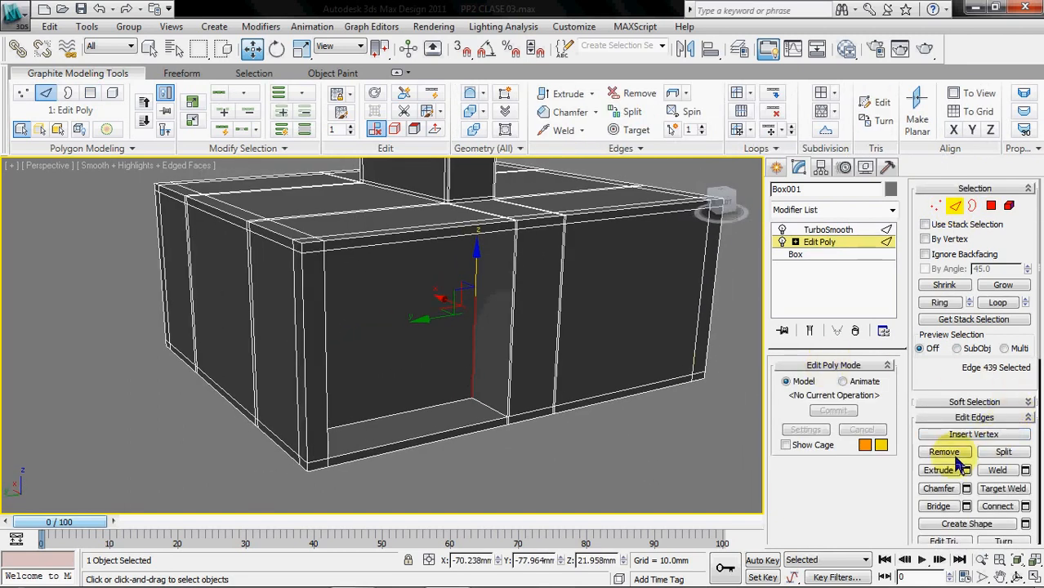
click(939, 302)
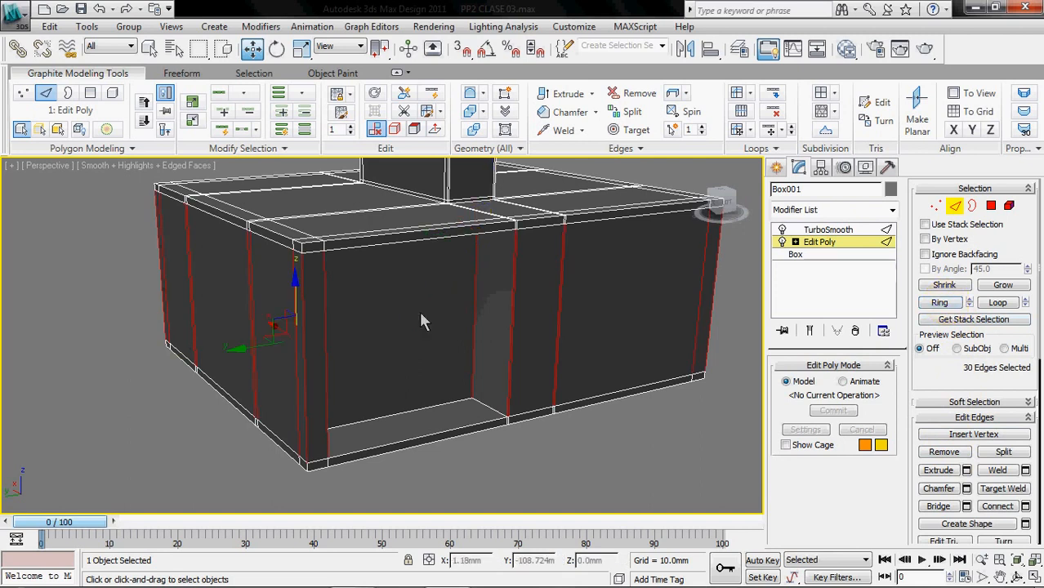
scroll(947, 376, down, 4)
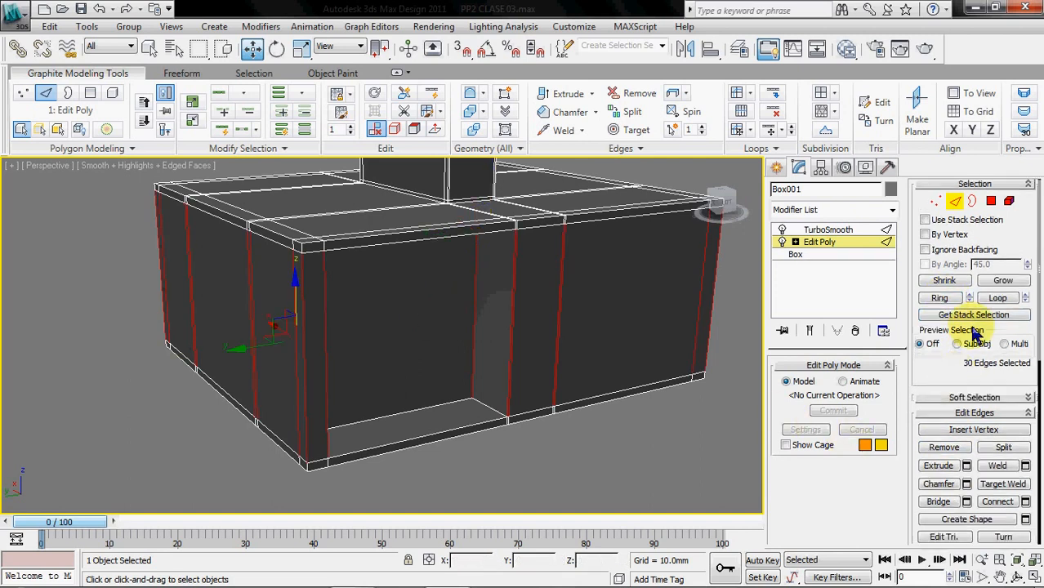
click(1025, 408)
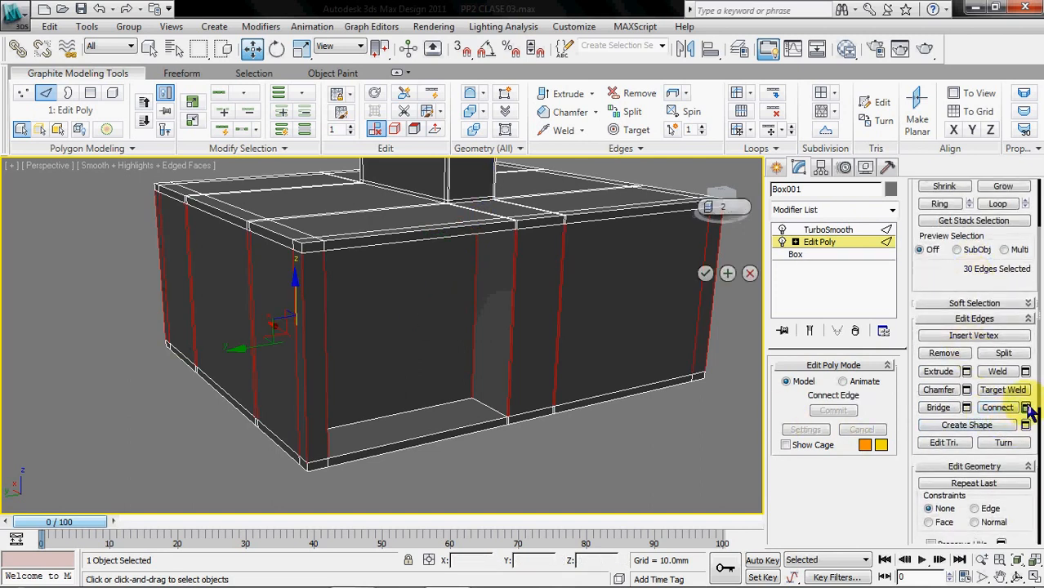
alt+middle_drag(530, 305, 490, 277)
click(708, 283)
Connect the edge ring through the recess's long horizontal bottom edge with 2 segments and a pinch of 92
click(386, 459)
click(381, 444)
click(859, 430)
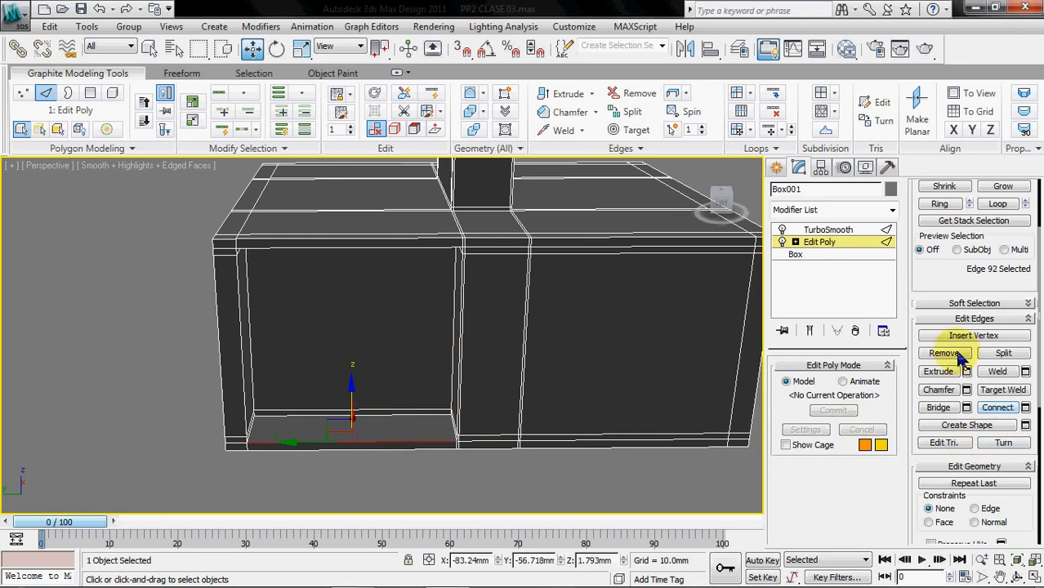
scroll(935, 296, up, 2)
click(939, 246)
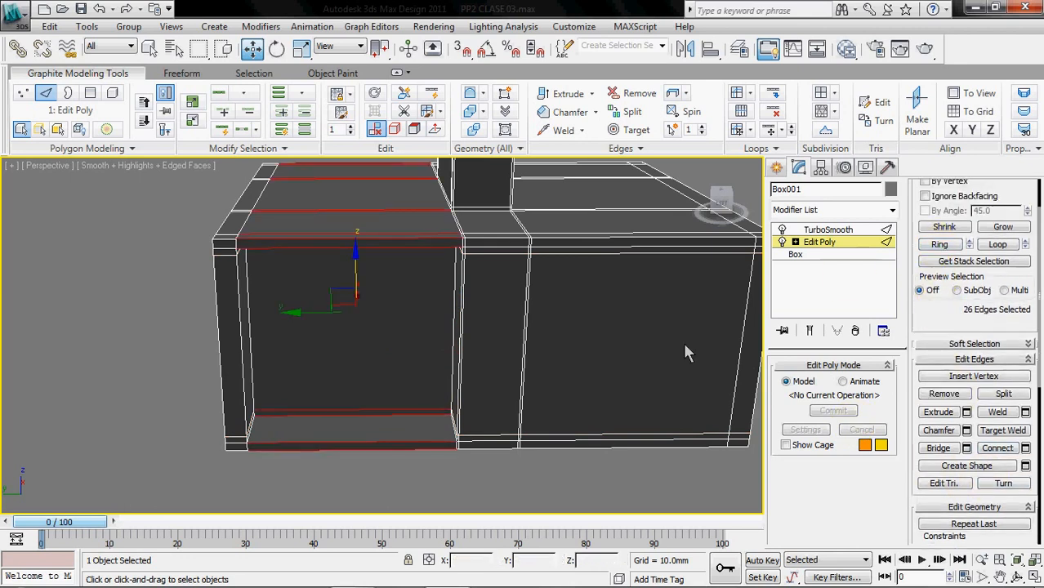
click(1024, 449)
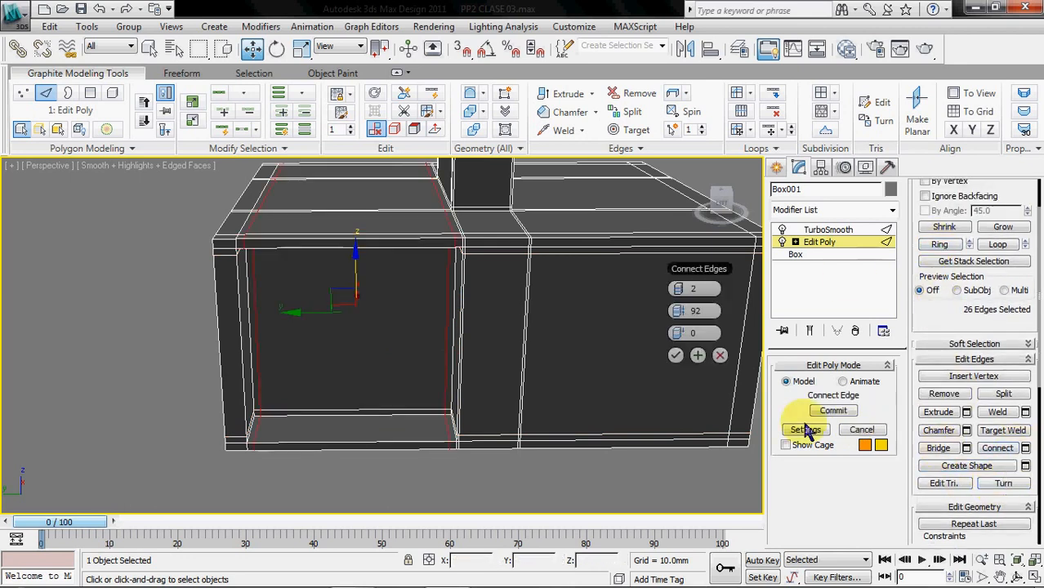
click(675, 355)
Connect the edge ring running along the recess's depth with 2 segments and a pinch of 92
click(420, 464)
alt+middle_drag(420, 464, 237, 413)
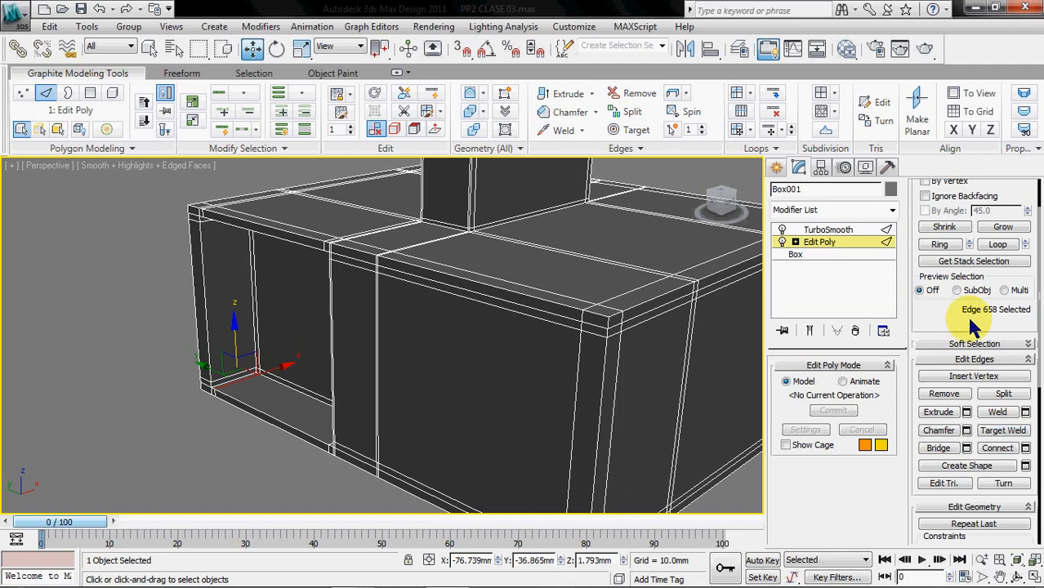
click(939, 245)
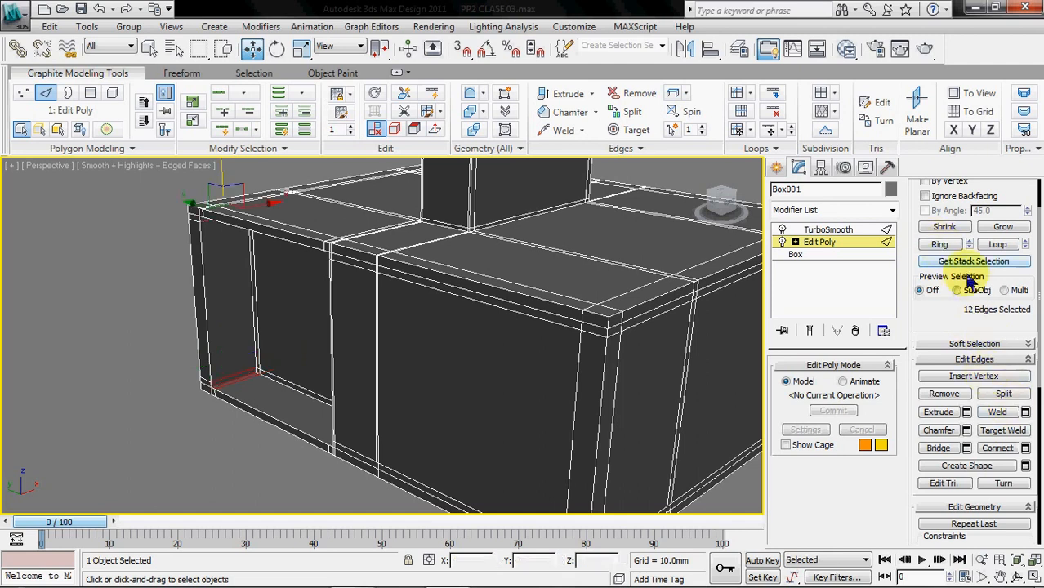
click(1026, 450)
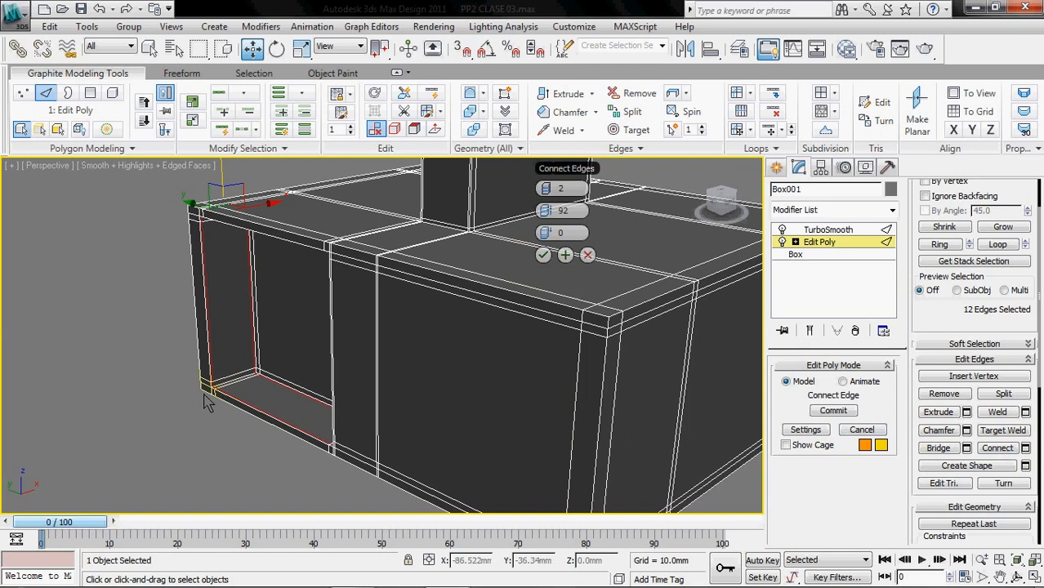
scroll(219, 382, up, 5)
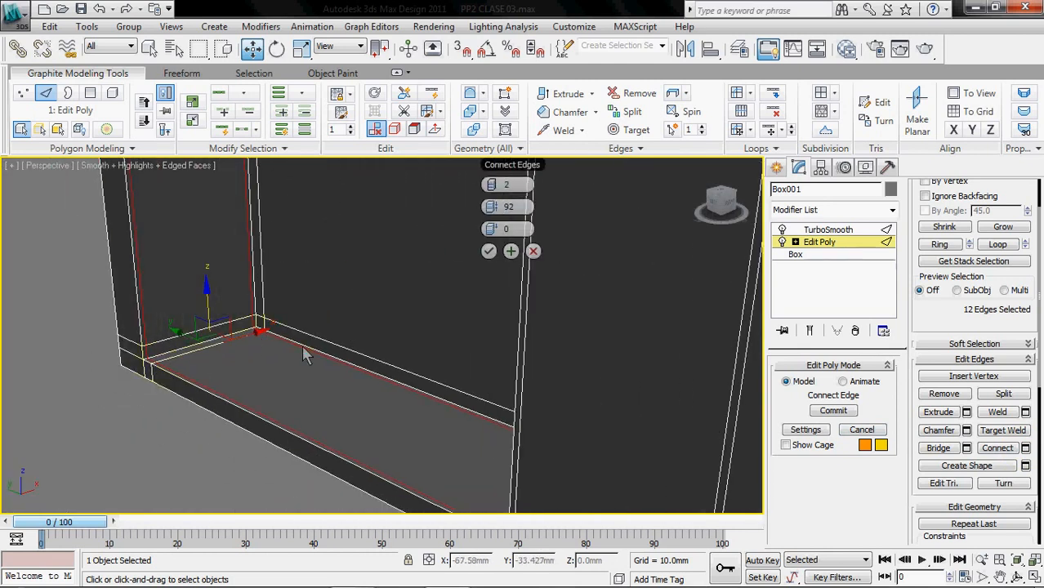
click(490, 251)
Switch to the TurboSmooth level and deselect the box to examine the smoothed recess
alt+middle_drag(412, 290, 227, 460)
click(400, 347)
alt+middle_drag(400, 347, 440, 373)
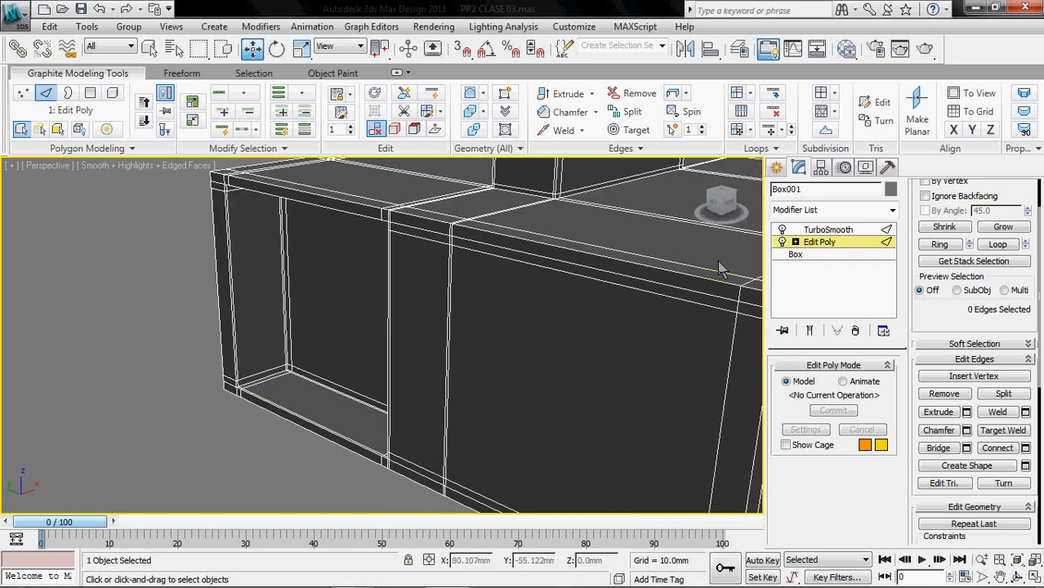
click(818, 231)
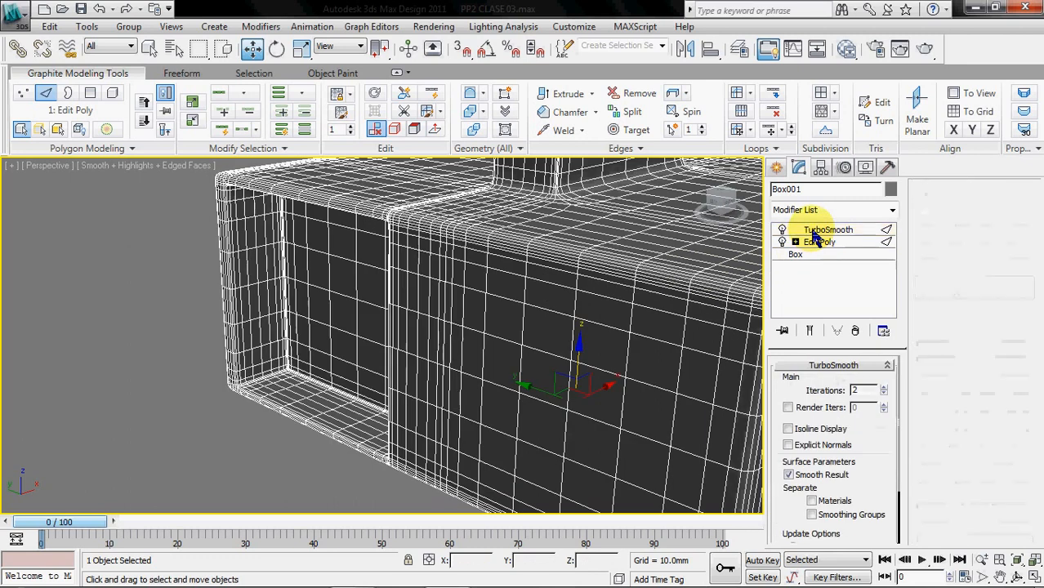
click(217, 423)
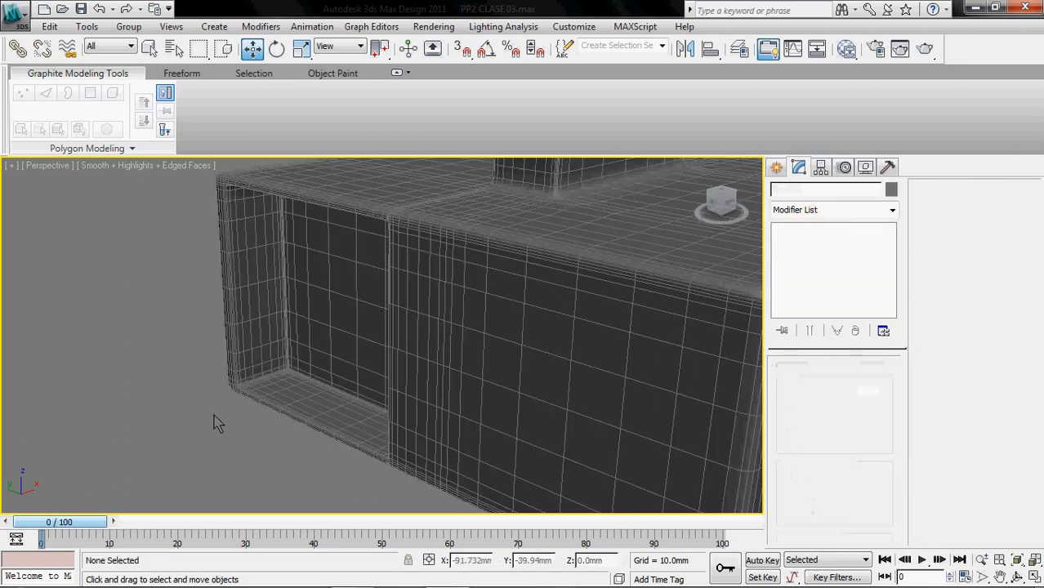
Examine the smoothed recess with edged faces hidden, then select the box and display its edges again
key(F4)
alt+middle_drag(388, 377, 439, 340)
scroll(430, 387, down, 5)
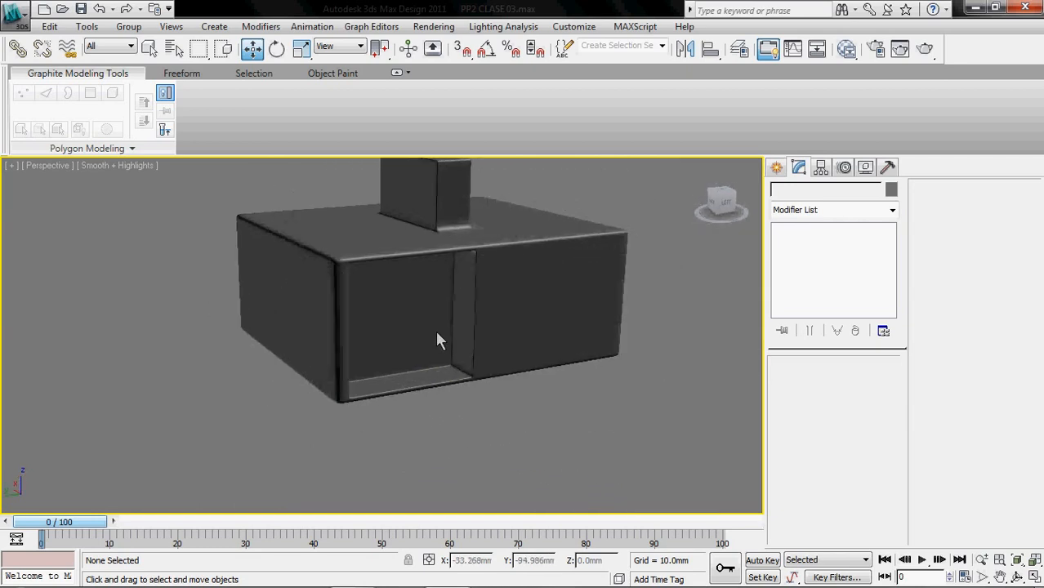
scroll(385, 227, up, 4)
click(467, 274)
scroll(565, 332, up, 3)
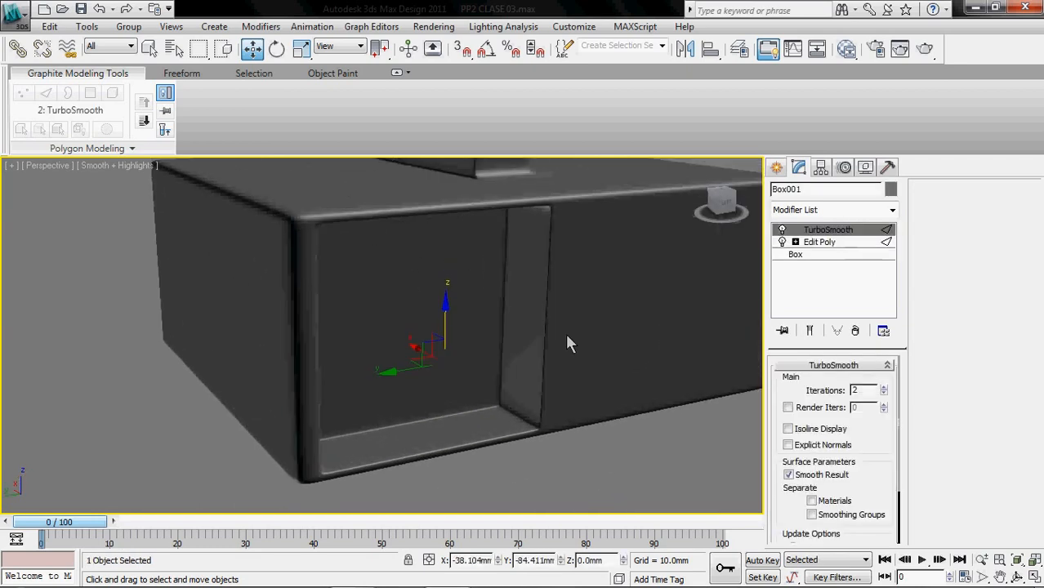
key(F4)
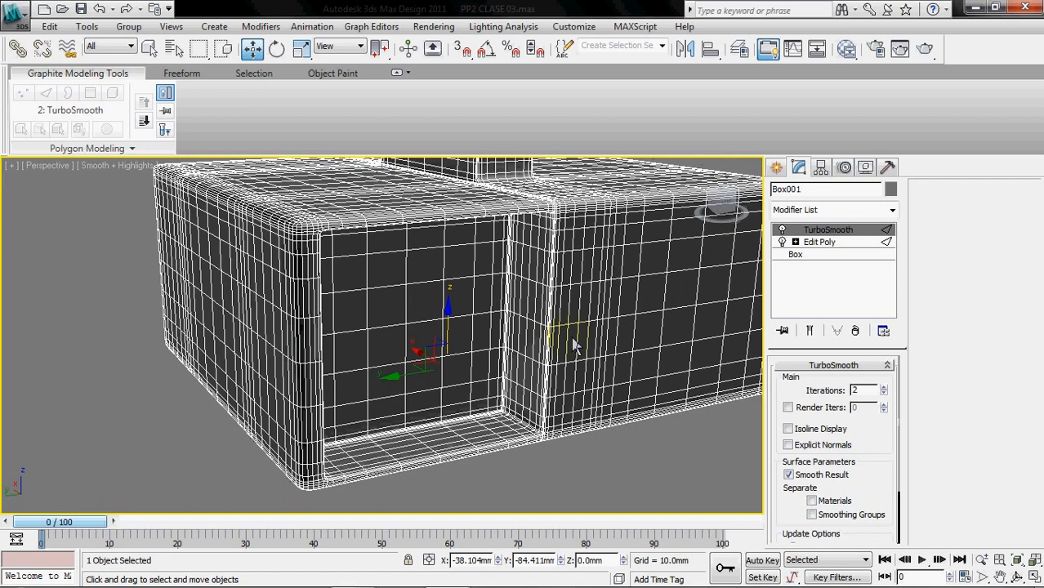
At the Edit Poly level, extrude the recess's back polygon outward by 20.836 mm, accept it and deselect the polygon
click(819, 243)
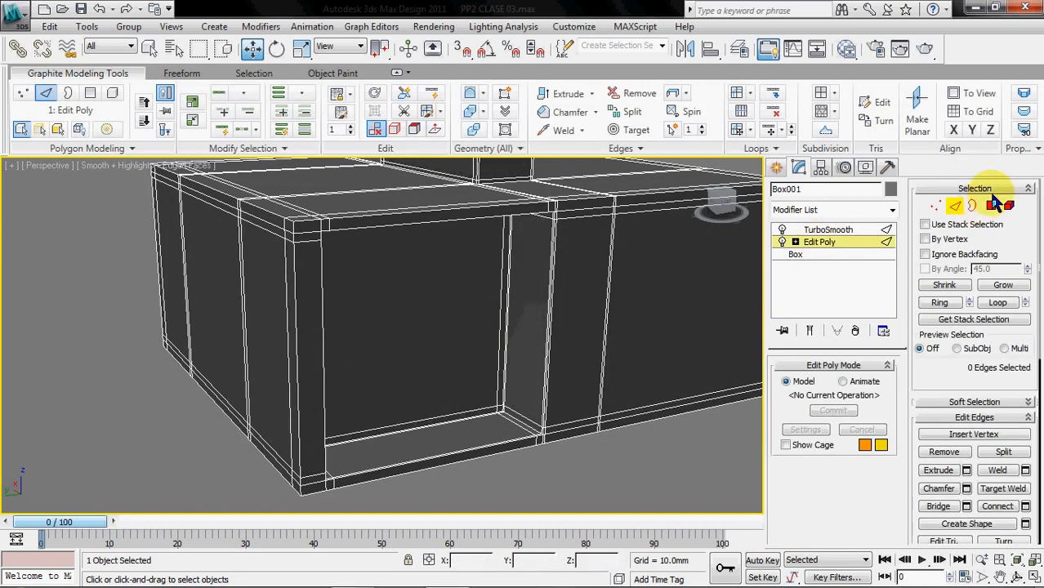
click(990, 205)
click(407, 336)
alt+middle_drag(426, 362, 454, 349)
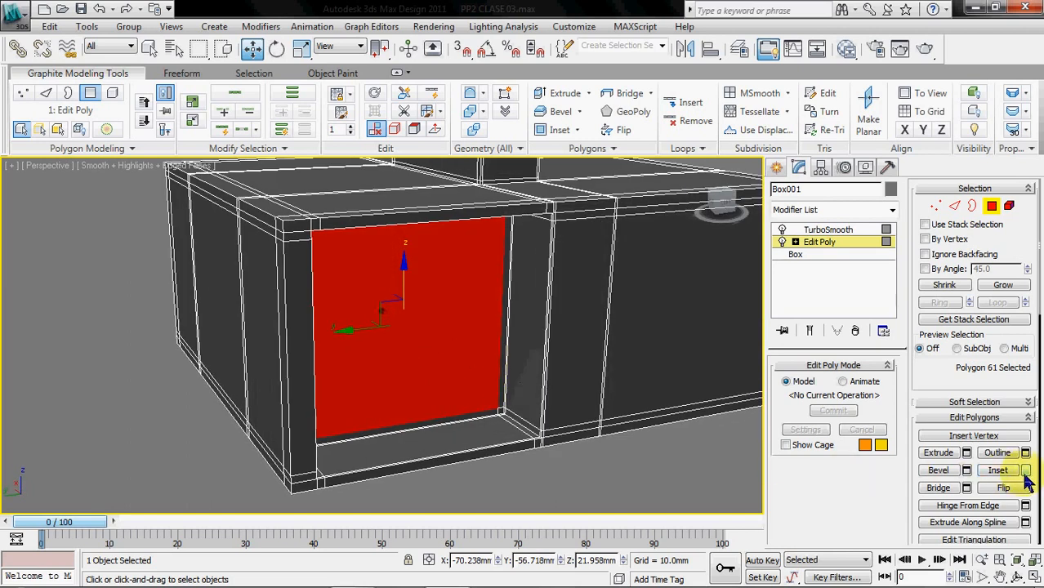
click(966, 453)
drag(694, 324, 846, 325)
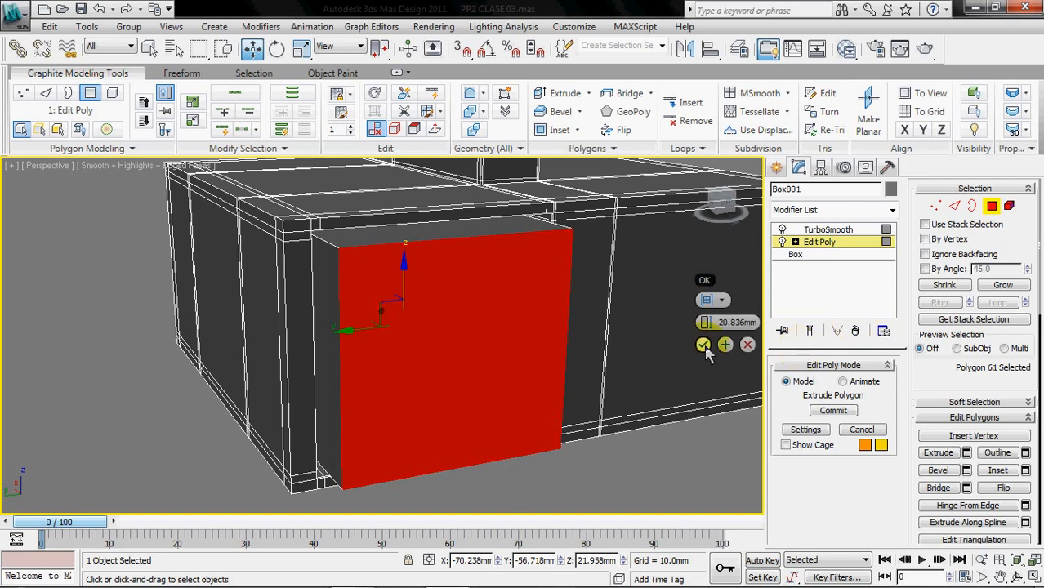
click(702, 343)
alt+middle_drag(490, 299, 439, 359)
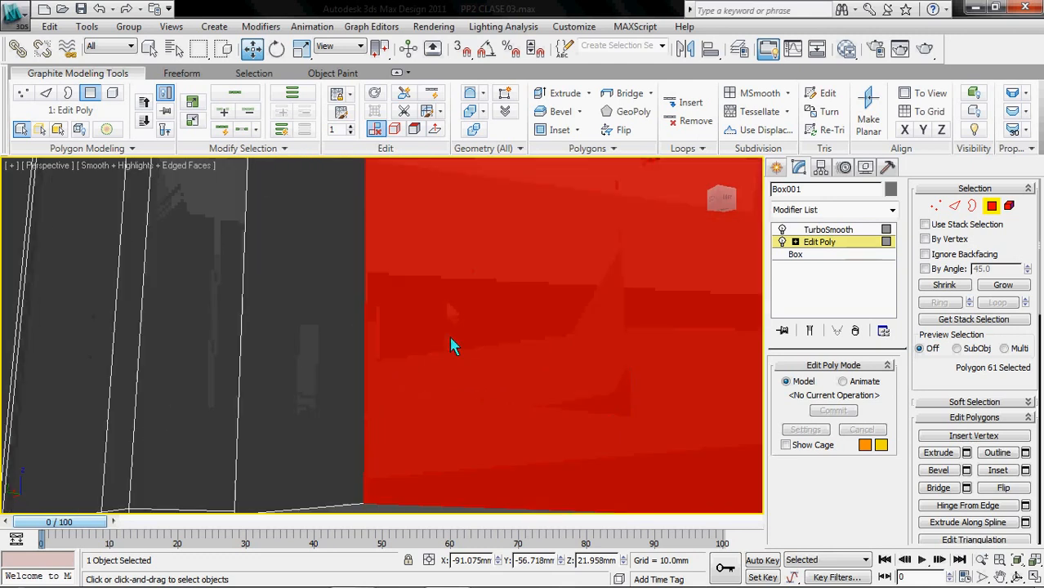
scroll(452, 345, down, 5)
alt+middle_drag(304, 450, 164, 431)
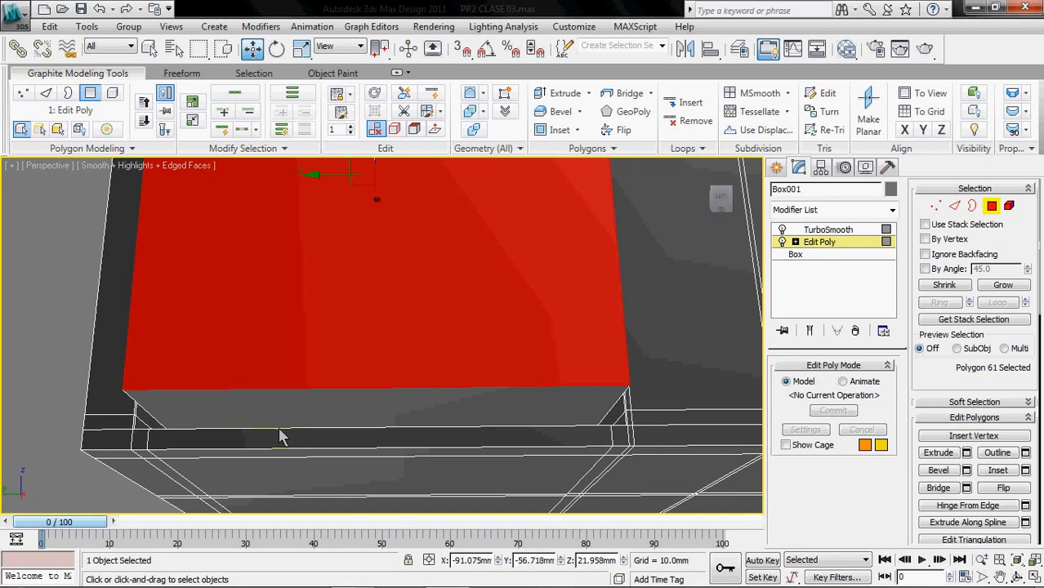
alt+middle_drag(450, 345, 556, 393)
scroll(568, 381, down, 3)
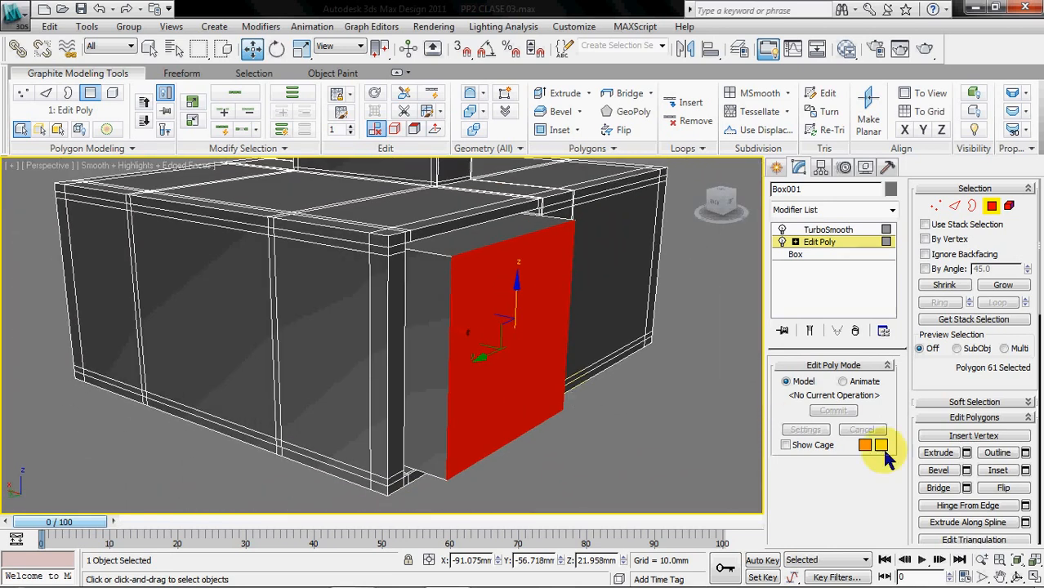
click(676, 446)
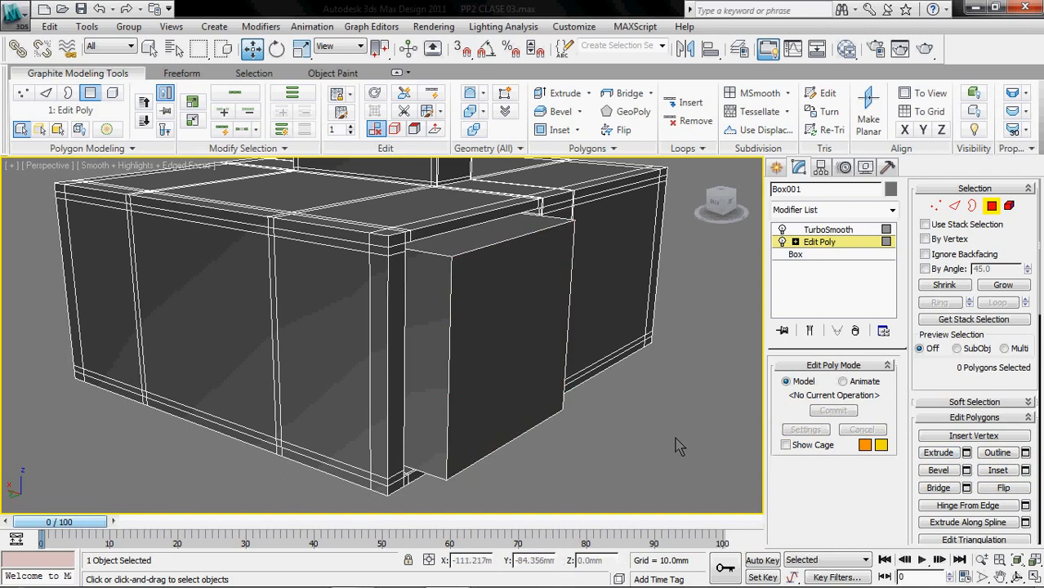
Connect the edge ring through the extruded side block's upper front horizontal edge with 2 segments and a pinch of 92
click(954, 205)
click(502, 243)
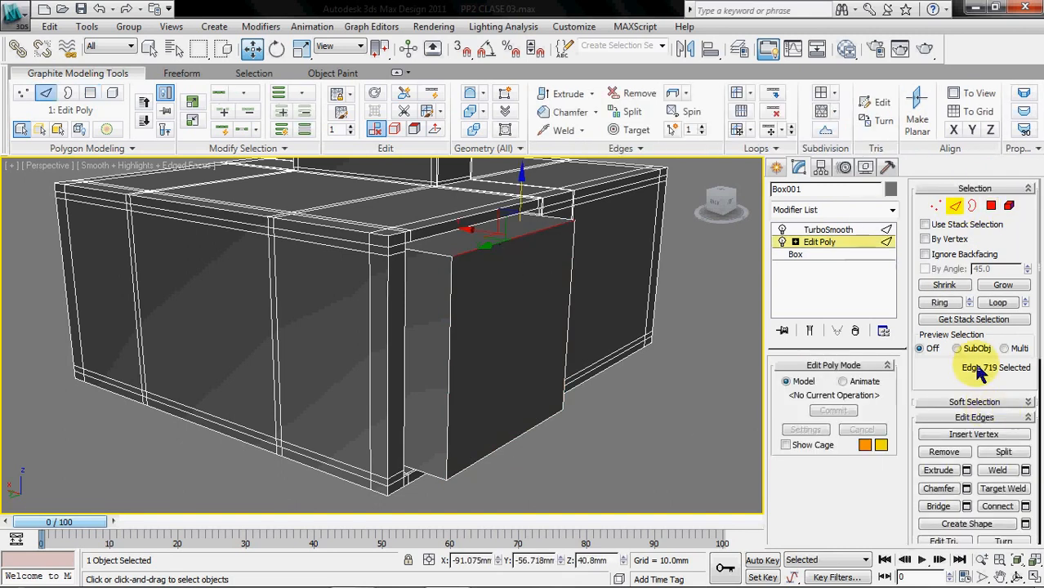
click(939, 303)
click(1025, 506)
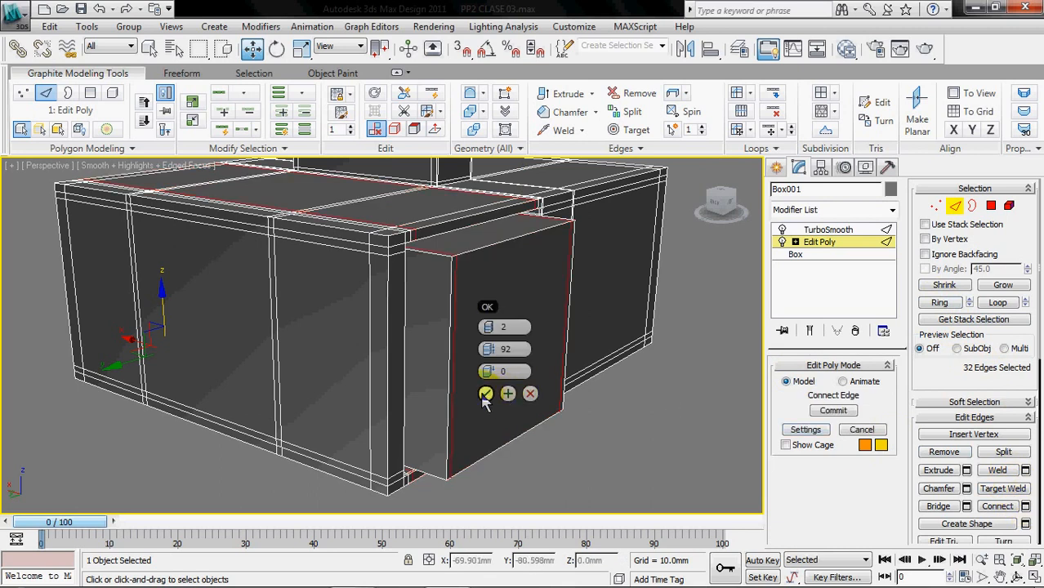
click(485, 393)
click(576, 454)
Connect the edge ring through the extruded side block's vertical front edge with 2 segments and a pinch of 92
click(449, 363)
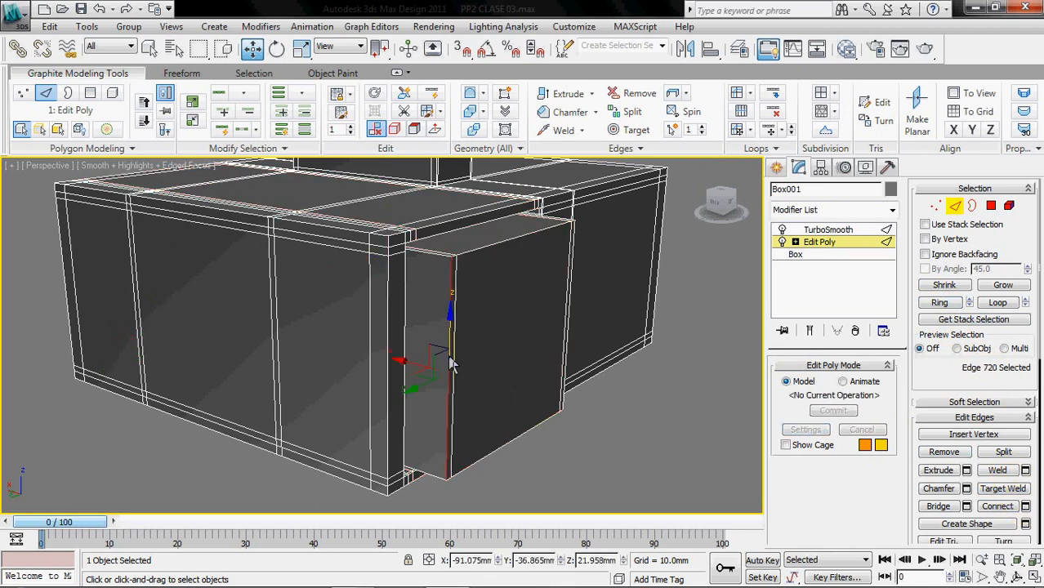
click(939, 303)
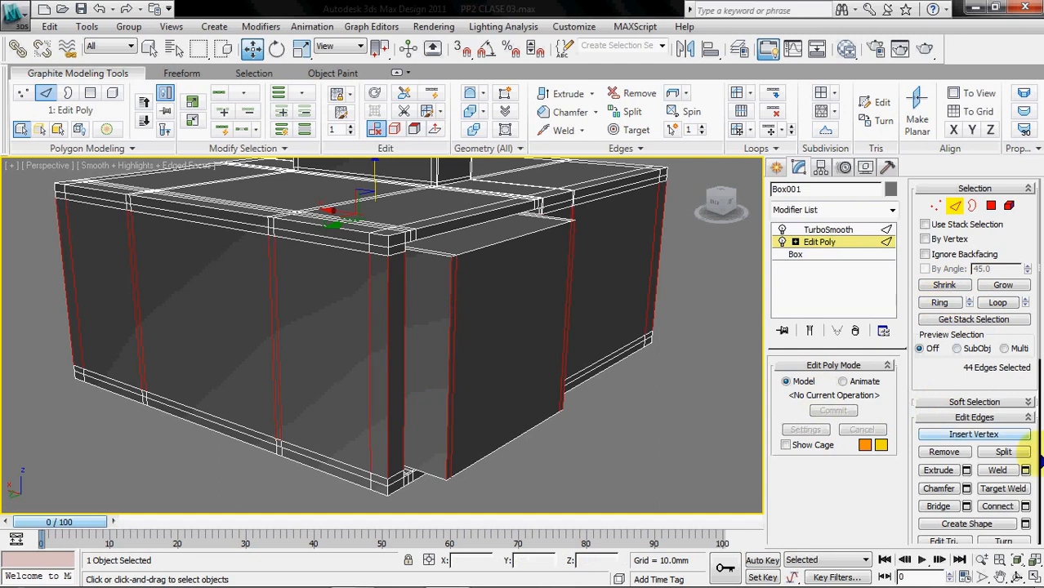
click(1024, 506)
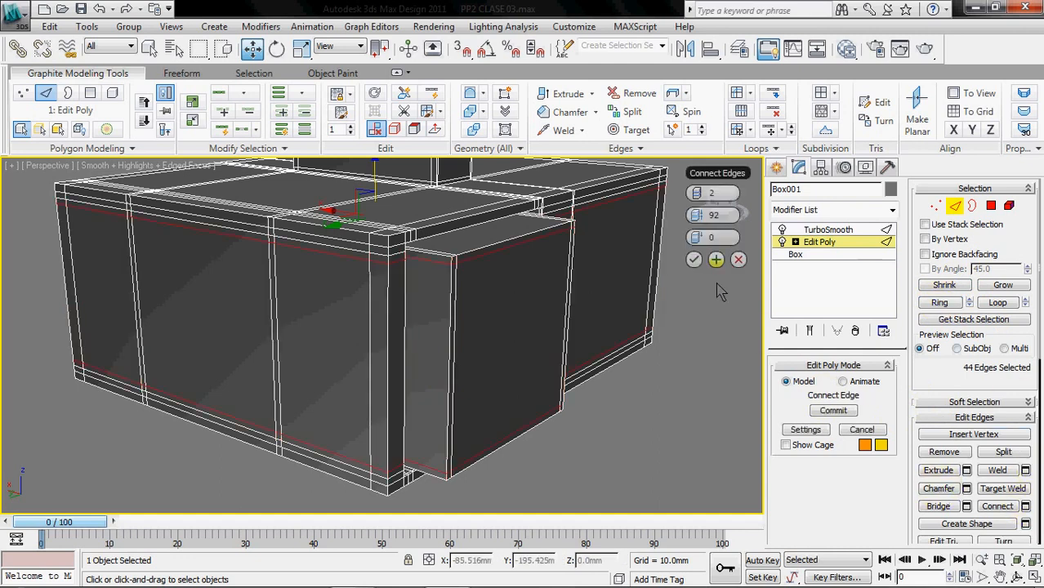
click(694, 263)
click(688, 424)
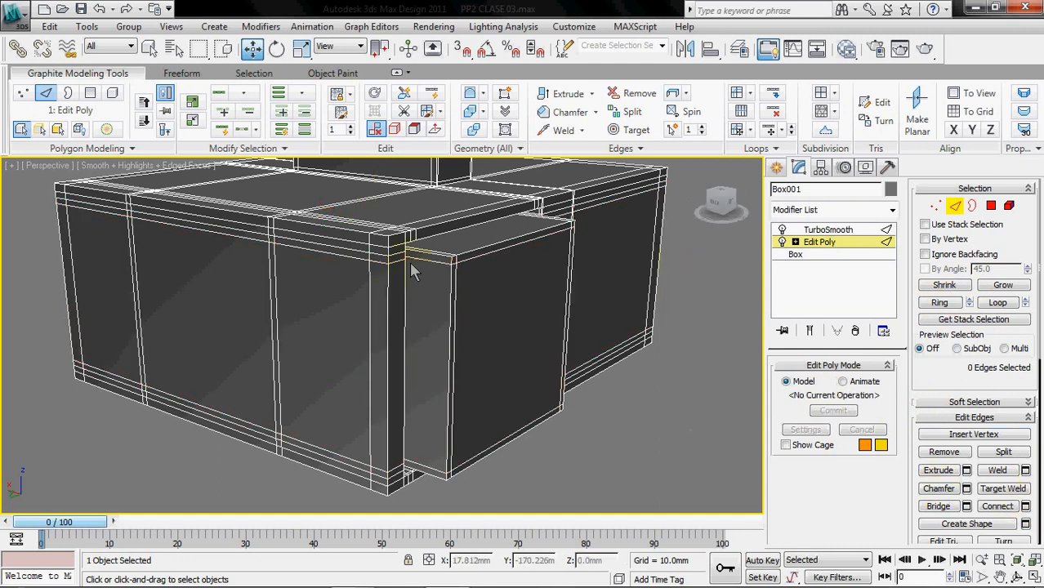
Connect the edge ring running along the side block's extrusion depth with 2 segments and a pinch of 92
click(424, 263)
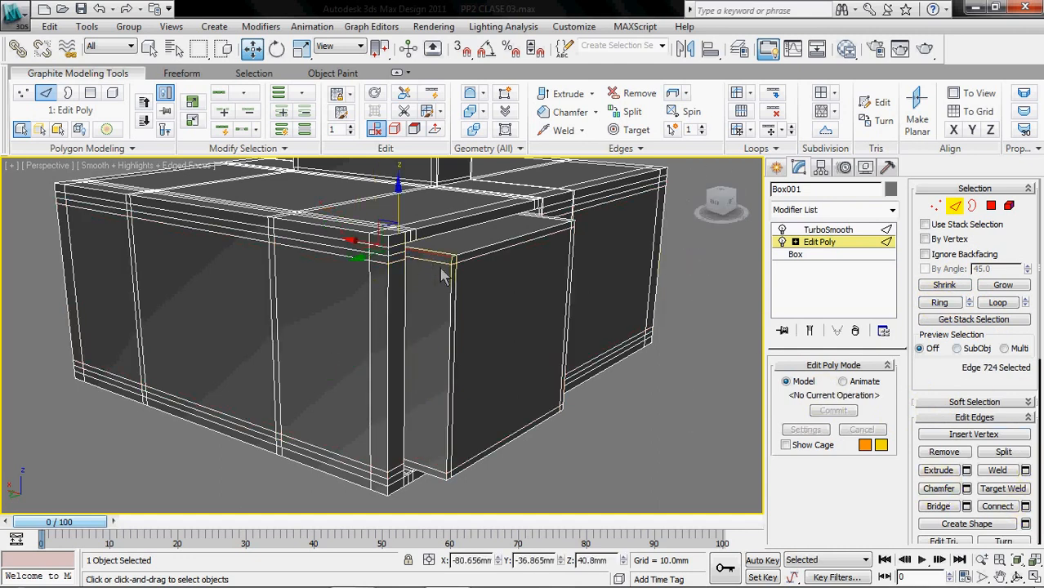
click(940, 304)
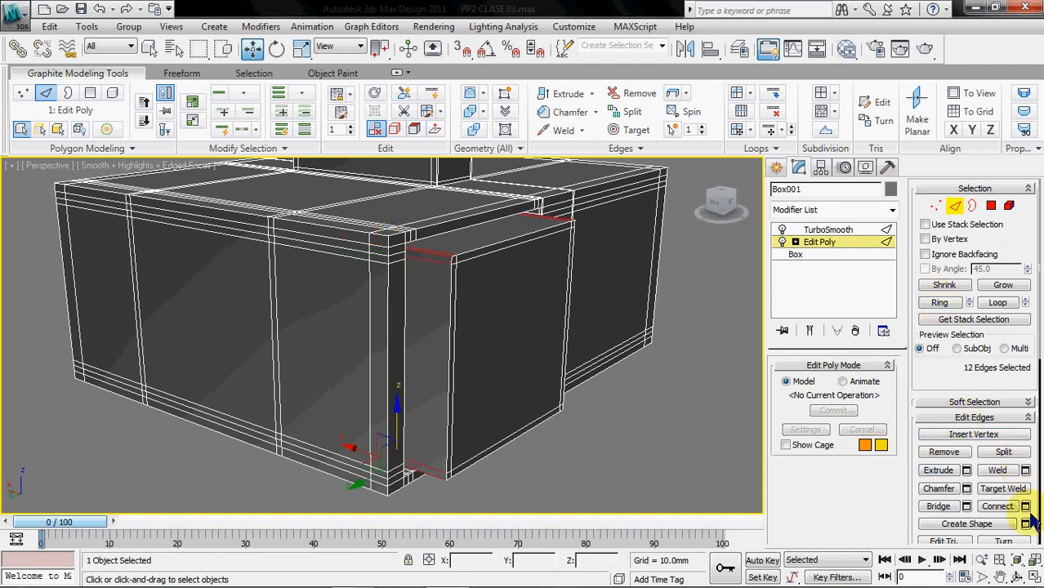
click(1025, 506)
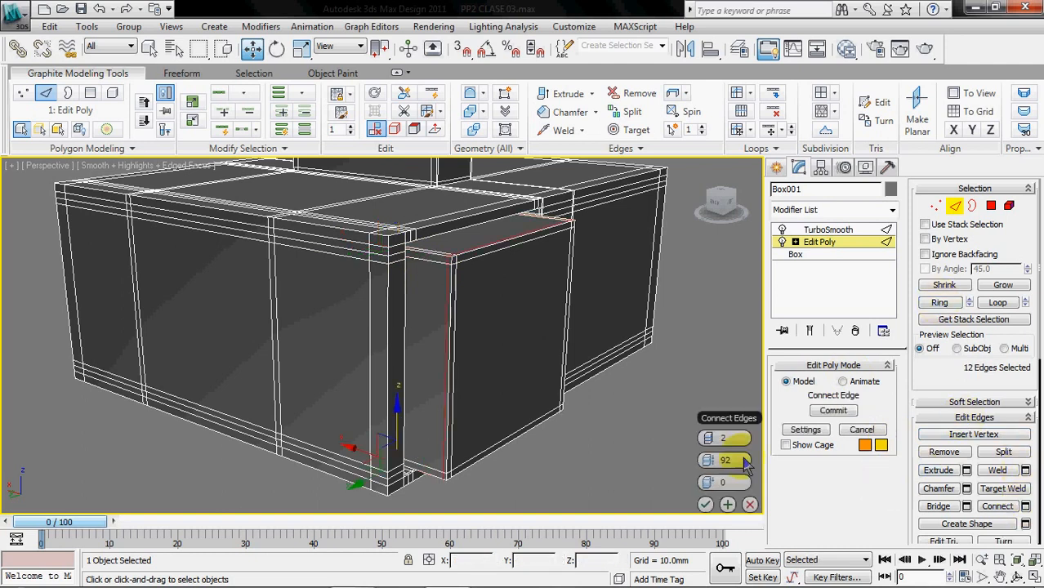
click(709, 507)
click(555, 385)
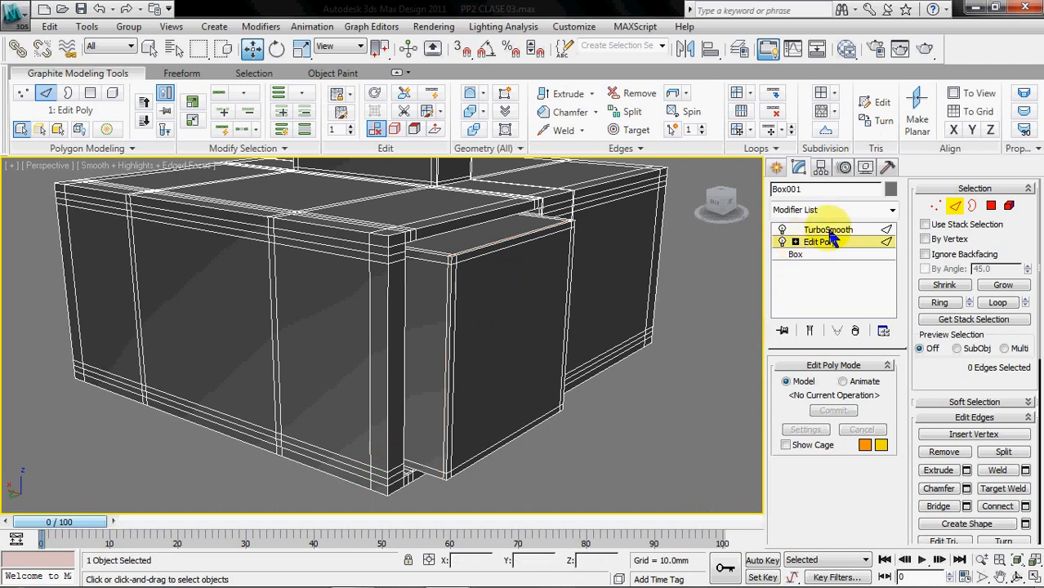
Return to the TurboSmooth level, deselect the box and hide edged faces to examine the smoothed side block from several angles
click(954, 205)
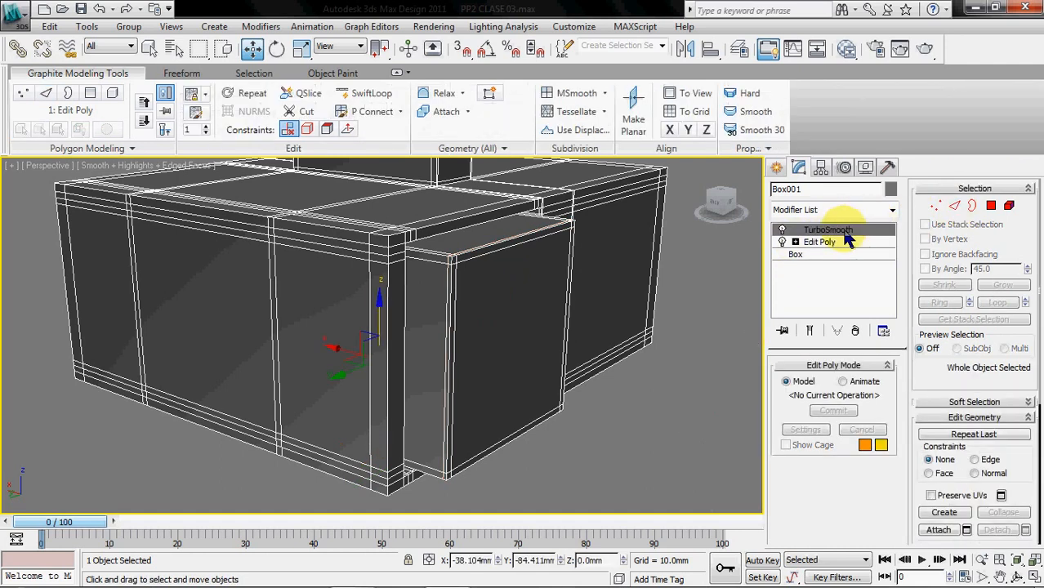
click(850, 229)
click(664, 445)
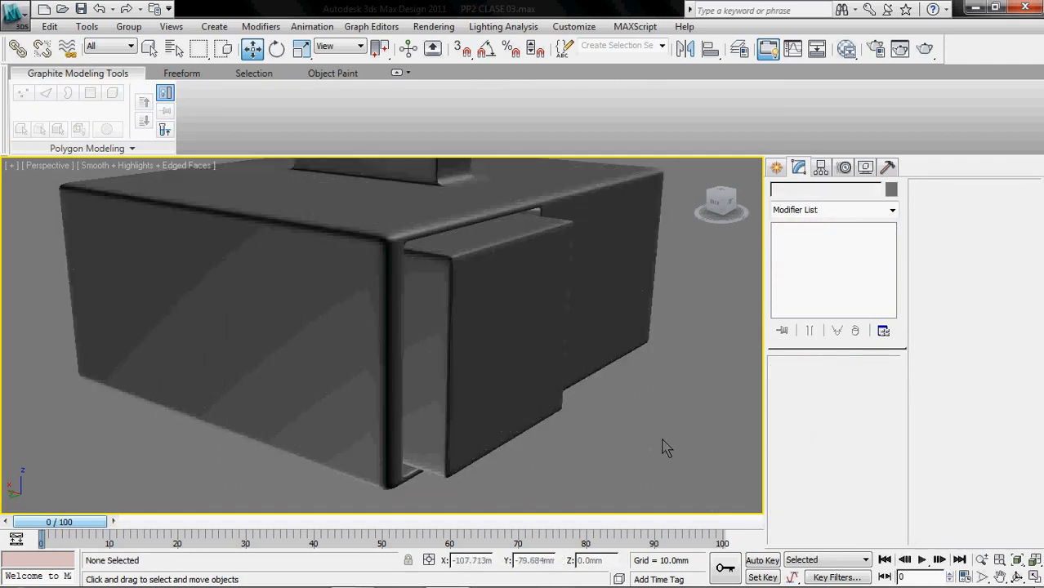
alt+middle_drag(545, 366, 339, 272)
key(F4)
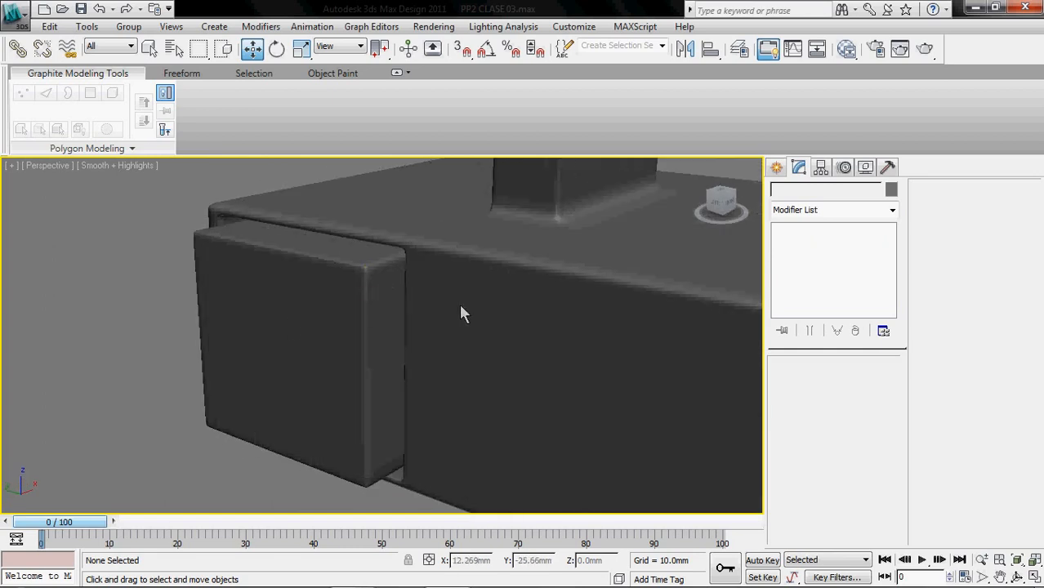
alt+middle_drag(296, 326, 407, 318)
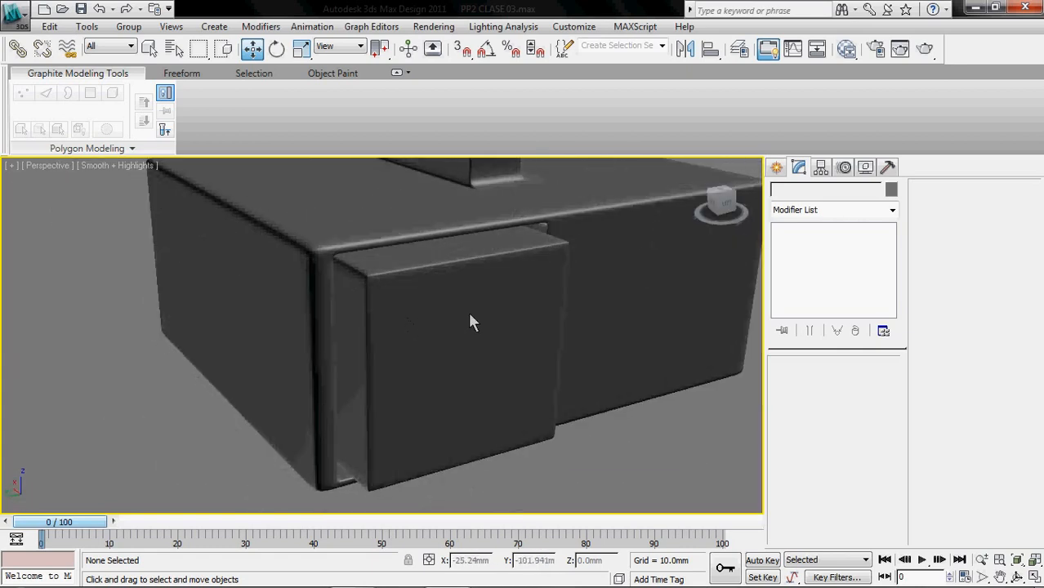
scroll(529, 373, down, 4)
alt+middle_drag(505, 330, 501, 298)
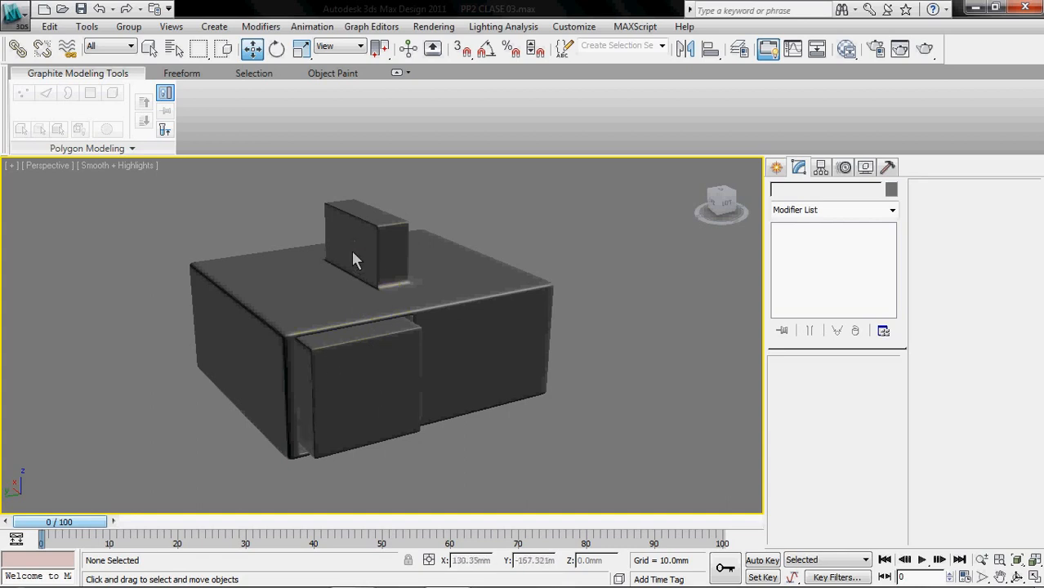
alt+middle_drag(384, 249, 432, 260)
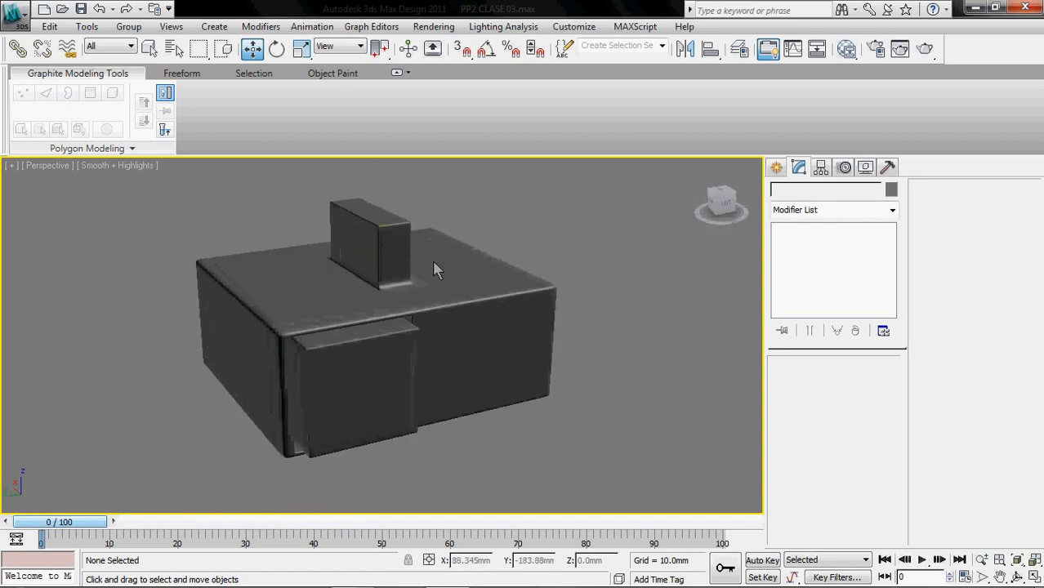
Delete the smoothed box, display the home grid and reset the zoom to fit the empty scene
click(432, 260)
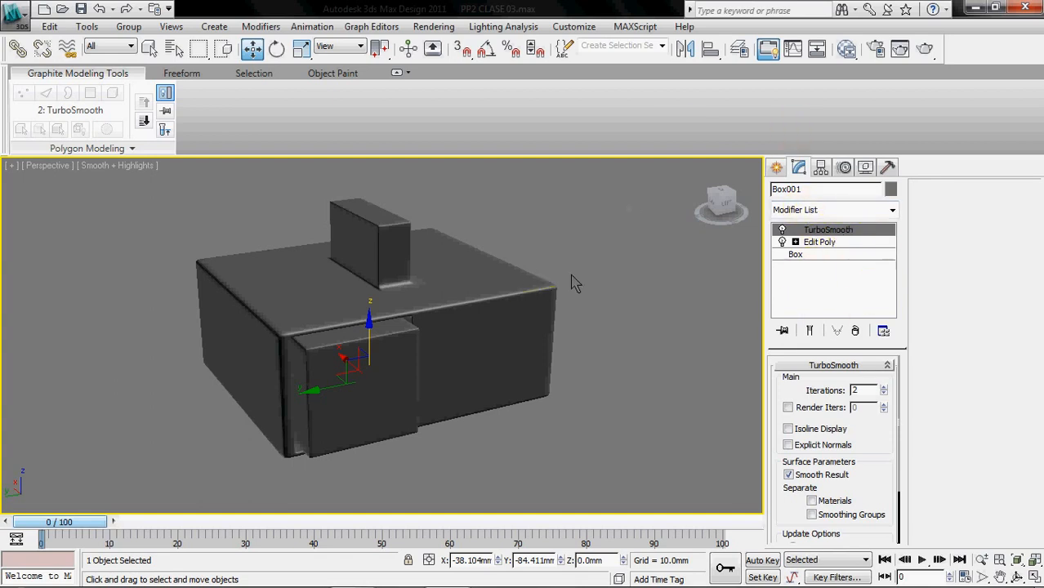
key(Delete)
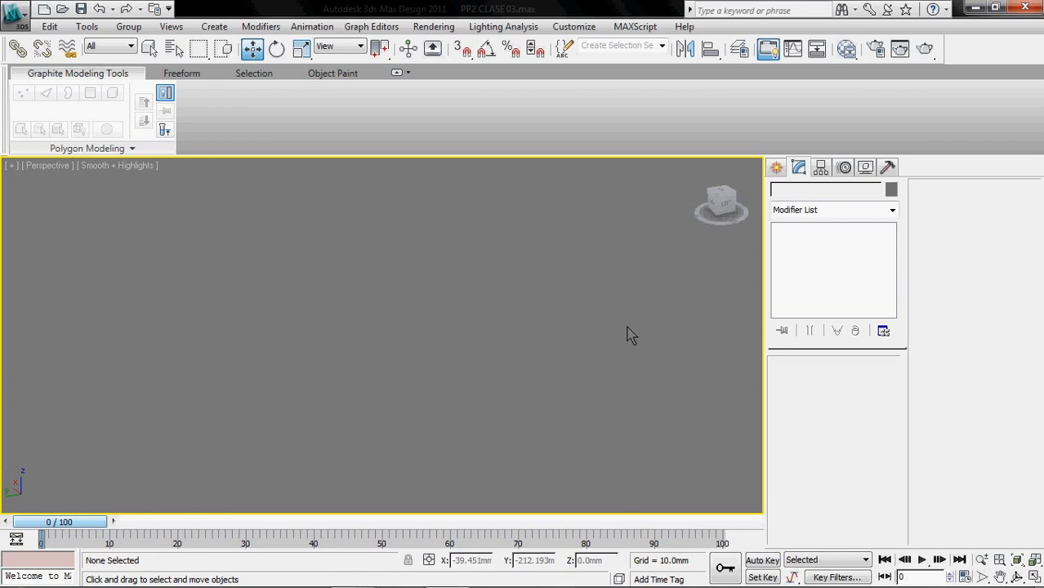
key(g)
key(z)
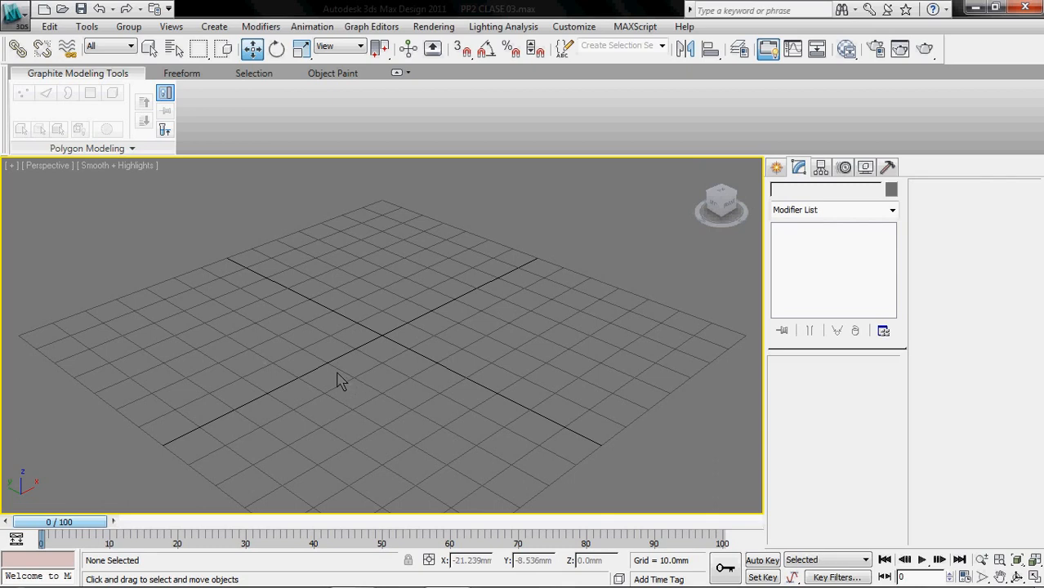
Create a standard box on the grid, about 48.6 mm long, 49.2 mm wide and 19.6 mm high
click(775, 167)
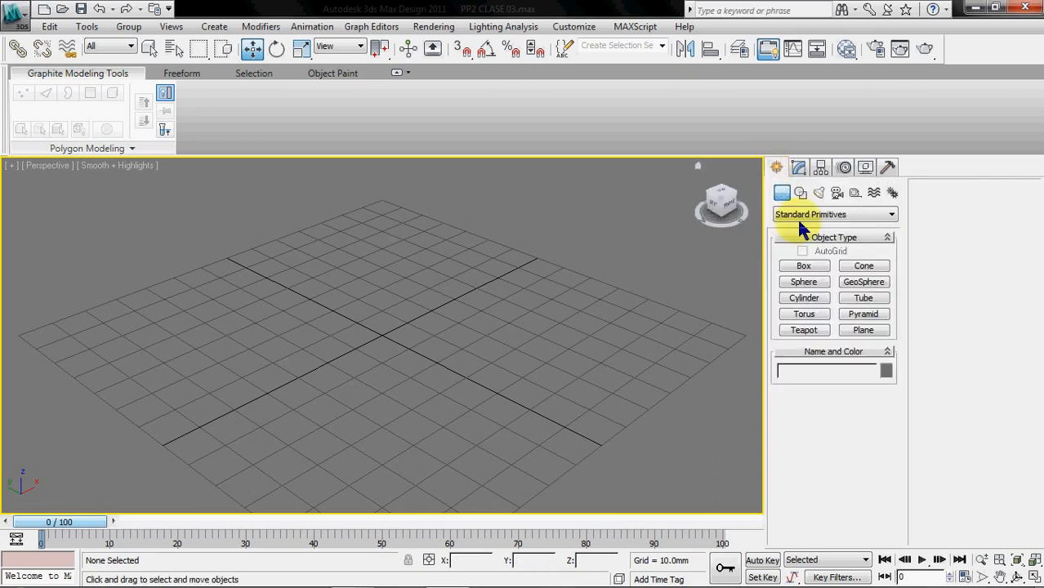
click(804, 268)
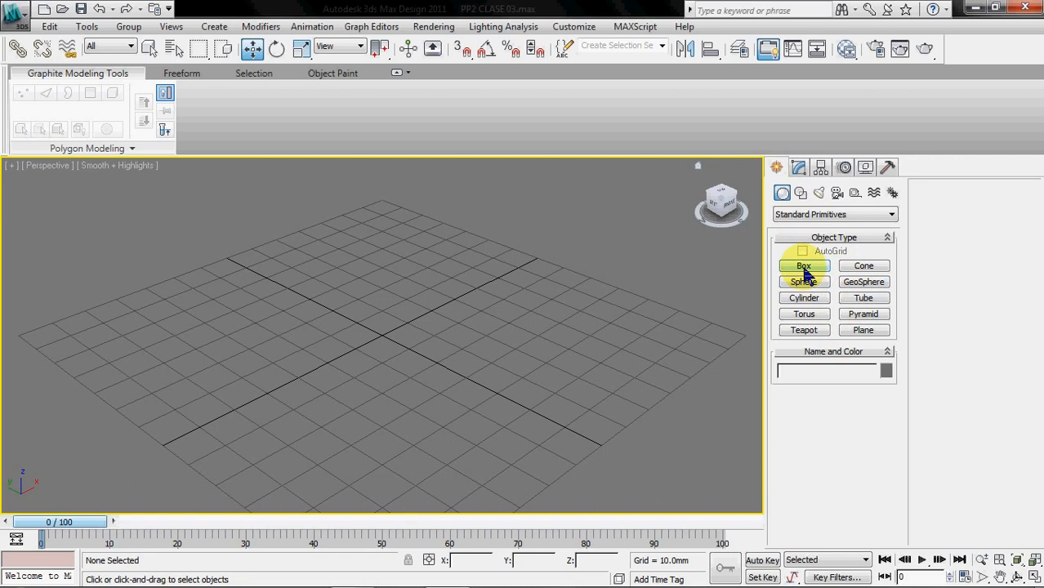
drag(280, 341, 533, 331)
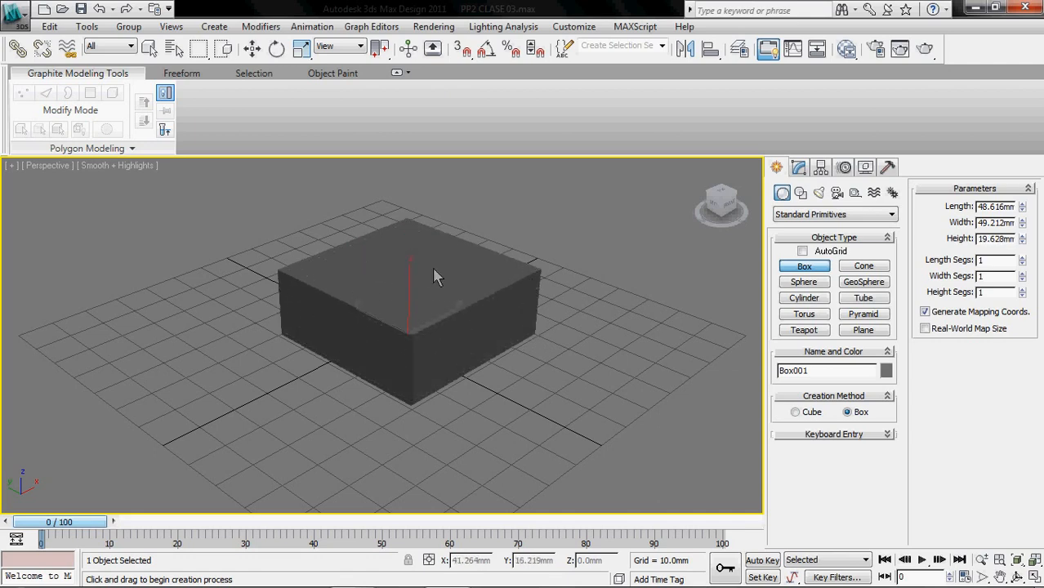
scroll(437, 310, up, 4)
scroll(453, 311, down, 2)
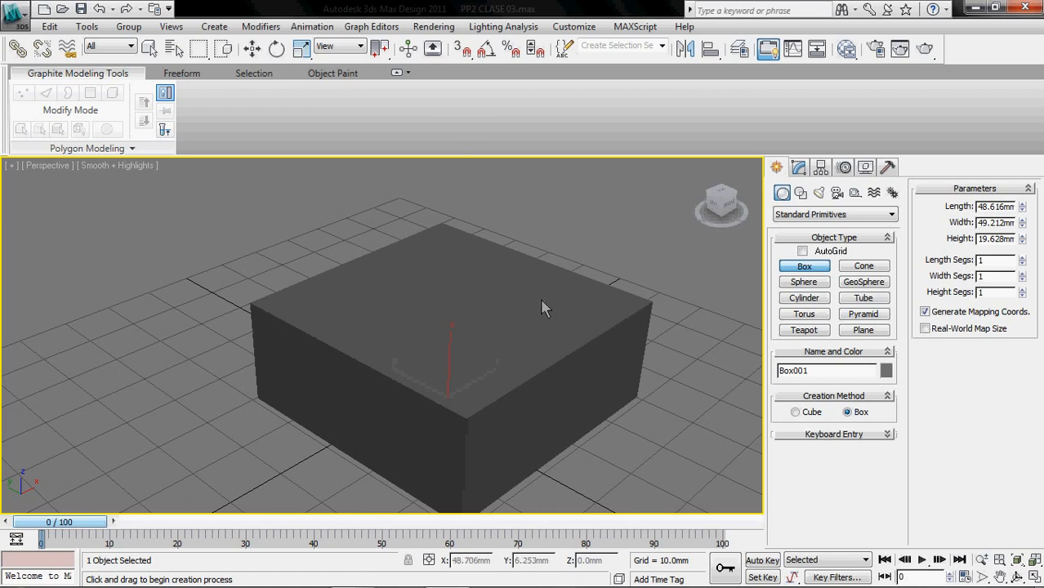
Add an Edit Poly modifier to the new box, enter Edge sub-object mode and turn on edged faces
click(799, 166)
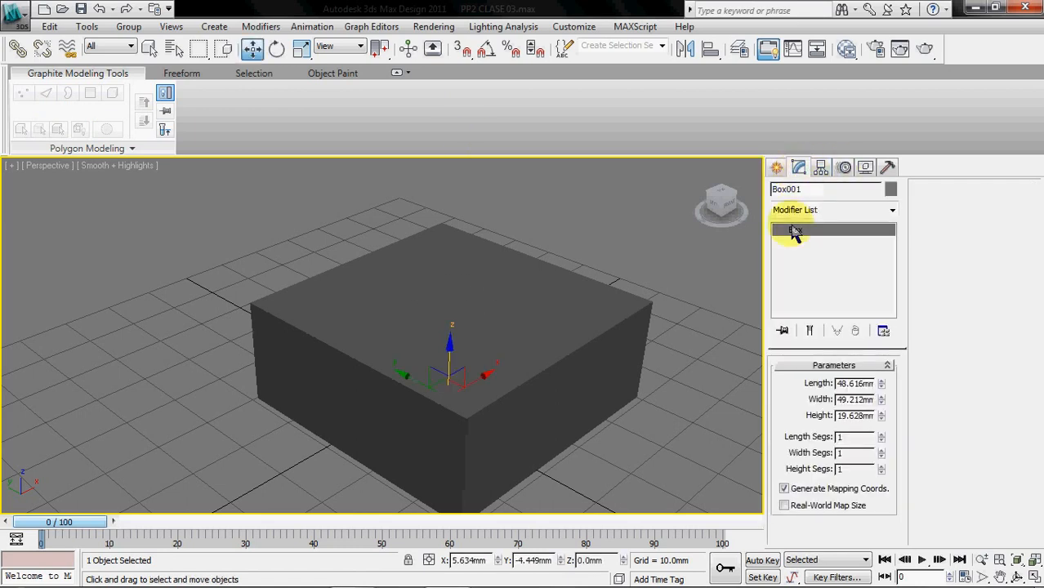
click(843, 212)
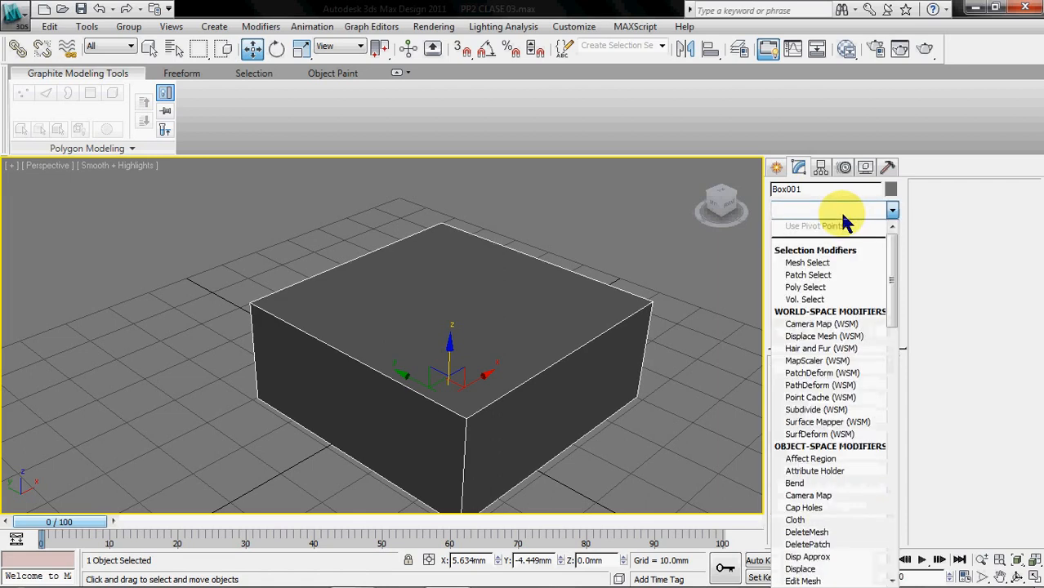
key(e)
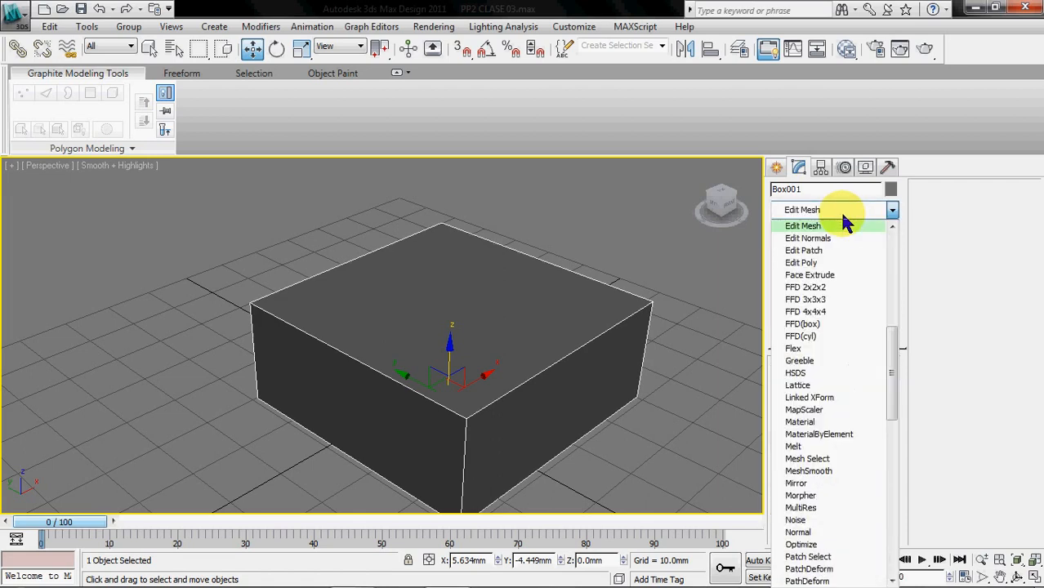
click(840, 263)
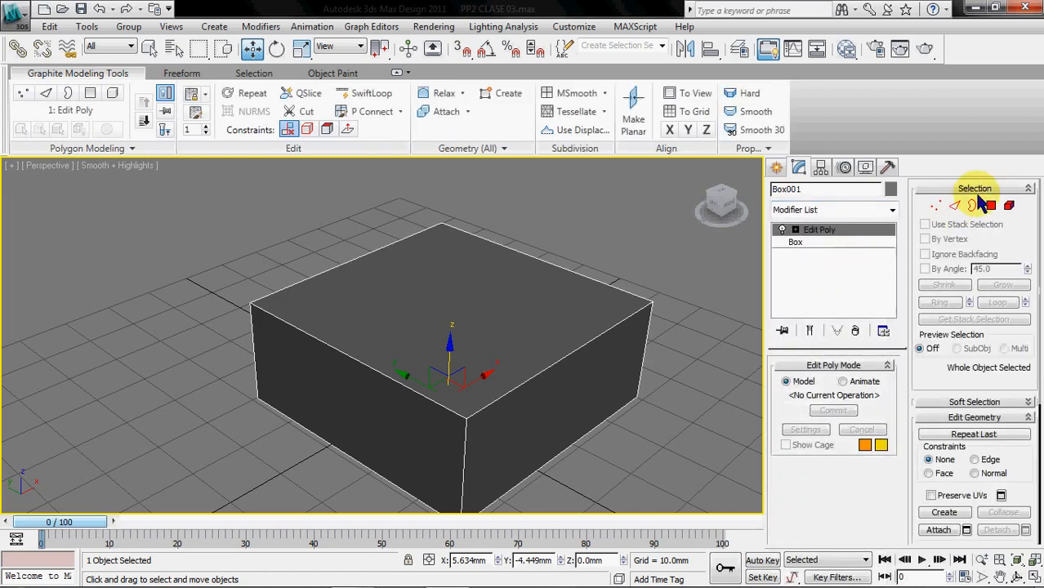
click(955, 205)
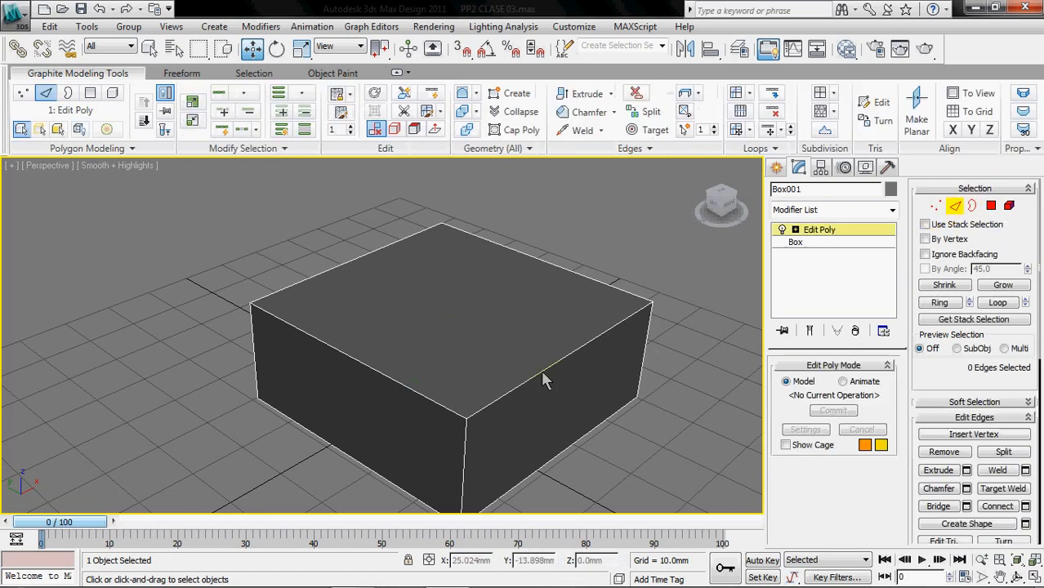
scroll(521, 350, down, 1)
key(F4)
middle_drag(516, 380, 423, 409)
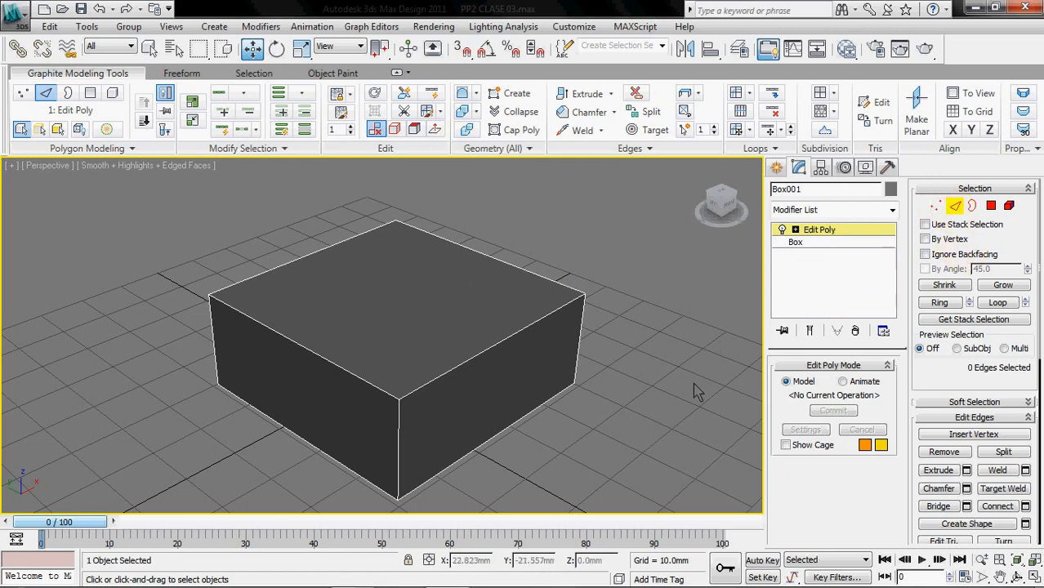
Select the ring of edges parallel to the box's front-left top edge and connect them with 2 segments and pinch 88
click(314, 357)
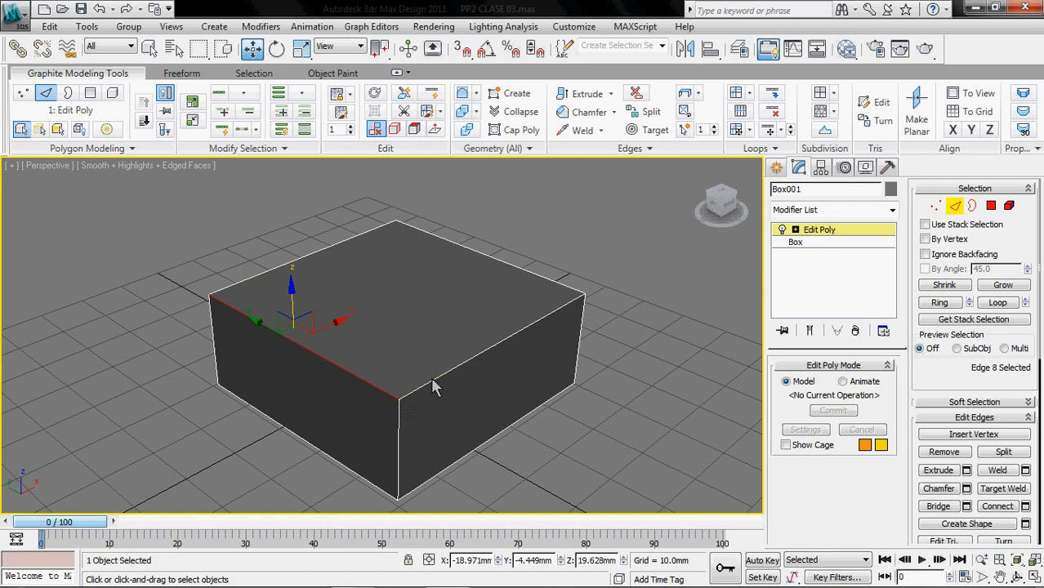
click(939, 302)
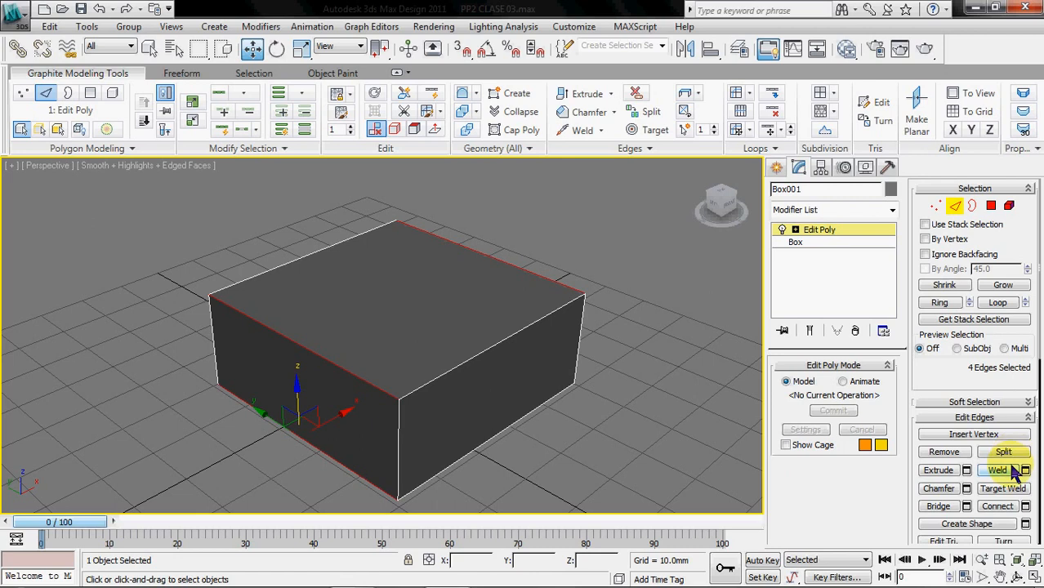
click(1025, 507)
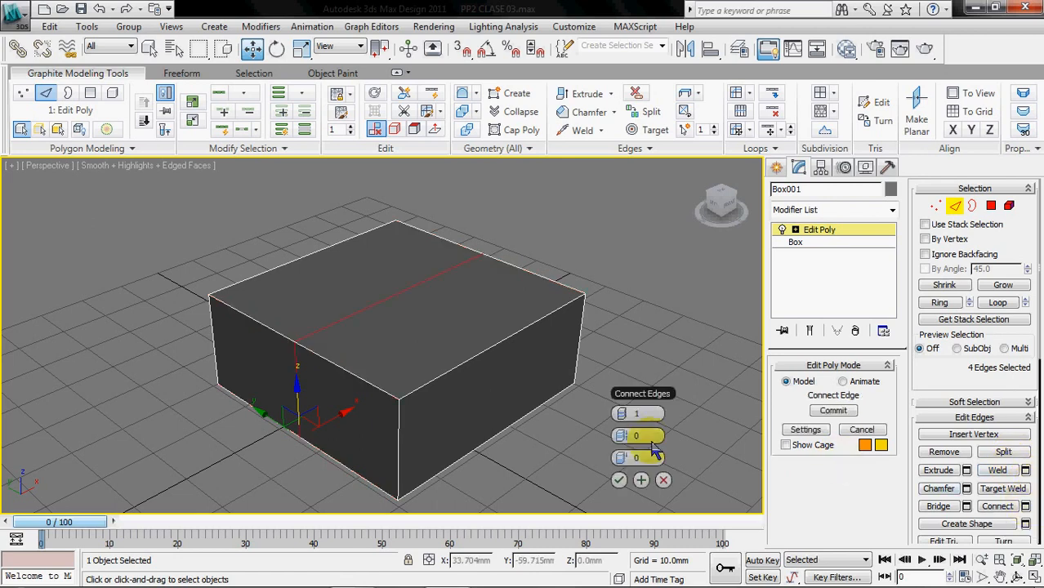
drag(634, 416, 634, 413)
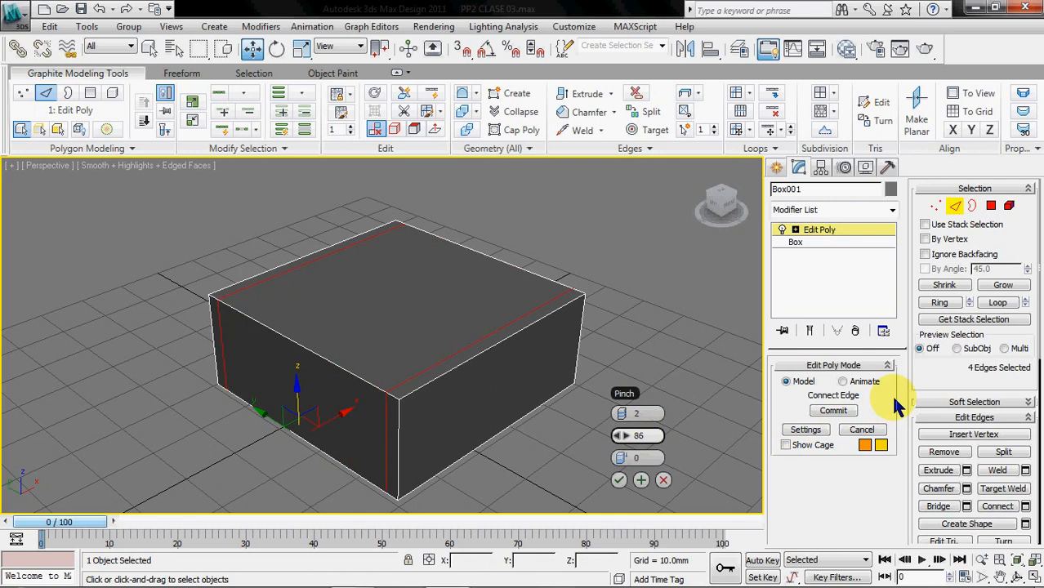
click(618, 480)
Select the edge ring parallel to the box's front-right top edge and connect it with 2 segments and pinch 88
click(475, 364)
click(940, 309)
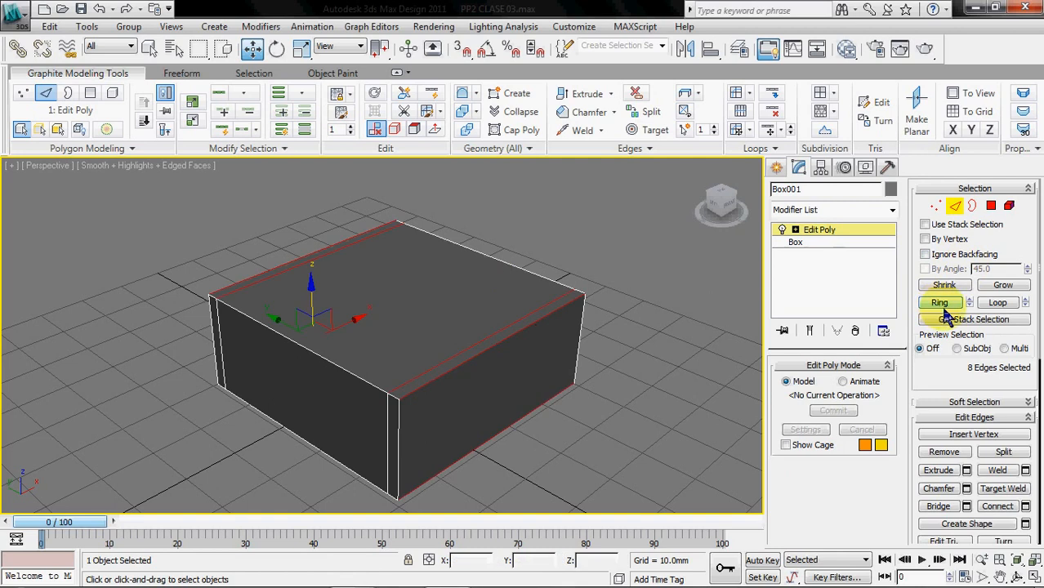
click(1025, 506)
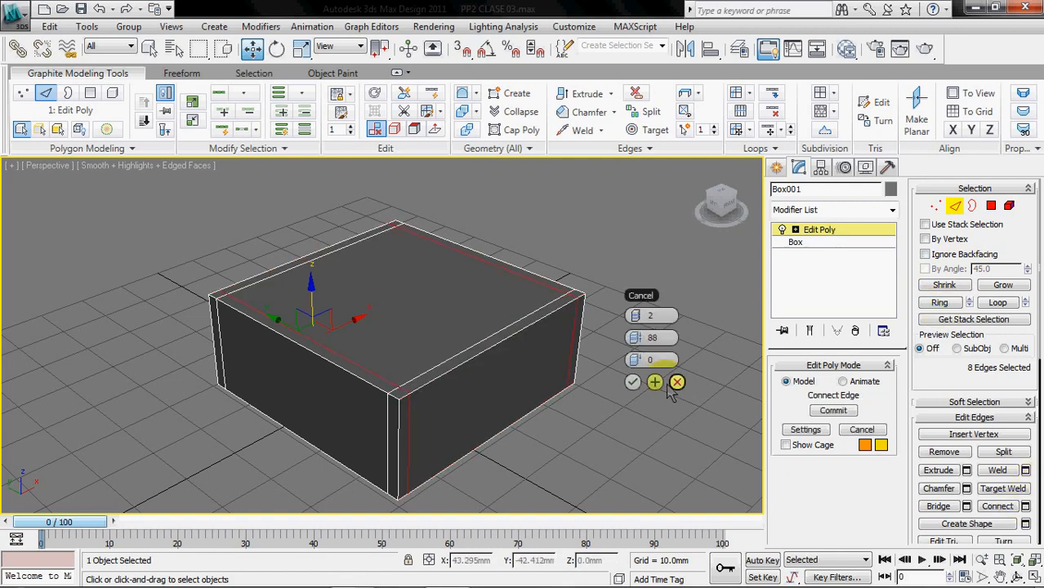
click(632, 382)
click(628, 421)
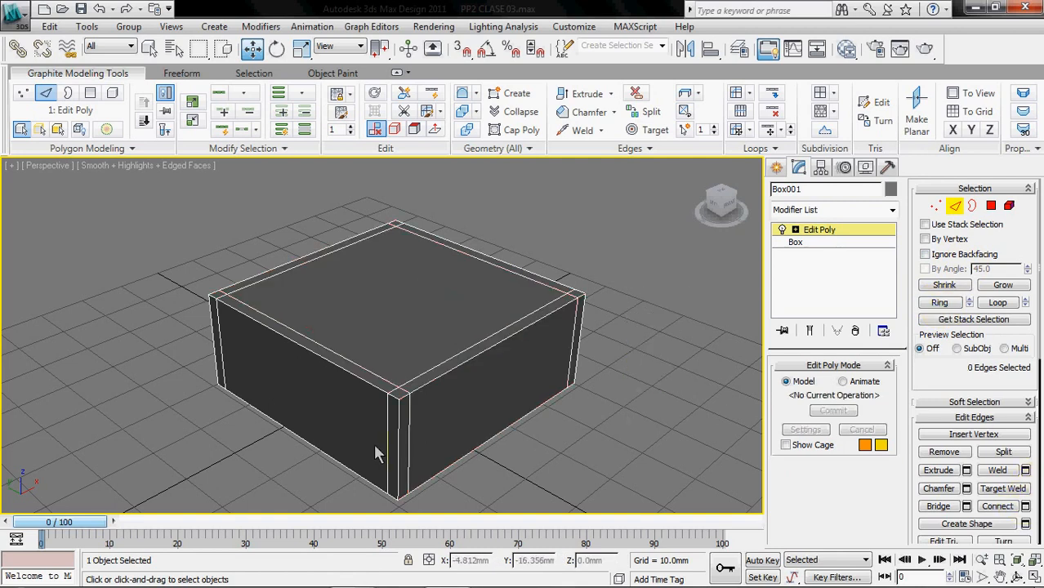
click(400, 456)
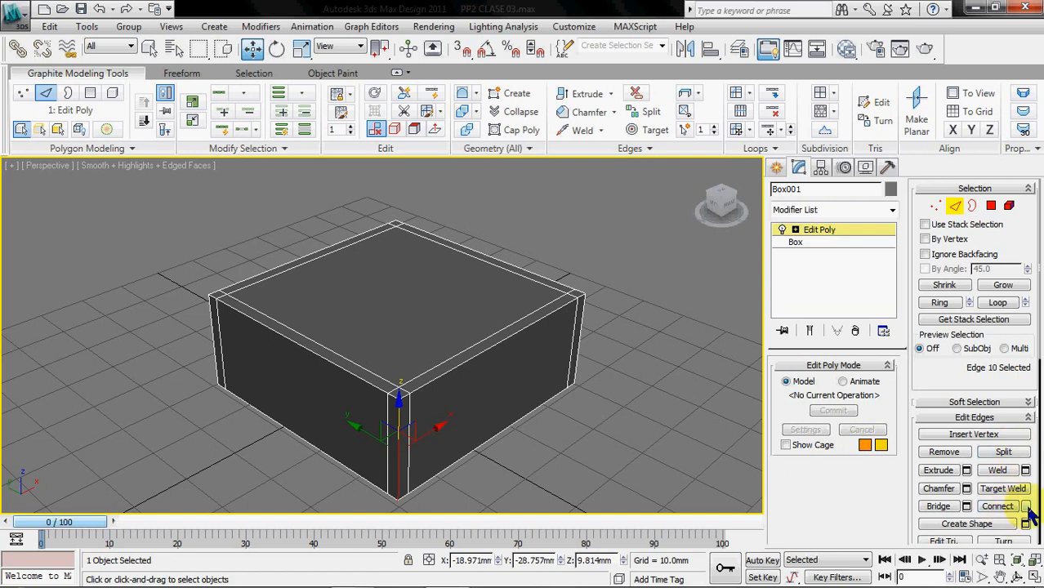
click(1025, 507)
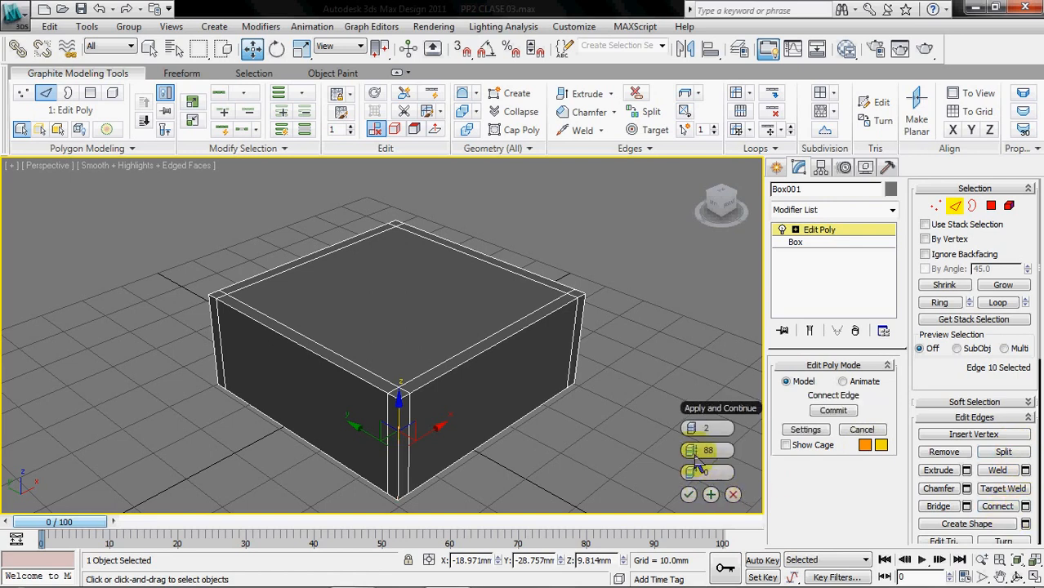
click(753, 494)
Select the full ring of vertical edges around the box and connect them with 2 segments and pinch 88
click(398, 445)
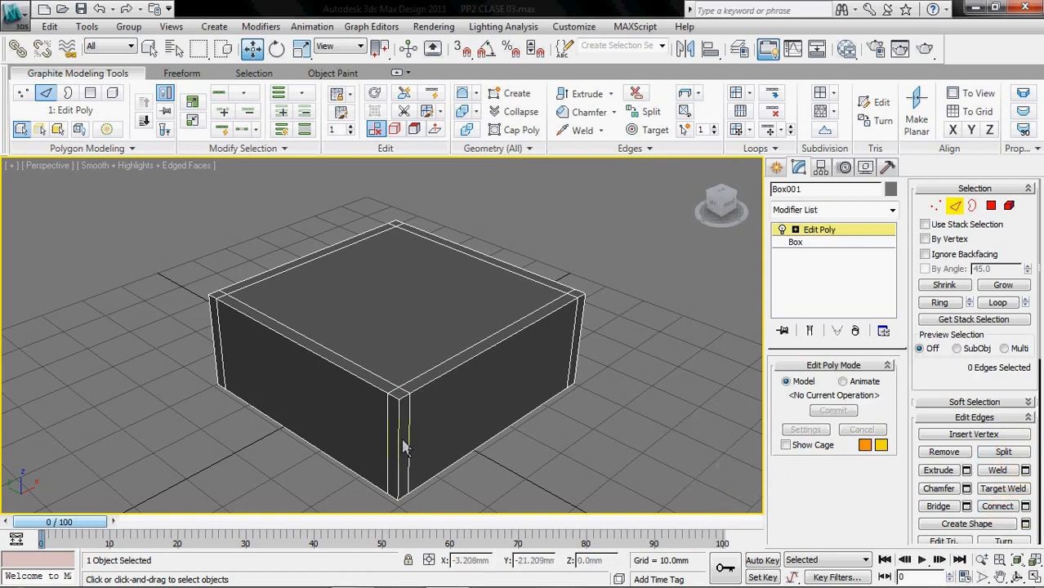
click(398, 445)
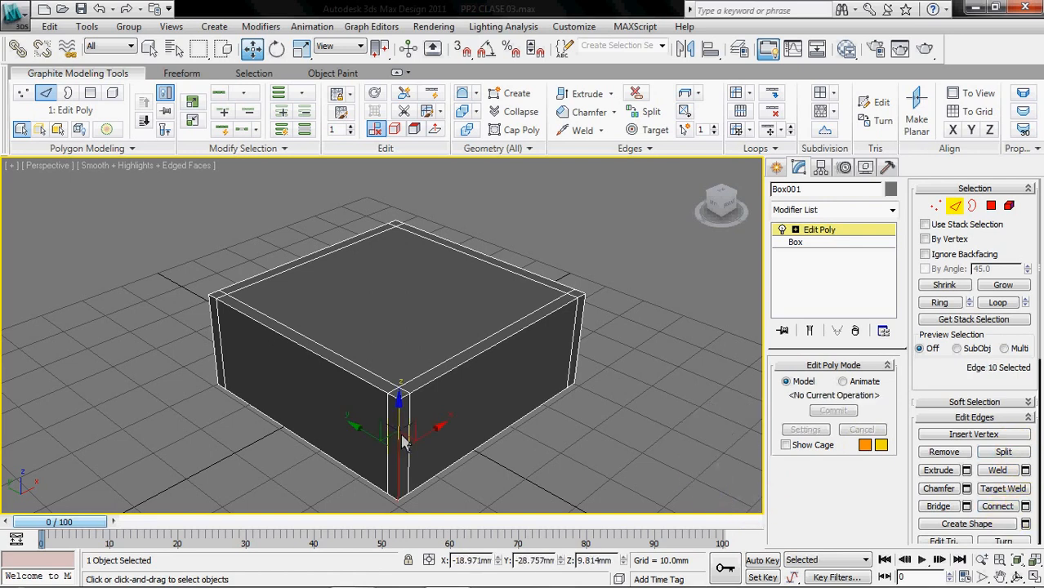
click(939, 303)
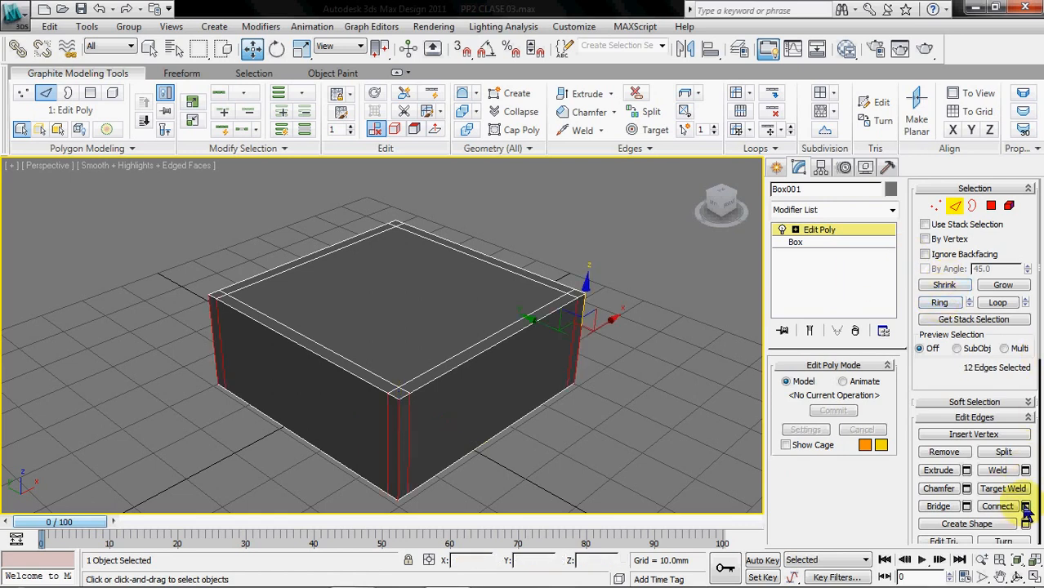
click(1027, 507)
click(706, 384)
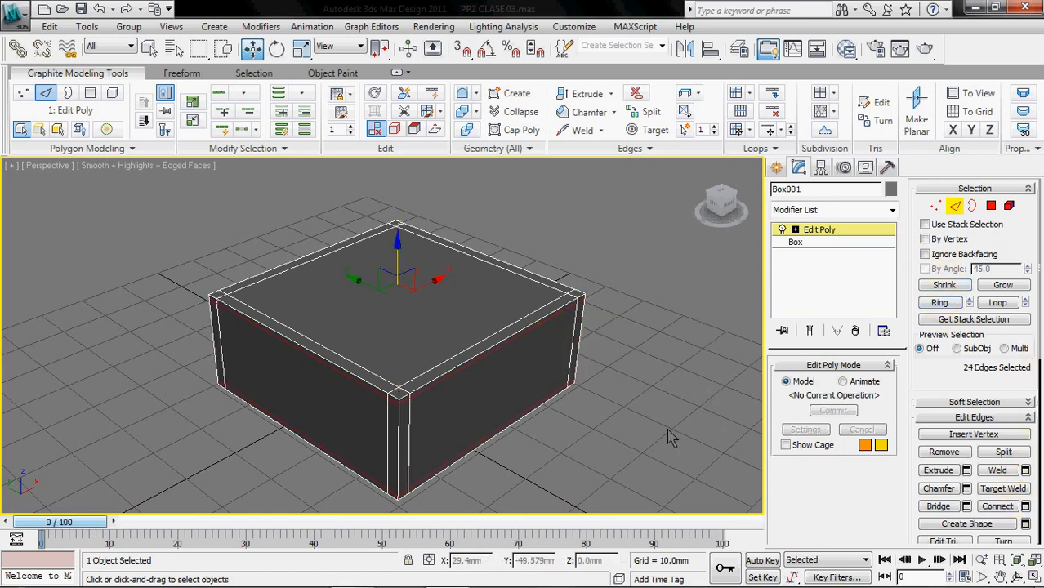
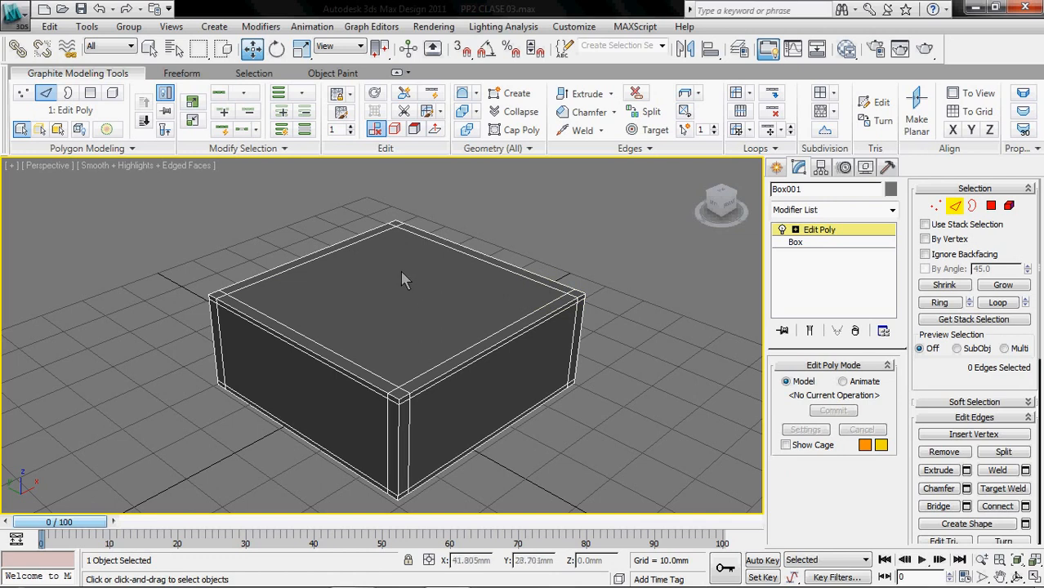
Connect the edge ring parallel to the front-left side with 1 segment, forming a loop across the middle of the box
click(337, 364)
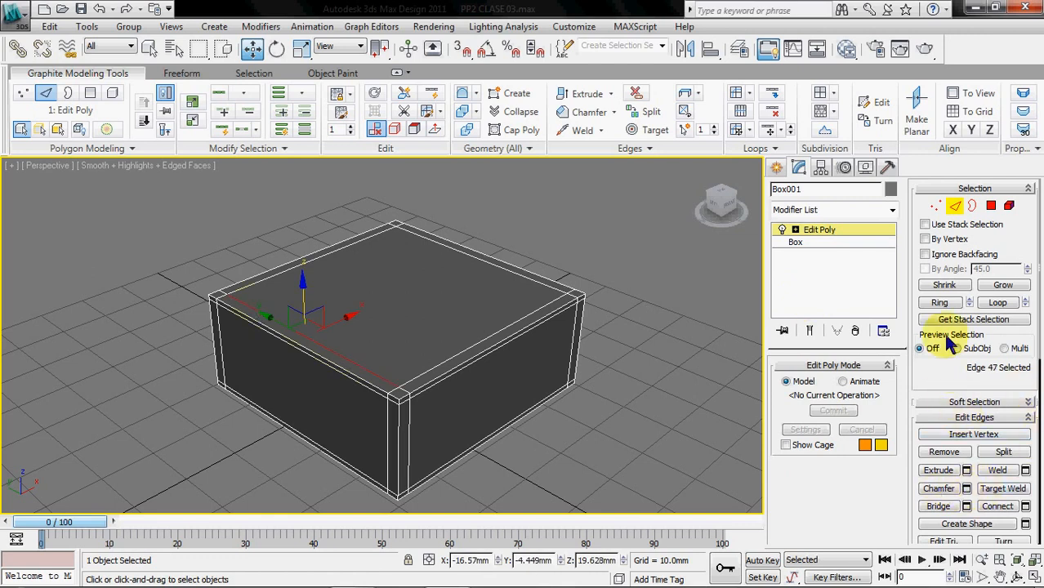
click(941, 307)
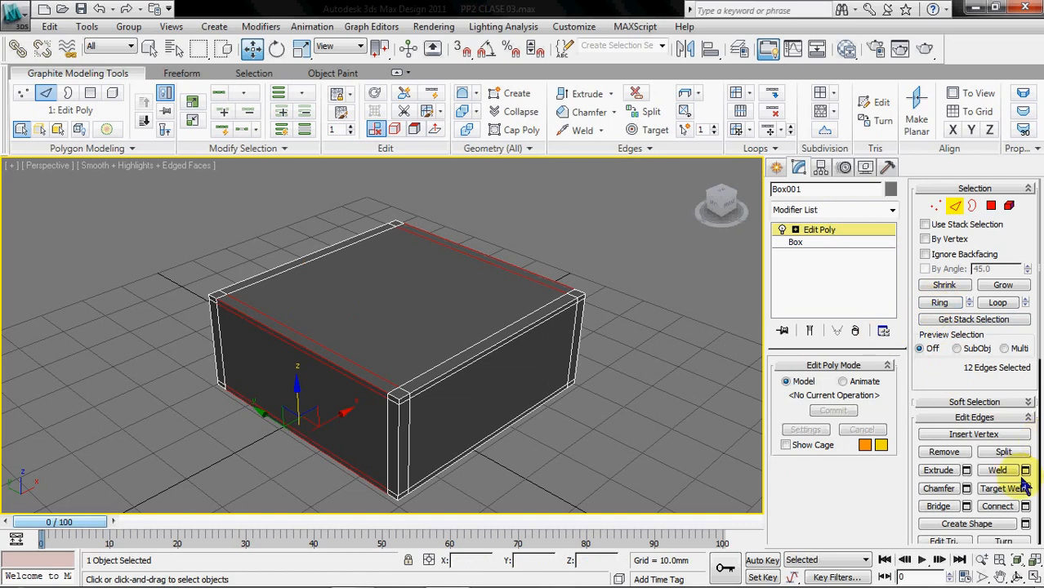
click(1024, 506)
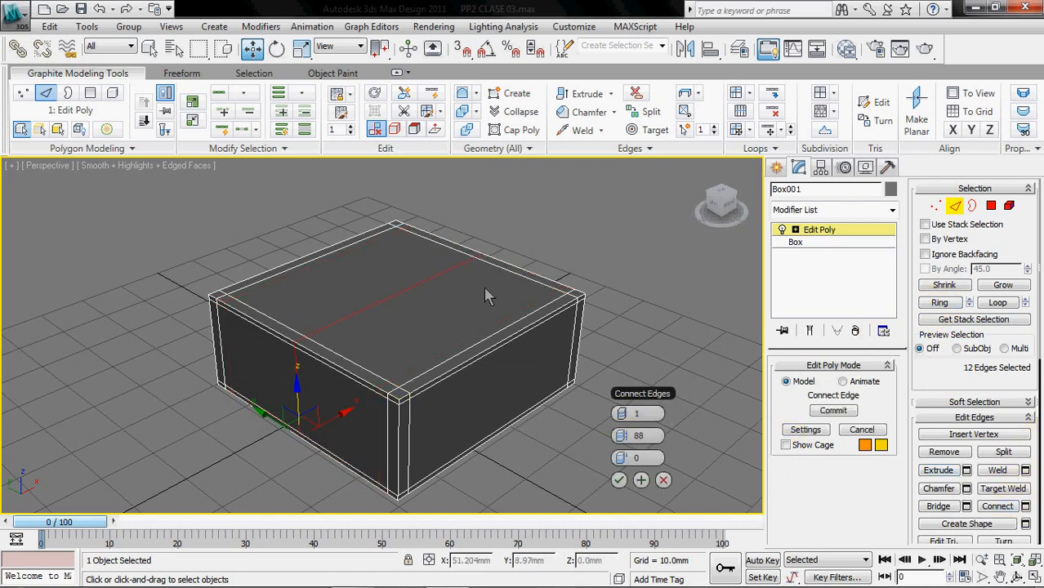
click(618, 479)
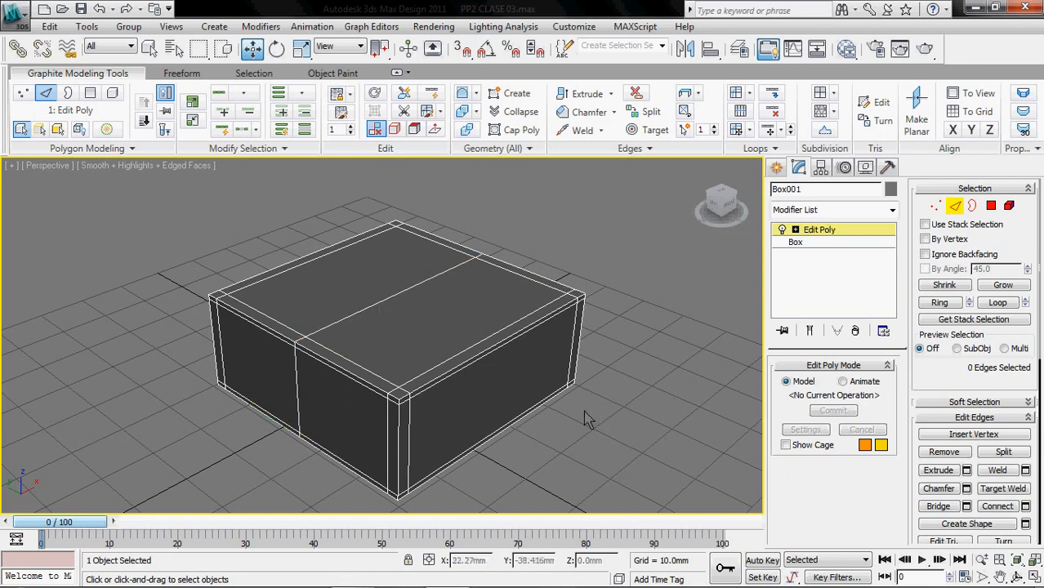
Connect the edge ring parallel to the front-right side with 1 segment, forming a second loop that crosses the centre of the top face
click(498, 351)
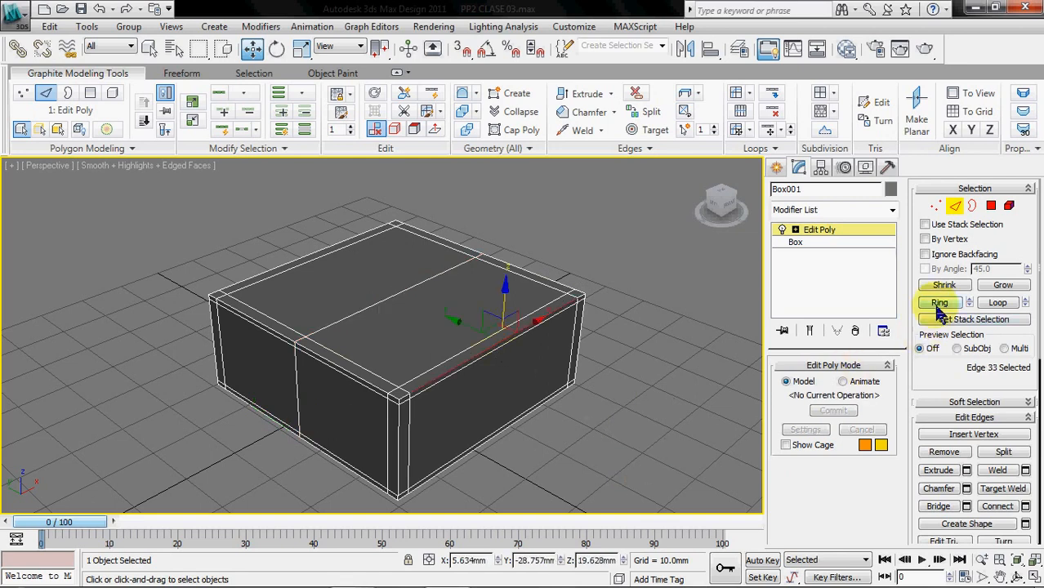
click(938, 303)
click(1024, 507)
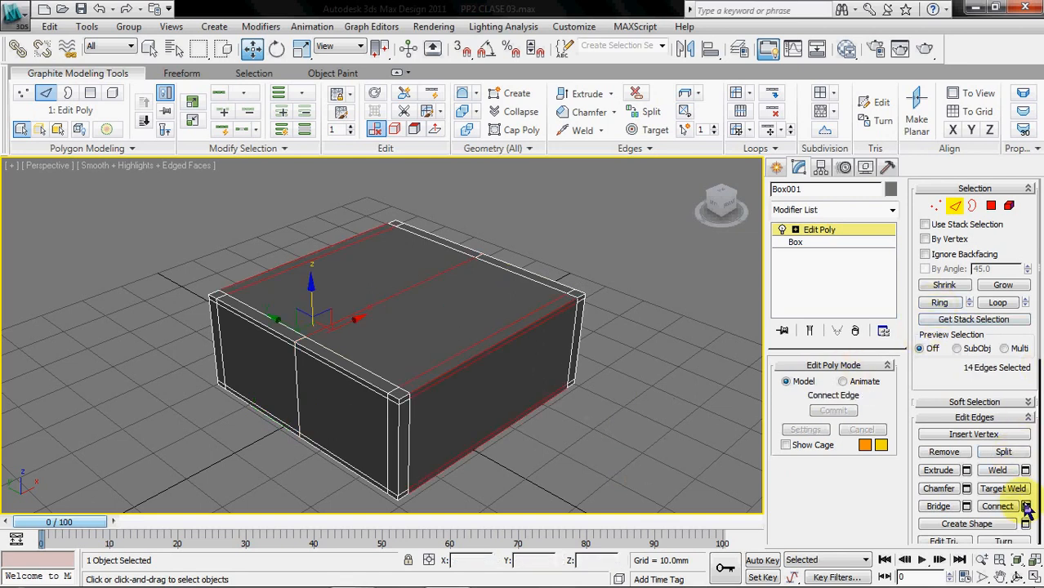
click(632, 381)
click(547, 374)
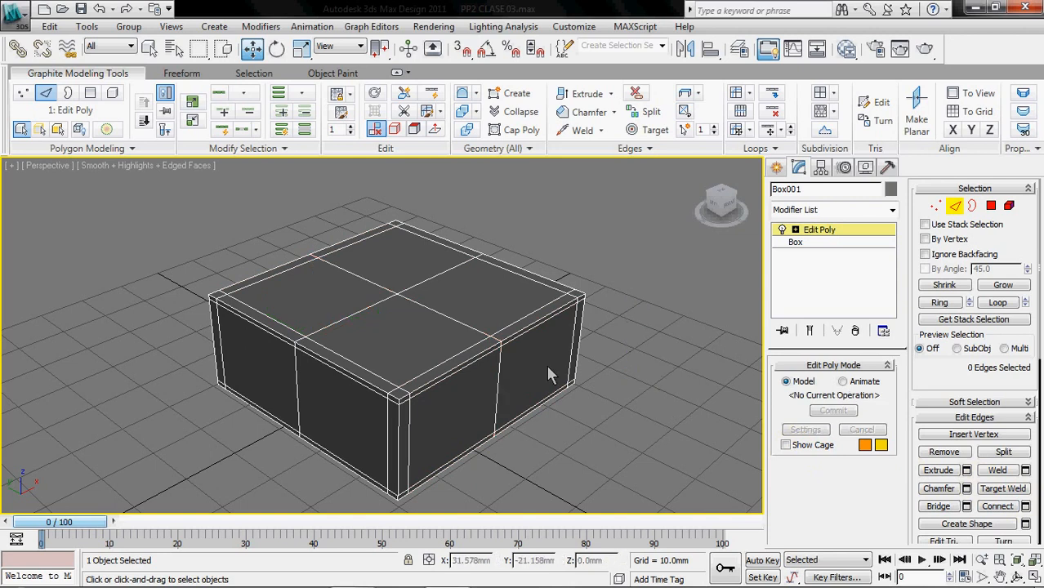
At vertex level, connect the top face's centre vertex to its left inner corner vertex
alt+middle_drag(392, 317, 366, 373)
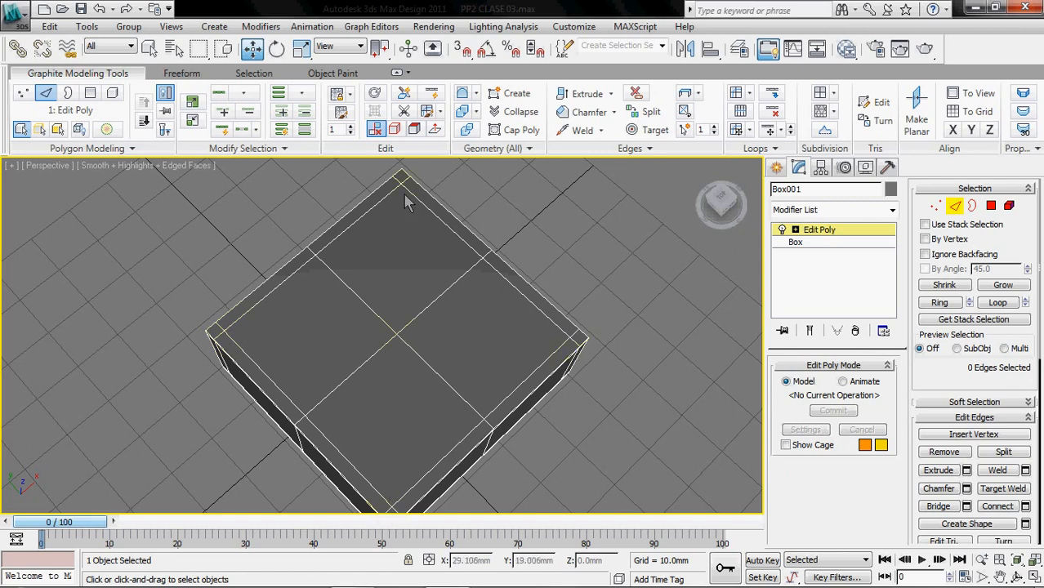
click(936, 206)
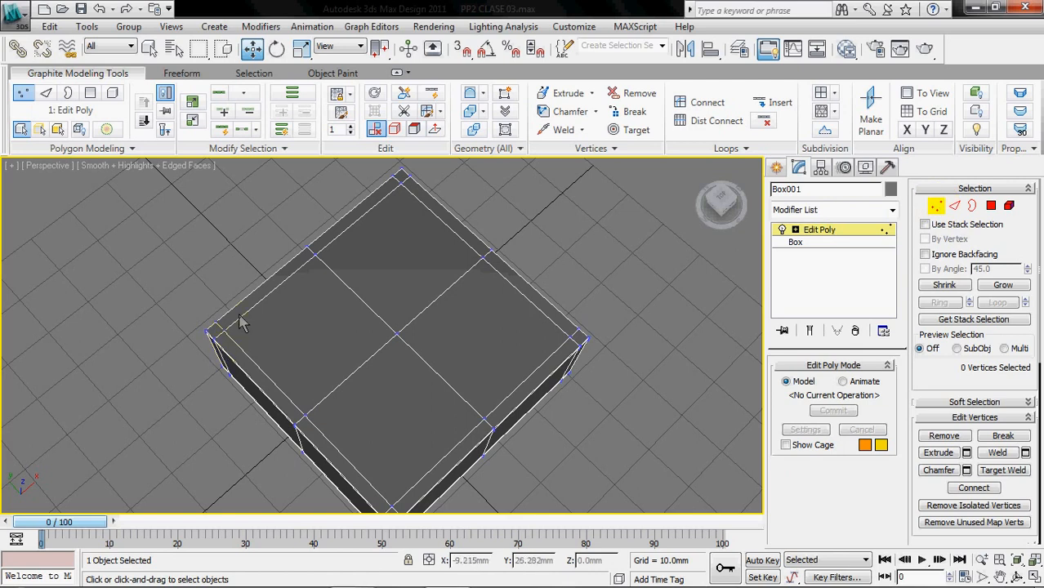
click(222, 337)
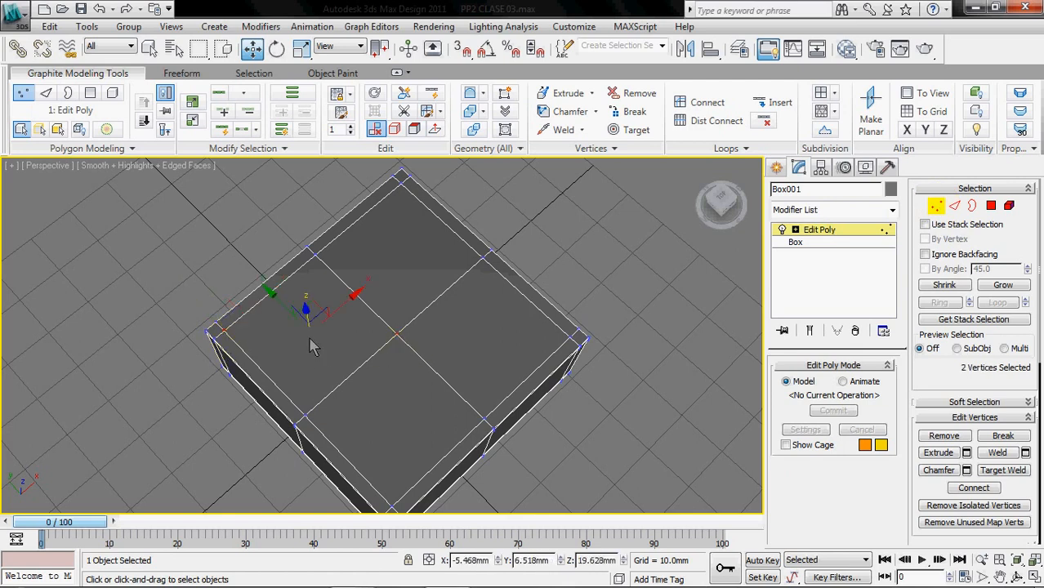
click(973, 487)
click(593, 276)
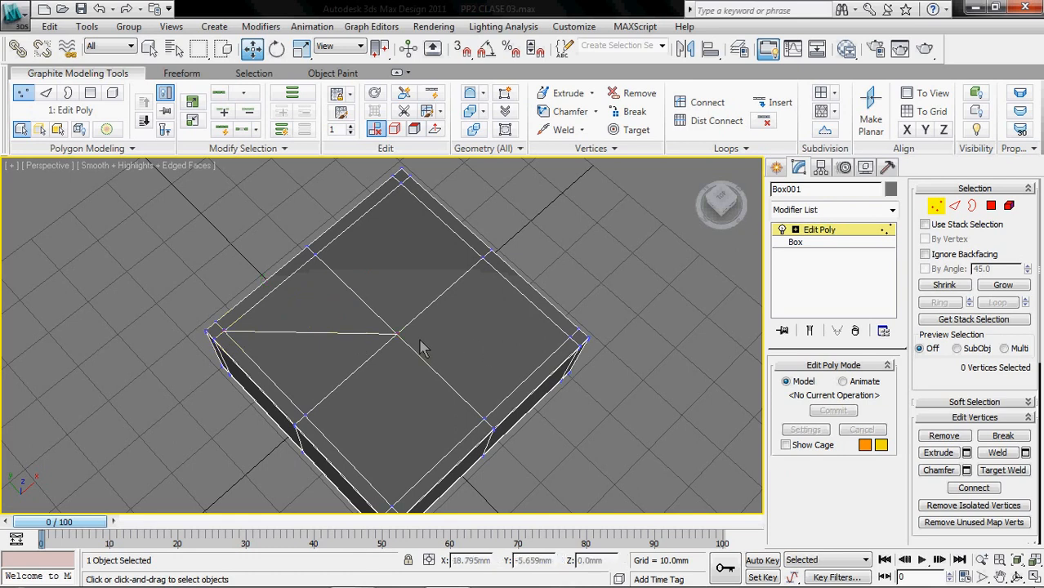
Connect the top face's centre vertex to its right inner corner vertex
click(398, 334)
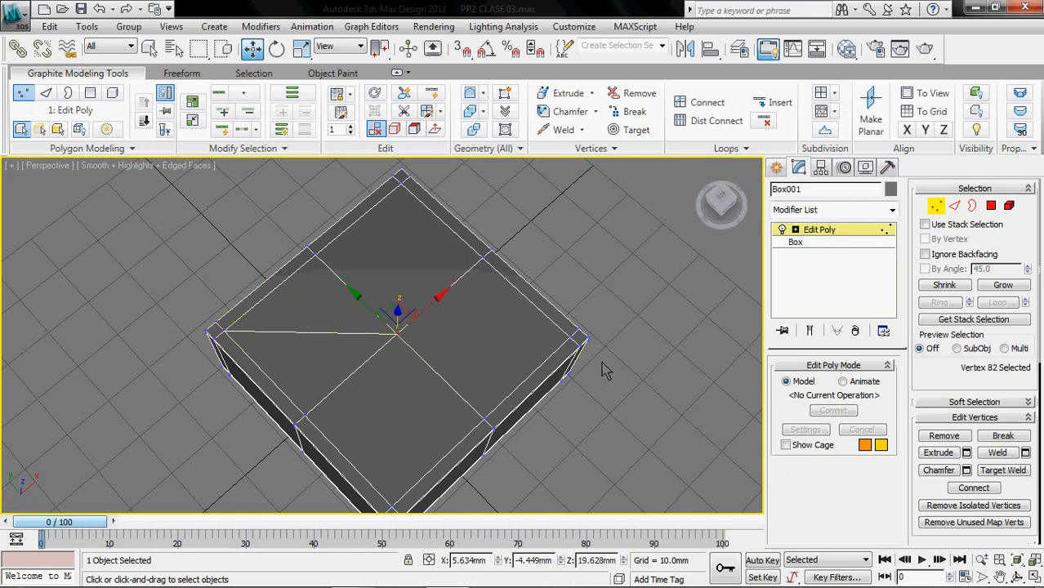
ctrl+click(573, 344)
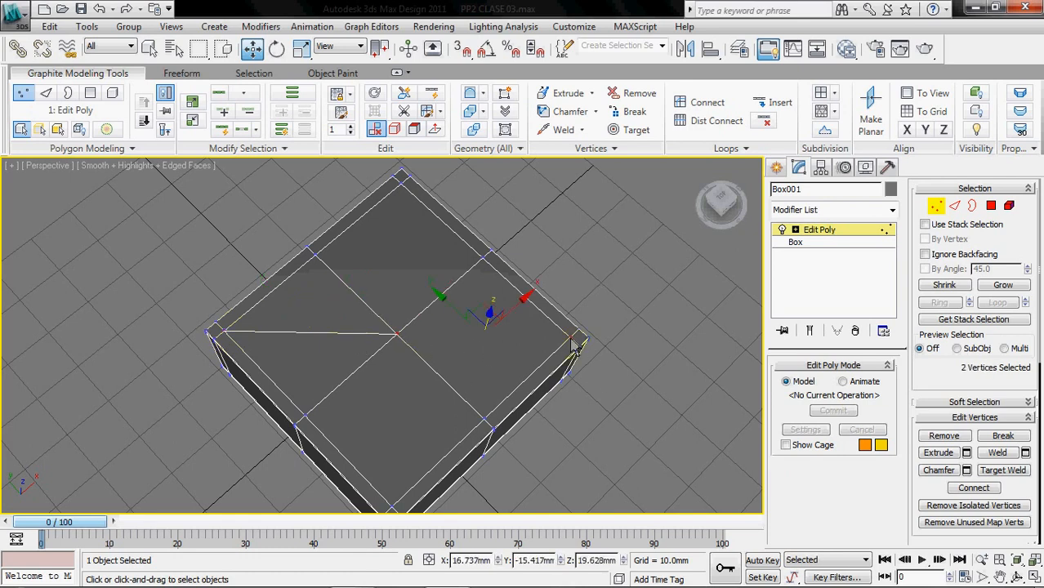
click(965, 488)
click(683, 364)
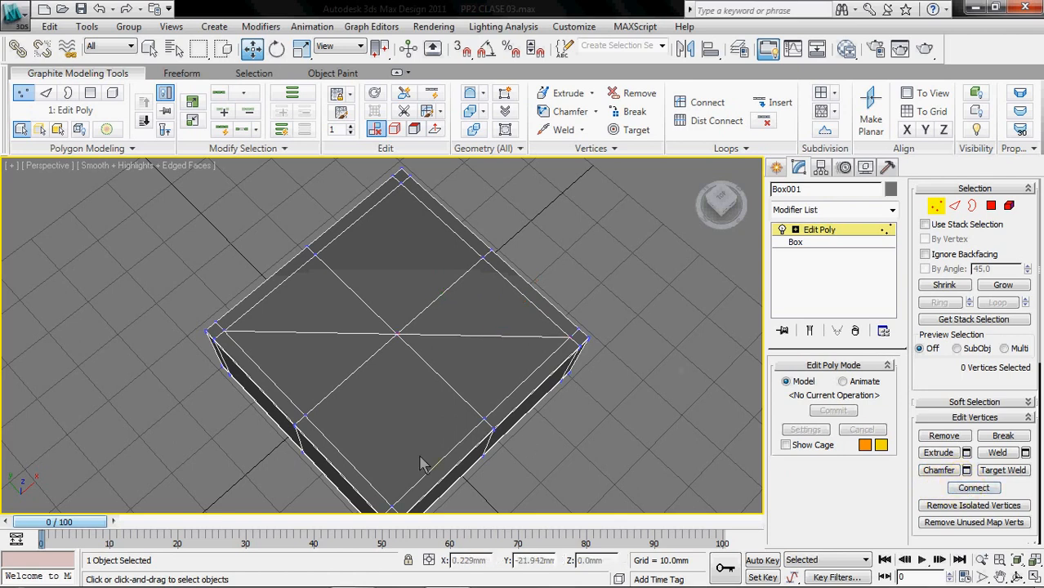
Connect the centre vertex to the front and back inner corner vertices of the top face
click(390, 511)
ctrl+click(395, 336)
ctrl+click(399, 187)
click(974, 488)
click(662, 414)
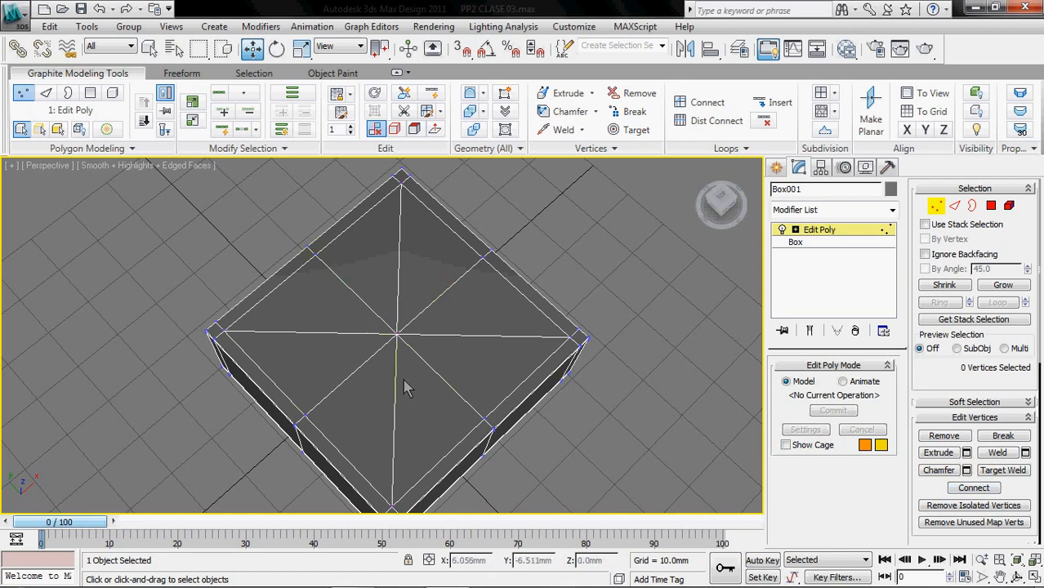
Chamfer the top face's centre vertex by 14.502 mm to form an octagon
click(397, 332)
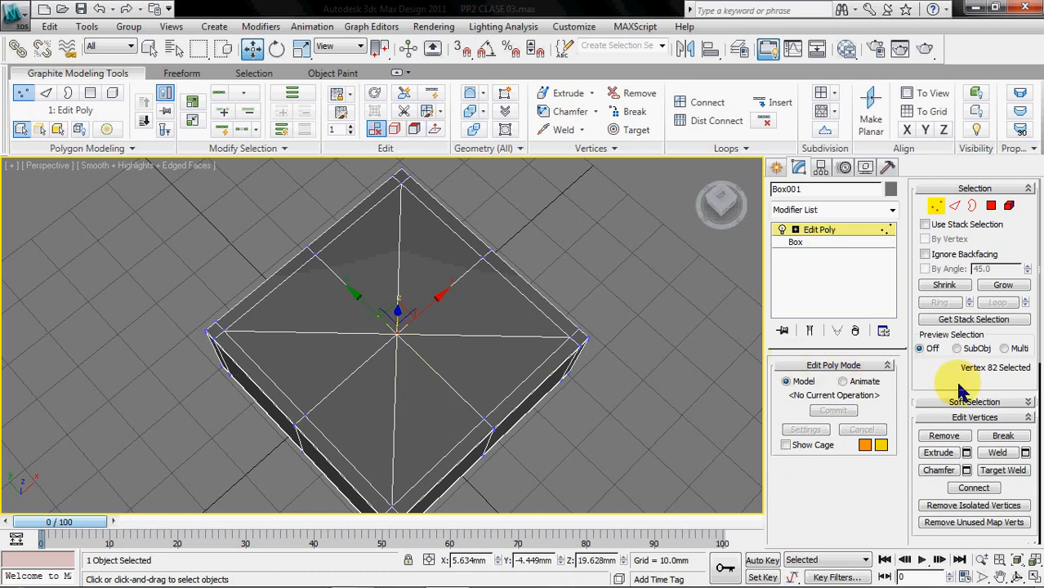
scroll(960, 387, down, 2)
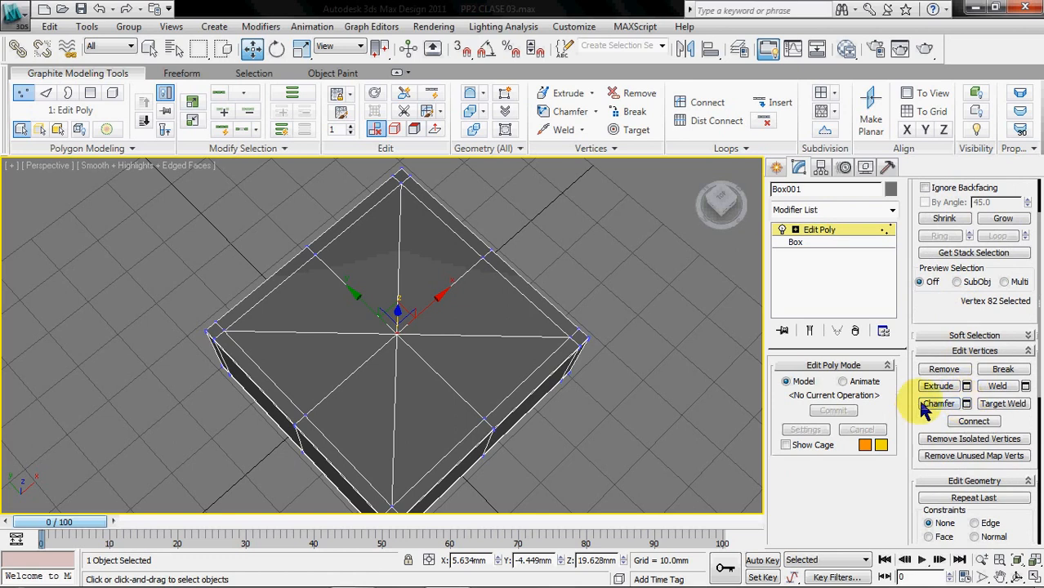
click(966, 404)
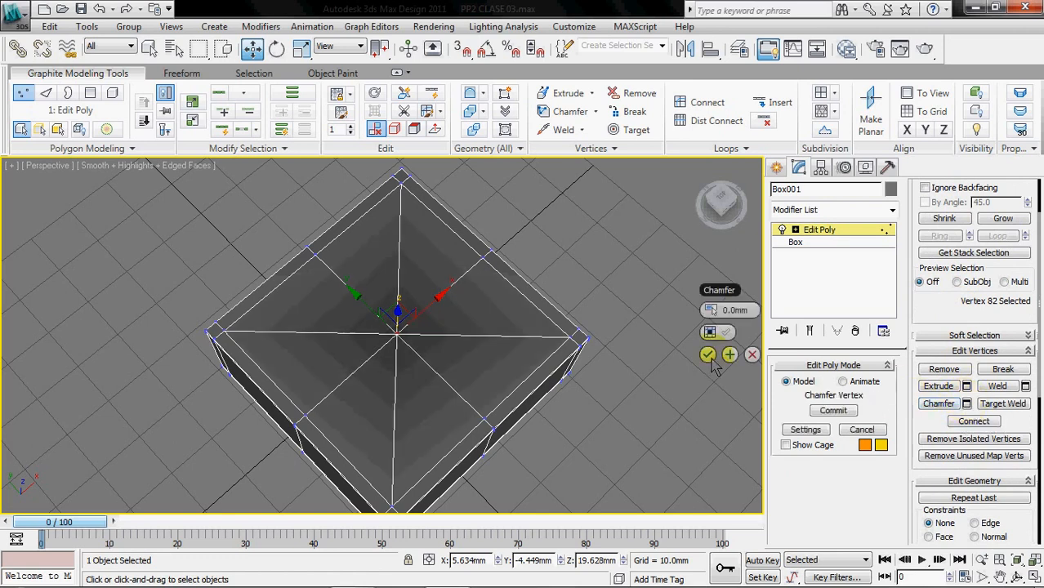
drag(724, 311, 781, 317)
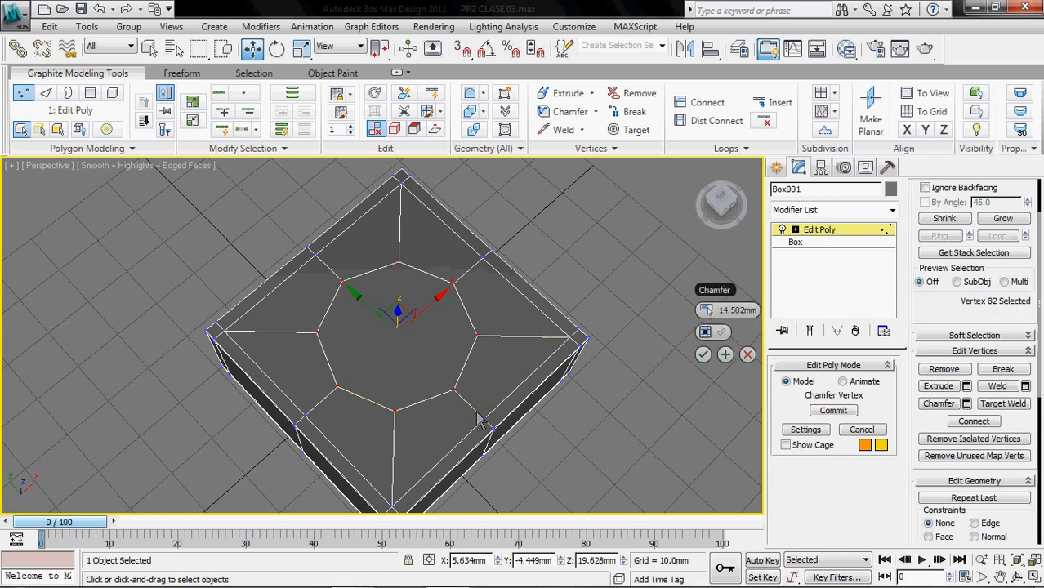
click(702, 354)
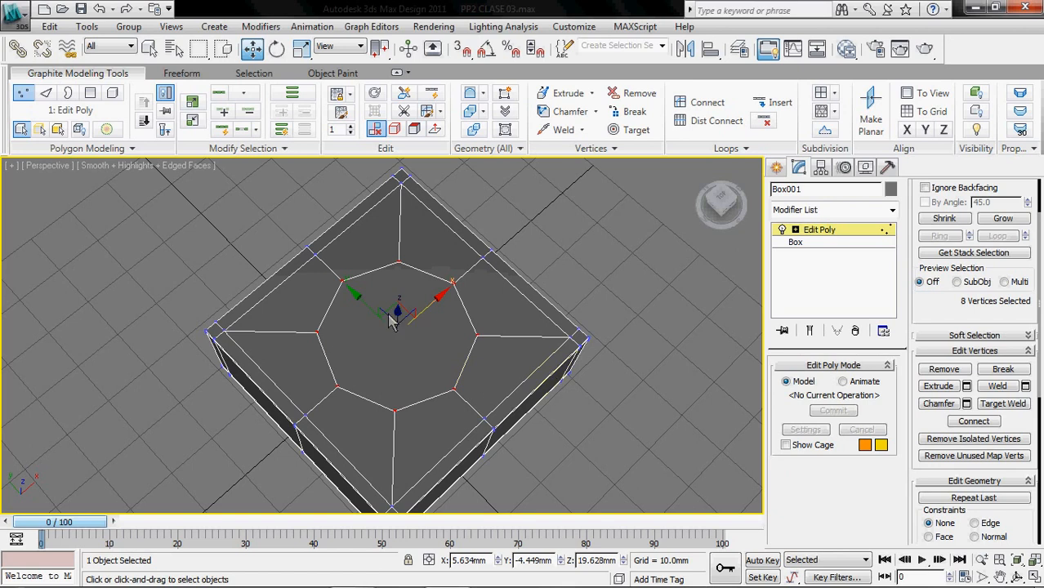
drag(931, 304, 953, 445)
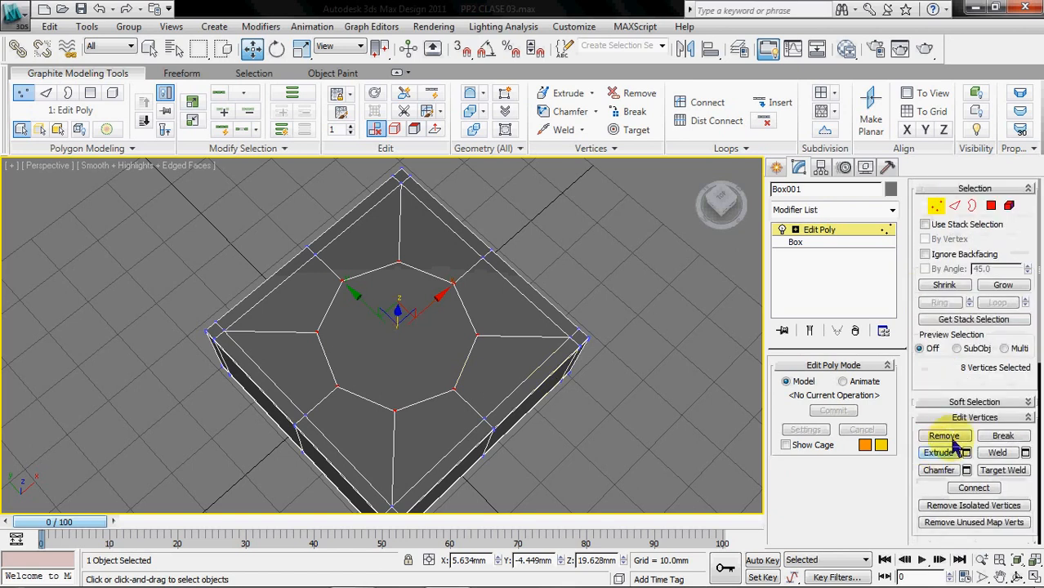
At polygon level, select the octagonal polygon in the box's top face and inset it by about 1.333 mm
click(990, 205)
click(430, 354)
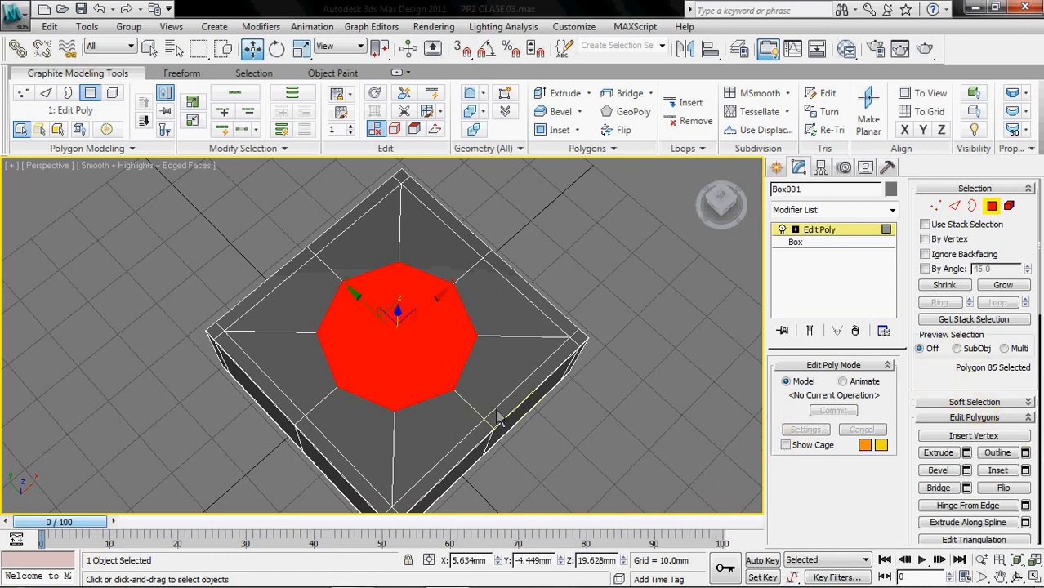
click(1024, 470)
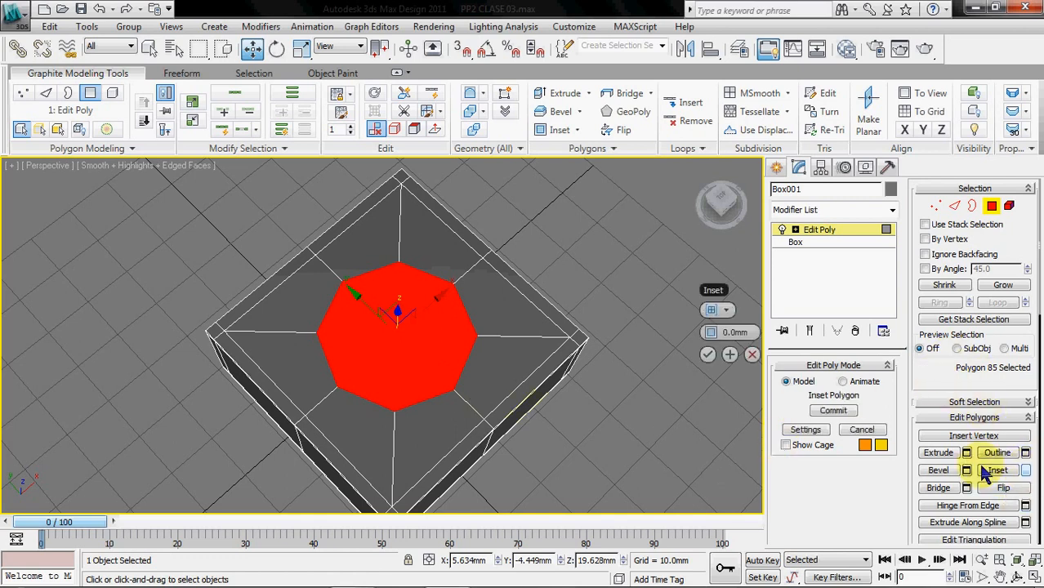
drag(707, 332, 707, 325)
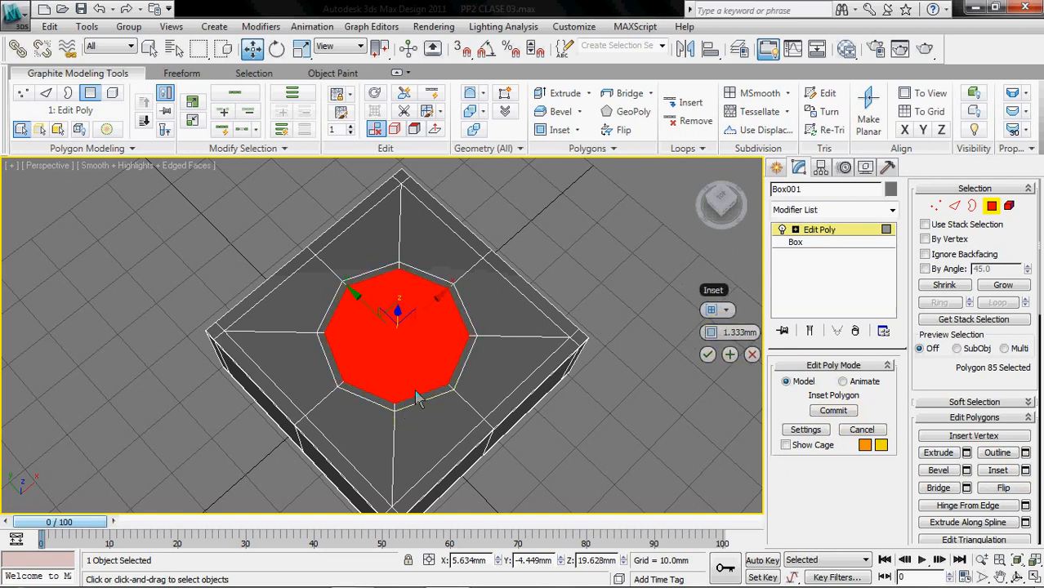
click(707, 354)
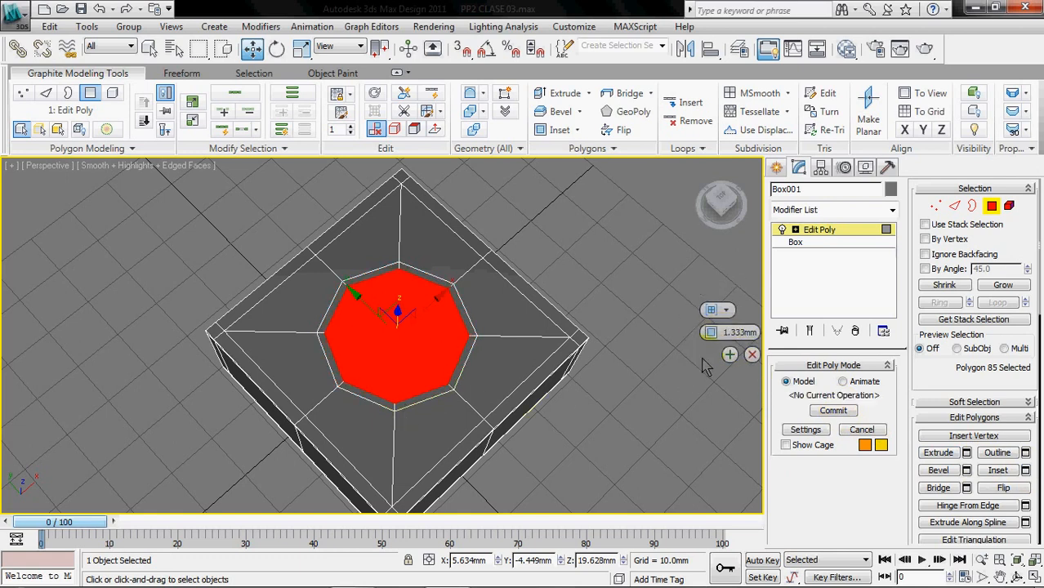
Extrude the inner octagonal polygon upward by about 26.17 mm and inset the column's top face by 1.333 mm
alt+middle_drag(530, 425, 607, 396)
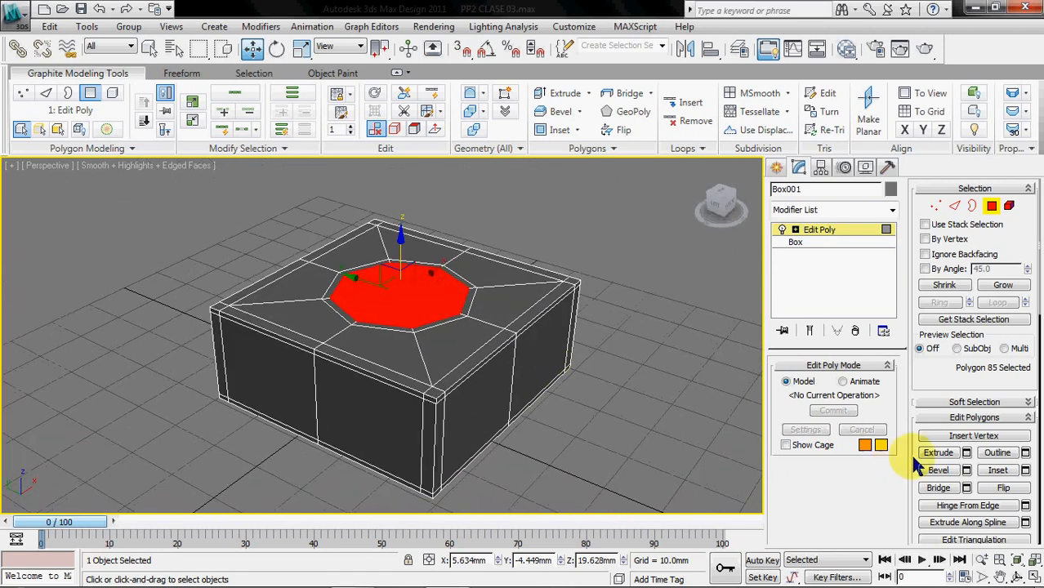
click(966, 453)
alt+middle_drag(679, 425, 694, 408)
drag(701, 393, 824, 390)
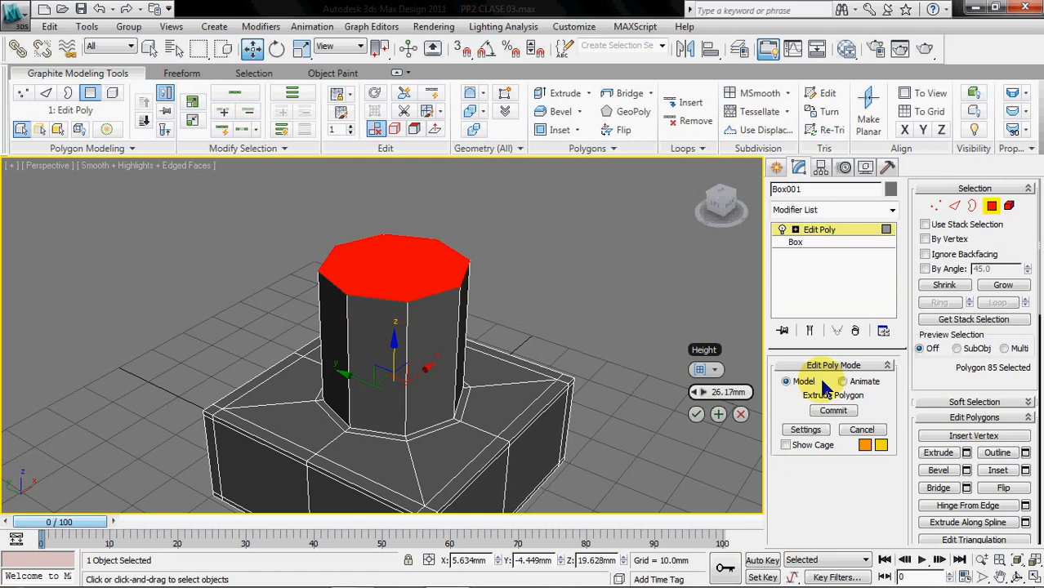
click(702, 415)
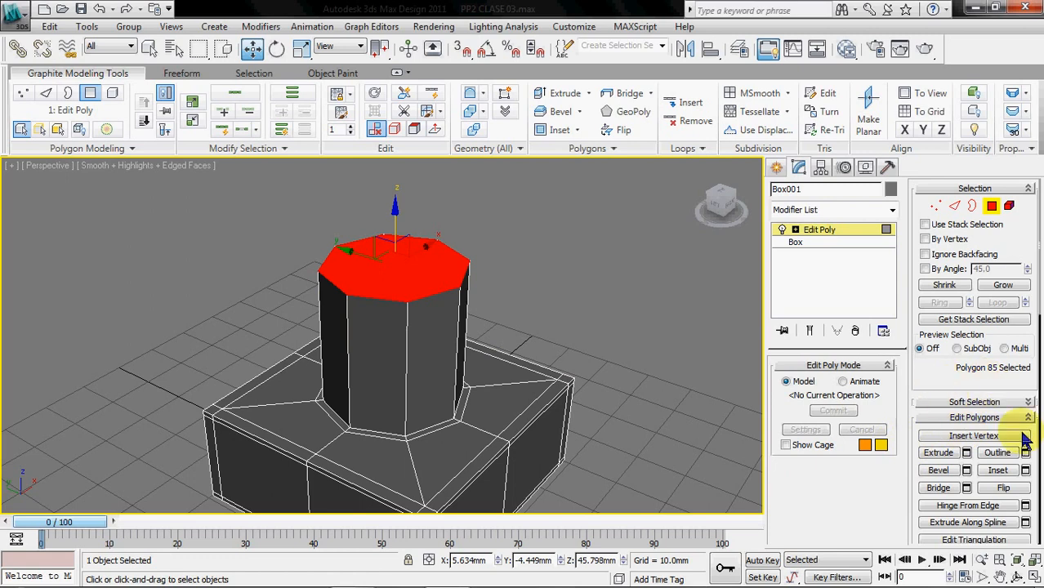
click(1025, 471)
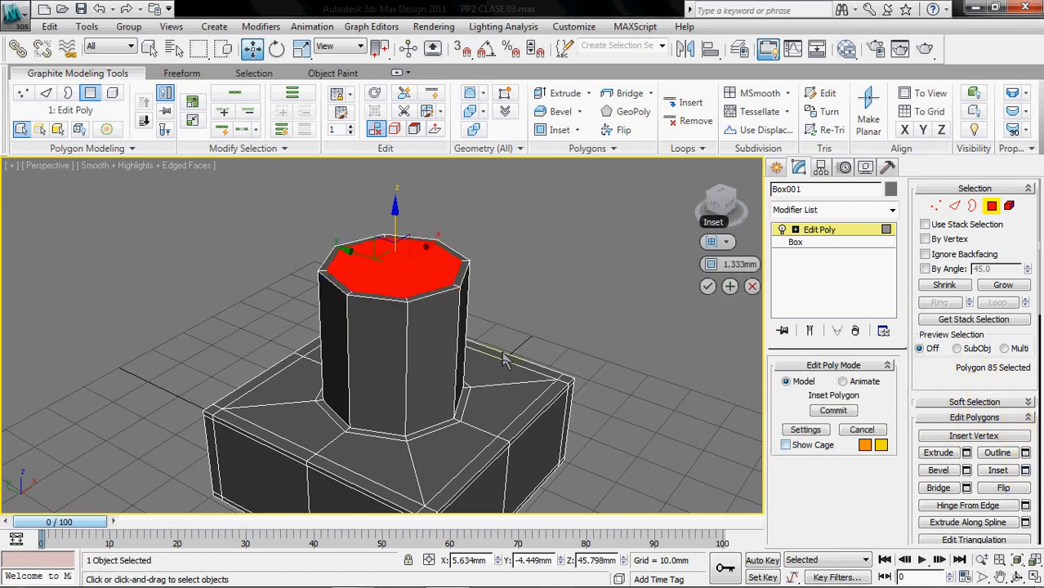
click(707, 286)
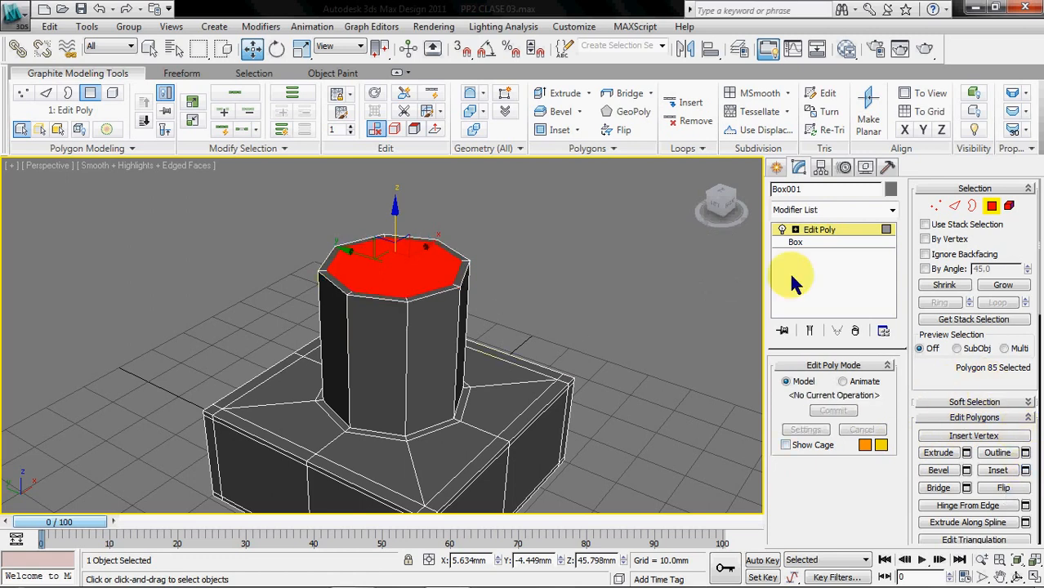
Connect the ring of vertical edges around the octagonal column with 2 segments, a pinch of 88 and a slide of 0
click(955, 206)
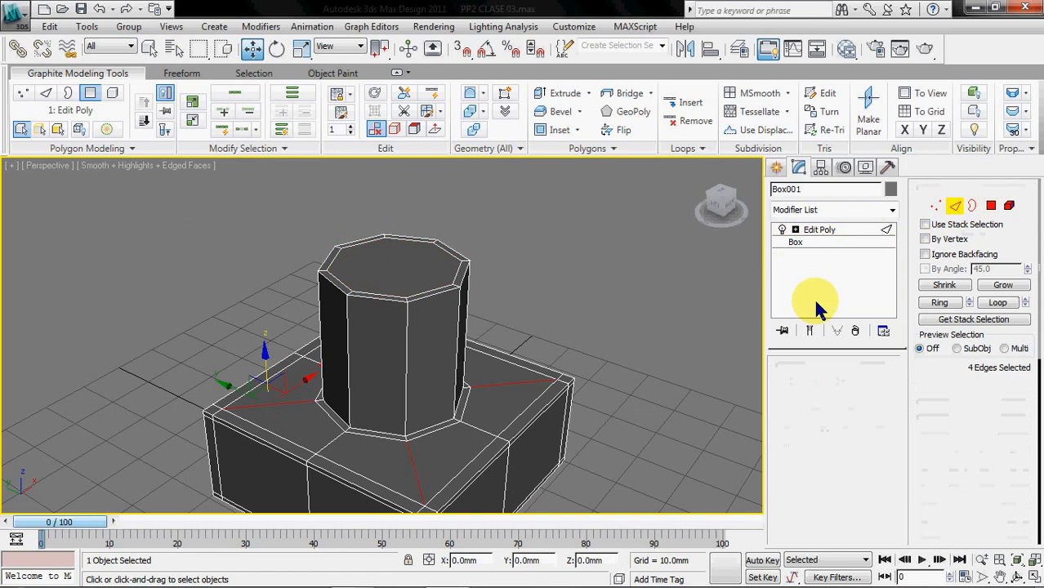
click(408, 336)
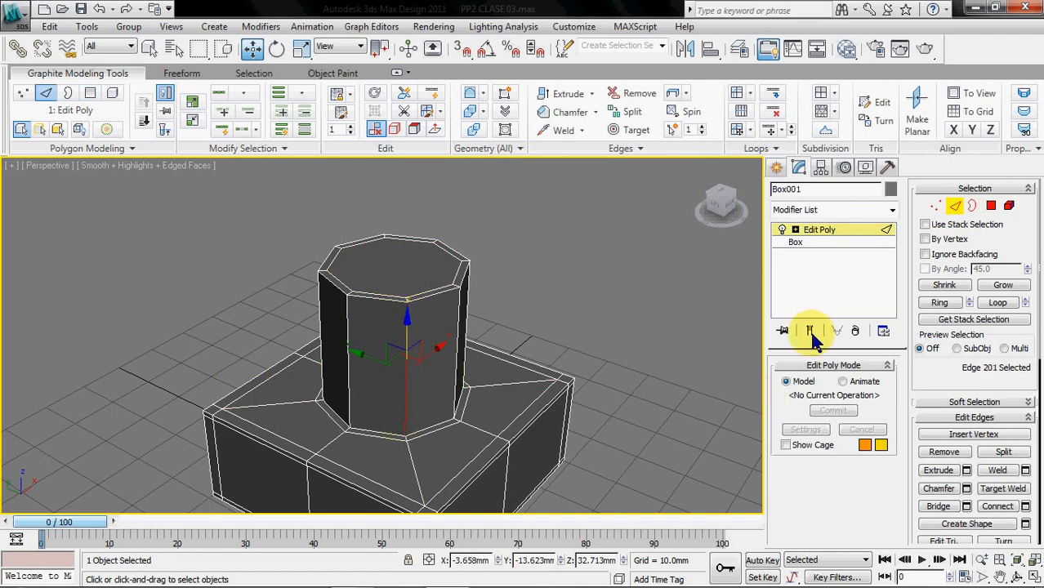
click(939, 302)
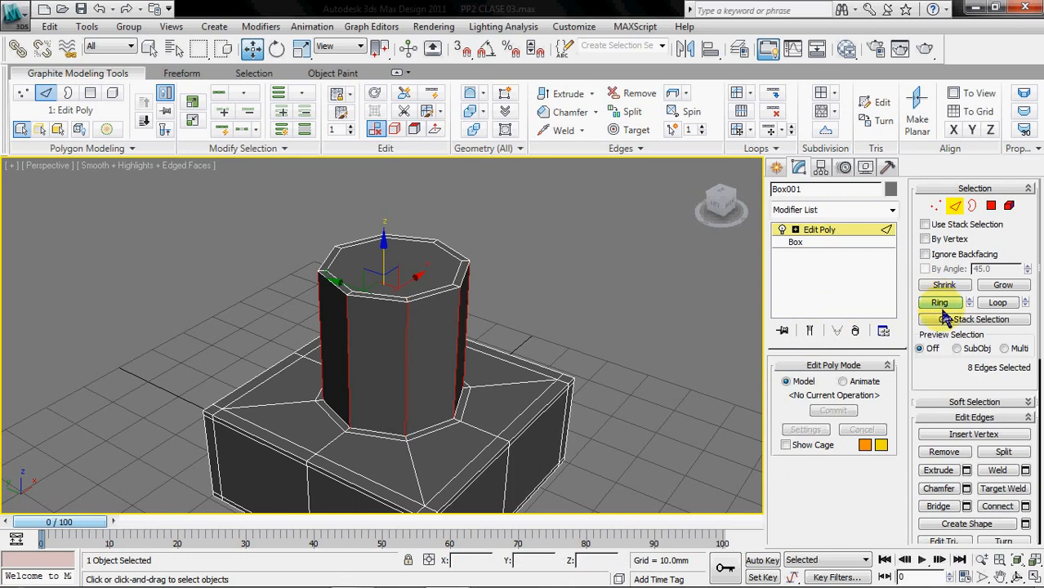
click(1024, 506)
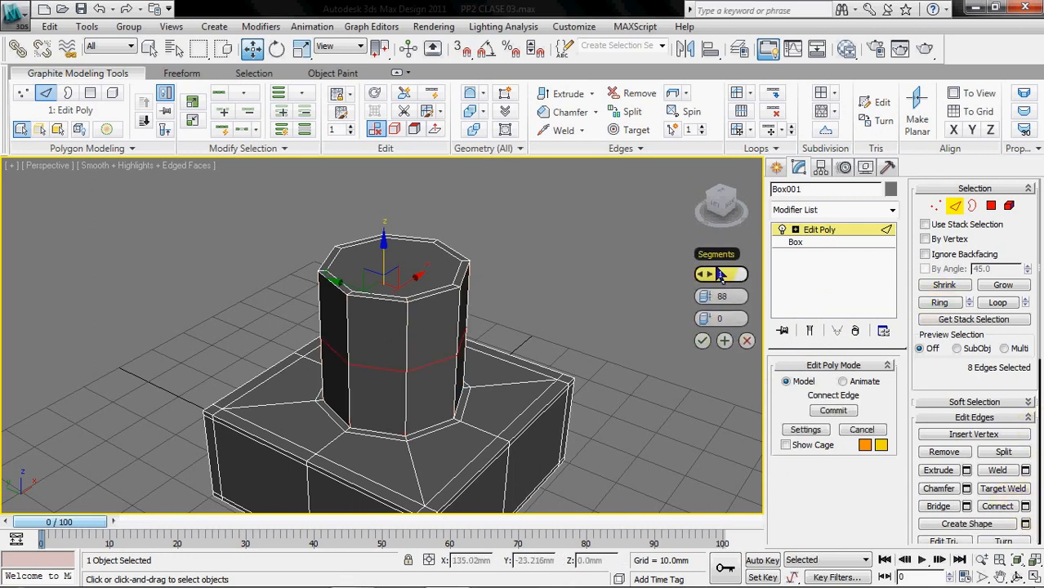
drag(720, 276, 710, 275)
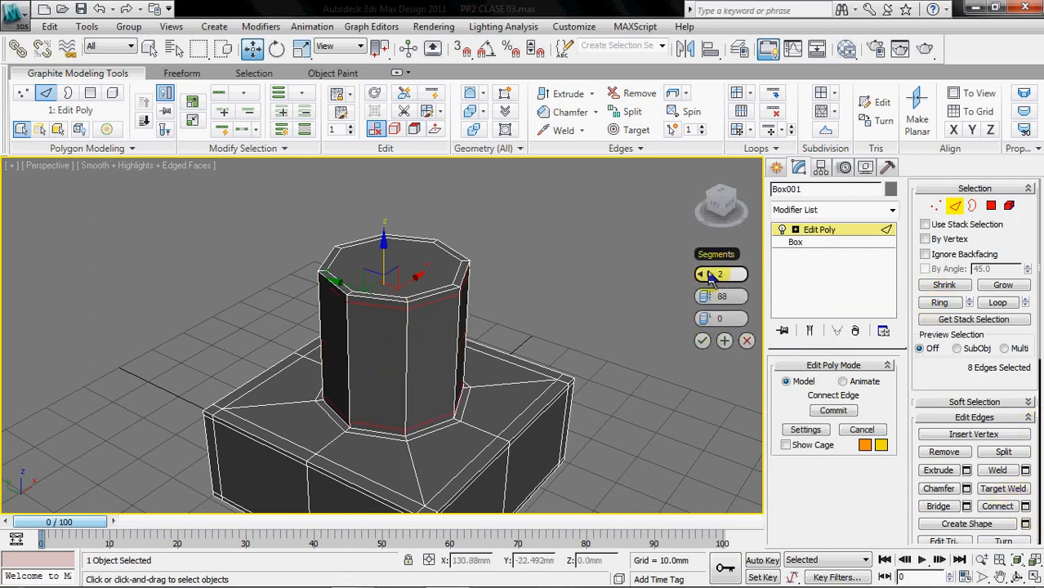
click(703, 342)
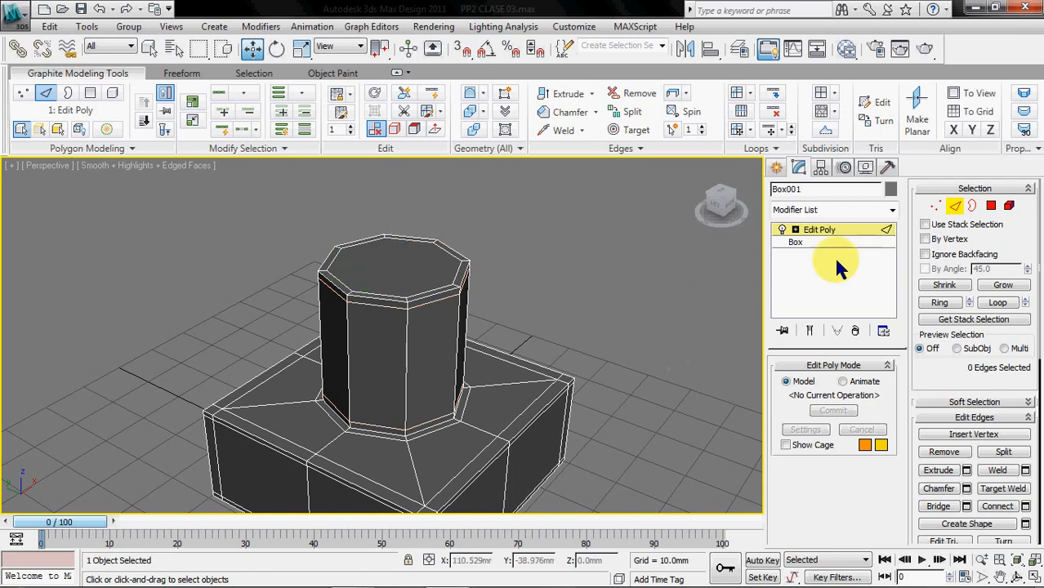
Apply a TurboSmooth modifier with 2 iterations to the whole object and display the deselected model without edged faces
click(955, 209)
click(840, 214)
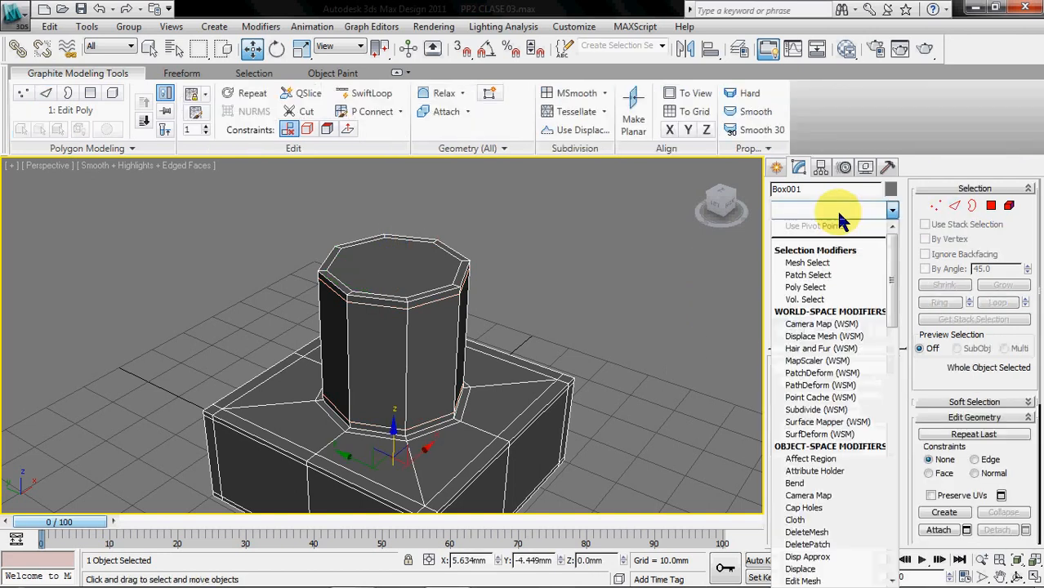
text(tu)
key(Return)
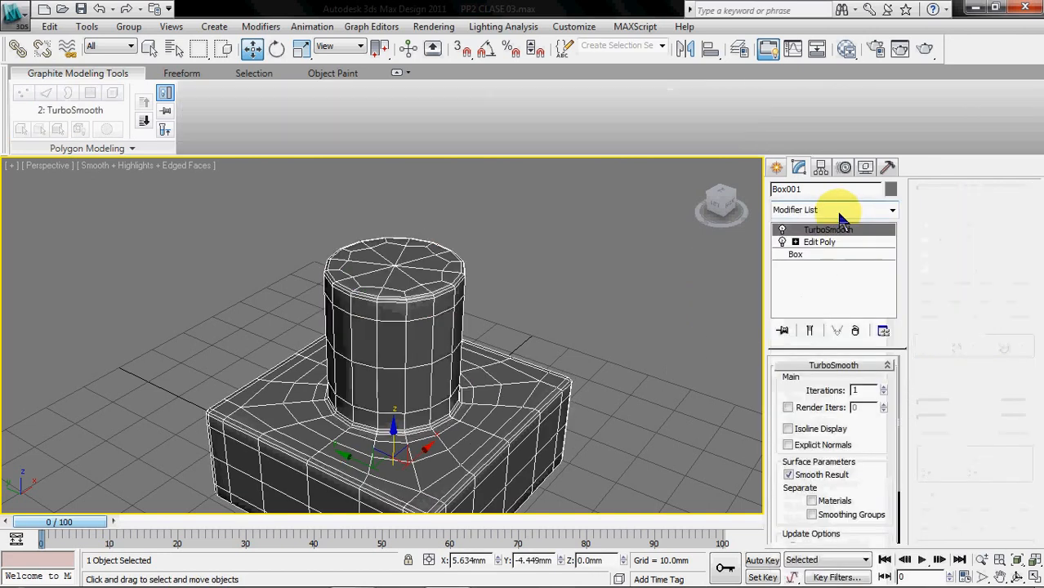
click(883, 386)
click(702, 379)
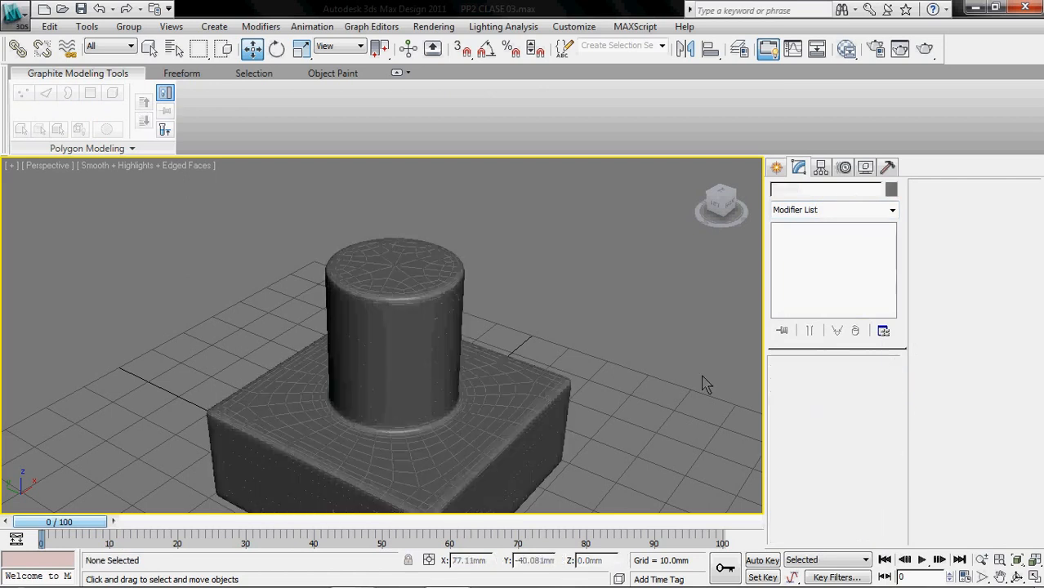
key(F4)
alt+middle_drag(502, 383, 475, 340)
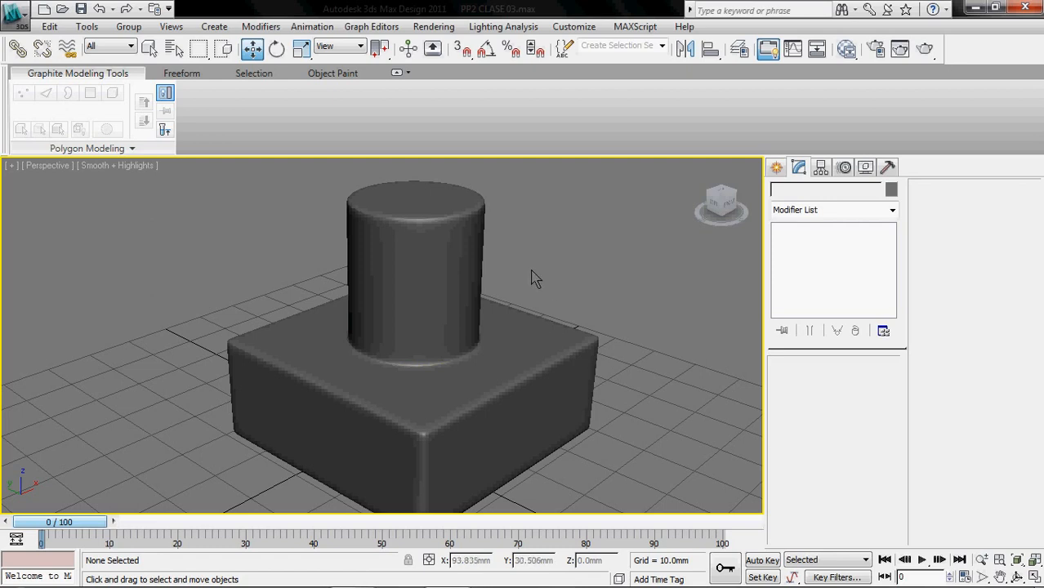
In an edged-face top view, select all the column's Edit Poly vertices and scale them down along Y into a flattened oval shape
key(t)
key(z)
key(F4)
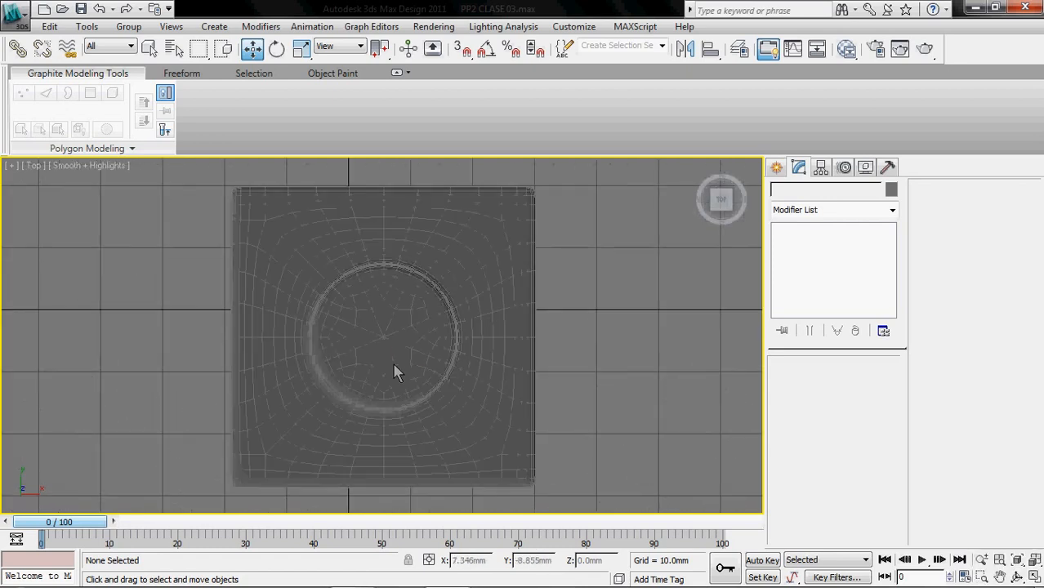
click(395, 341)
click(866, 242)
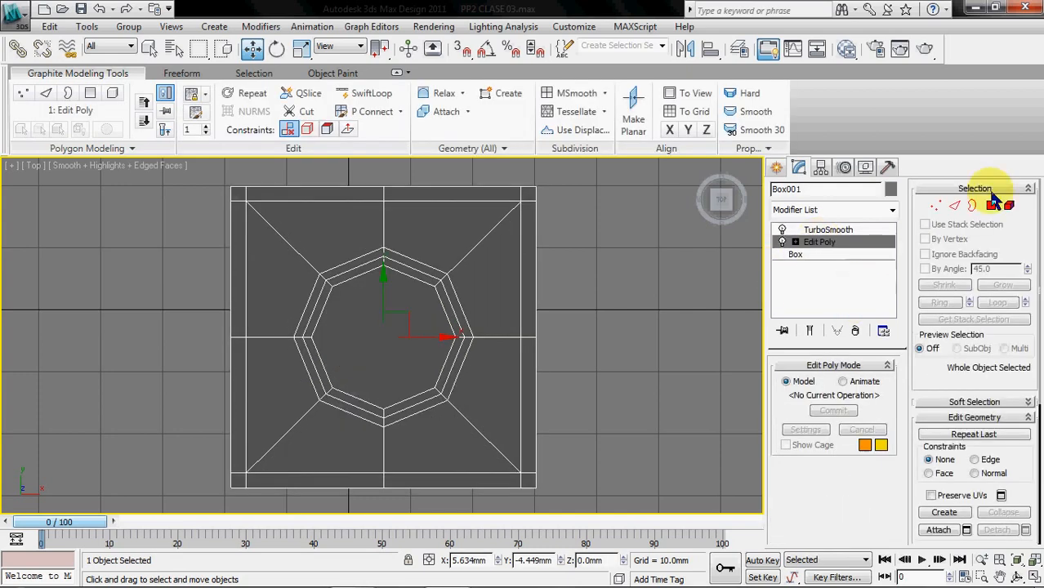
click(935, 204)
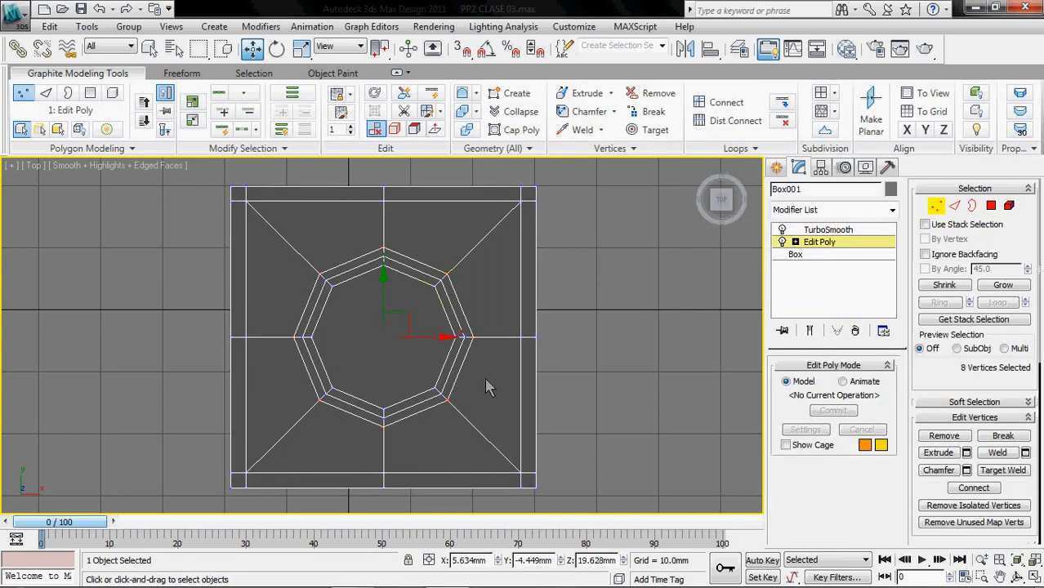
click(457, 441)
drag(470, 452, 277, 245)
click(301, 51)
drag(387, 271, 388, 324)
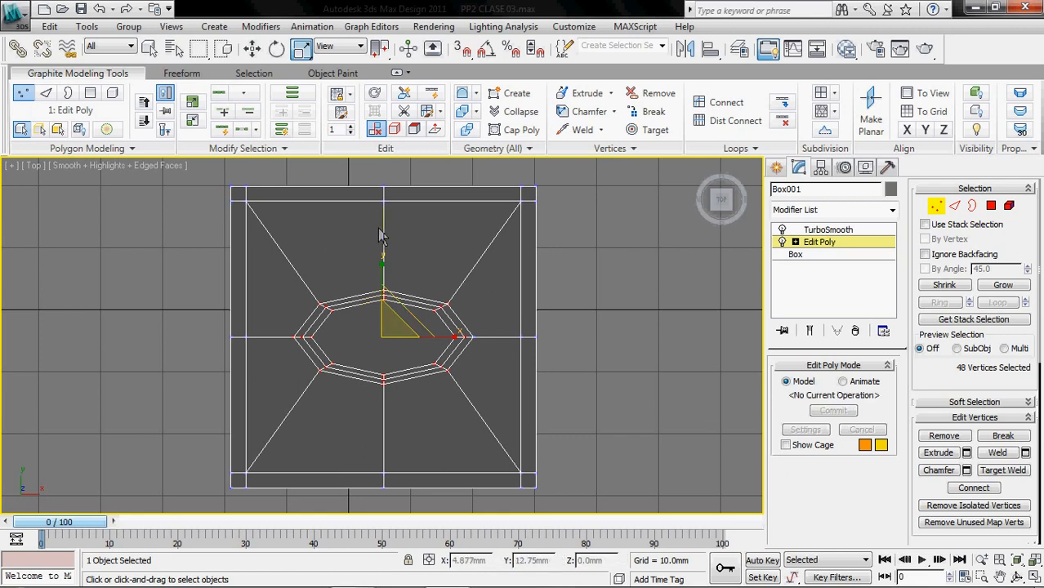
Return to the TurboSmooth level and examine the smoothed oval column in a perspective view without edged faces
click(933, 209)
click(827, 231)
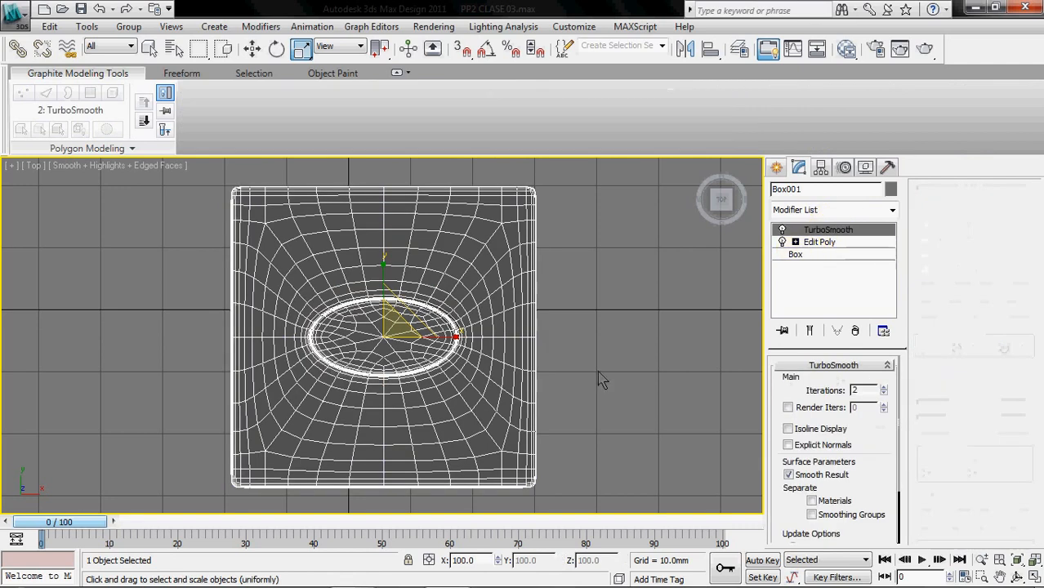
click(571, 395)
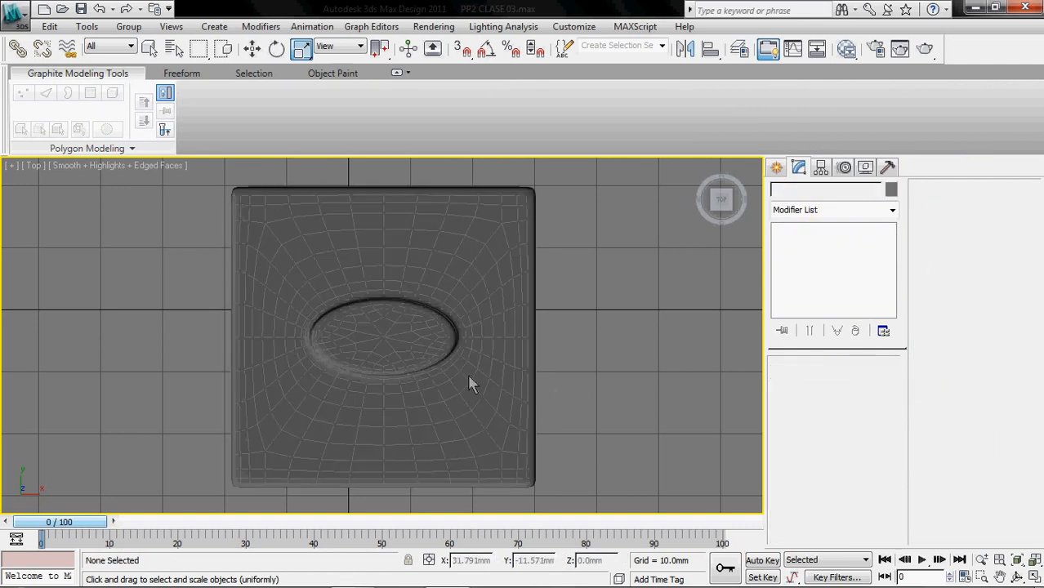
alt+middle_drag(389, 396, 432, 329)
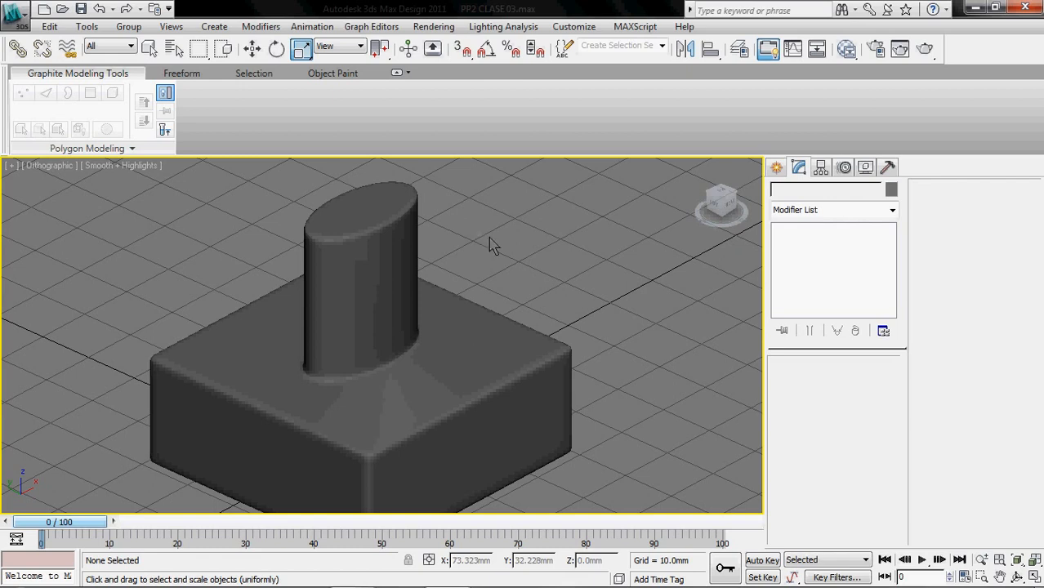
key(p)
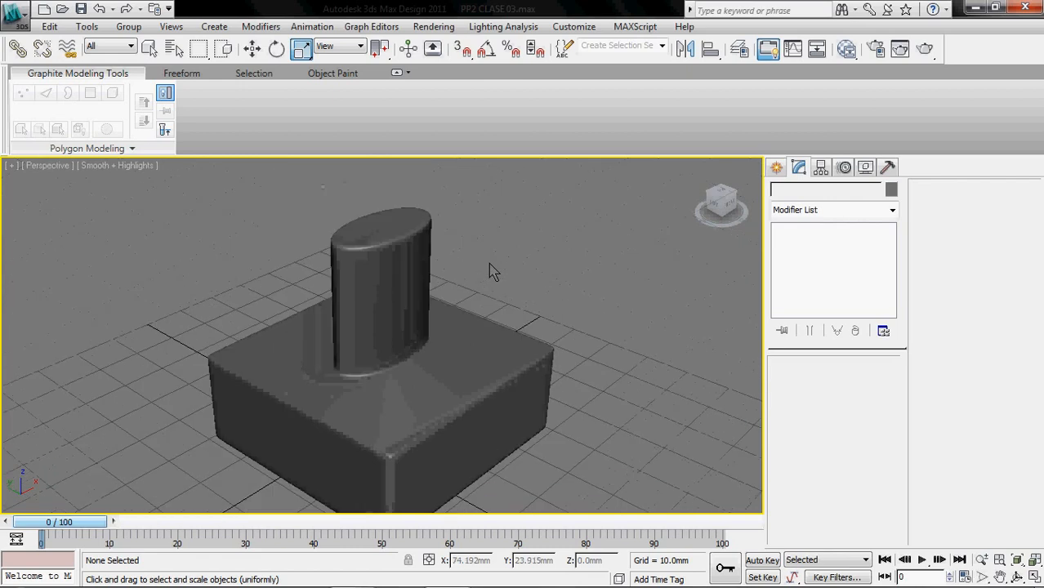
middle_drag(465, 333, 469, 292)
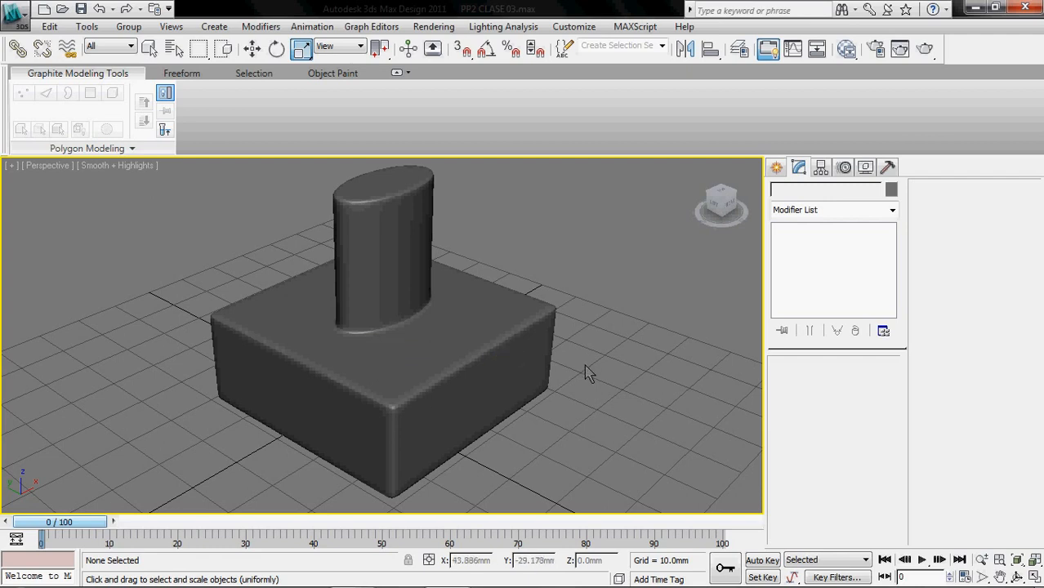
Delete the smoothed box with the oval column from the scene
middle_drag(582, 368, 552, 368)
click(388, 345)
key(Delete)
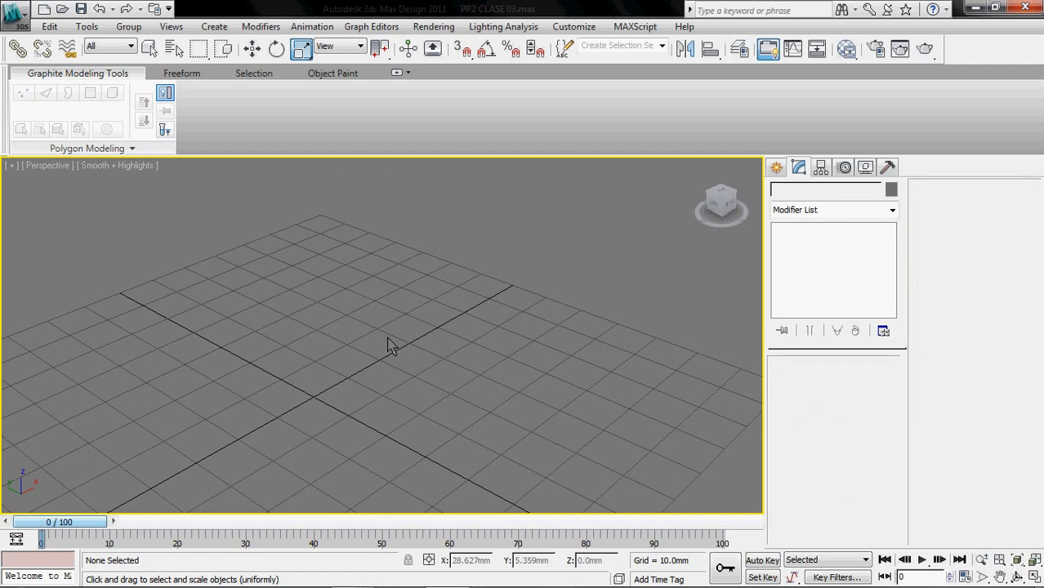
Create a standard box about 39.5 mm long and 34.6 mm wide on the far side of the grid
click(776, 168)
click(804, 269)
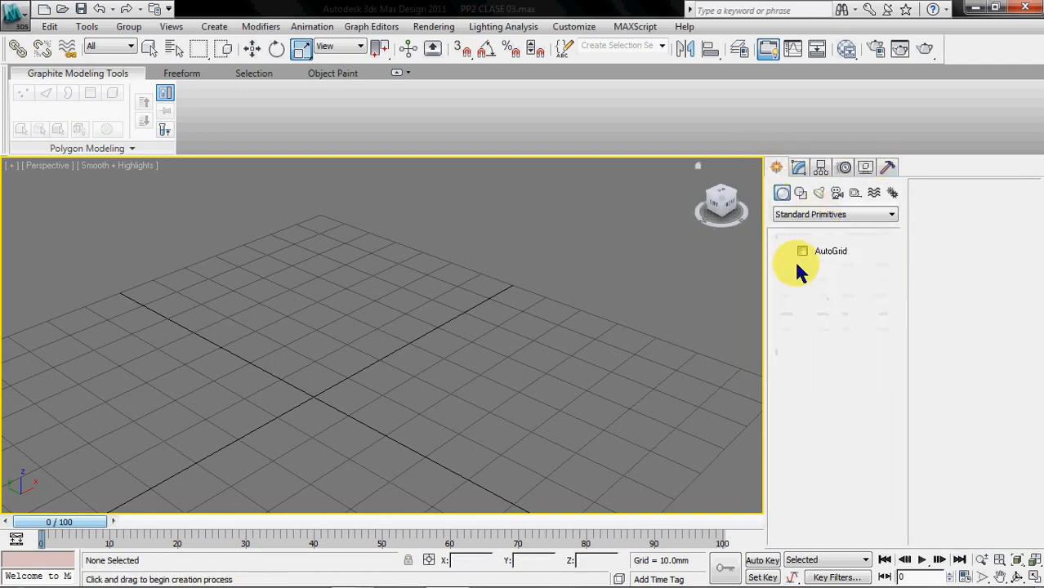
click(175, 313)
drag(249, 293, 380, 341)
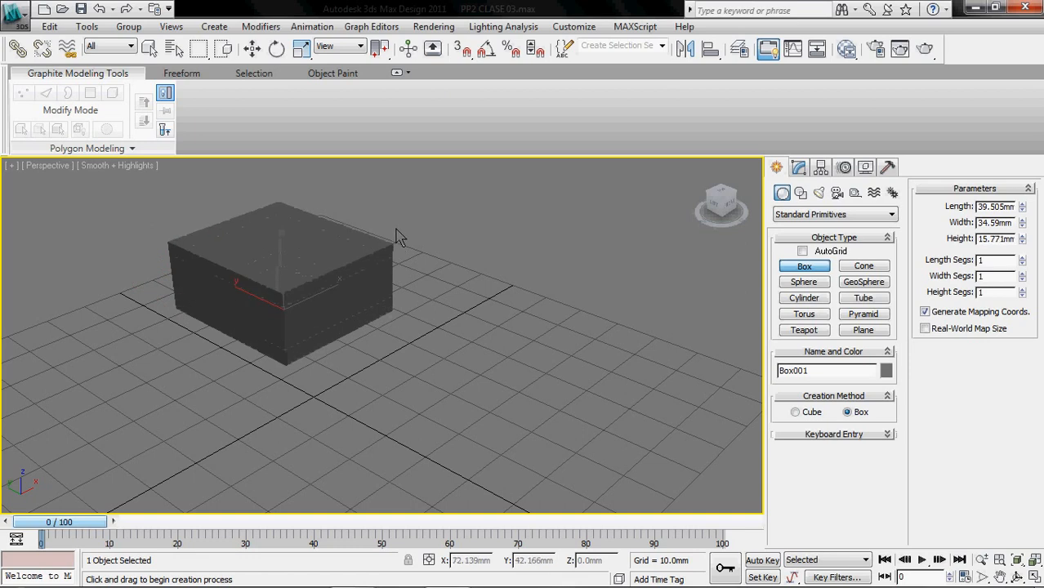
Create a second, taller box about 21.7 mm long, 35.8 mm wide and 50.6 mm high beside the first, and display edged faces
drag(394, 427, 582, 379)
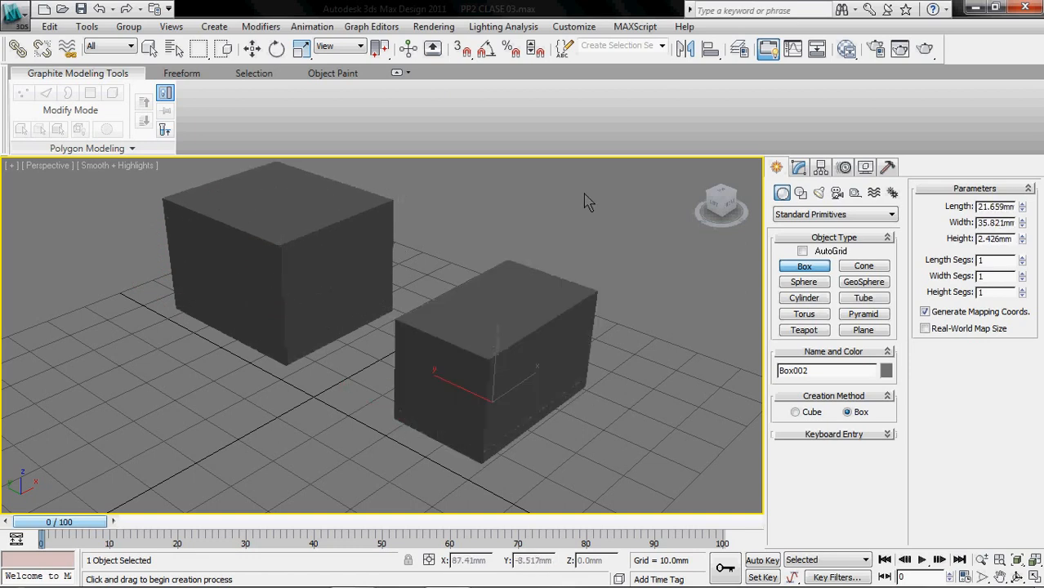
click(582, 130)
scroll(473, 326, down, 5)
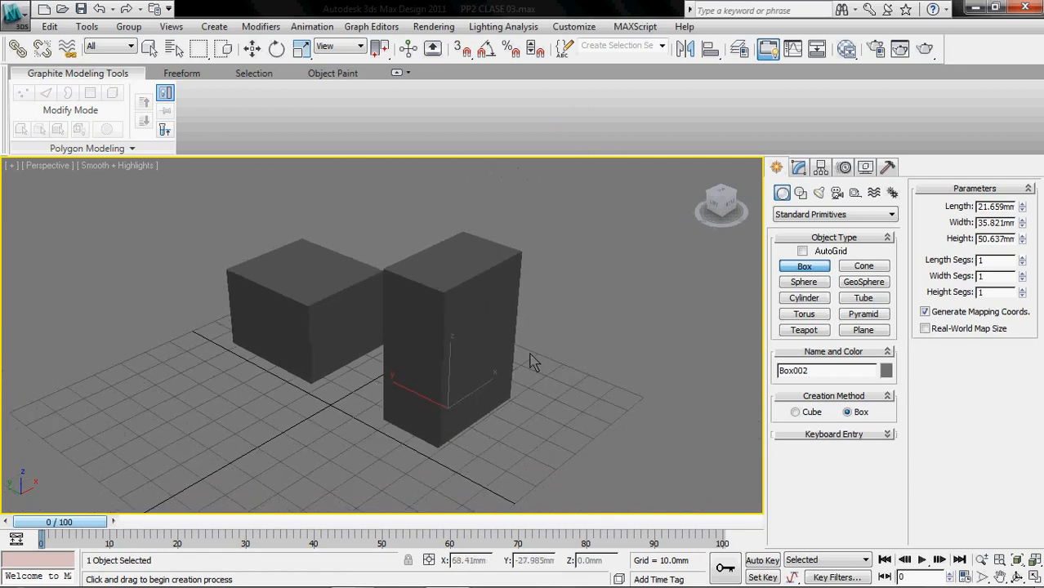
key(F4)
alt+middle_drag(391, 345, 410, 319)
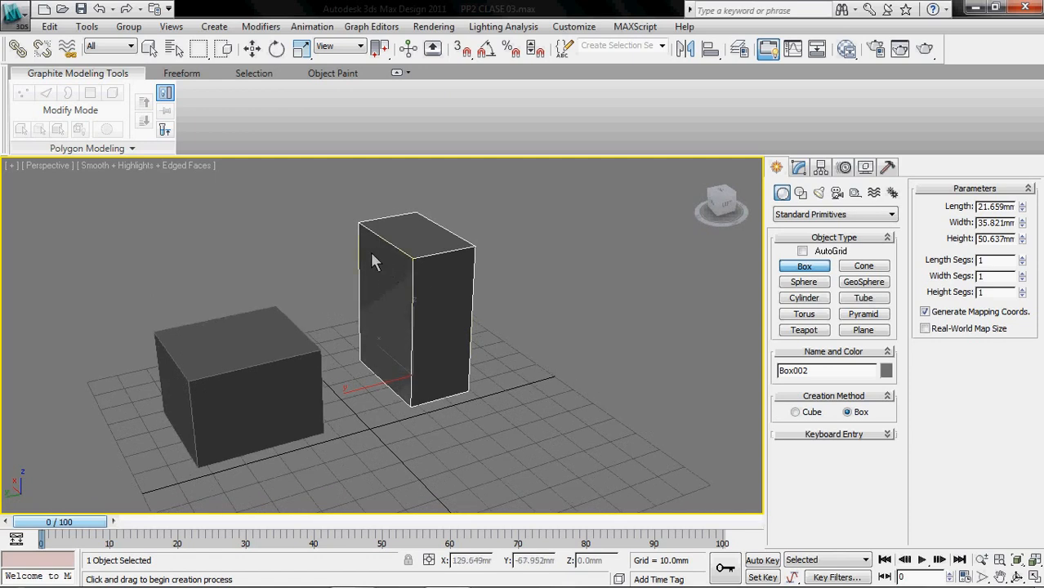
alt+middle_drag(333, 329, 311, 353)
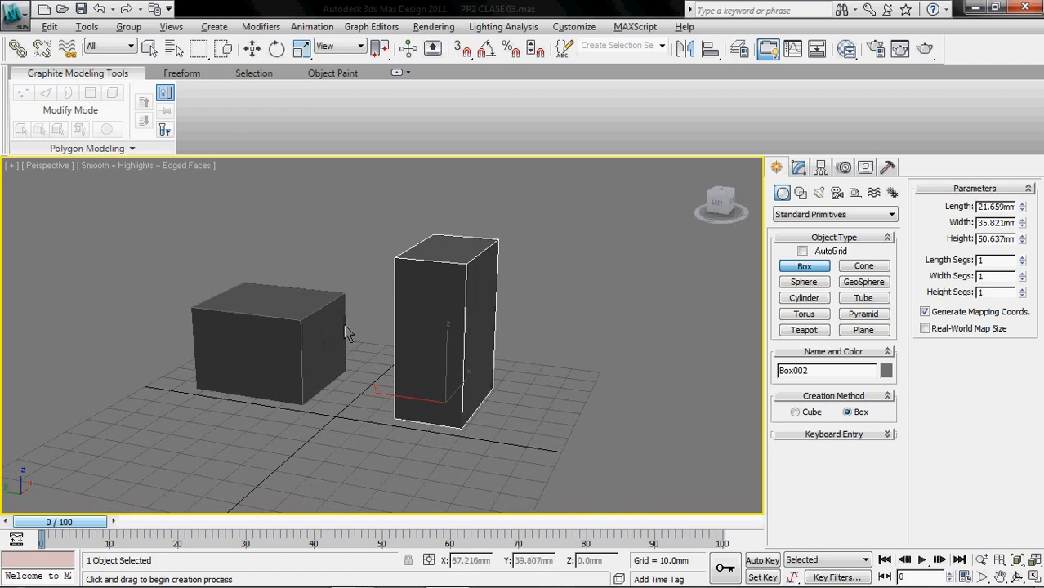
Apply an Edit Poly modifier to the taller box
alt+middle_drag(317, 326, 377, 332)
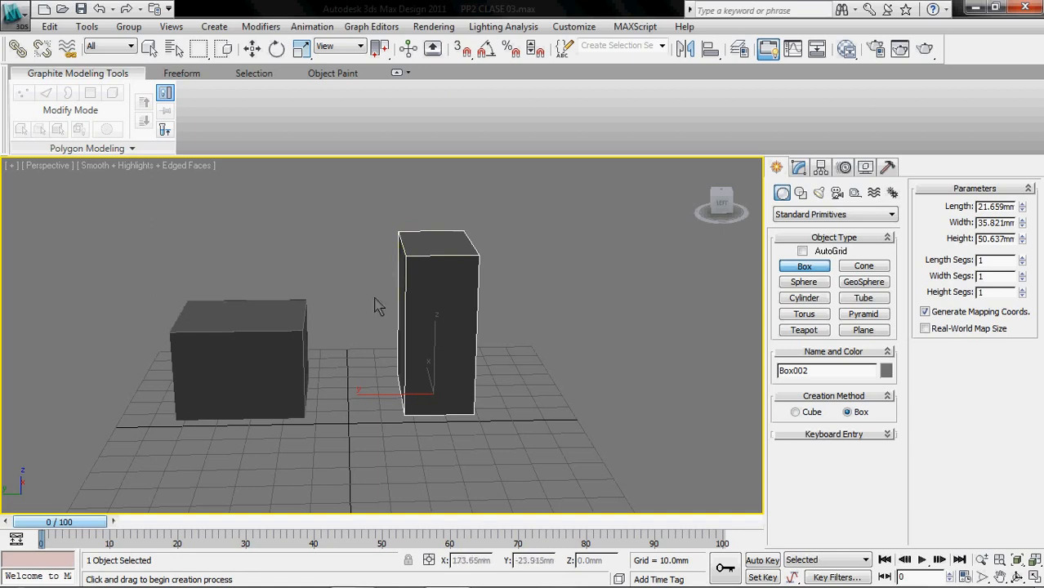
alt+middle_drag(365, 309, 414, 319)
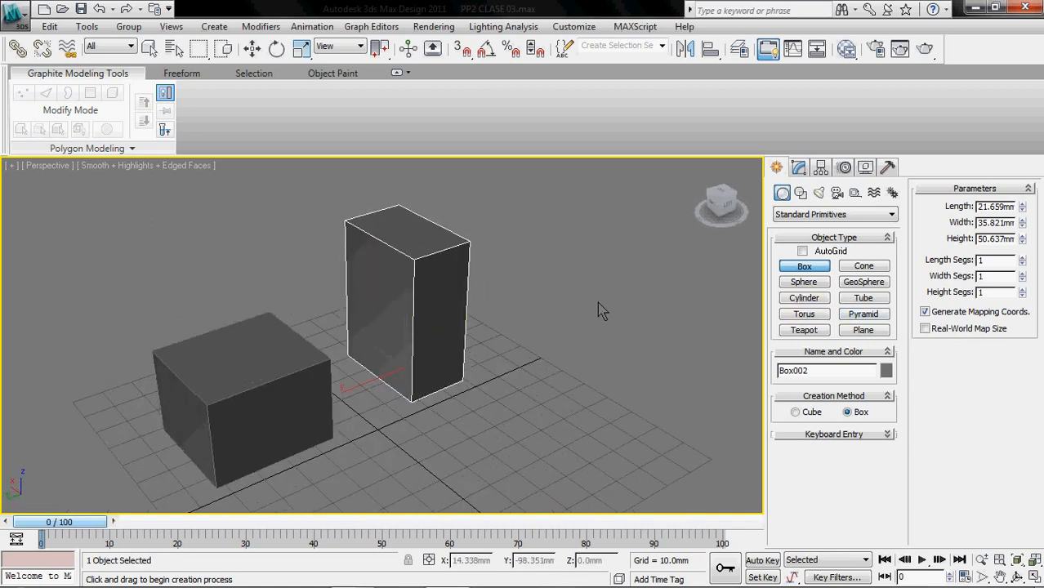
click(798, 167)
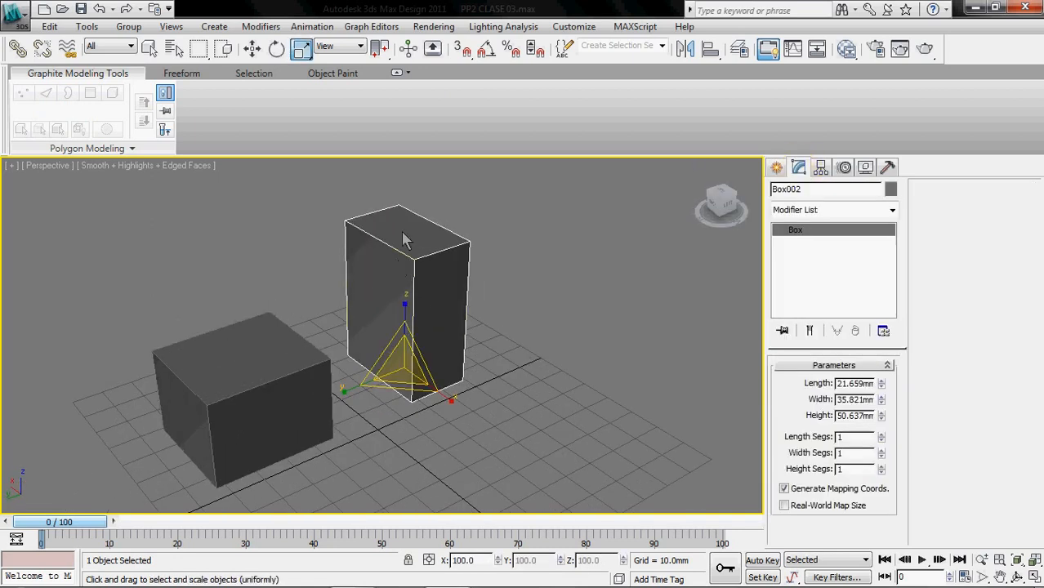
key(q)
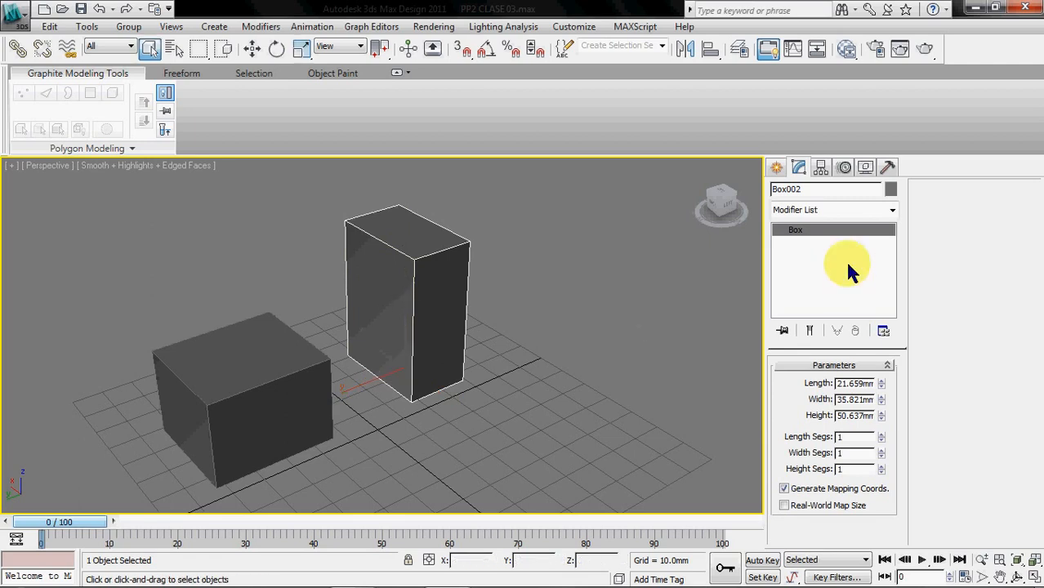
click(840, 211)
key(e)
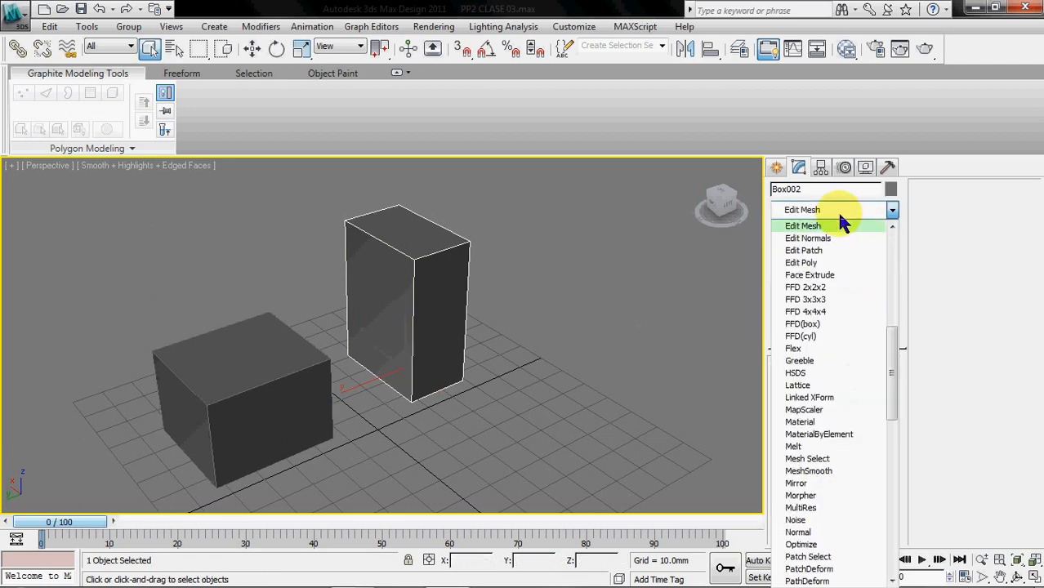
click(821, 263)
Select the lower box and add an Edit Poly modifier to it as well
click(380, 392)
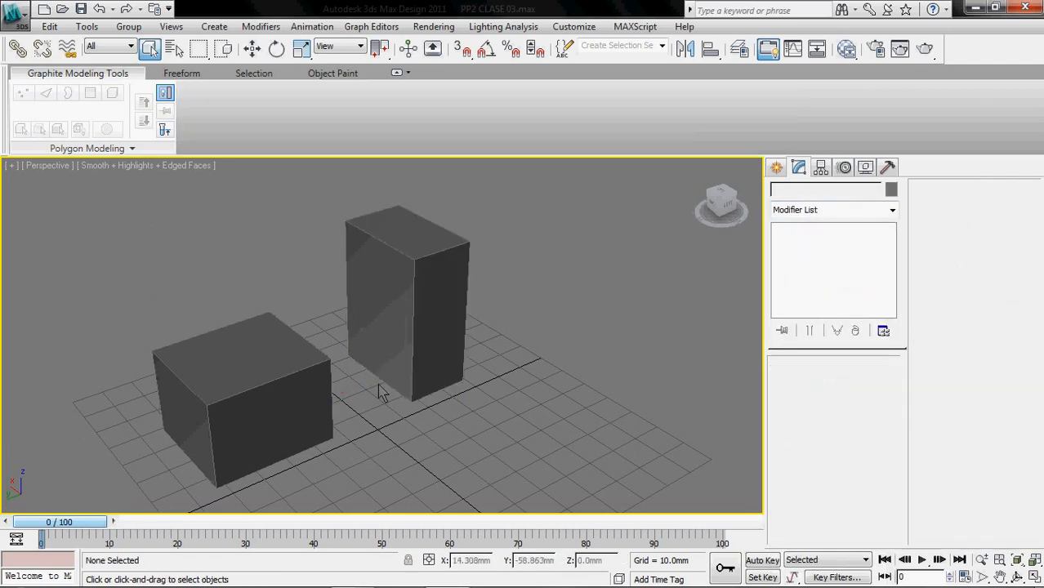
click(276, 372)
click(864, 209)
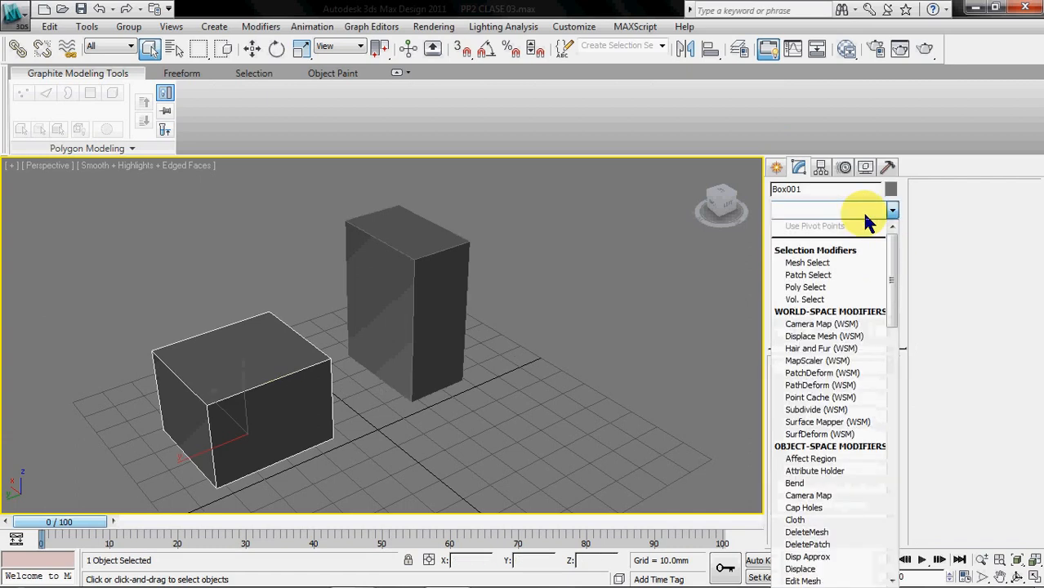
key(e)
click(818, 262)
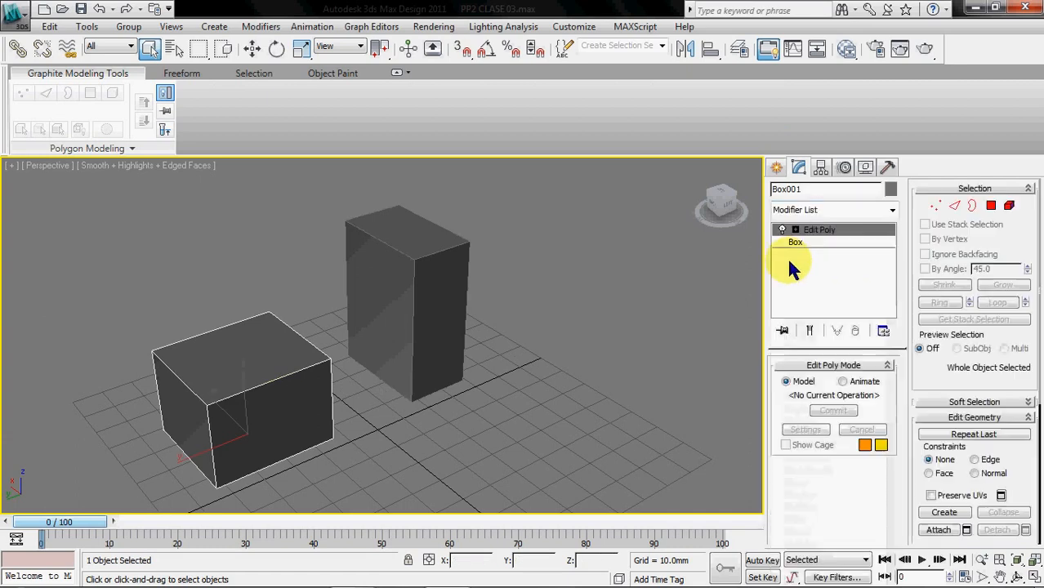
Connect the ring of vertical edges on the taller box with 2 segments and a pinch of 87
click(434, 392)
alt+middle_drag(415, 387, 271, 384)
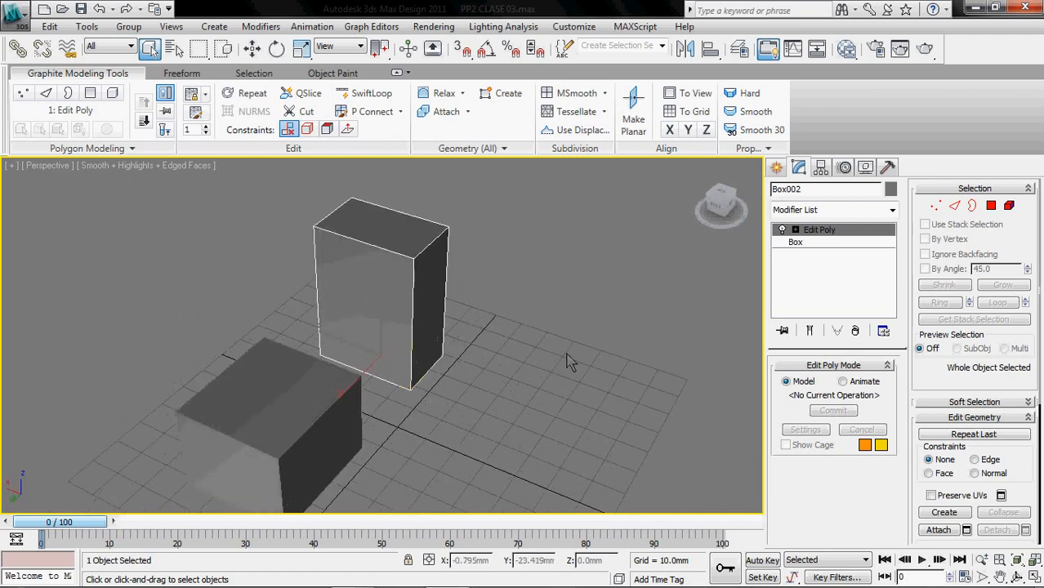
click(954, 208)
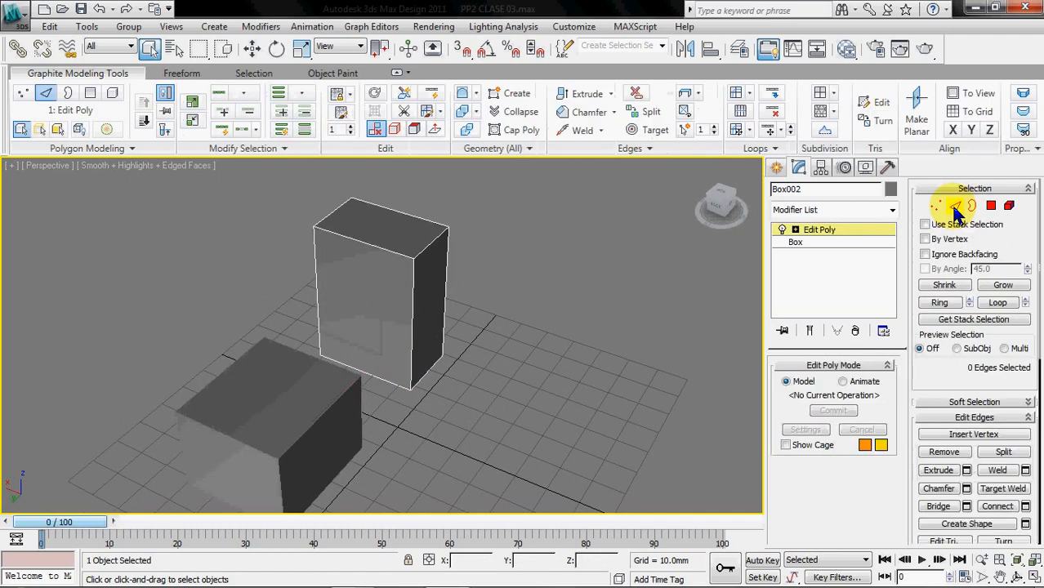
click(413, 301)
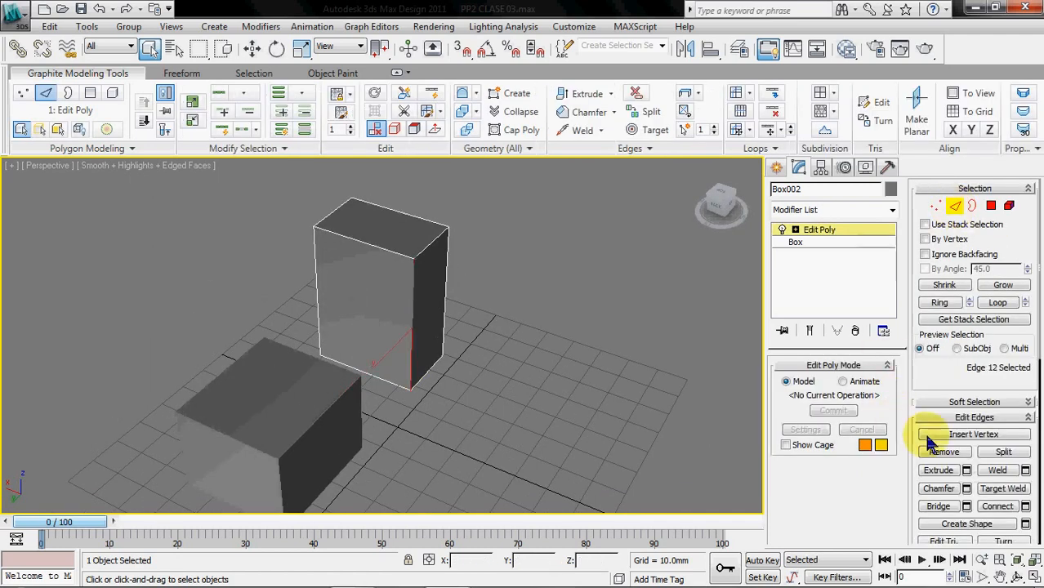
click(941, 303)
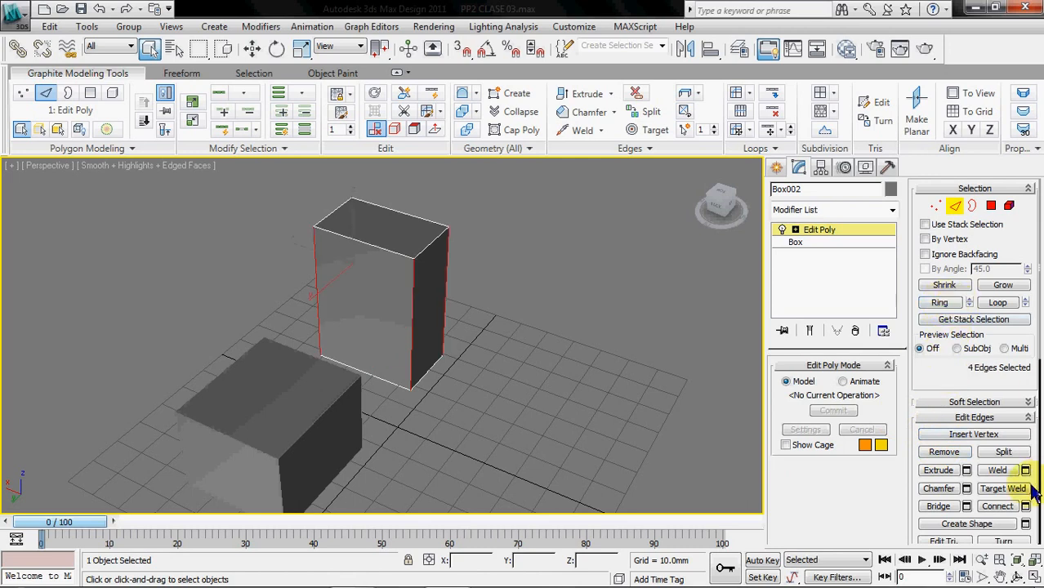
click(1024, 506)
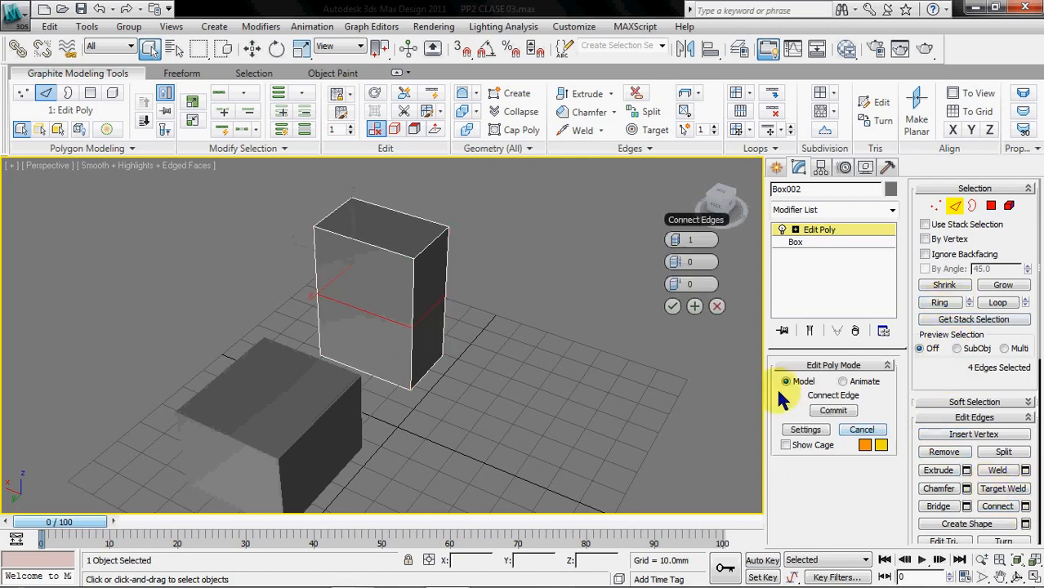
click(679, 240)
drag(682, 268, 931, 251)
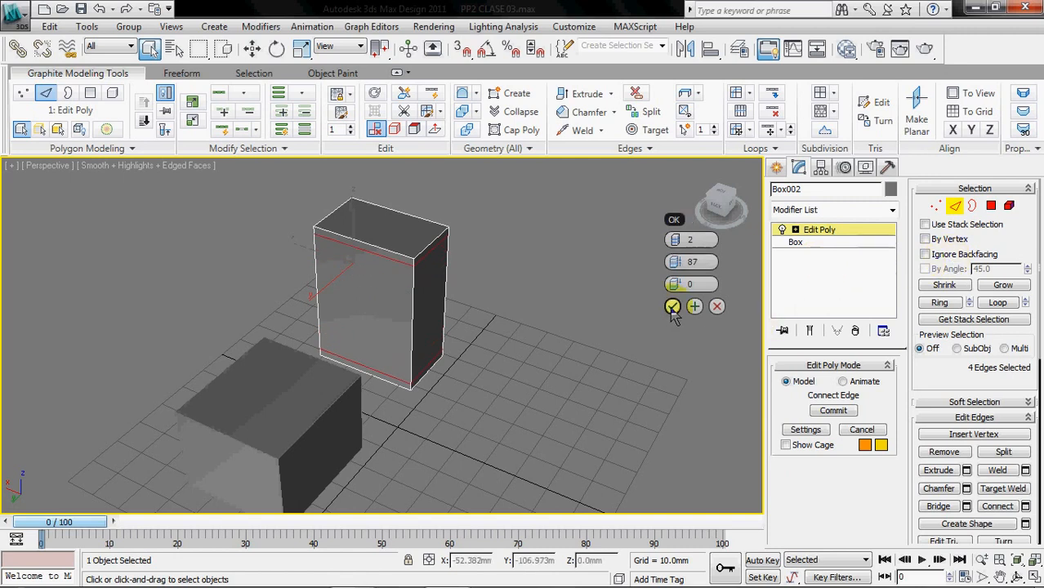
click(671, 306)
Connect the ring of horizontal edges across the taller box's wide faces with 2 segments and a pinch of 87
click(531, 354)
click(389, 262)
click(939, 302)
click(1026, 506)
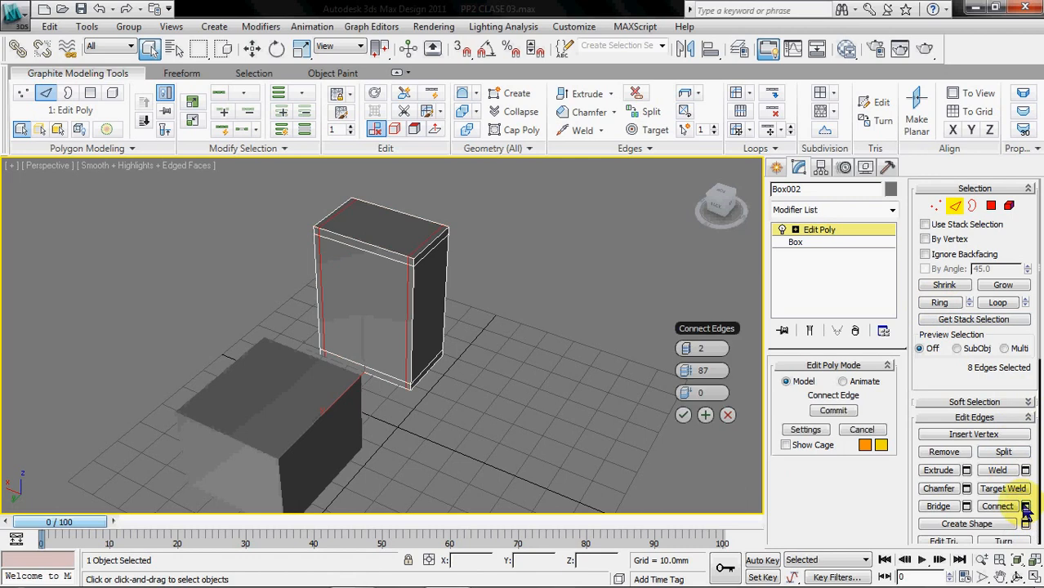
click(684, 415)
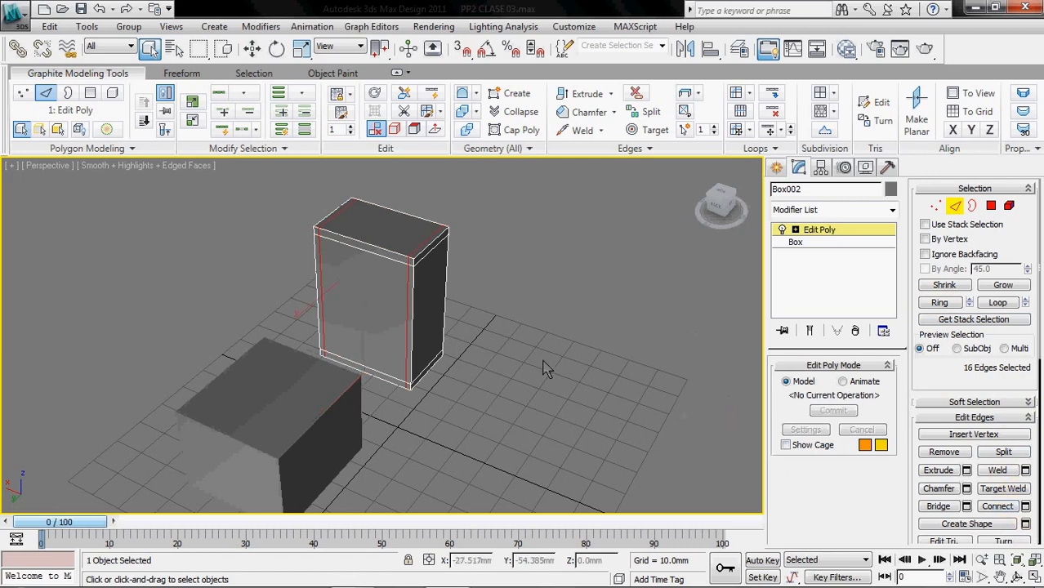
Connect the ring of edges across the taller box's narrow side with 2 segments and pinch 87, and leave edge editing
click(514, 358)
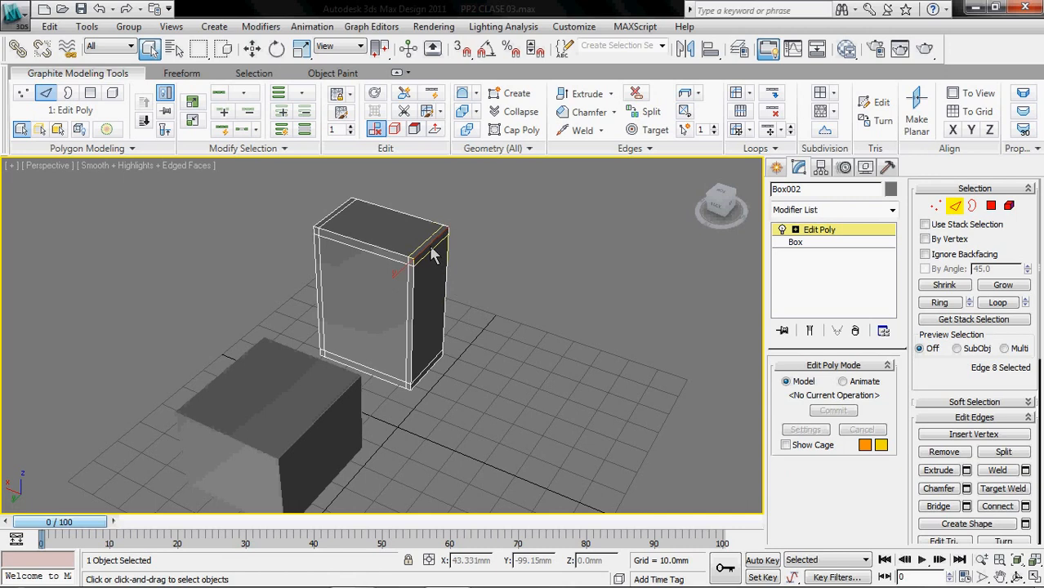
click(939, 302)
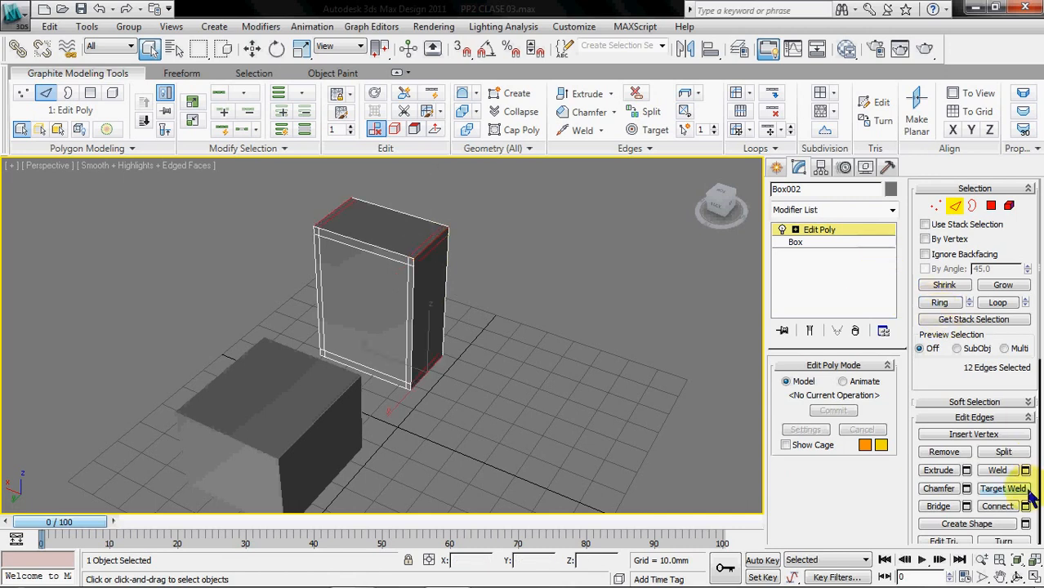
click(1025, 506)
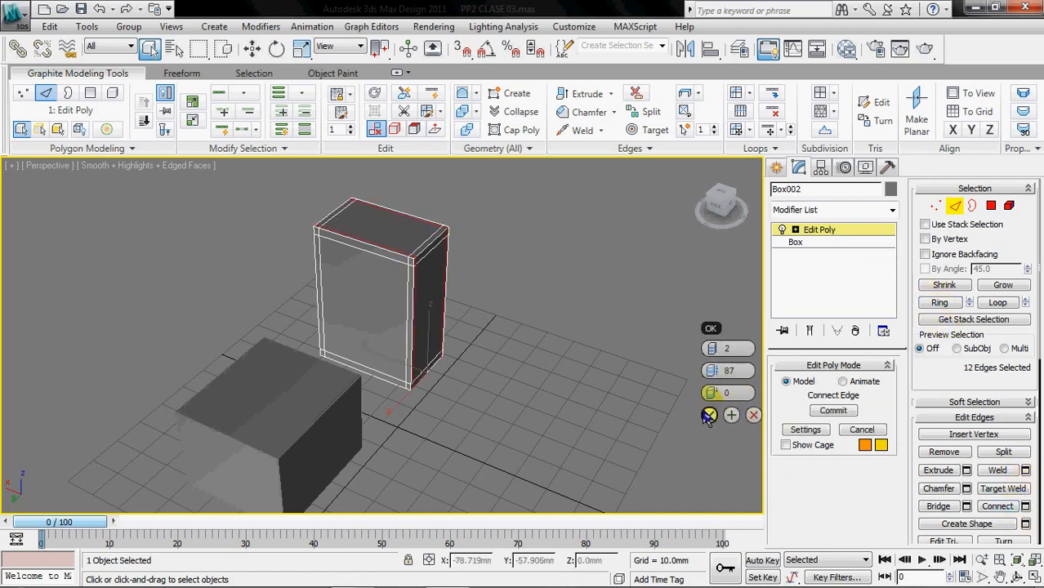
click(708, 415)
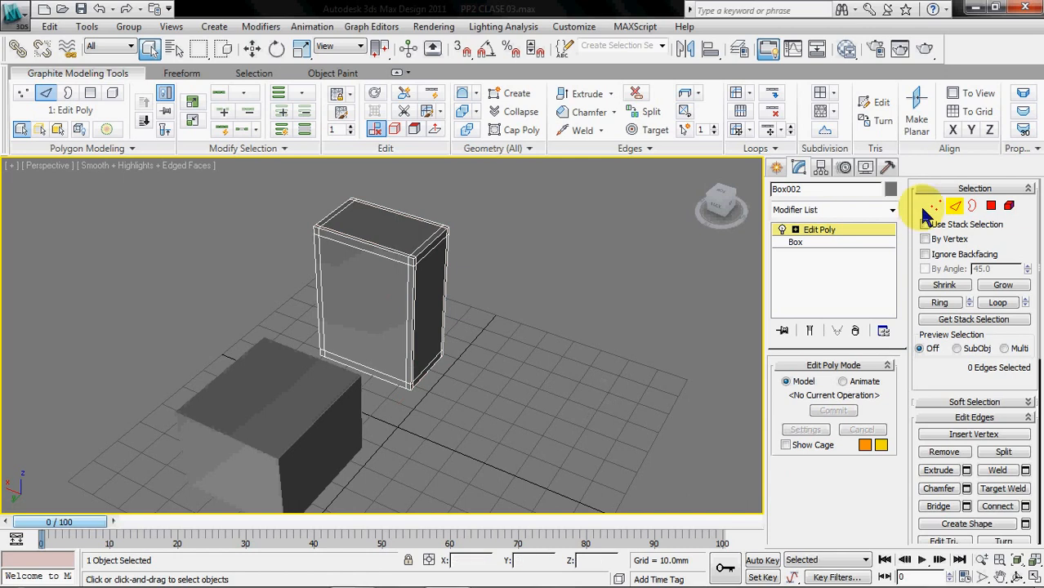
click(953, 205)
Connect the ring of edges along the lower box's length with 2 segments and a pinch of 91
alt+middle_drag(400, 396, 326, 351)
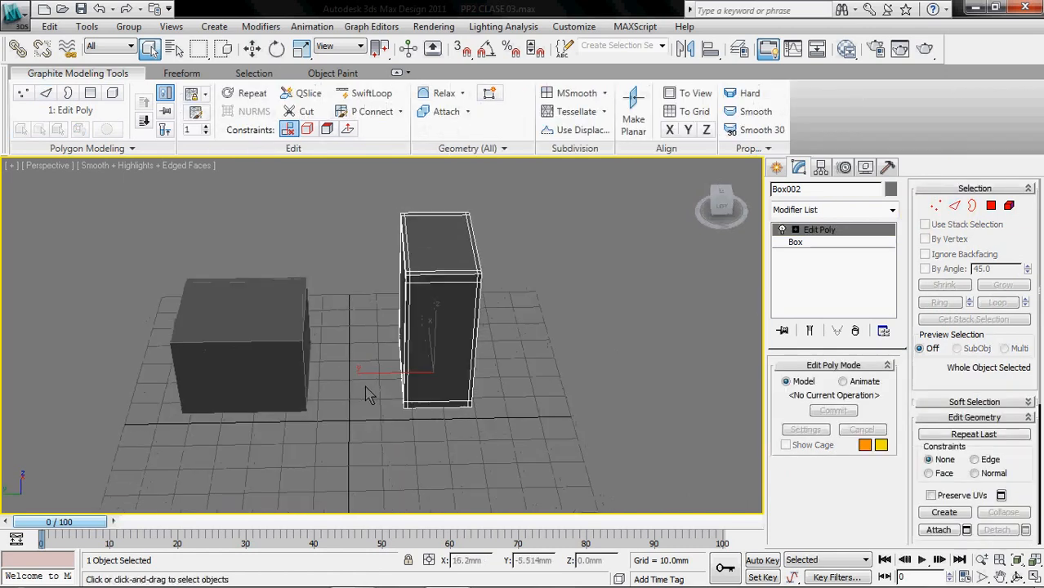
click(255, 294)
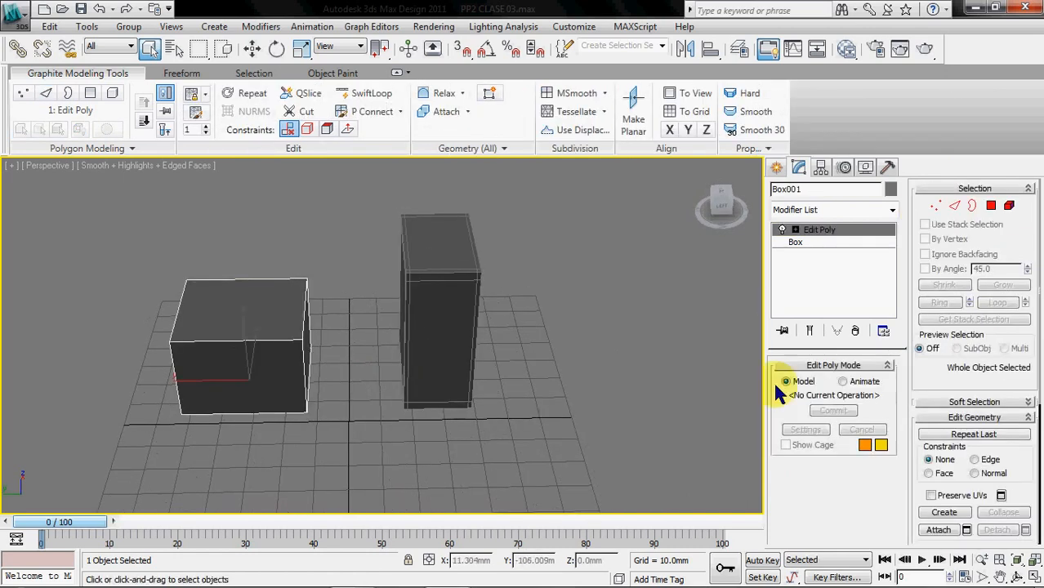
click(954, 204)
click(209, 342)
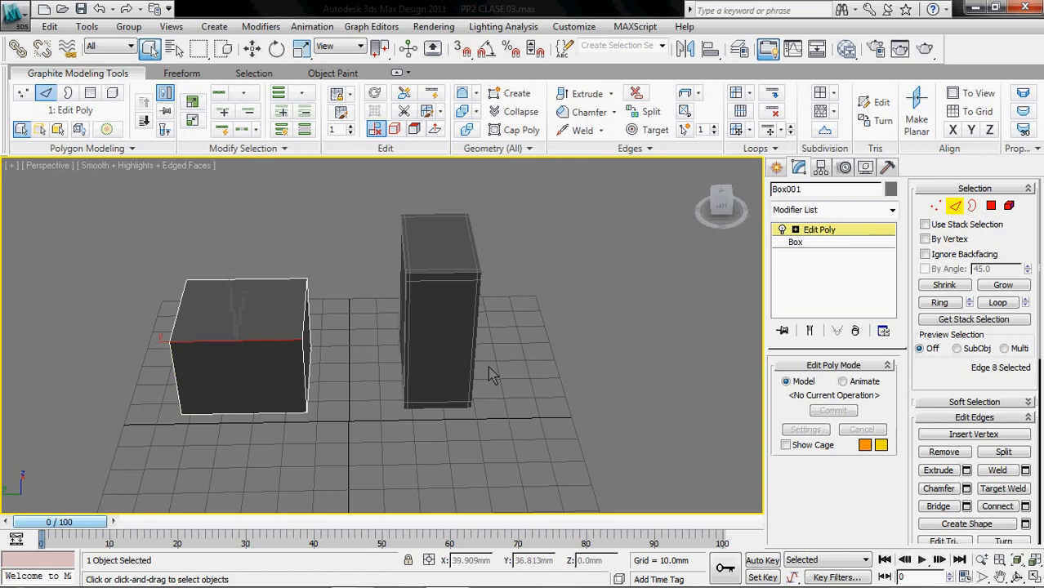
click(941, 304)
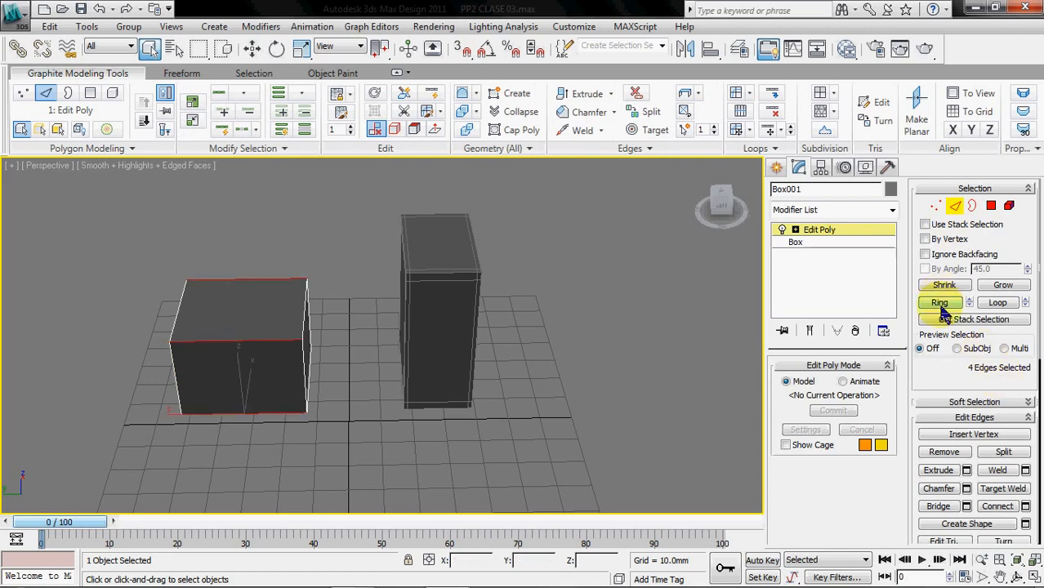
click(1024, 506)
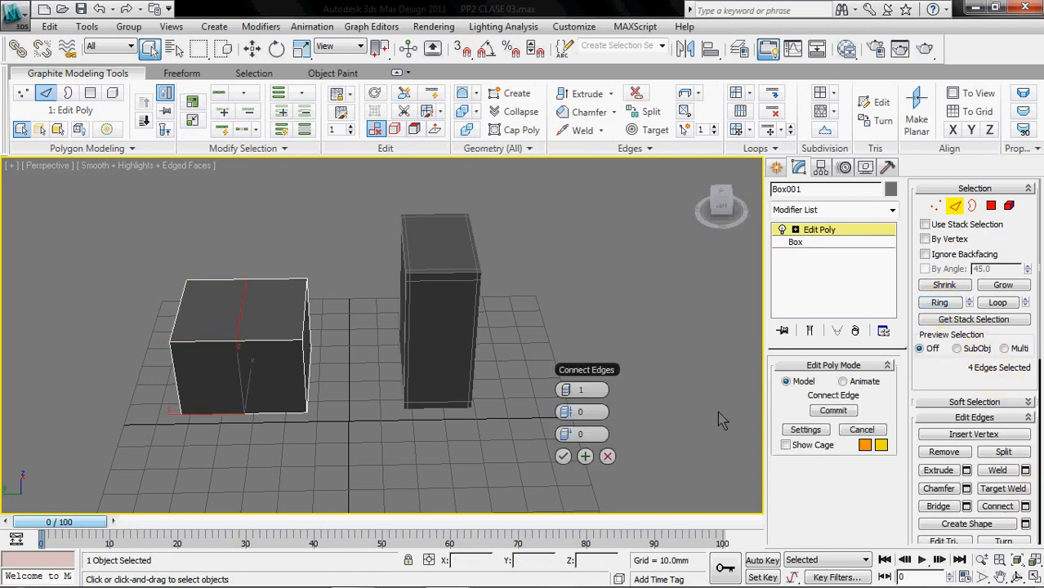
click(565, 389)
drag(577, 415, 577, 391)
click(855, 409)
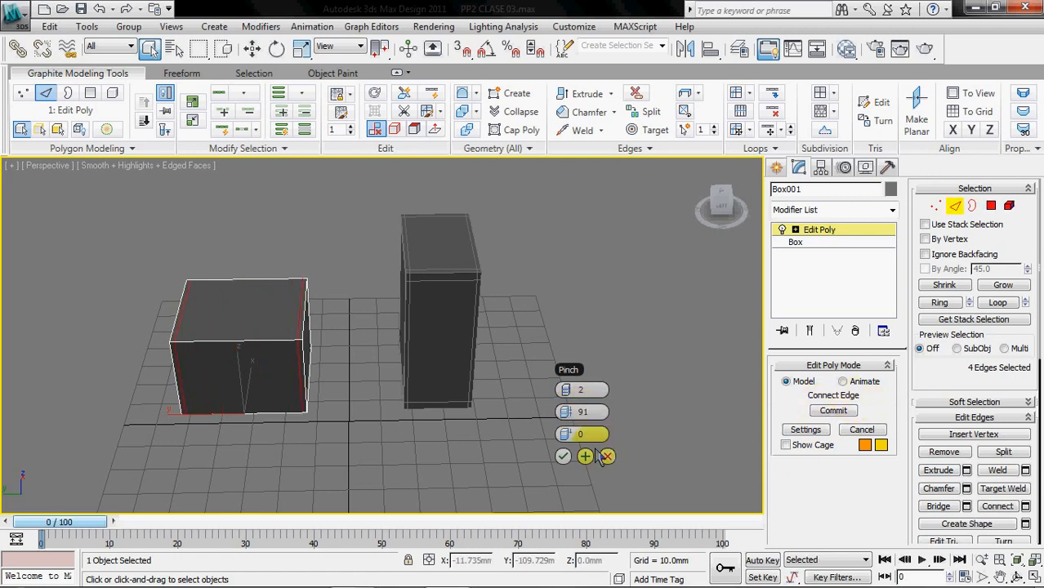
click(563, 456)
Connect the ring of vertical edges on the lower box with 2 segments and a pinch of 91
click(370, 452)
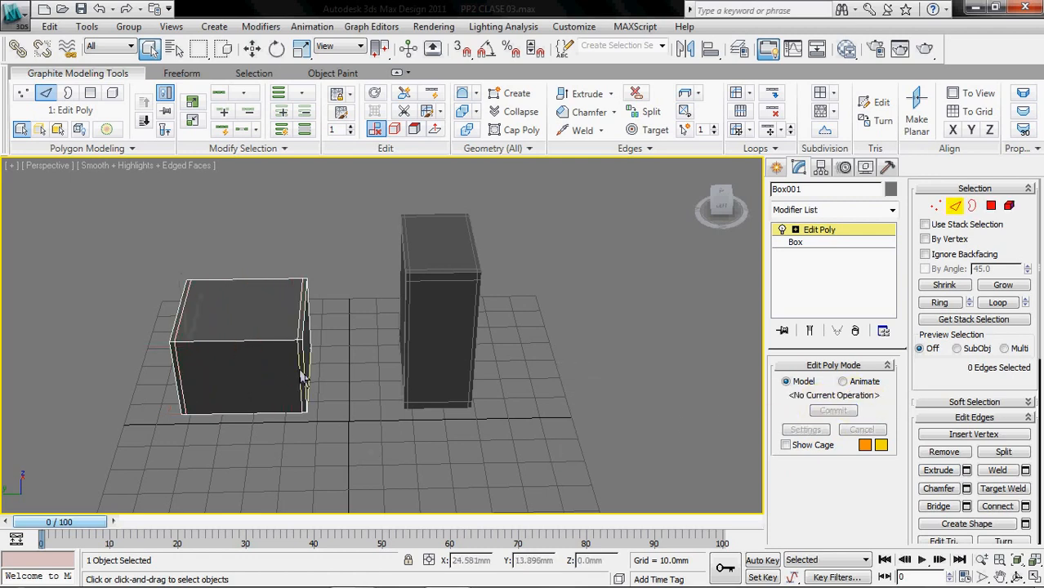
click(937, 302)
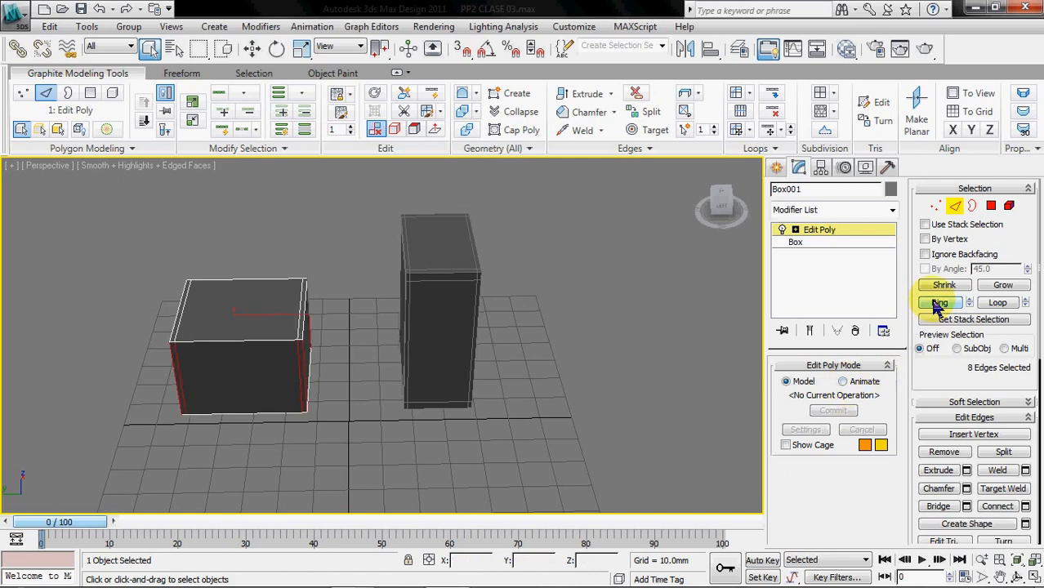
click(1024, 505)
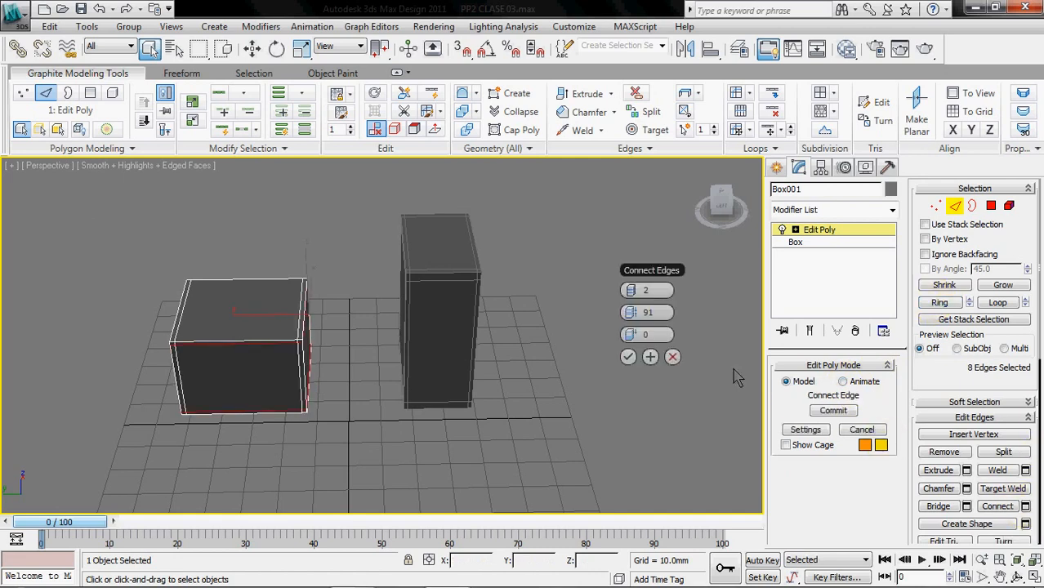
click(627, 356)
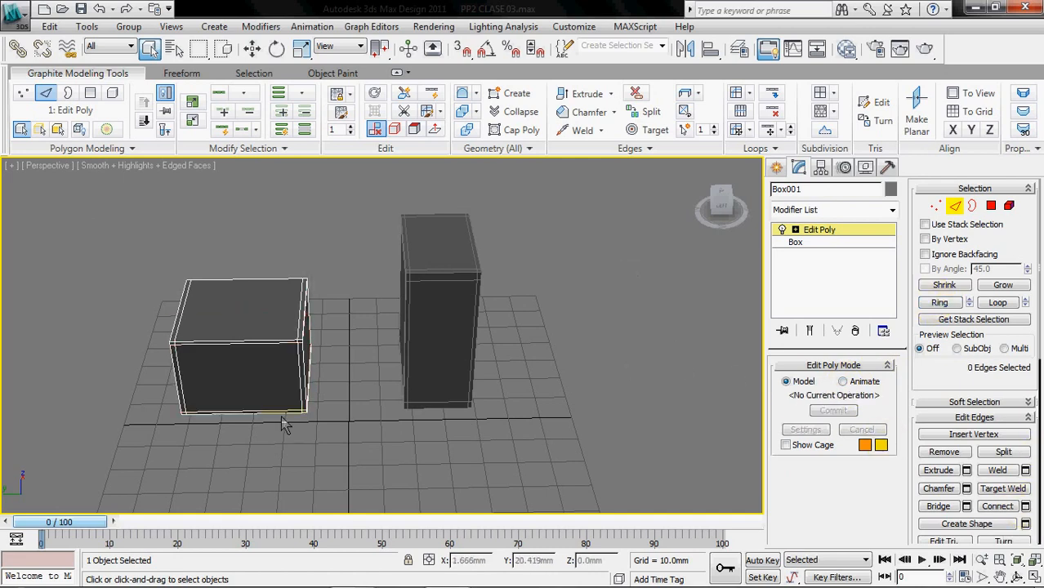
Connect the remaining ring of edges across the lower box's width with 2 segments and a pinch of 91
alt+middle_drag(316, 432, 429, 409)
click(230, 408)
click(939, 302)
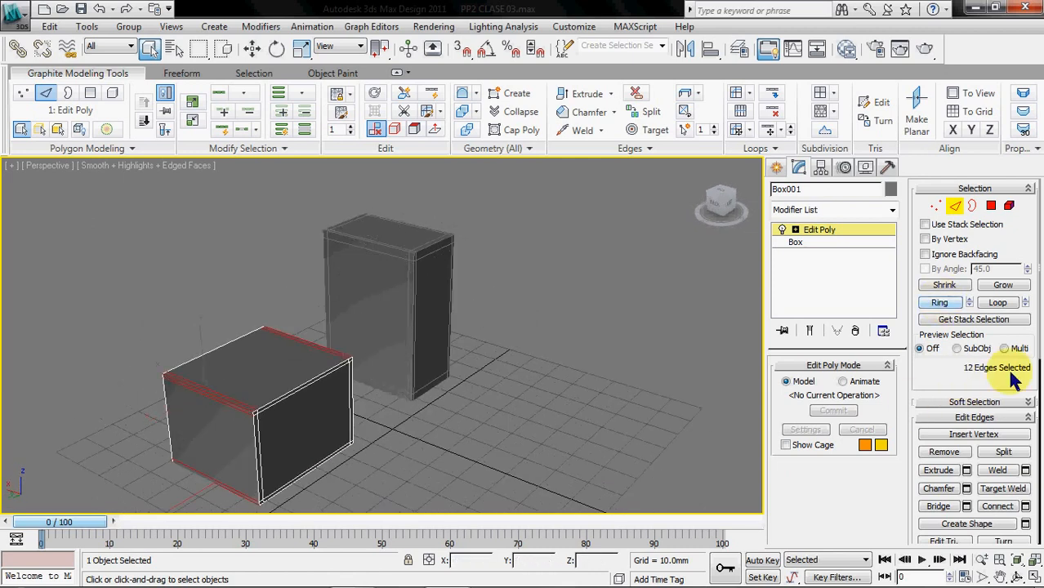
click(1025, 505)
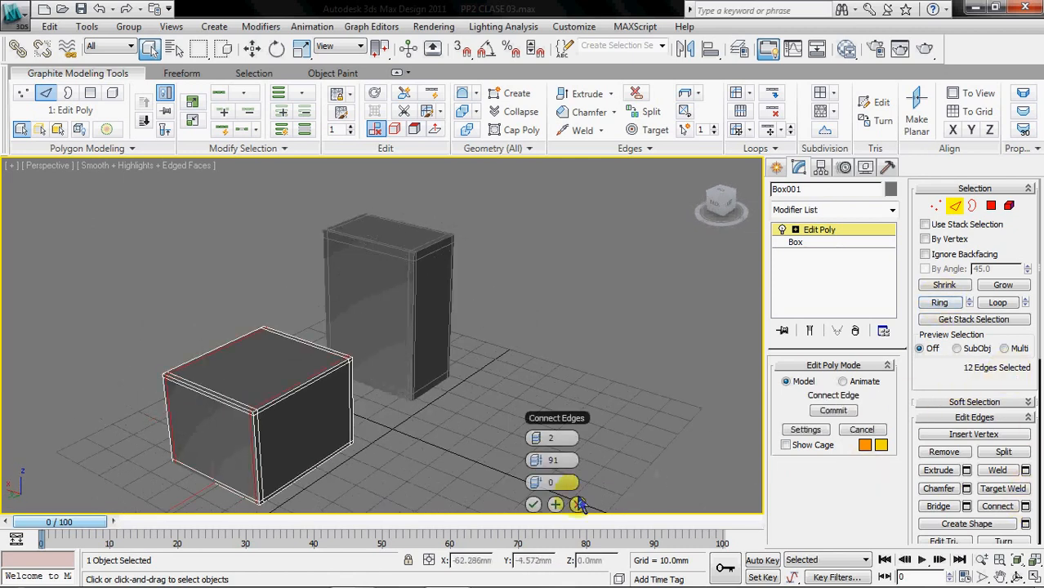
click(533, 504)
click(470, 456)
Connect the ring of vertical edges on the lower box with 1 segment and a slide of 42
alt+middle_drag(414, 410, 298, 416)
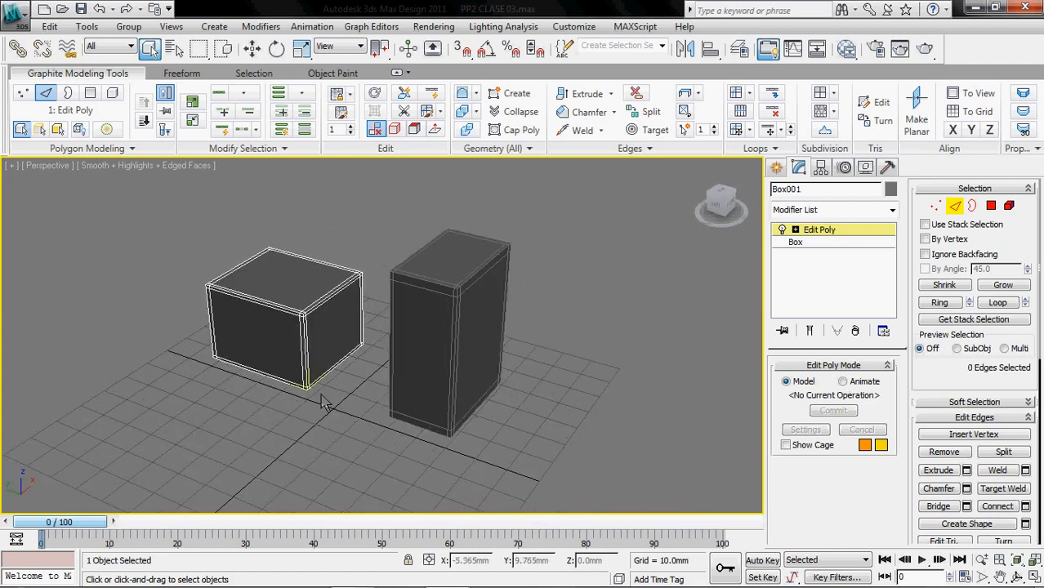
alt+middle_drag(328, 369, 333, 291)
alt+middle_drag(312, 344, 328, 378)
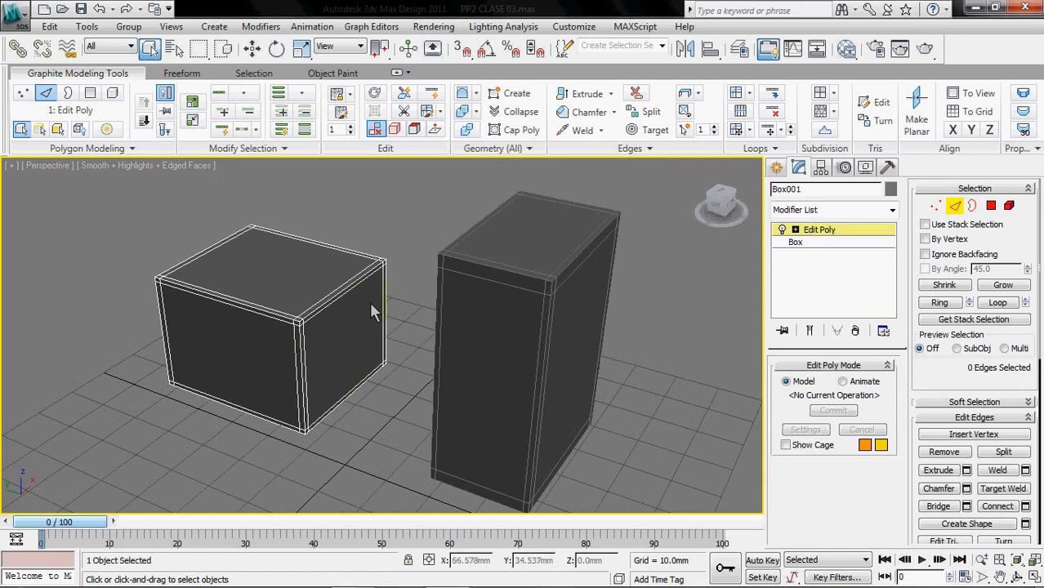
click(303, 370)
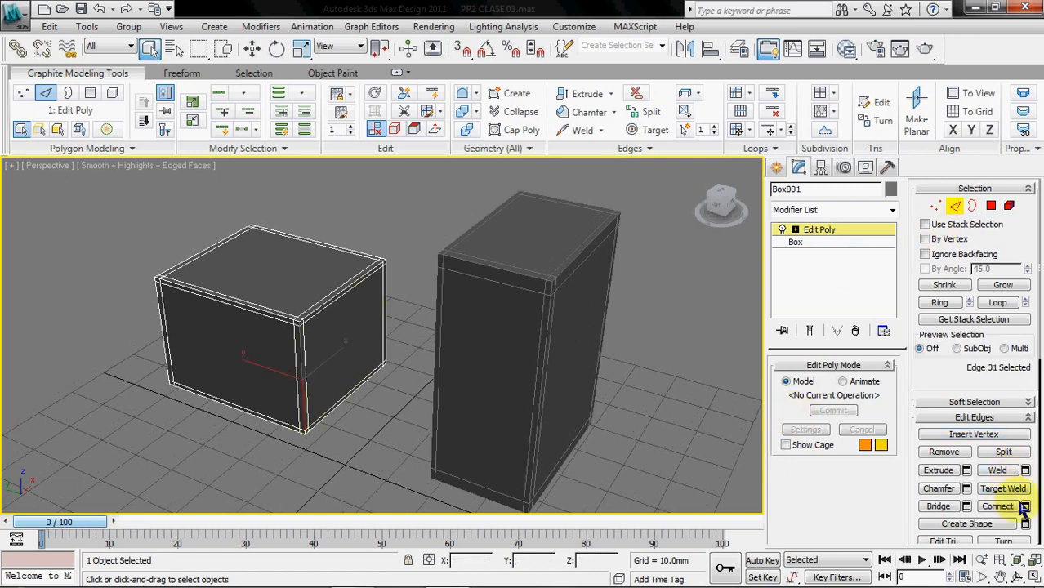
click(940, 302)
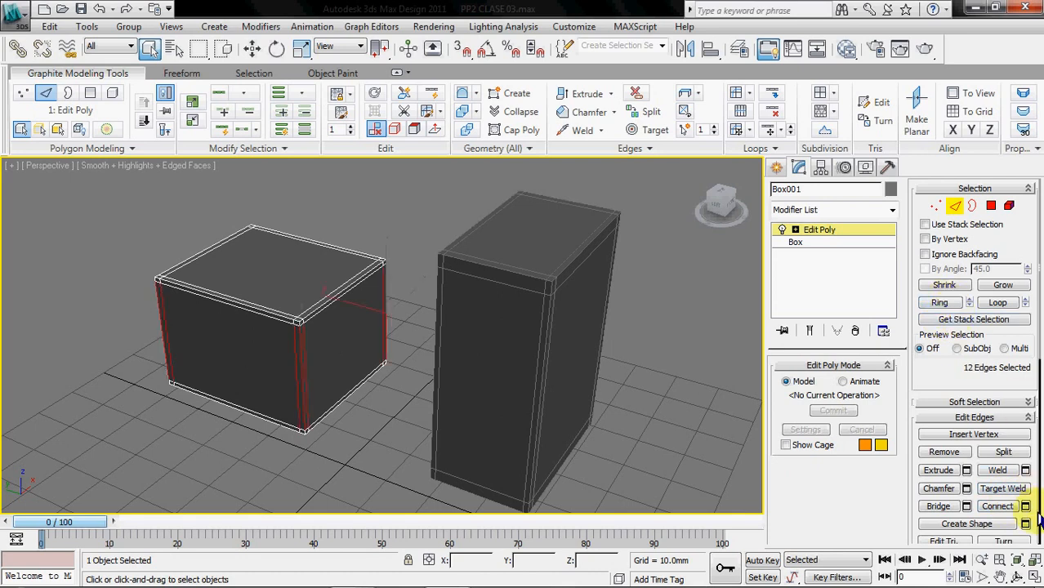
click(1025, 506)
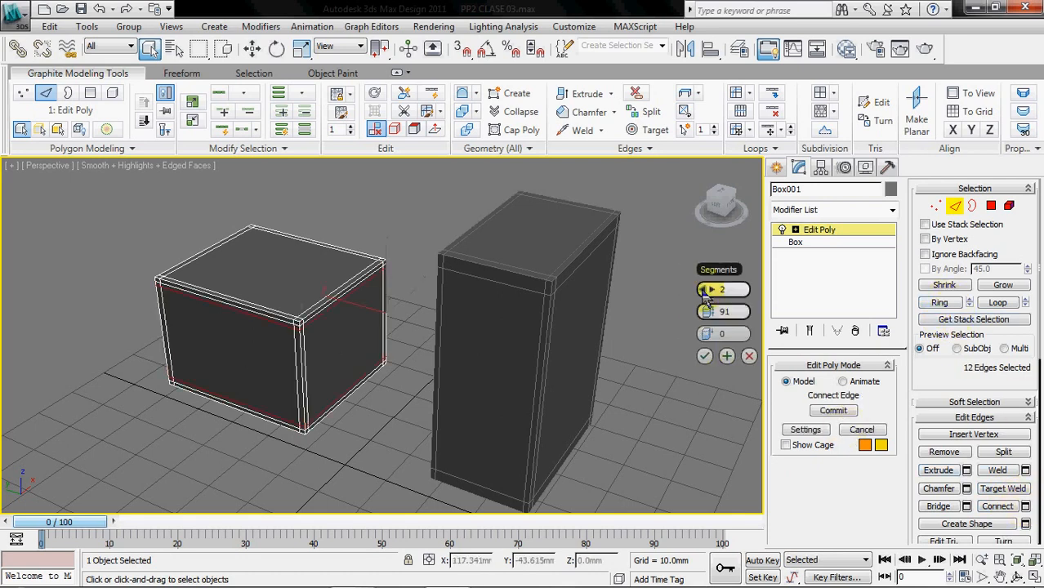
drag(705, 333, 845, 327)
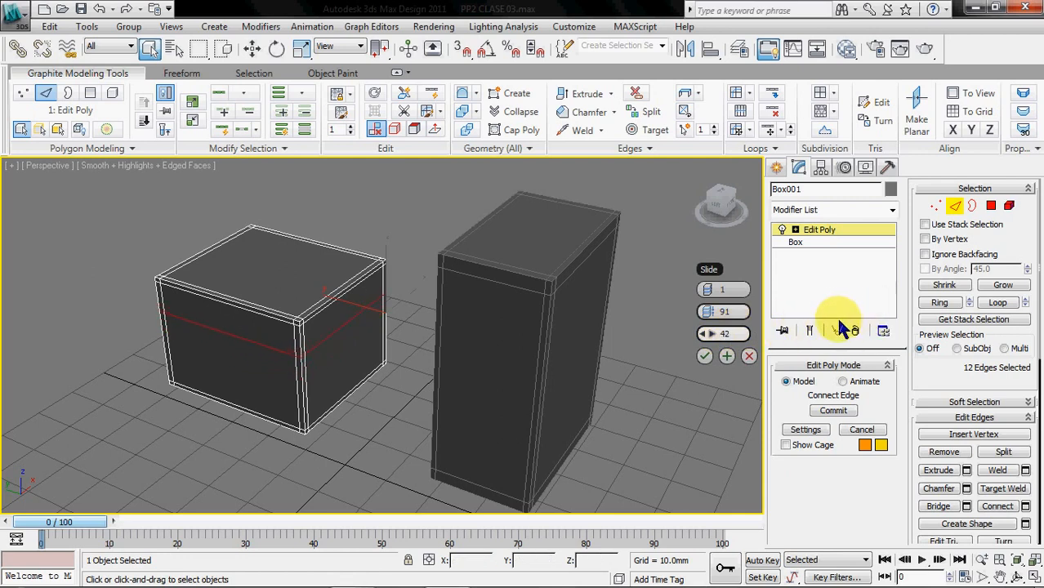
click(704, 356)
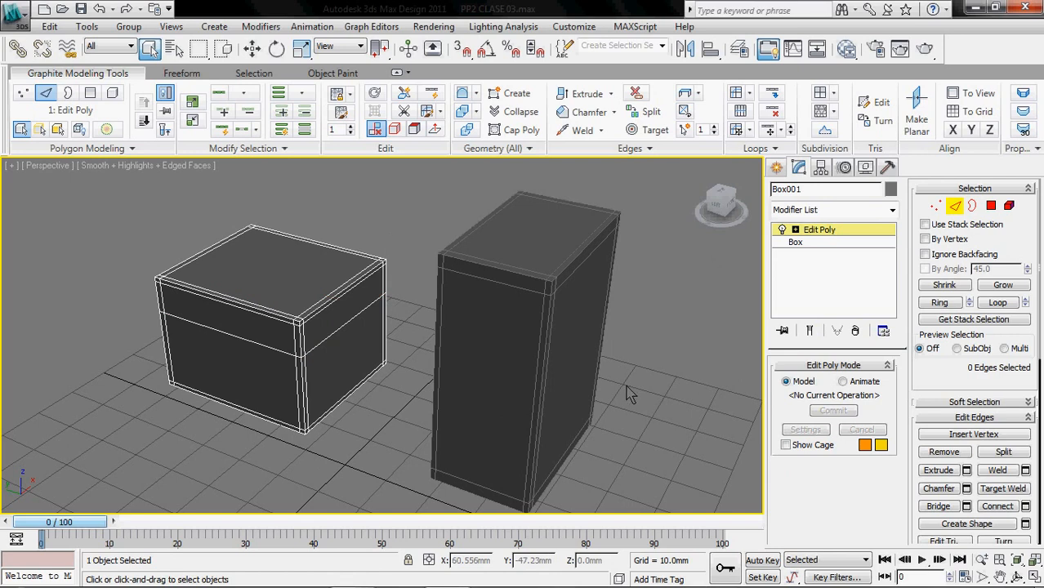
Select the taller box and connect its ring of vertical edges with 1 segment and a slide of 59
alt+middle_drag(475, 358, 601, 360)
click(962, 201)
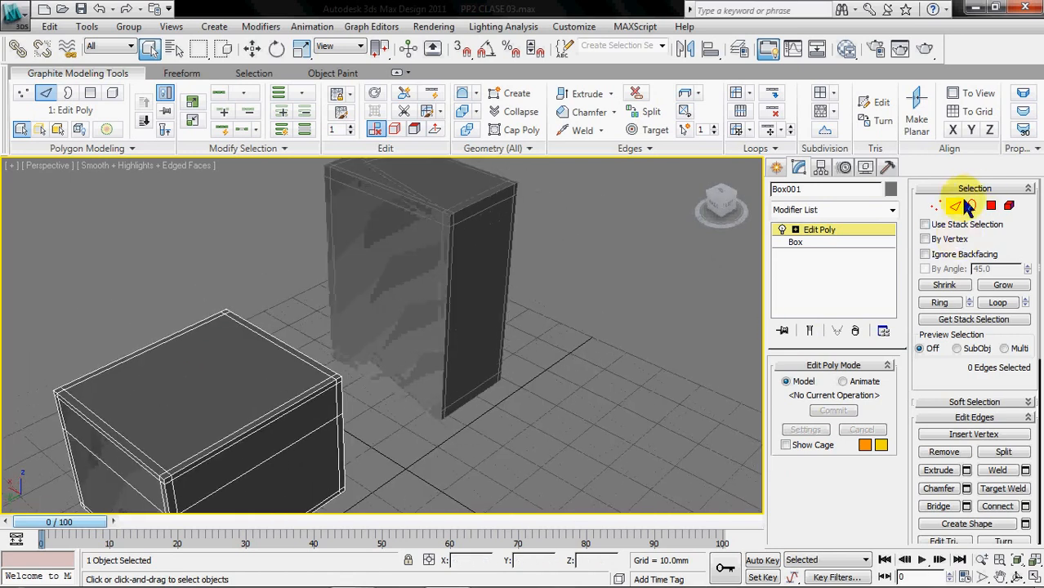
click(455, 313)
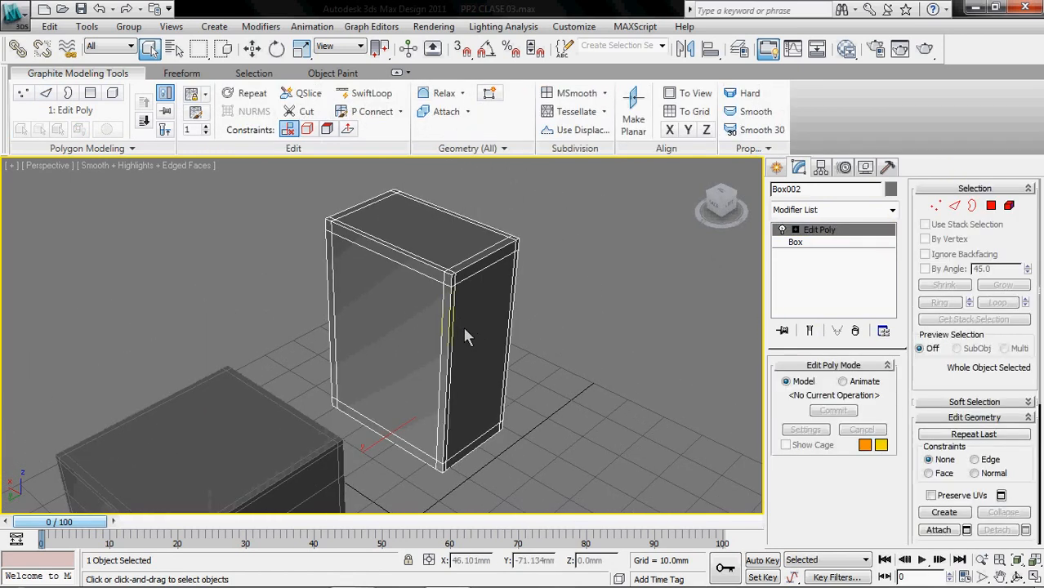
click(953, 205)
click(453, 359)
click(949, 303)
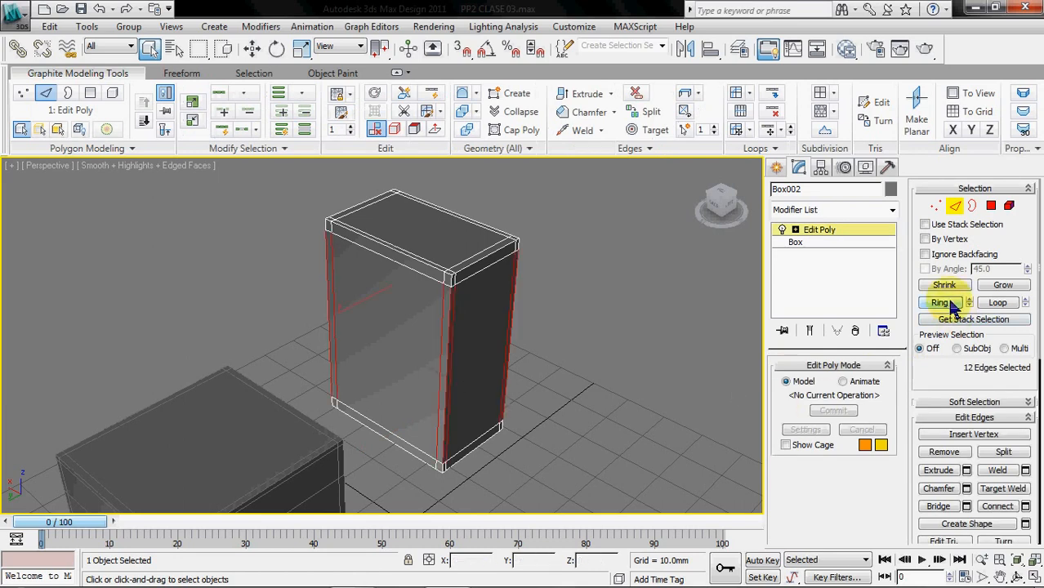
click(1024, 506)
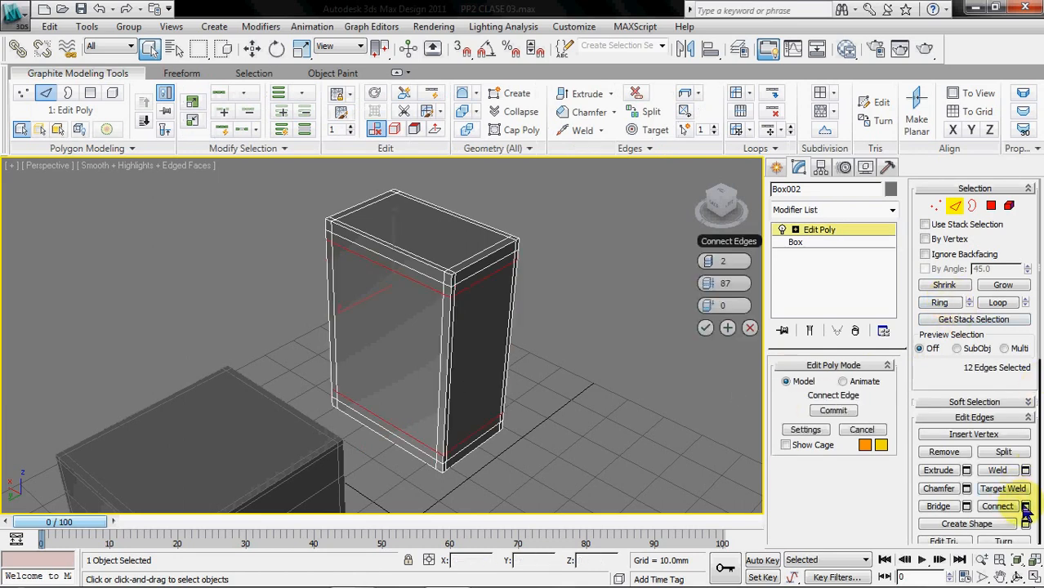
click(714, 264)
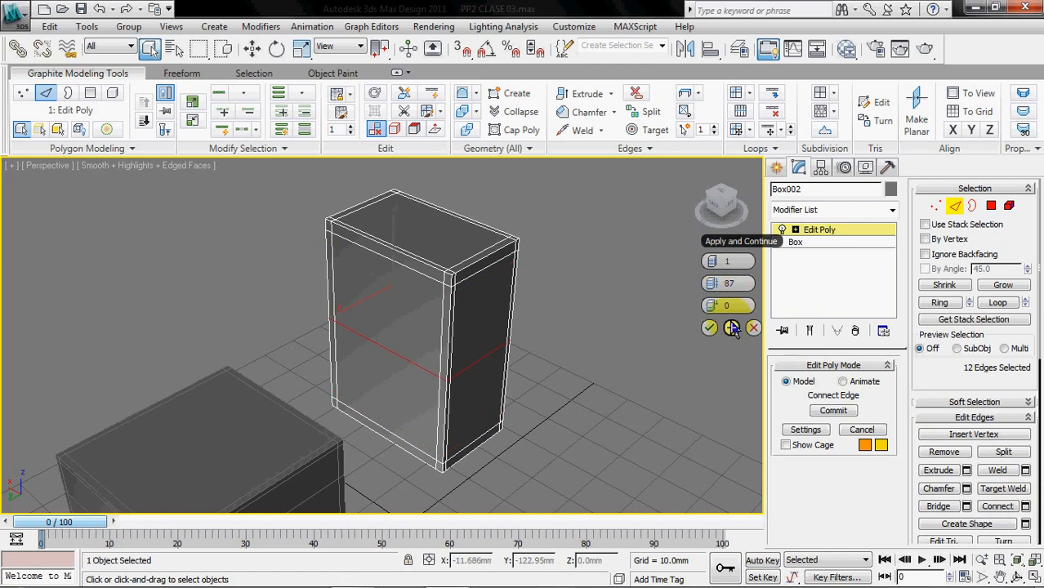
drag(752, 315, 873, 291)
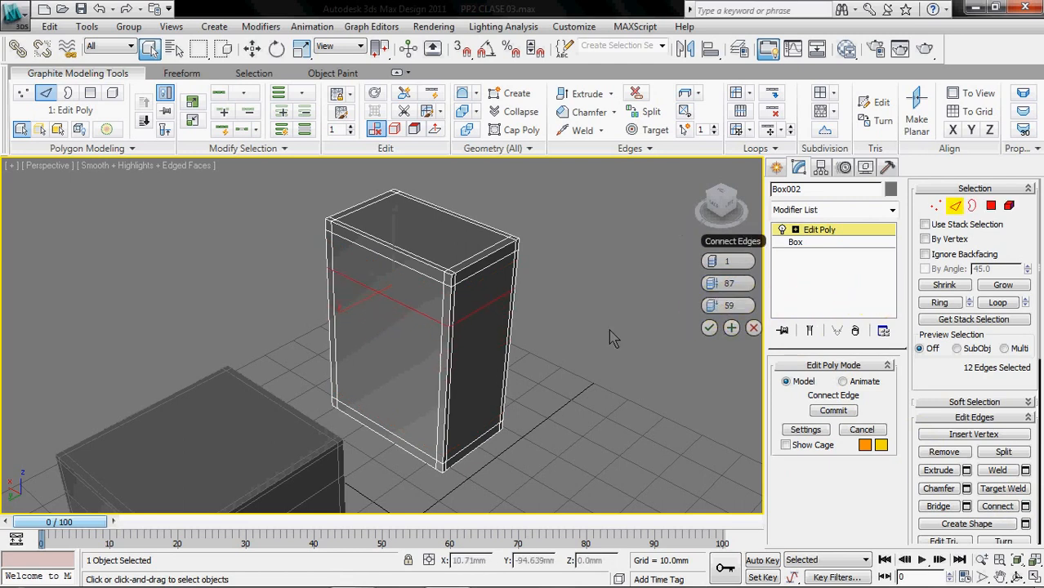
click(708, 327)
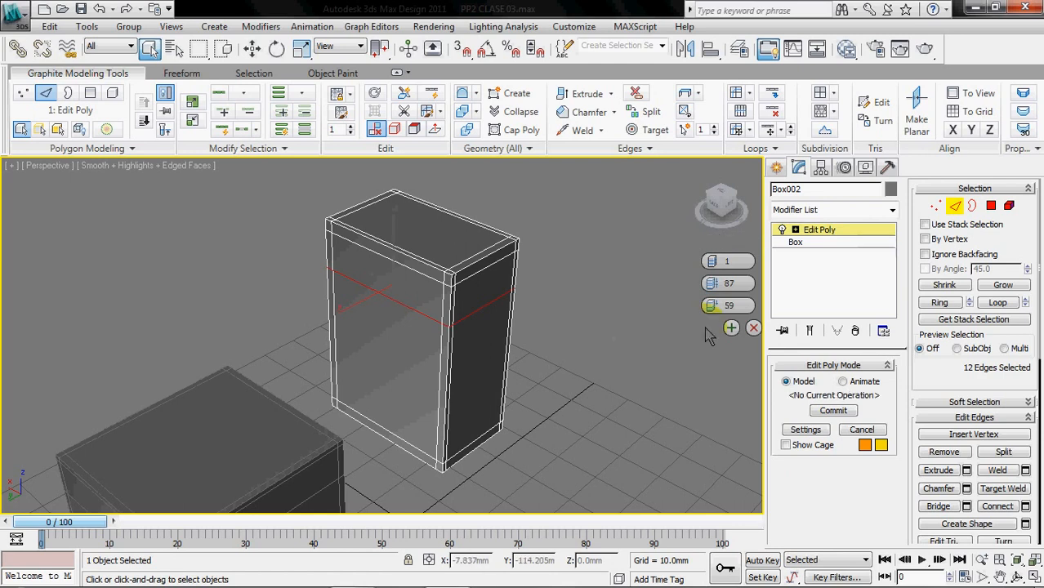
Try to select polygons on both the taller and the lower box, and leave polygon editing
alt+middle_drag(513, 369, 395, 363)
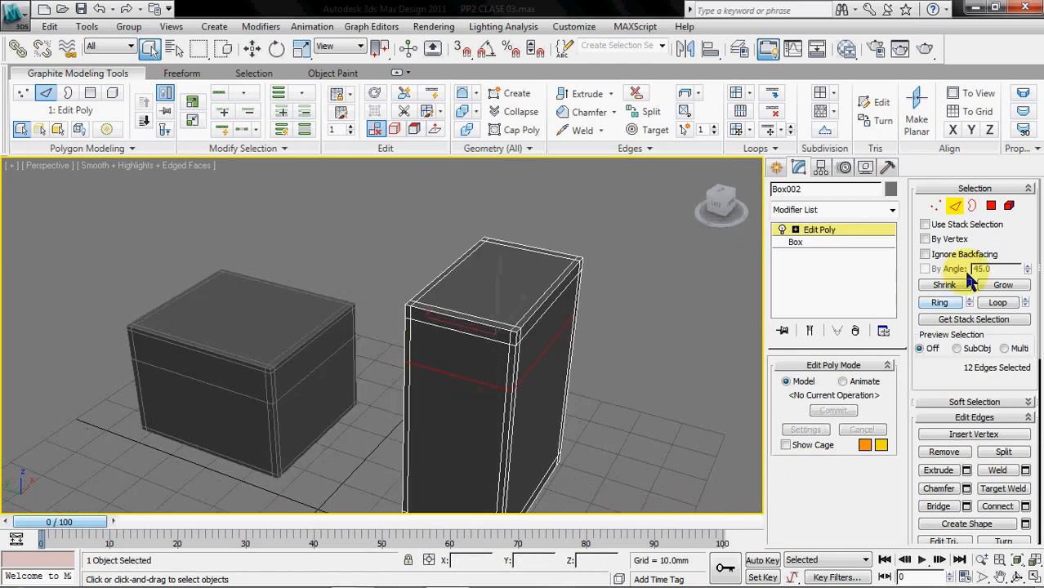
click(990, 205)
alt+middle_drag(319, 333, 471, 343)
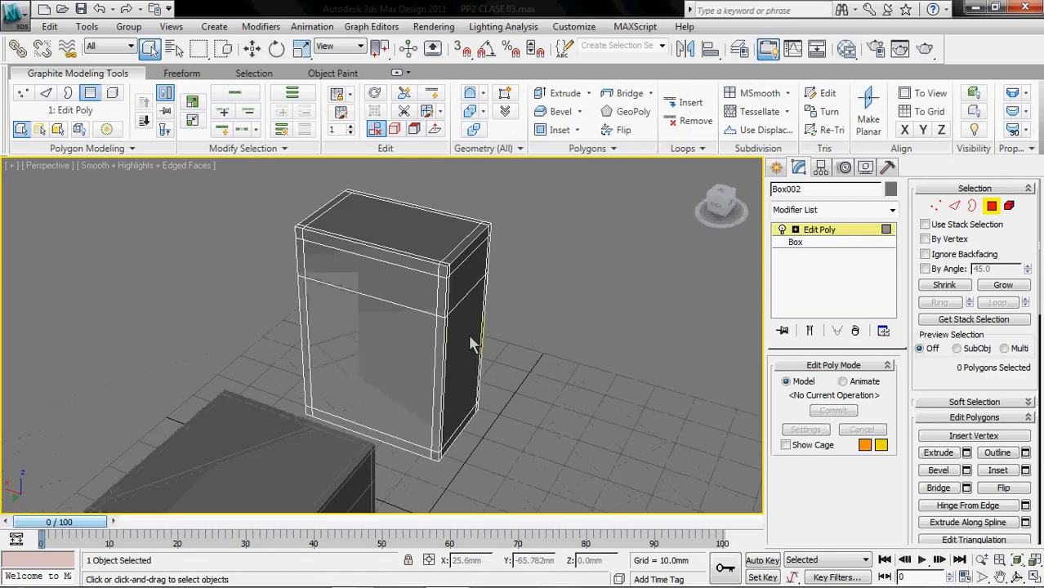
click(364, 274)
alt+middle_drag(363, 325, 275, 368)
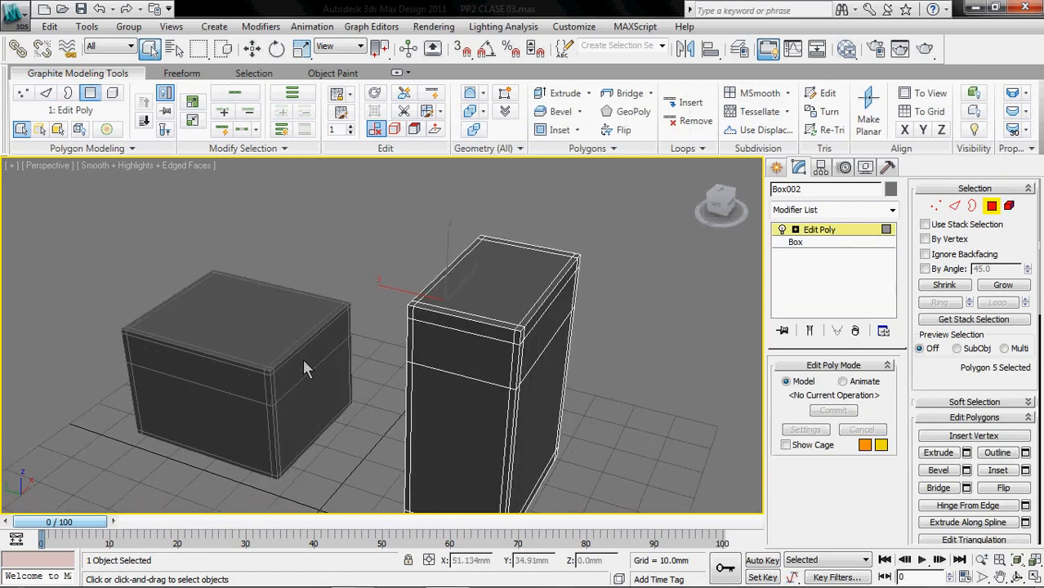
click(277, 356)
middle_drag(329, 325, 400, 313)
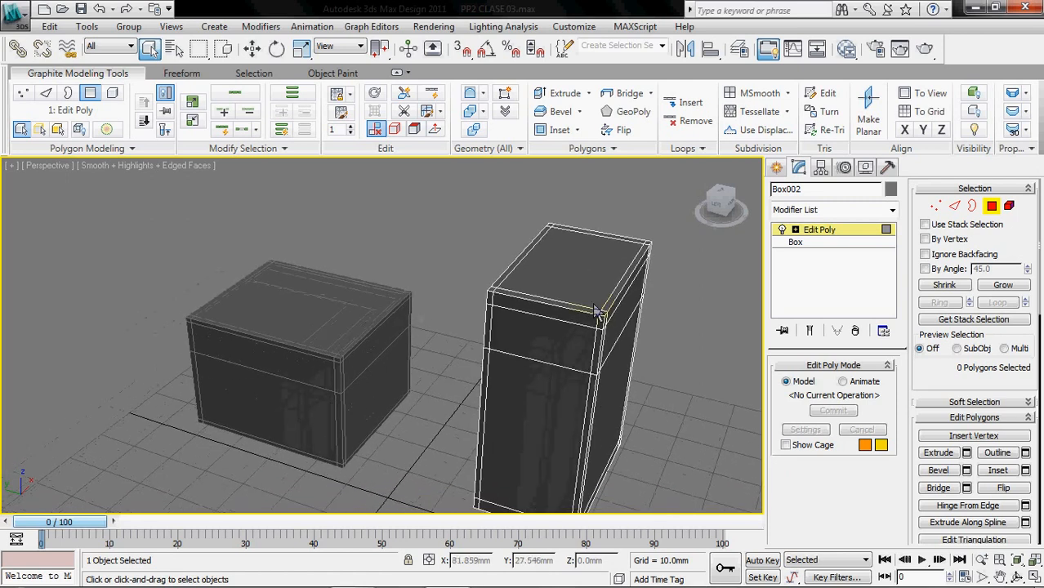
click(991, 207)
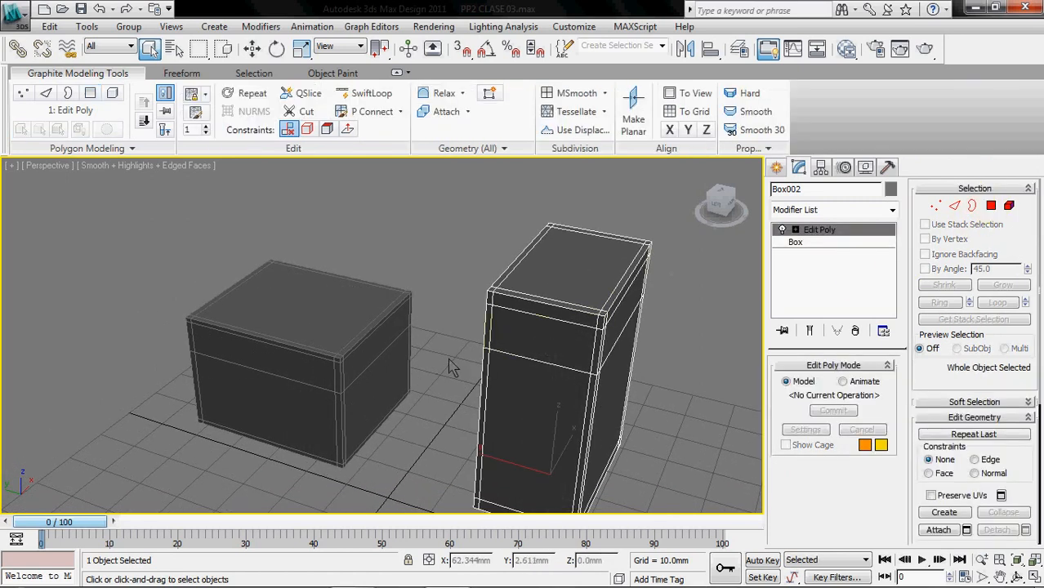
Attach the lower box to the taller box's Edit Poly object and end the Attach command
middle_drag(517, 361, 442, 354)
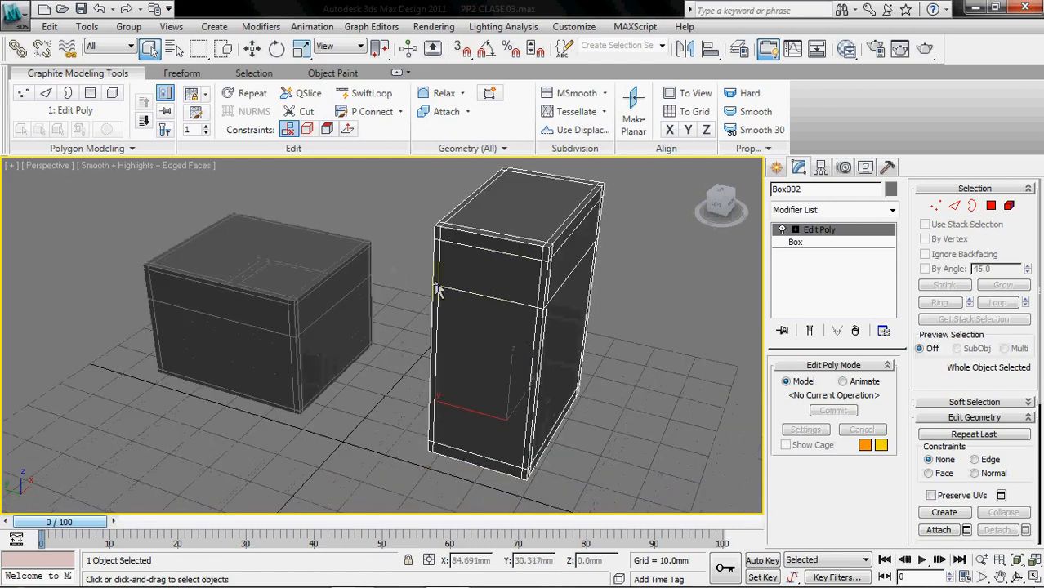
click(616, 333)
click(513, 283)
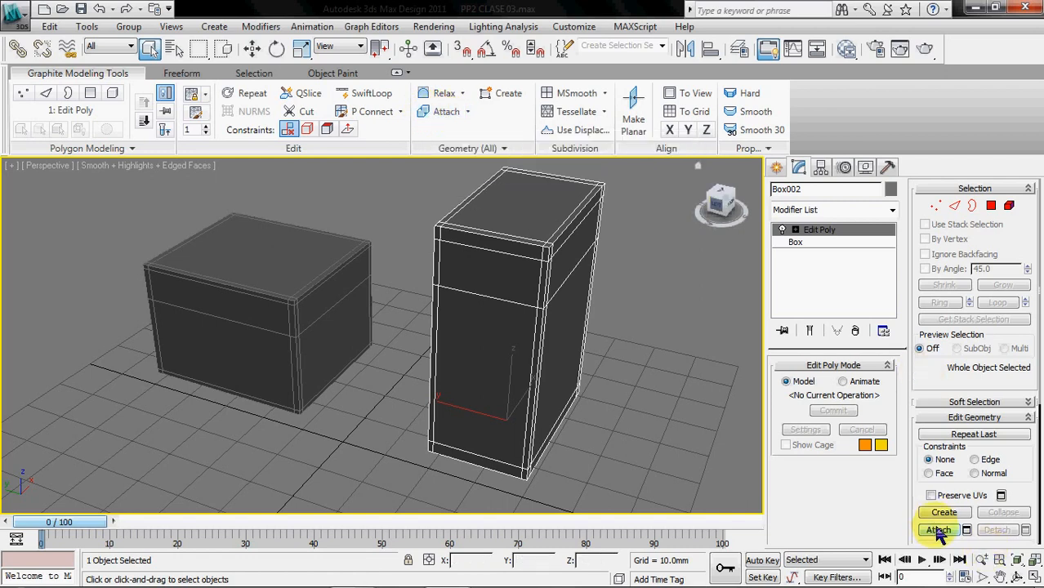
click(442, 115)
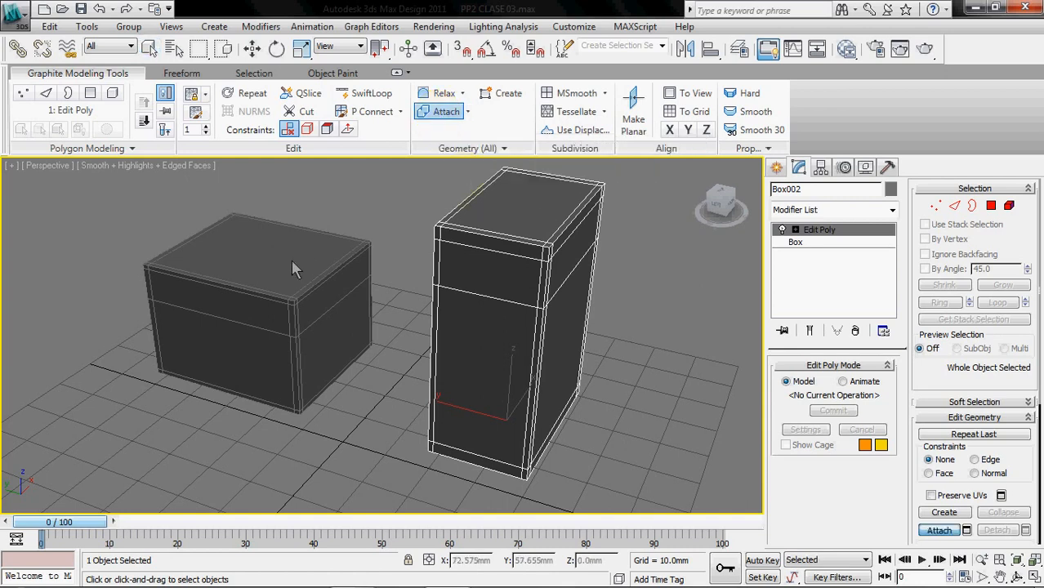
click(240, 254)
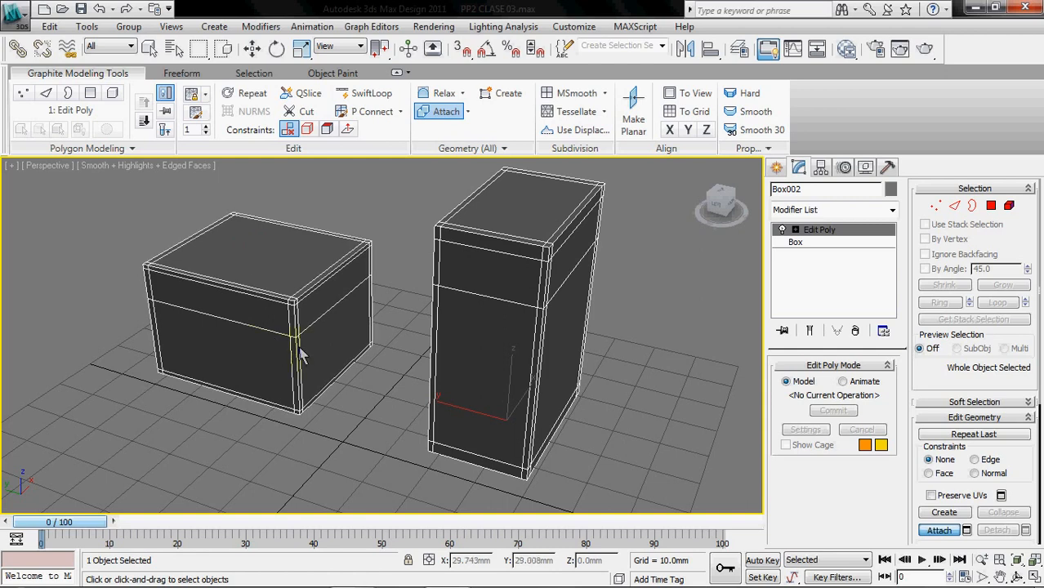
click(447, 119)
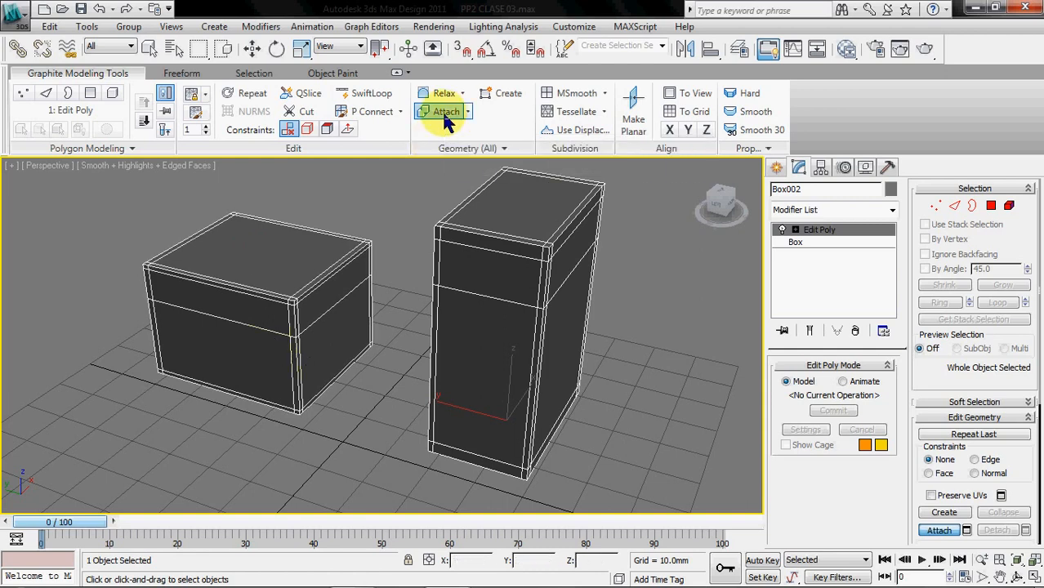
Test polygon selection across both attached boxes by picking faces on each, and clear the selection
click(990, 205)
click(445, 278)
click(212, 361)
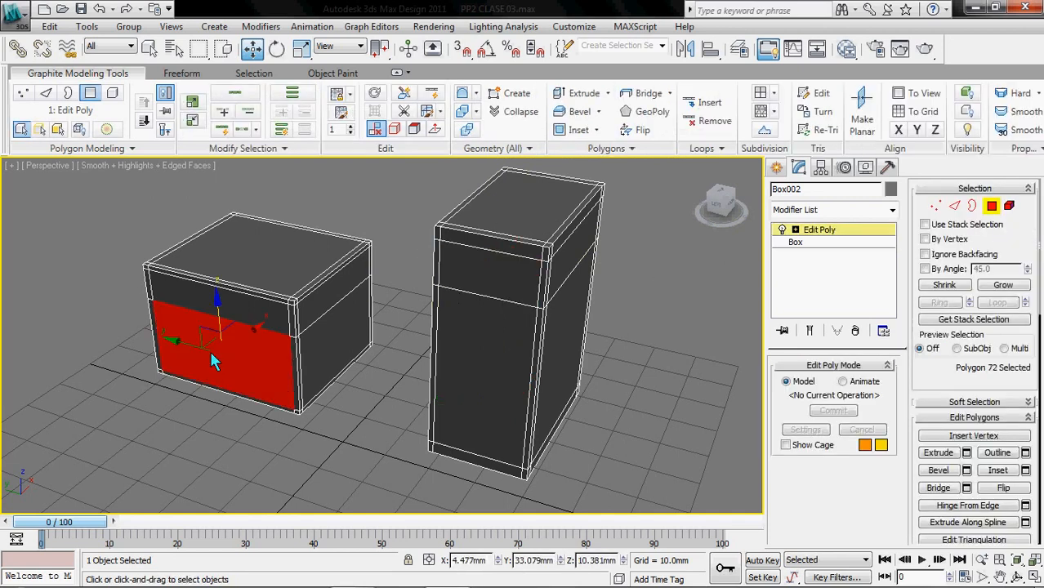
click(222, 253)
click(482, 359)
click(342, 342)
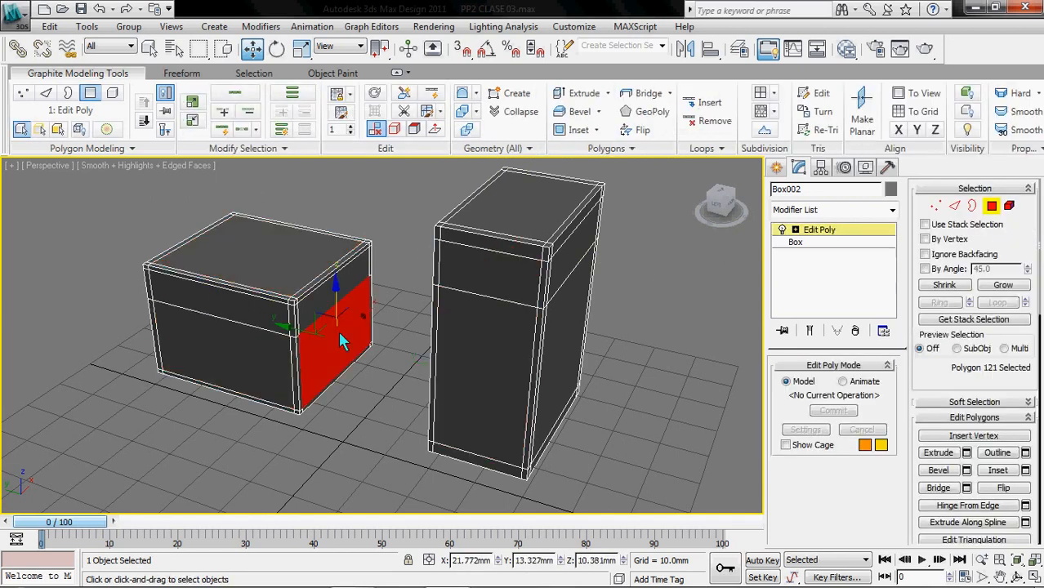
drag(457, 480, 289, 364)
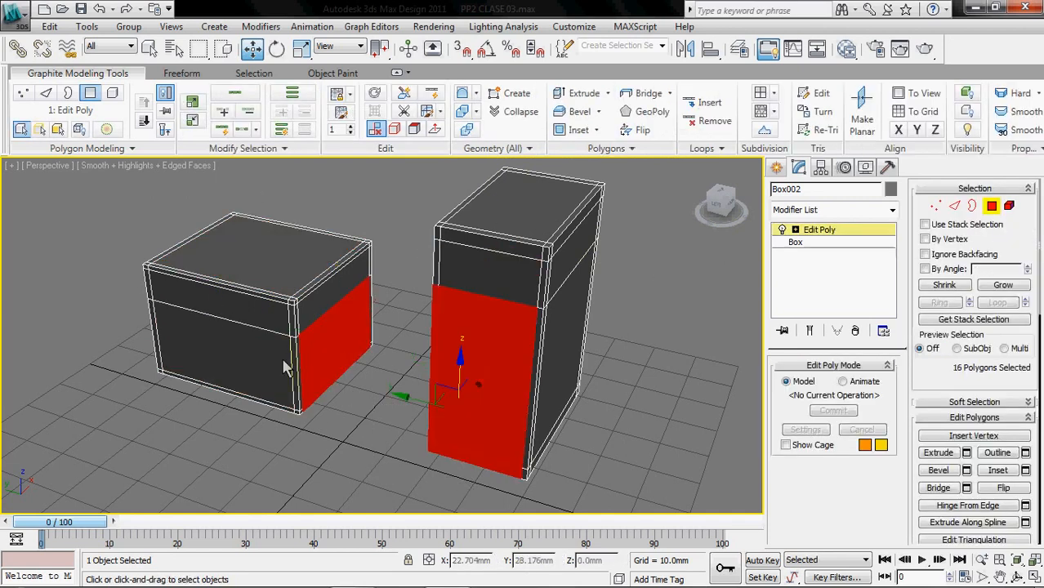
click(396, 392)
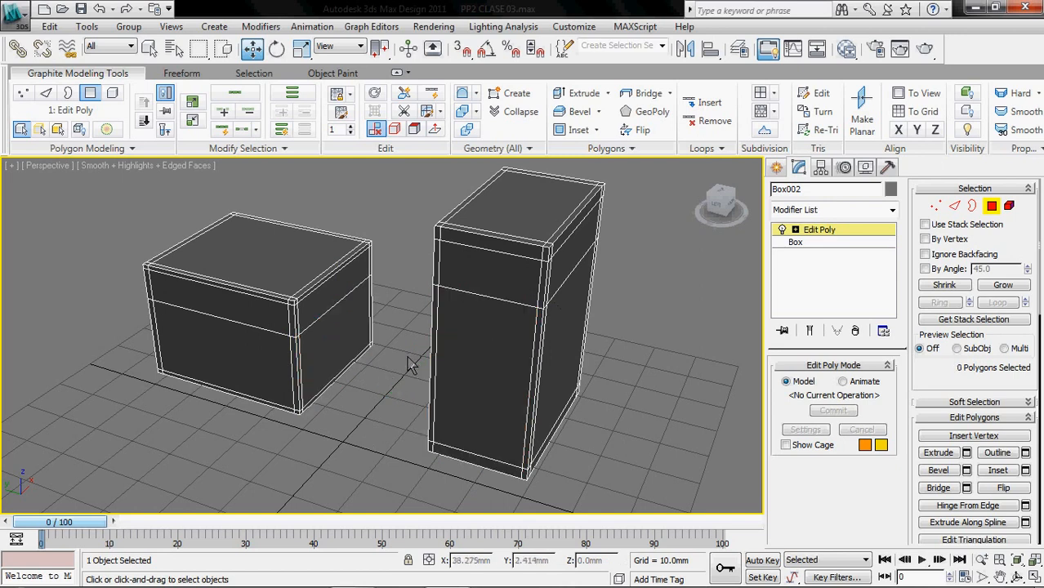
Connect the ring of vertical edges below the taller box's dividing loop with 1 segment and a slide of 91
alt+middle_drag(384, 347, 426, 322)
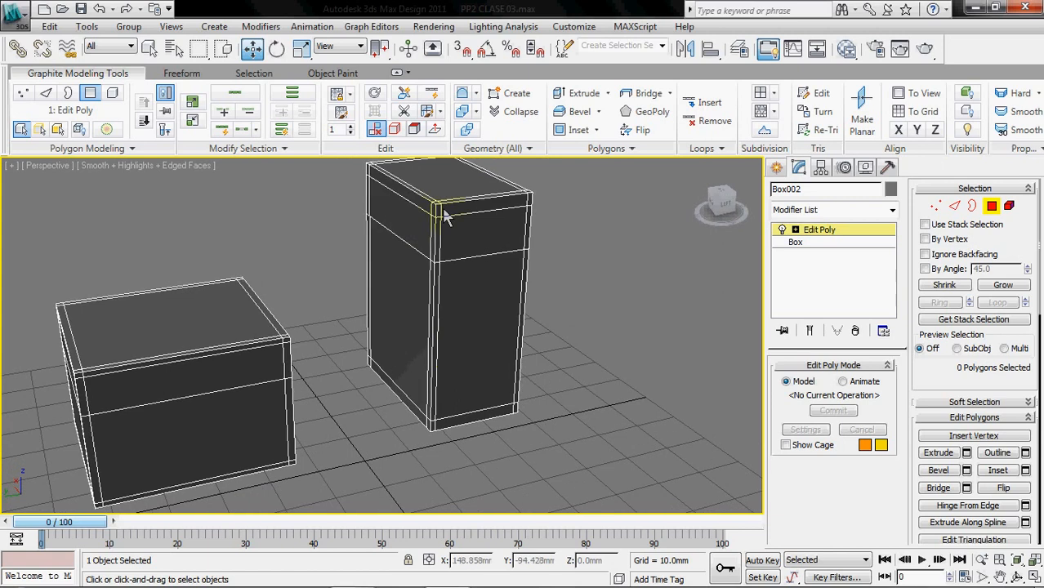
alt+middle_drag(412, 231, 435, 258)
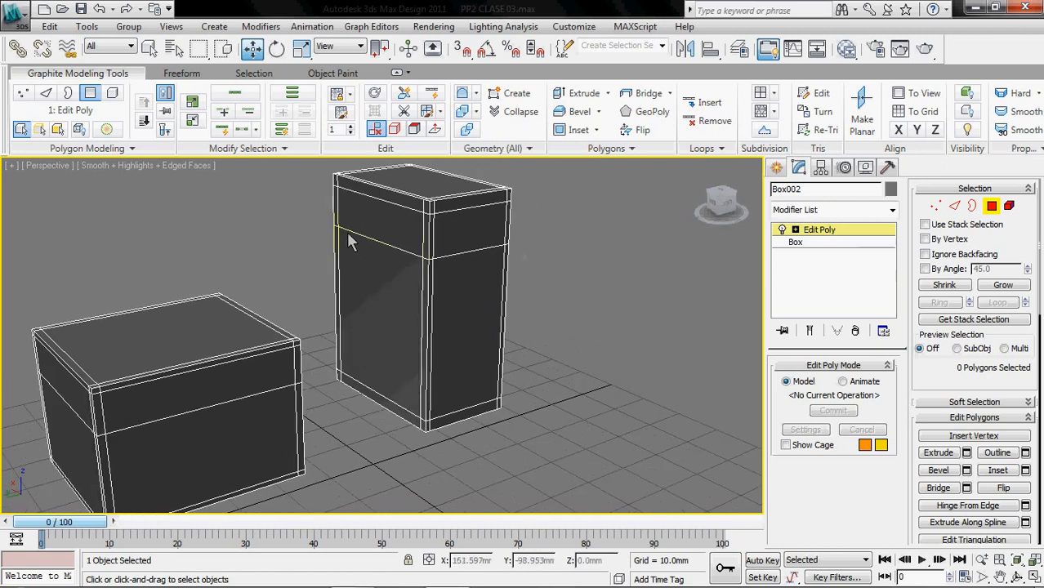
click(954, 204)
click(544, 349)
click(433, 307)
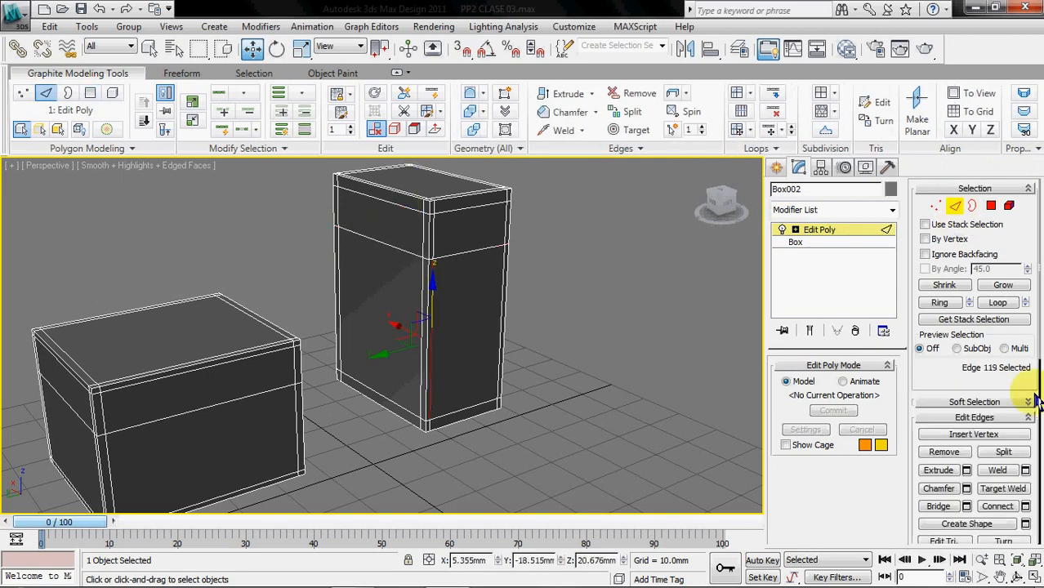
click(939, 302)
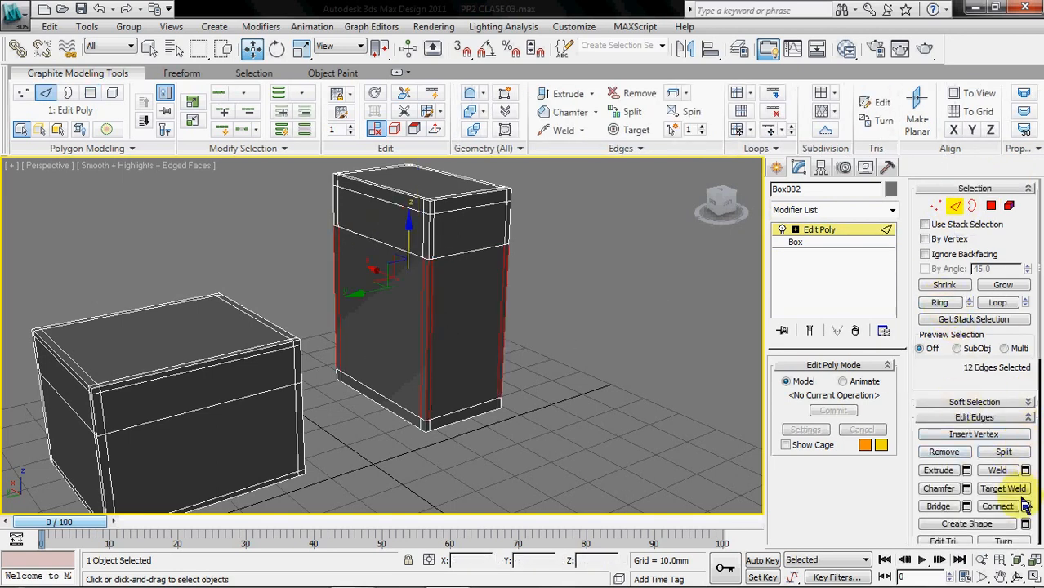
click(1025, 505)
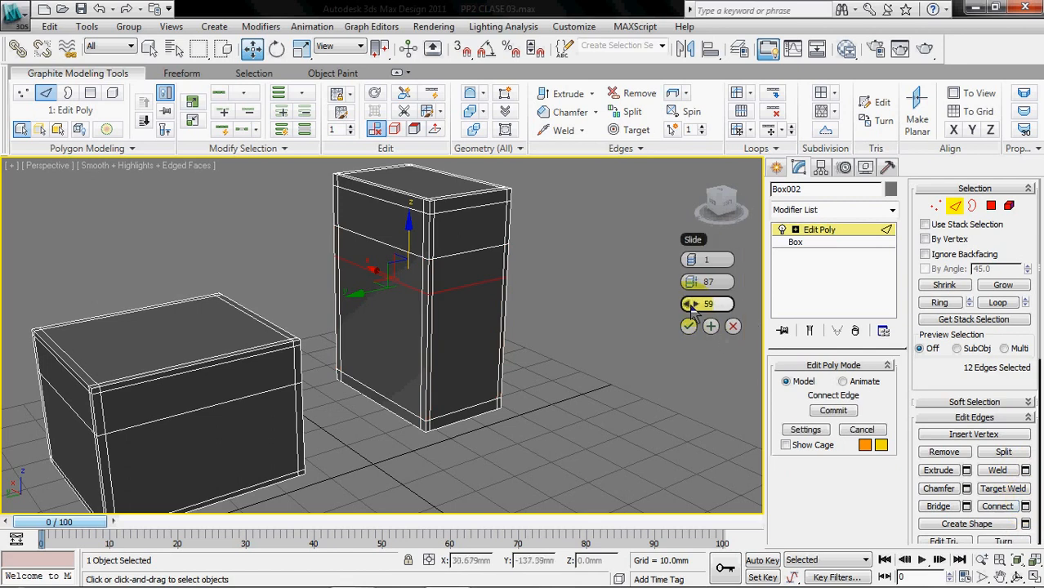
drag(691, 303, 790, 306)
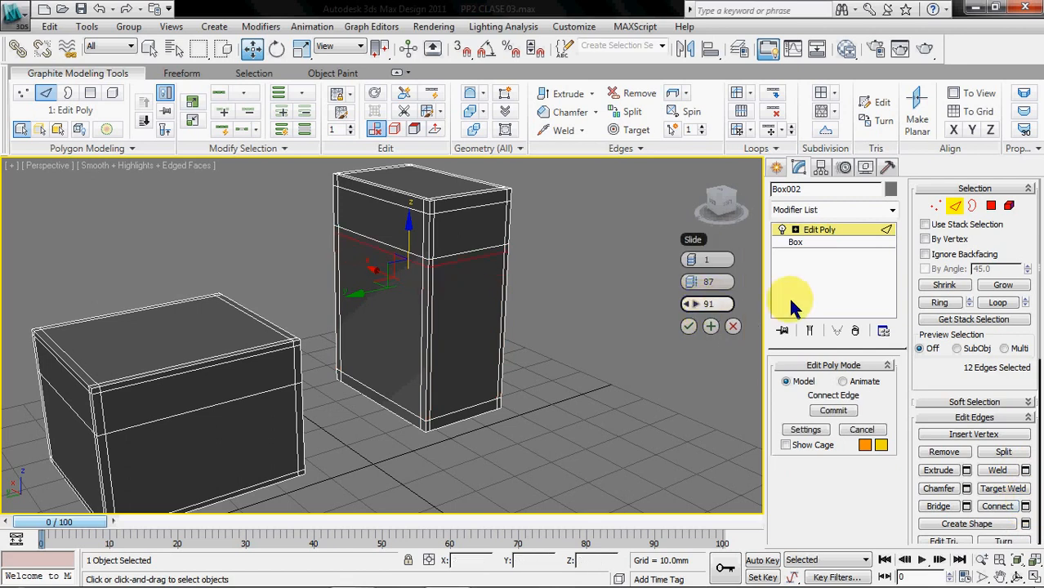
click(708, 328)
Connect the ring of vertical edges below the lower box's dividing loop with 1 segment, pinch 87 and slide 91
middle_drag(318, 416, 451, 403)
click(447, 405)
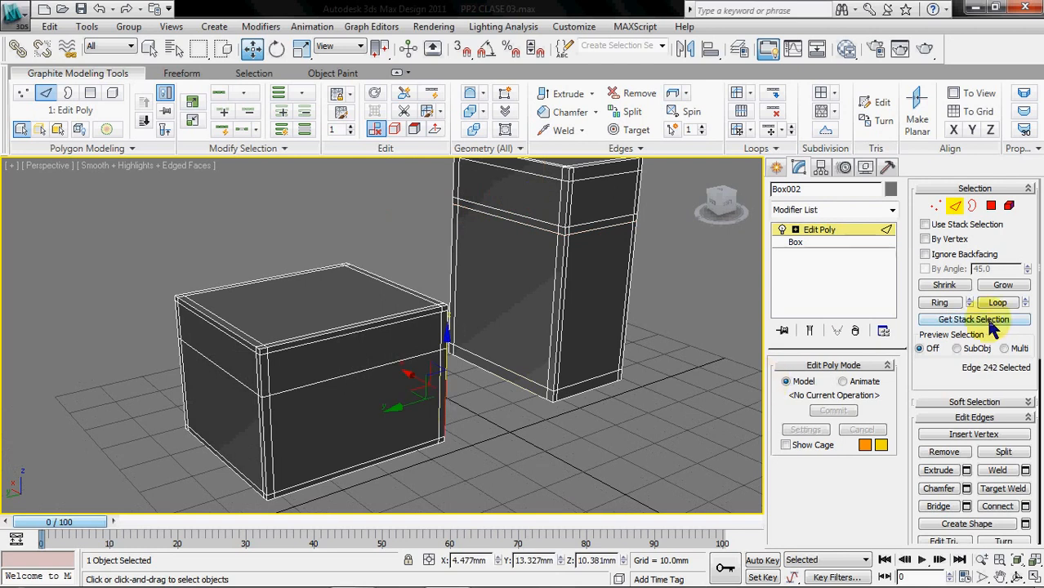
click(939, 303)
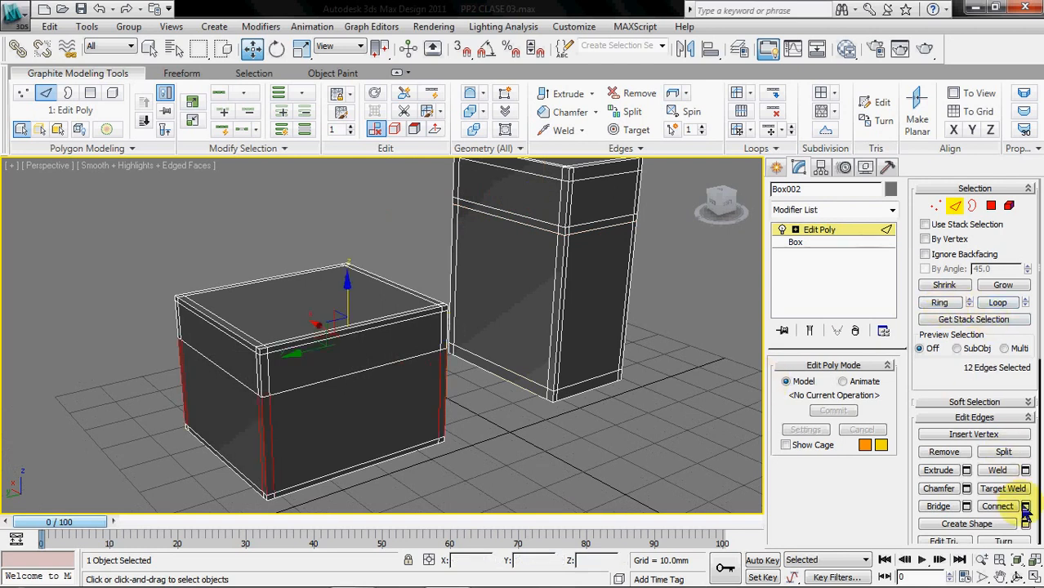
click(1024, 506)
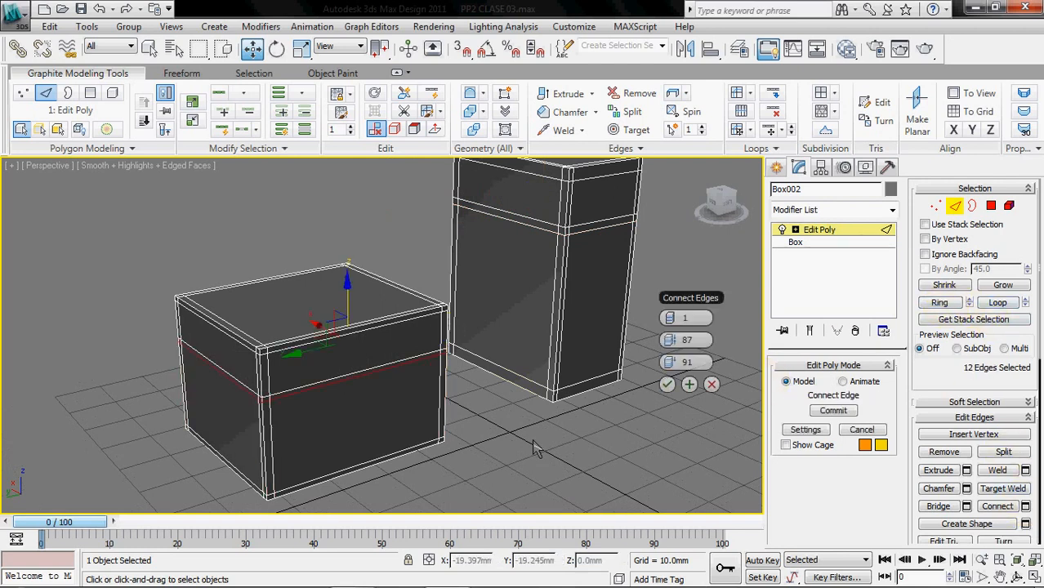
click(667, 384)
In polygon editing, pick the lower box's upper side face toward the taller box, add neighbouring strip polygons individually, and clear the selection
alt+middle_drag(519, 377, 373, 368)
click(991, 206)
alt+middle_drag(441, 327, 373, 324)
click(373, 327)
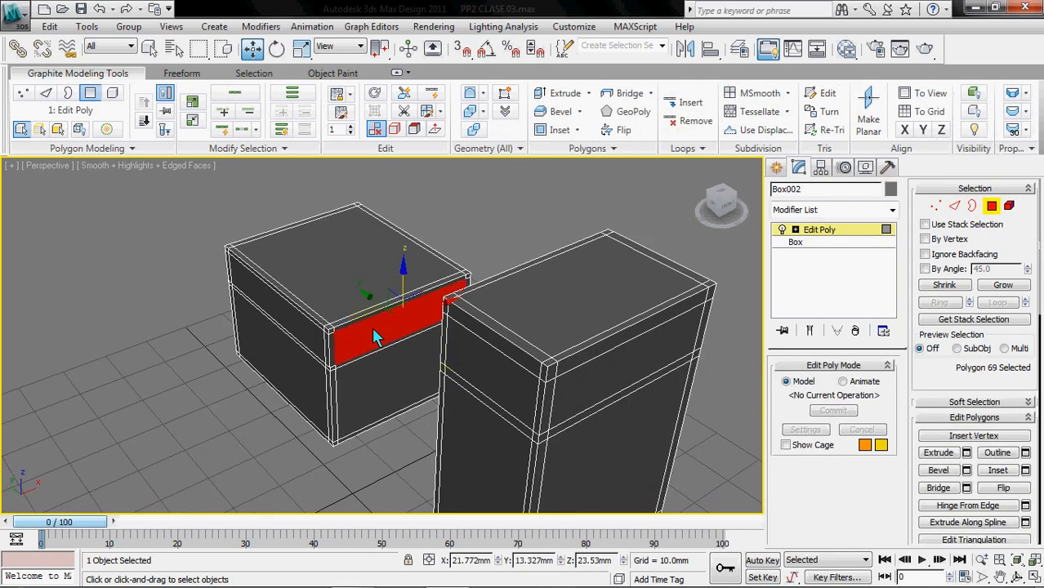
scroll(376, 311, up, 6)
scroll(404, 257, up, 2)
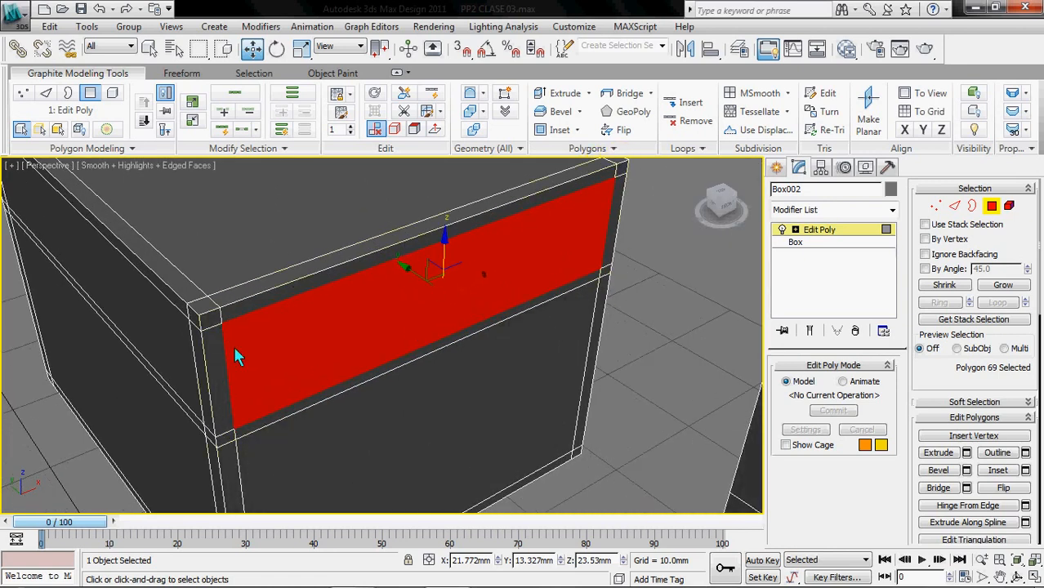
ctrl+click(274, 419)
ctrl+click(214, 412)
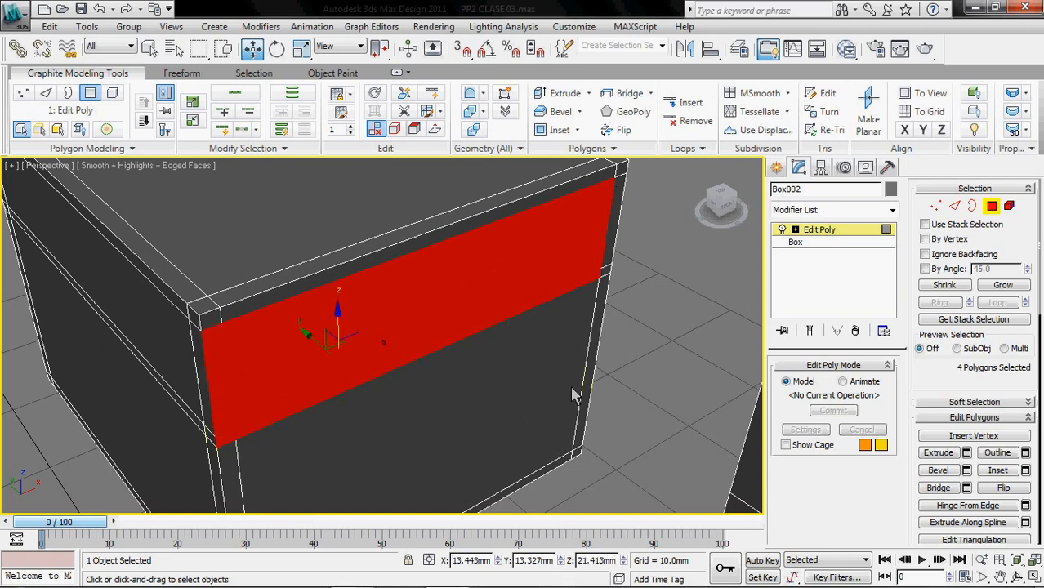
click(649, 331)
Test growing the selection from the lower box's upper side face by several levels and by one level, and clear it
click(539, 254)
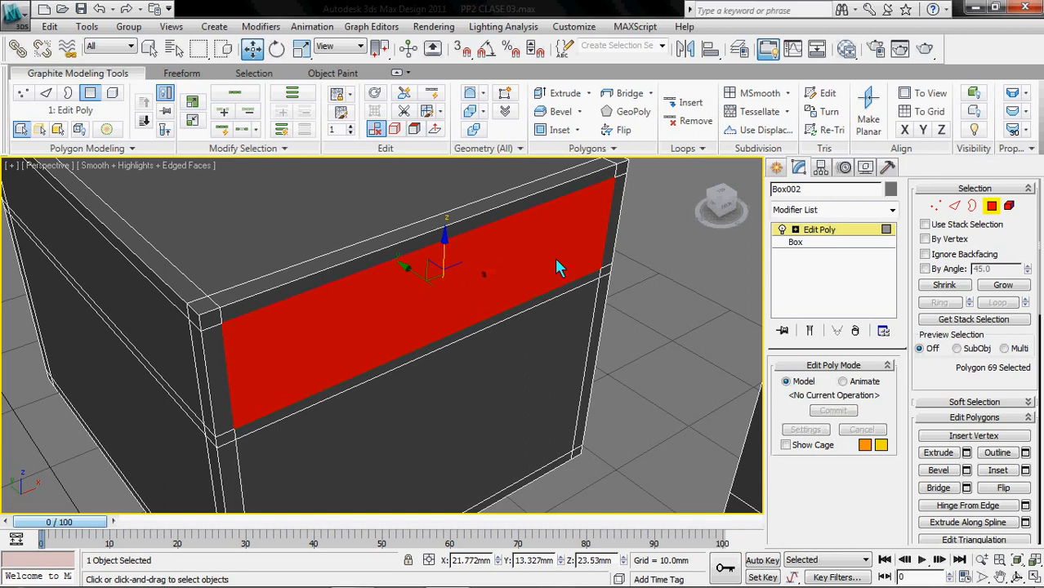
middle_drag(514, 286, 509, 297)
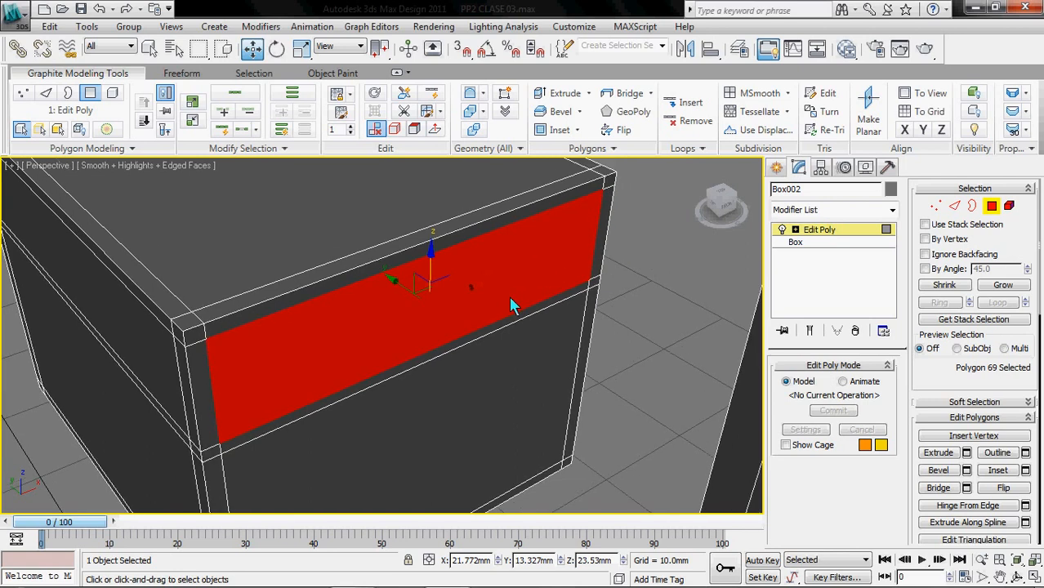
click(997, 288)
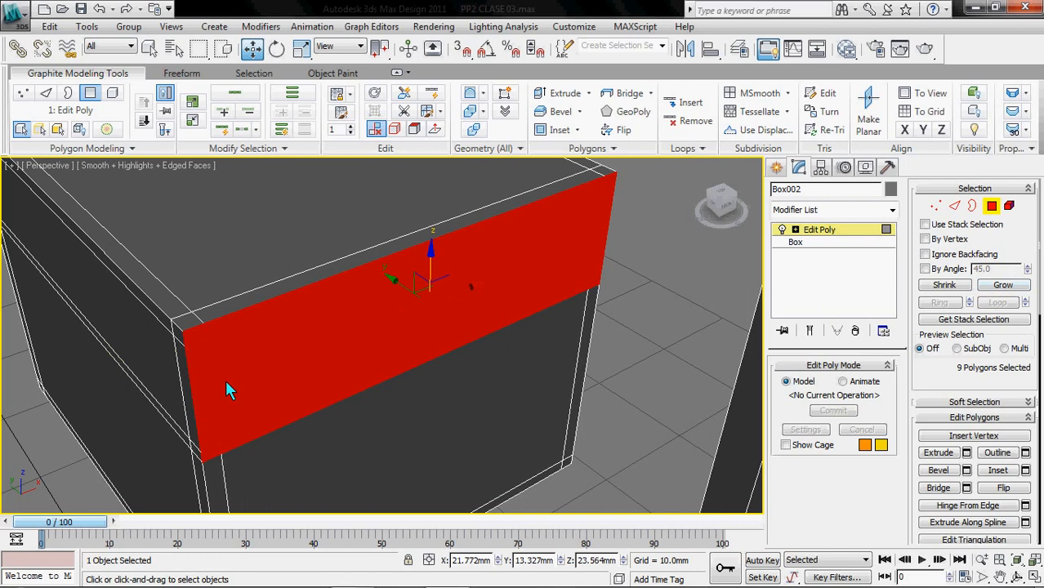
click(1017, 288)
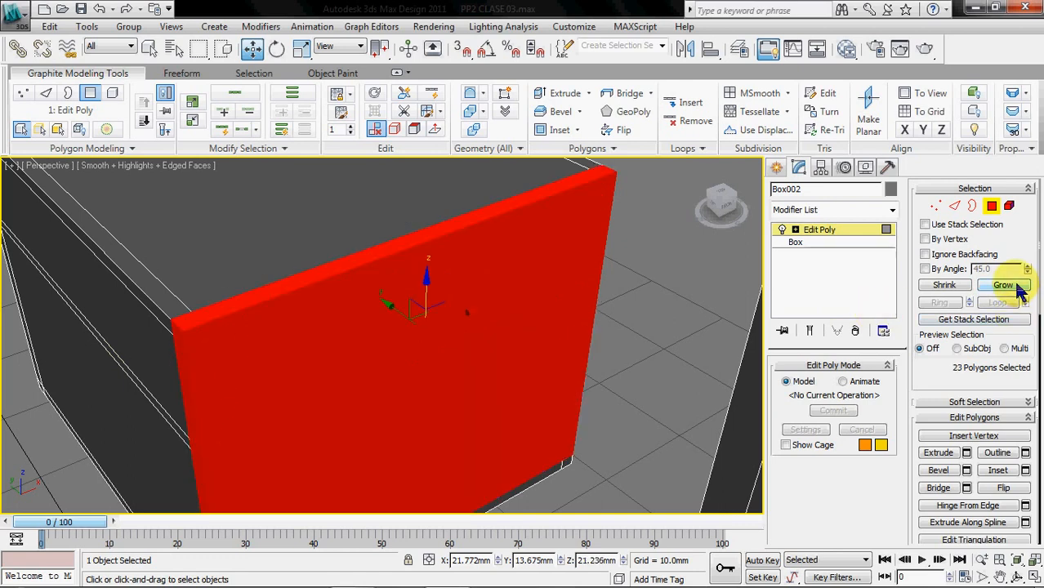
click(1016, 288)
click(623, 339)
click(458, 296)
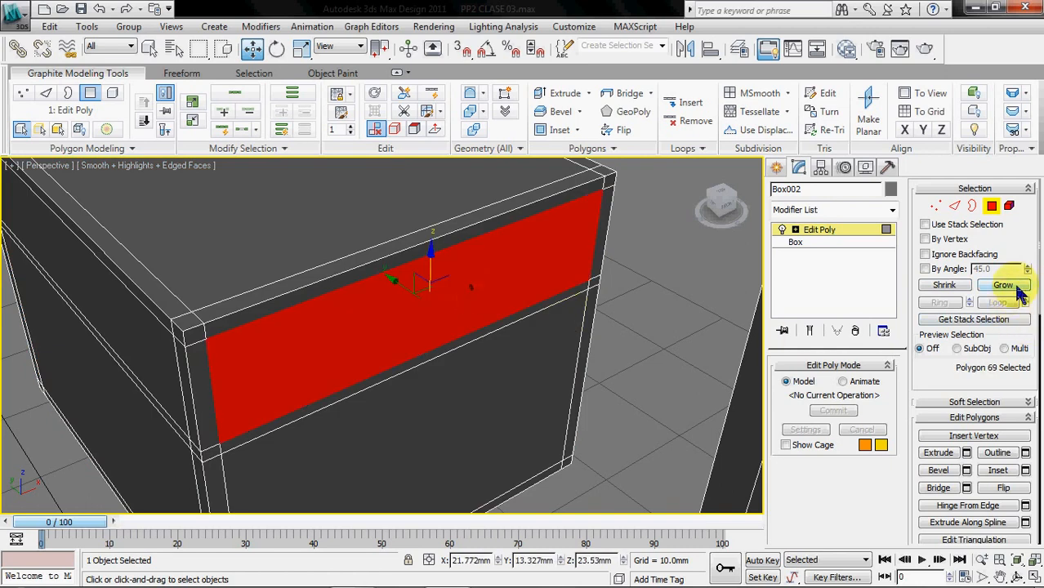
click(1002, 285)
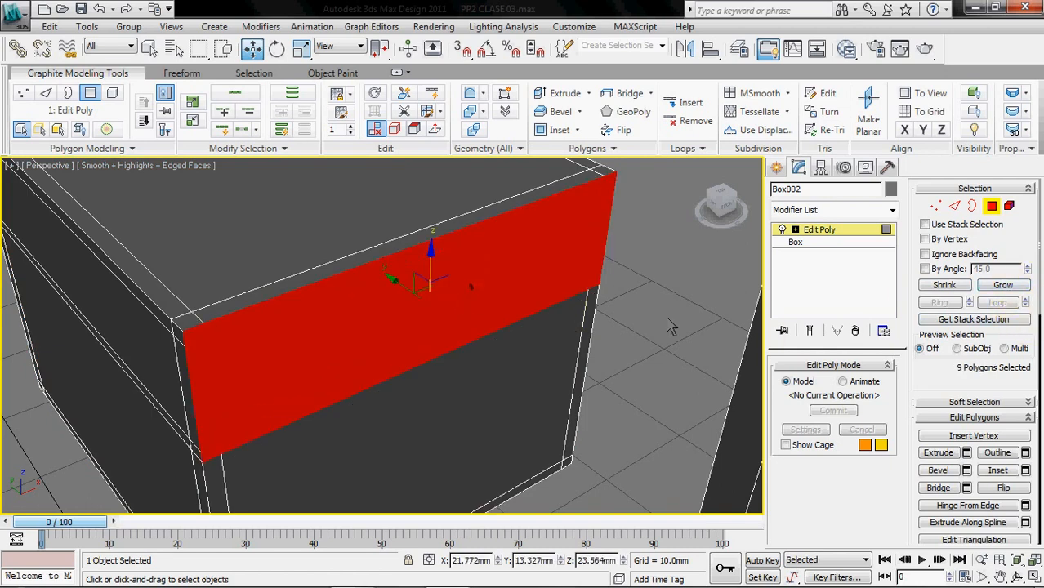
click(624, 328)
Select the facing upper side polygons of the taller and lower boxes and grow the selection once to include their border strips
alt+middle_drag(563, 306, 512, 367)
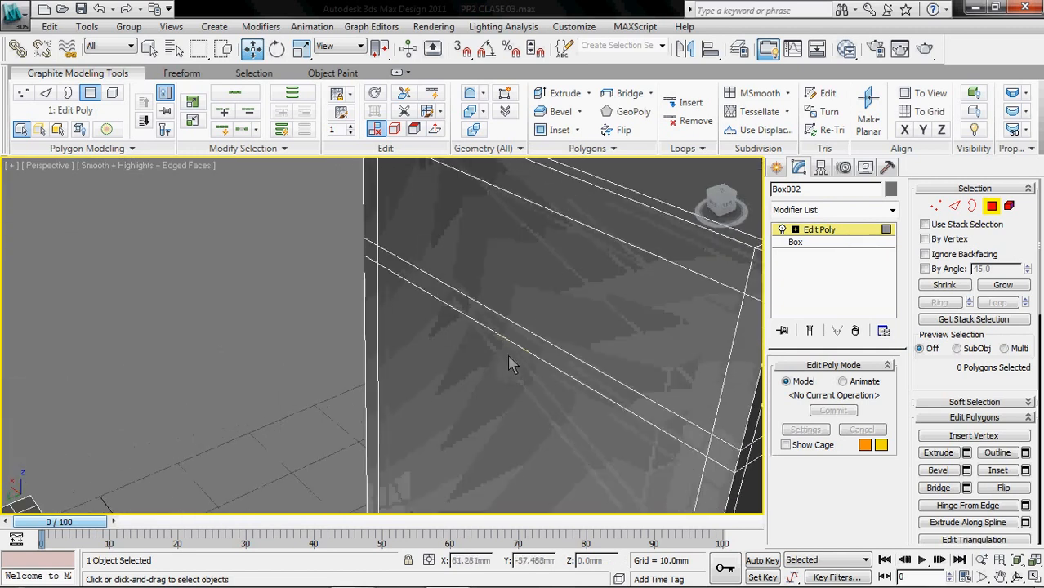
scroll(504, 360, down, 2)
click(435, 335)
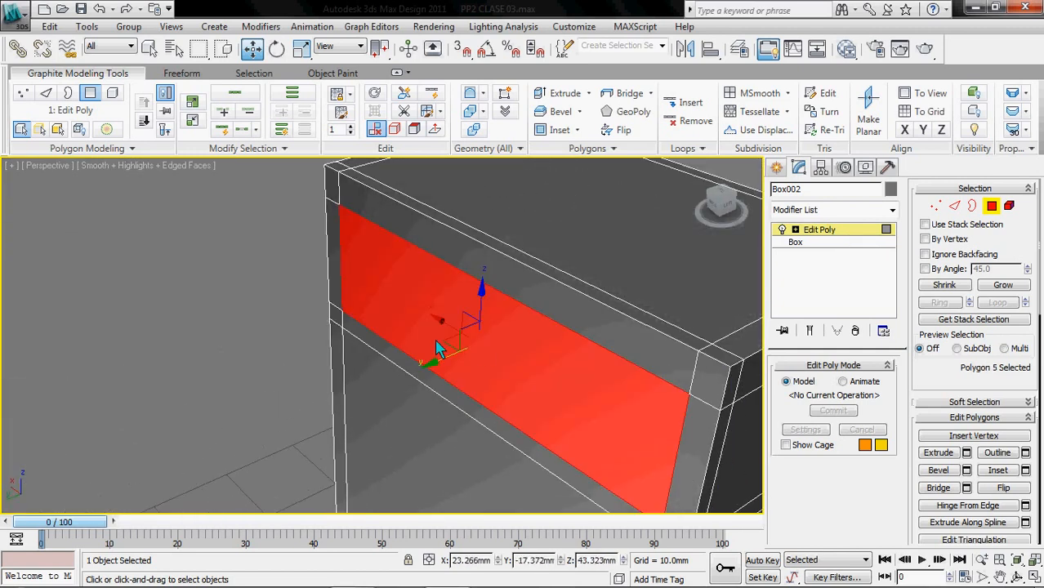
scroll(428, 343, down, 6)
alt+middle_drag(356, 429, 372, 388)
ctrl+click(226, 395)
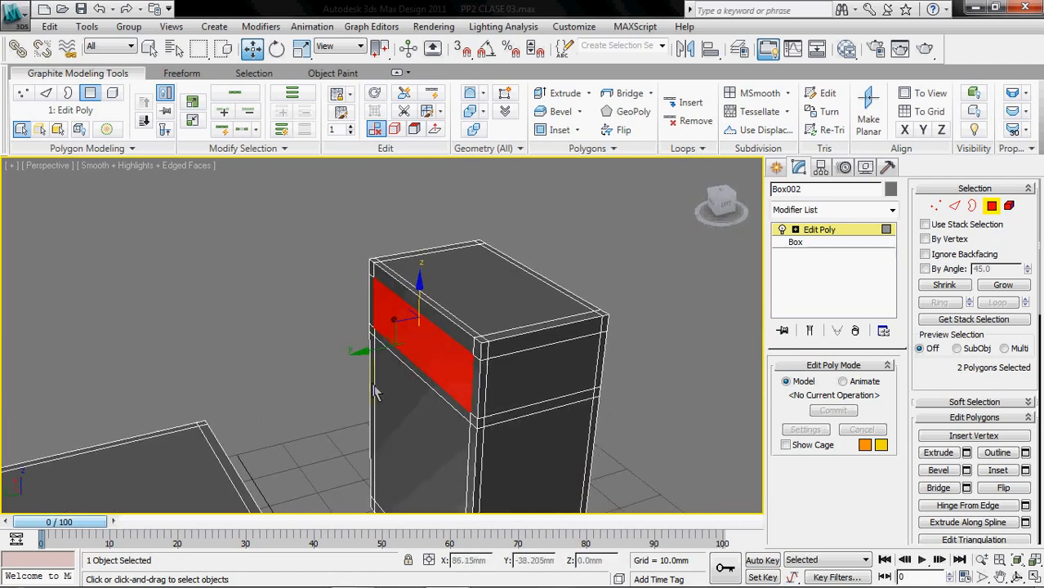
click(998, 285)
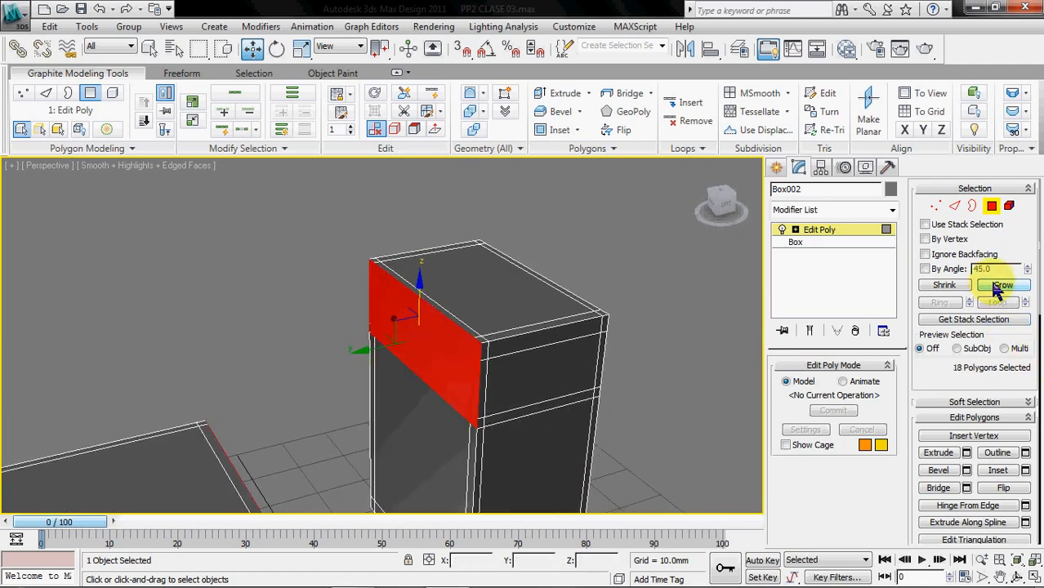
Start a Bridge with settings between the facing polygon selections of the two boxes and examine its twisted preview from several angles
alt+middle_drag(468, 333, 352, 345)
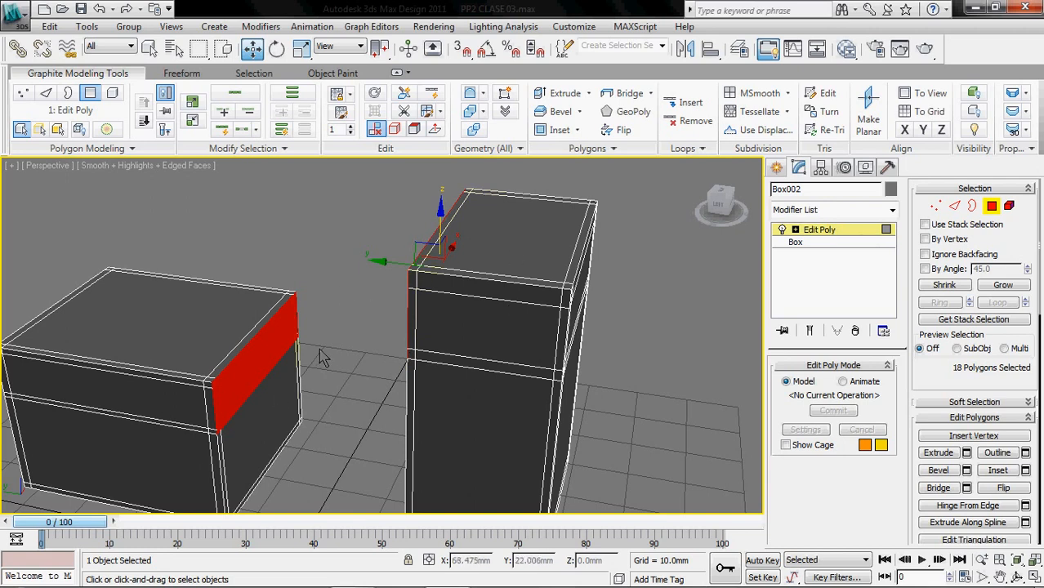
alt+middle_drag(400, 363, 539, 369)
scroll(935, 365, down, 5)
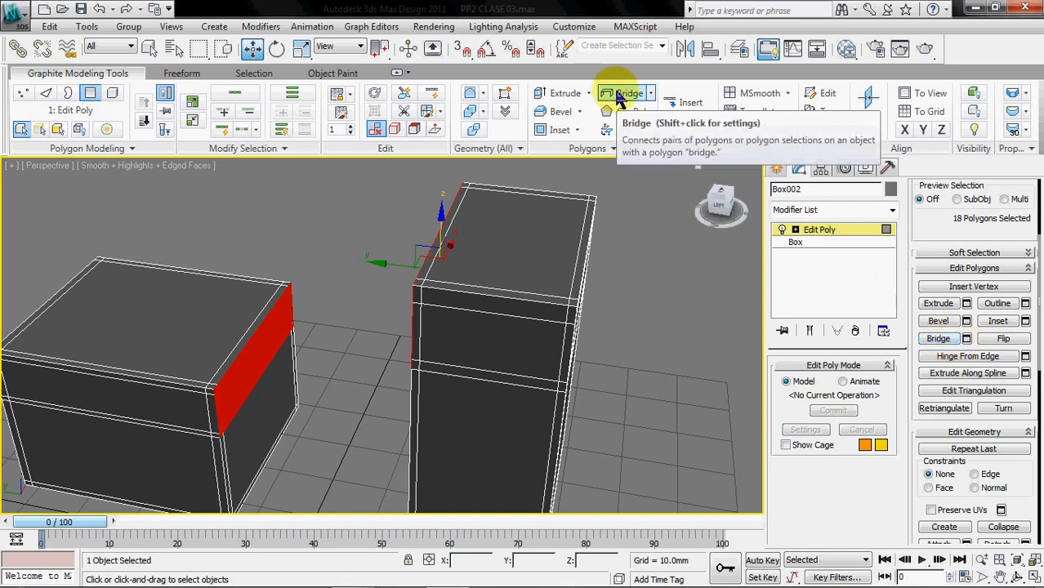
click(966, 338)
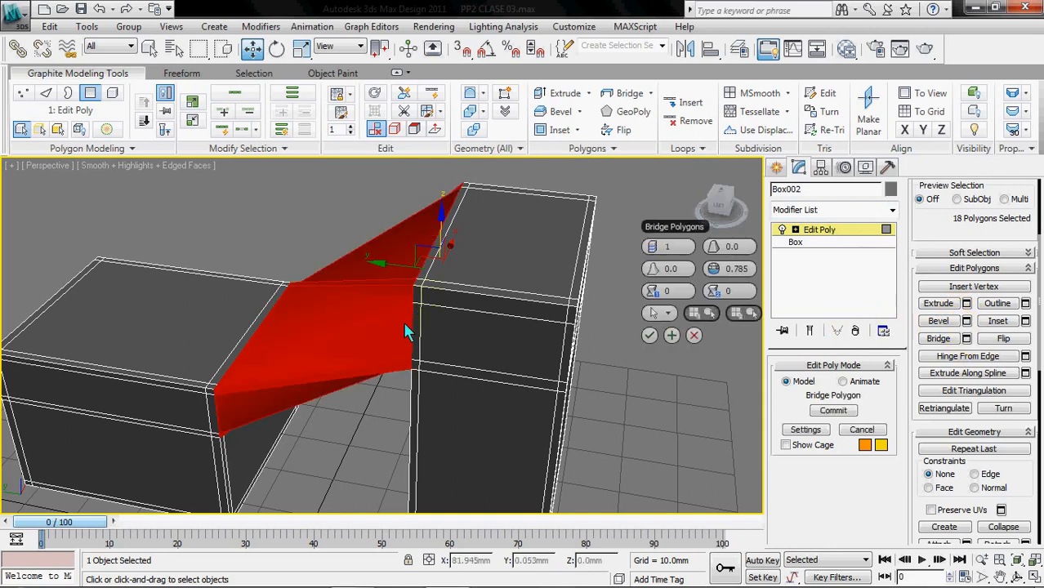
alt+middle_drag(433, 377, 412, 335)
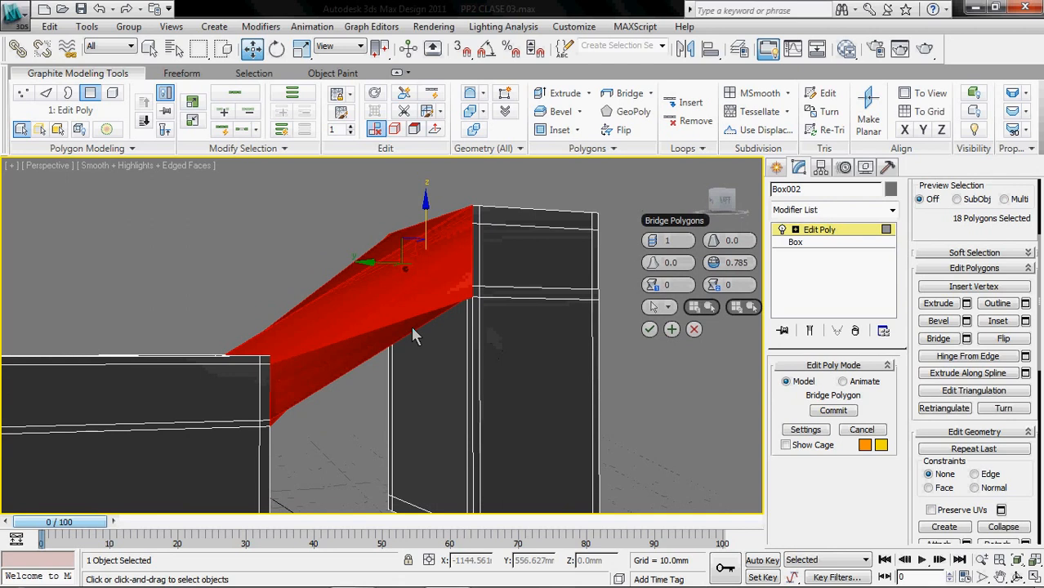
alt+middle_drag(400, 299, 363, 346)
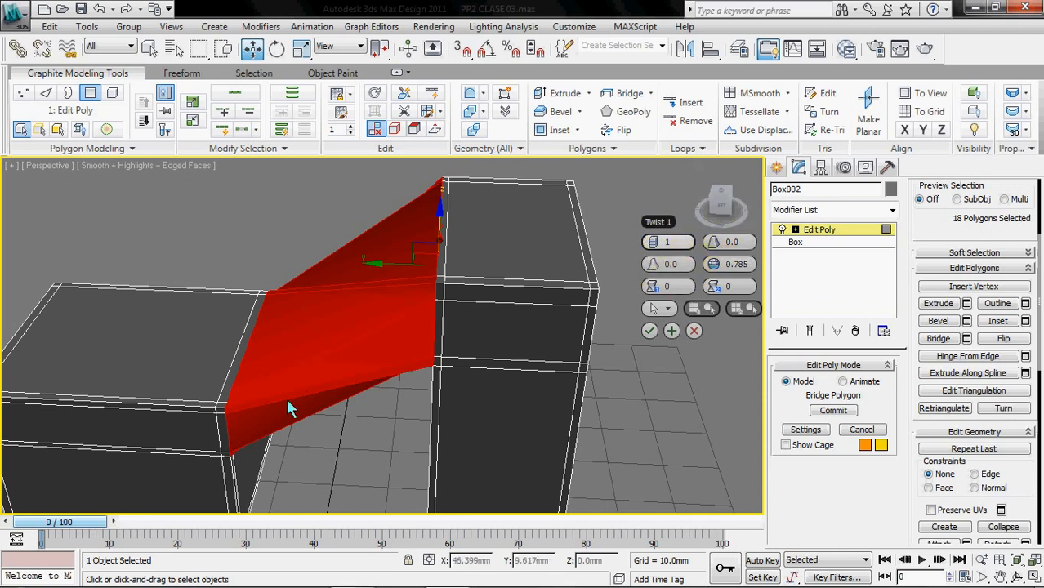
alt+middle_drag(365, 387, 390, 363)
alt+middle_drag(359, 347, 393, 387)
alt+middle_drag(448, 352, 343, 351)
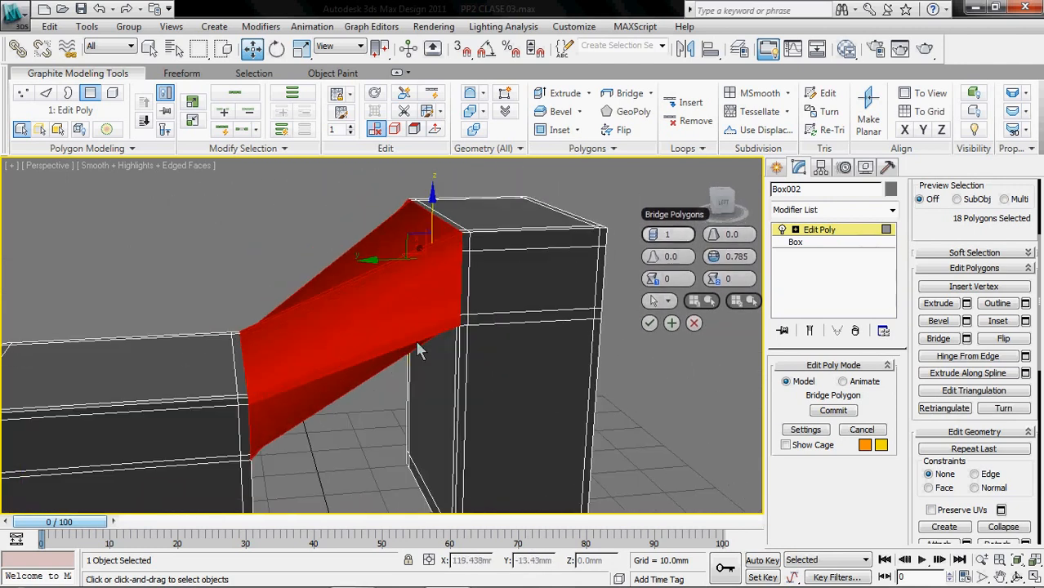
Try positive and negative Twist 1 values for the bridge and set Twist 1 to 2
click(660, 279)
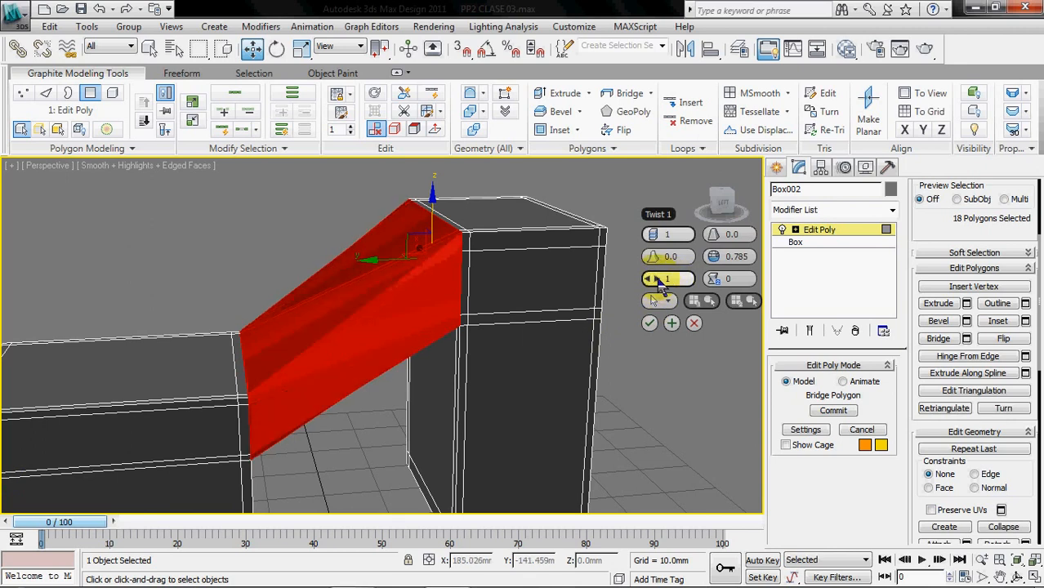
click(649, 280)
click(649, 279)
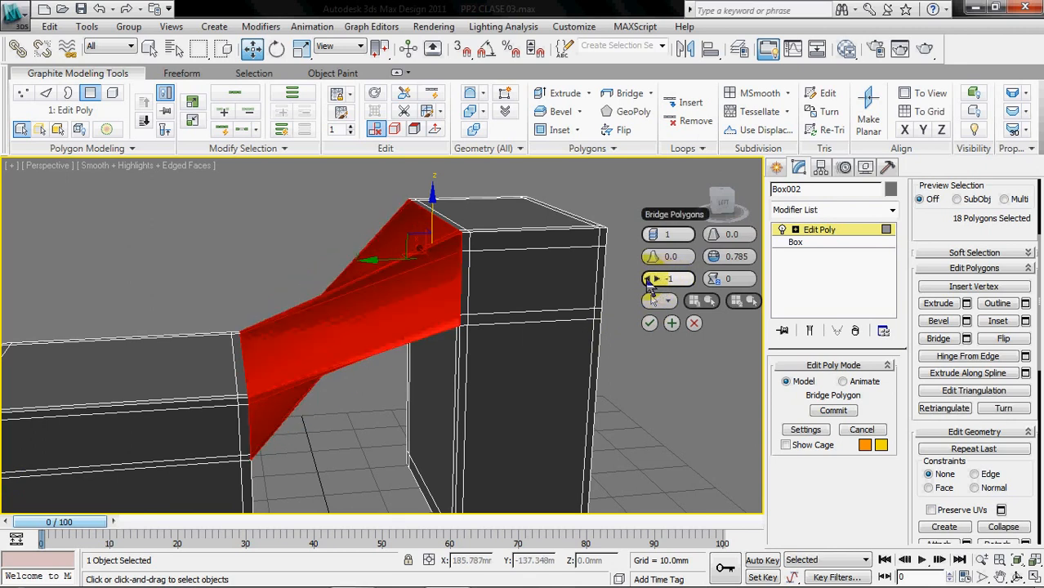
click(649, 280)
click(659, 280)
click(659, 280)
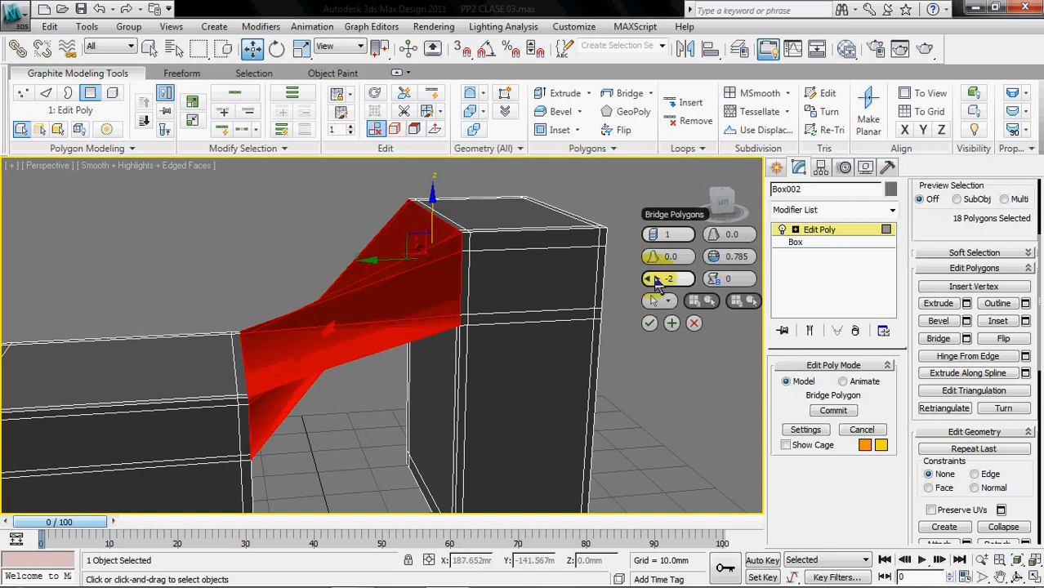
click(658, 279)
click(658, 279)
click(658, 279)
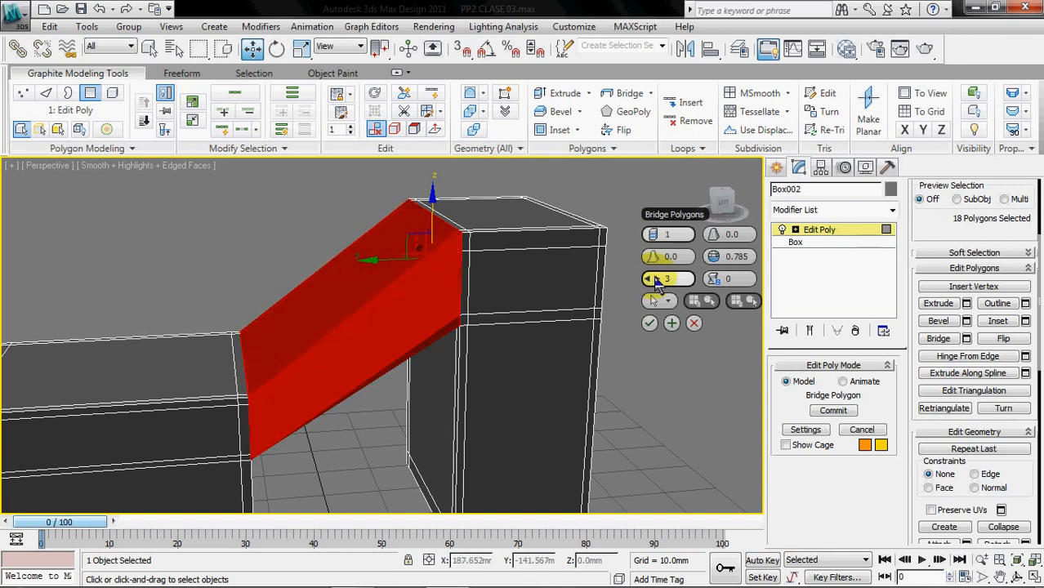
click(648, 279)
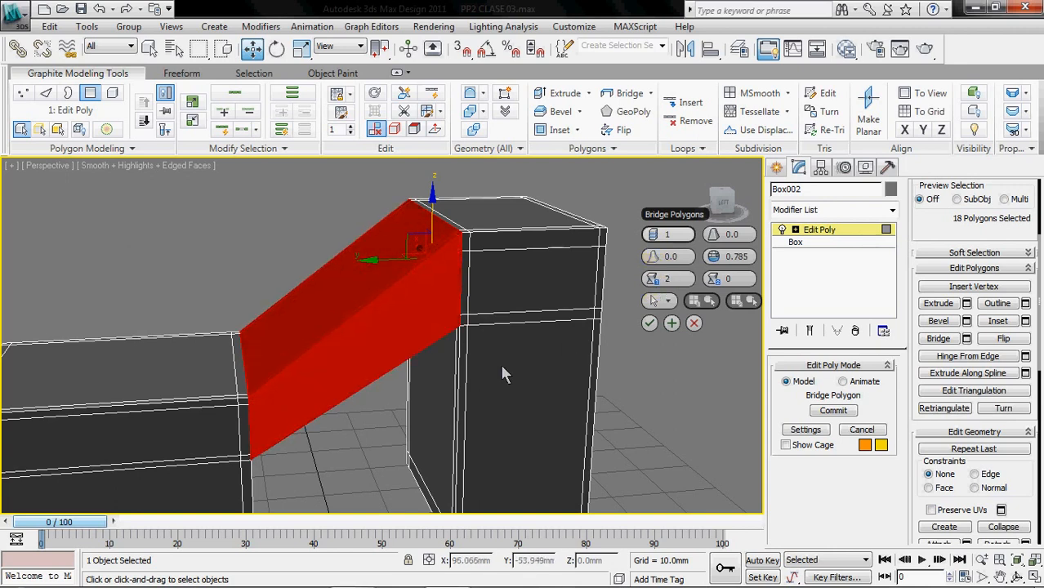
Accept the bridge between the two boxes, clear the polygon selection and inspect the bridged faces
mouse_move(328, 363)
alt+middle_down()
mouse_move(600, 351)
mouse_move(347, 368)
alt+middle_up()
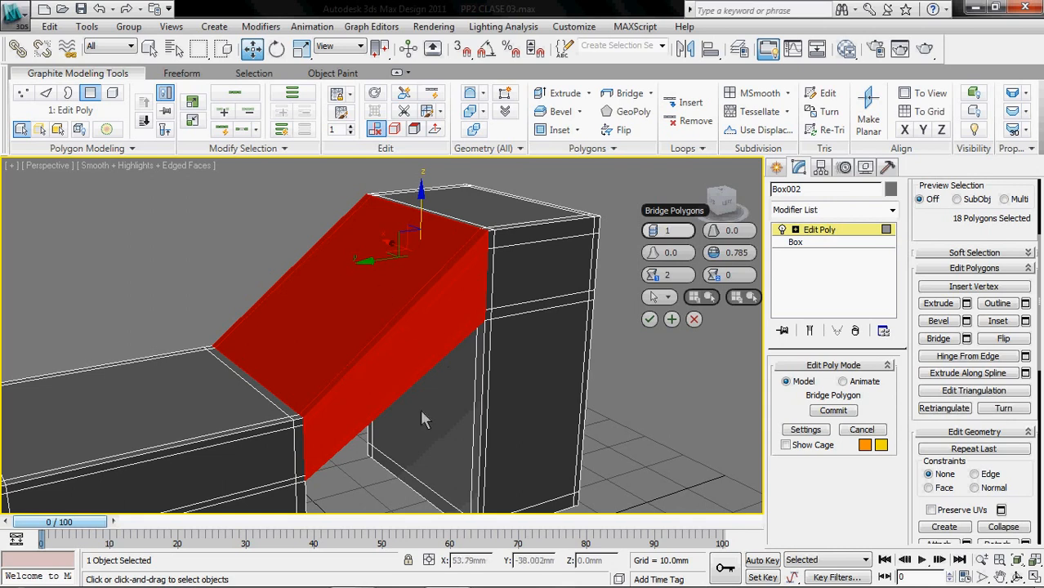
alt+middle_drag(432, 392, 585, 358)
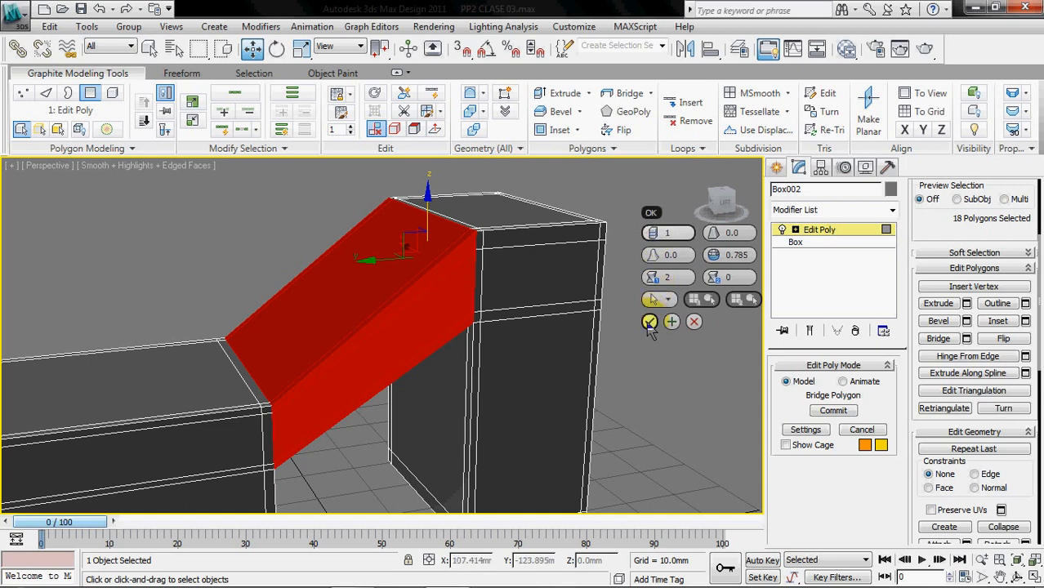
click(647, 322)
click(593, 384)
alt+middle_drag(562, 380, 413, 325)
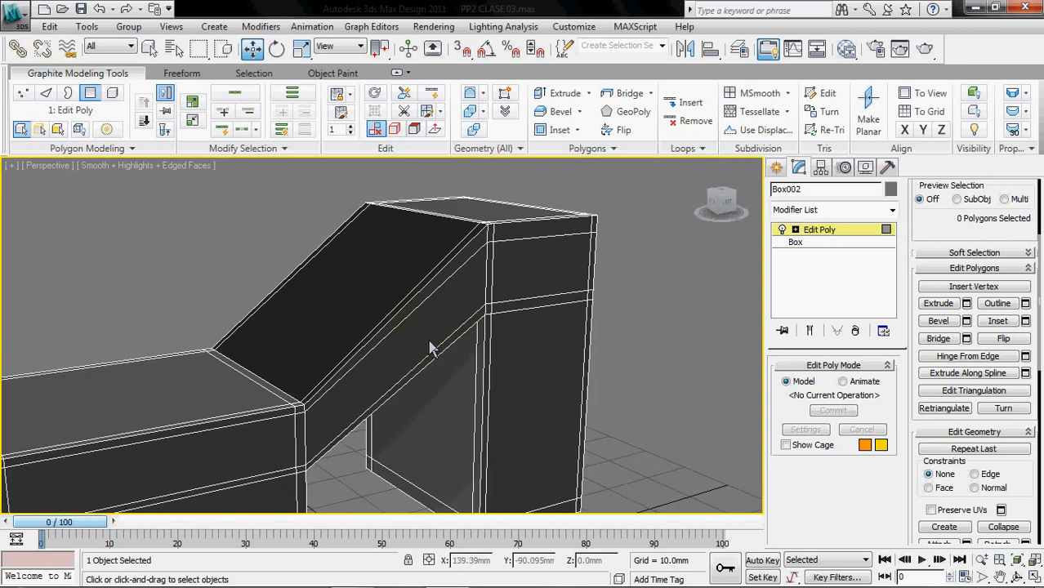
click(431, 346)
Undo the bridge and all its twist changes back to the grown polygon selection on both boxes
key(ctrl+z)
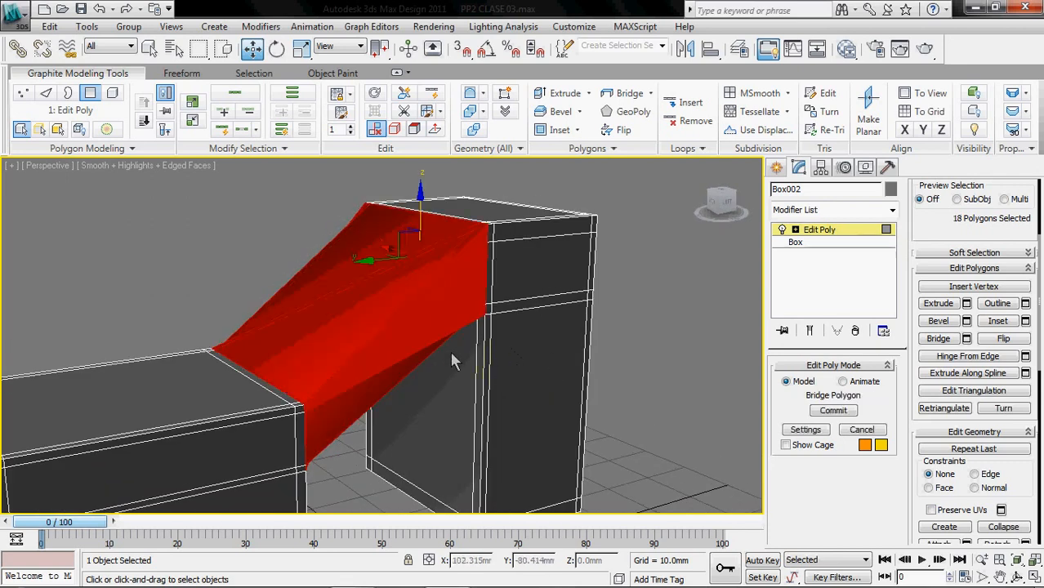
key(ctrl+z)
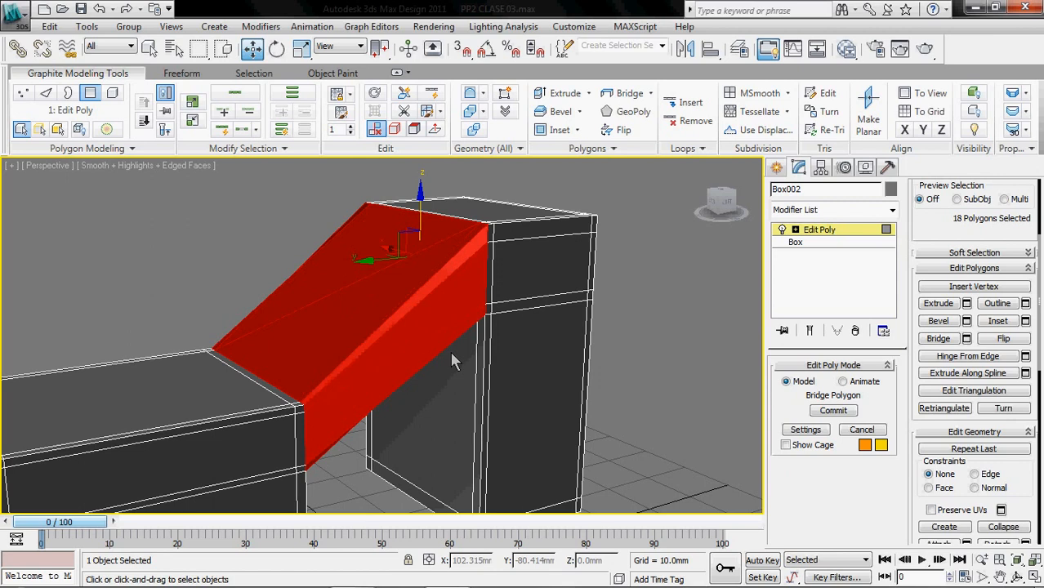
key(ctrl+z)
key(ctrl+z)
key(ctrl+z)
key(ctrl+z)
key(ctrl+z)
key(ctrl+z)
key(ctrl+z)
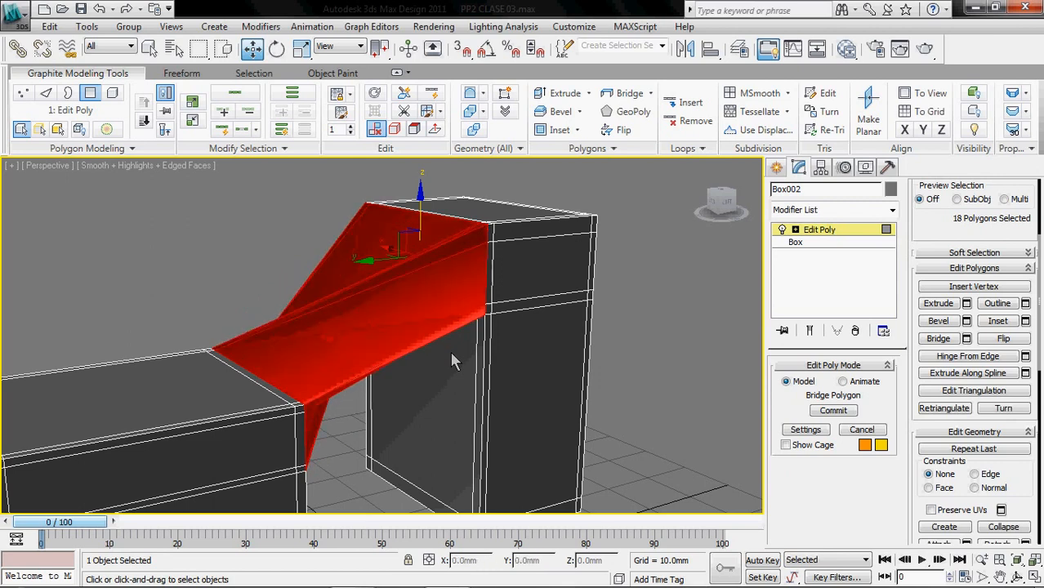
key(ctrl+z)
key(ctrl+z)
key(ctrl+z)
key(ctrl+z)
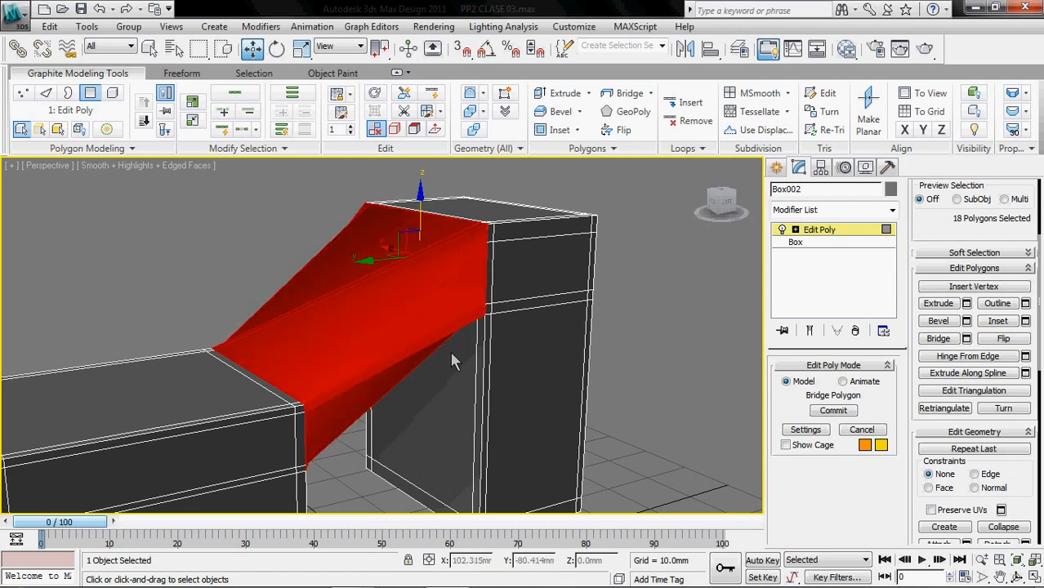
key(ctrl+z)
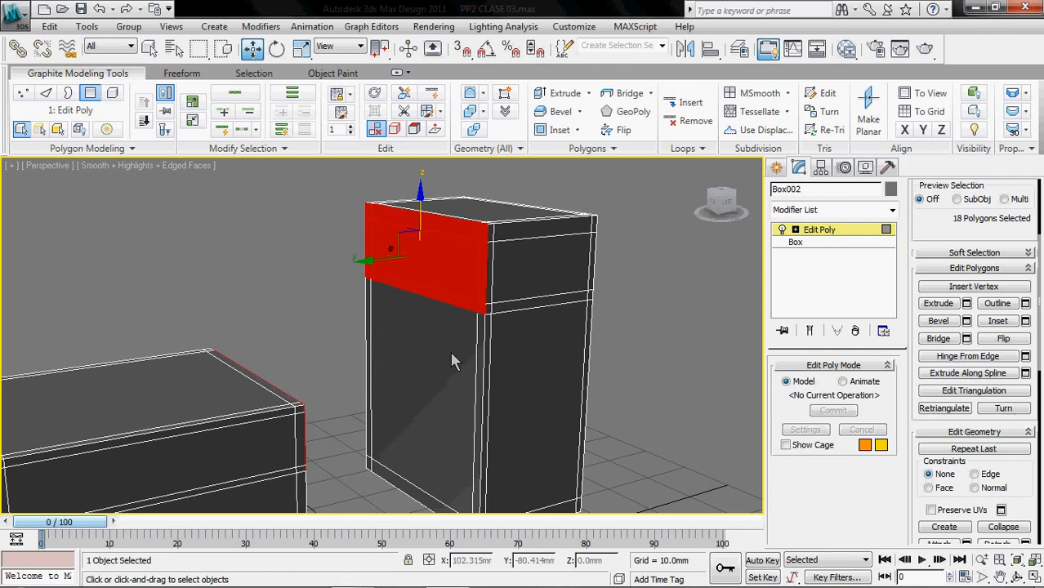
Start a Bridge with settings between the facing polygon selections of the two boxes and set Twist 1 to 2
click(966, 339)
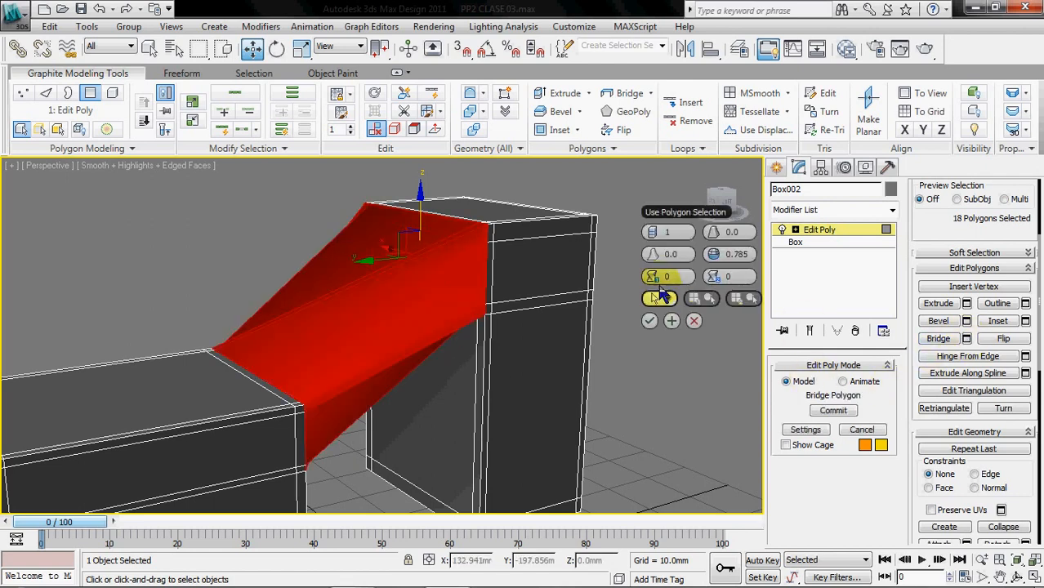
click(648, 279)
click(648, 278)
click(648, 279)
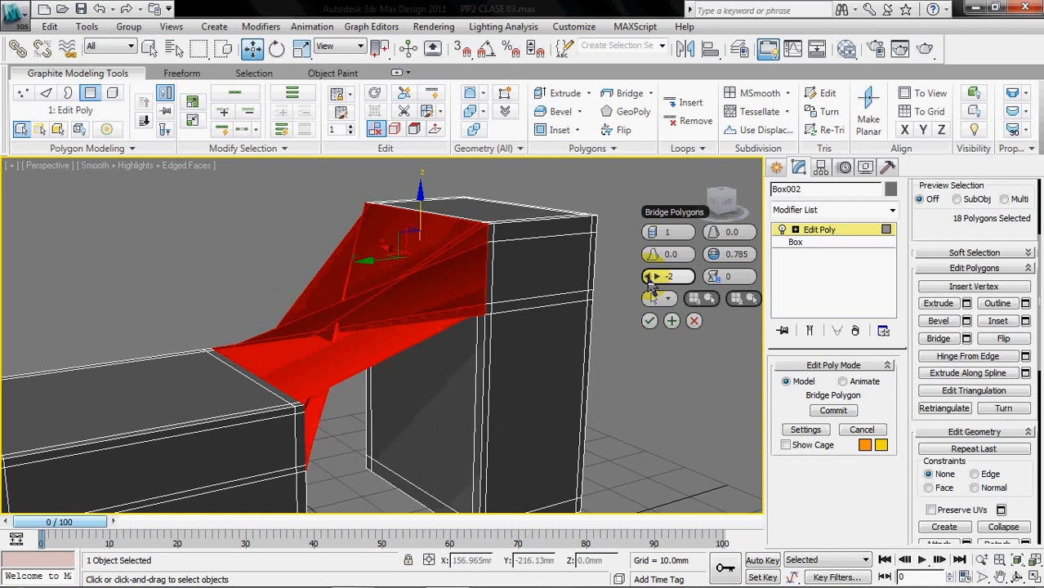
click(648, 279)
click(648, 278)
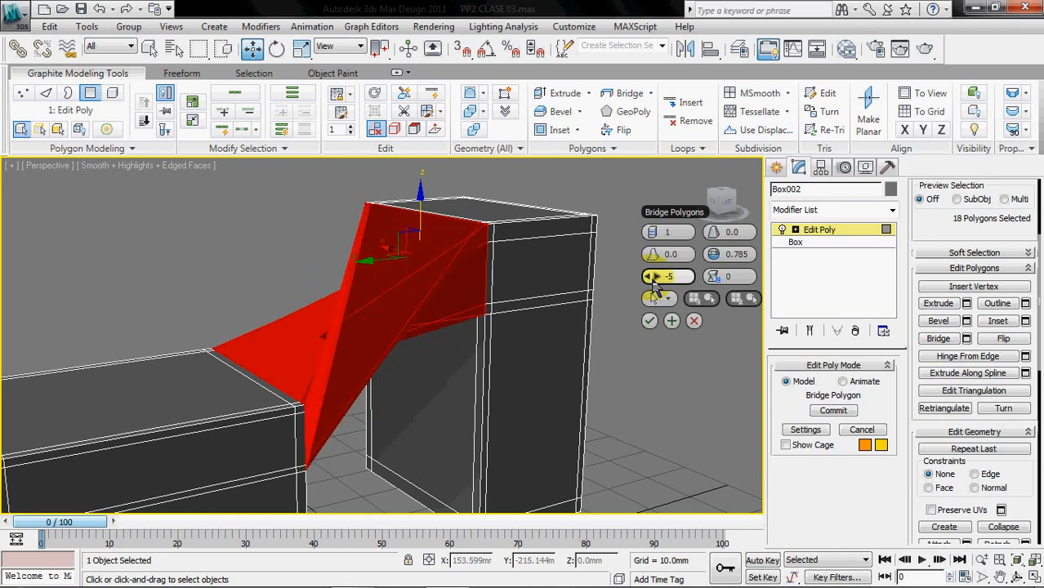
click(655, 279)
click(654, 279)
click(655, 279)
click(655, 280)
click(655, 279)
click(655, 280)
click(655, 279)
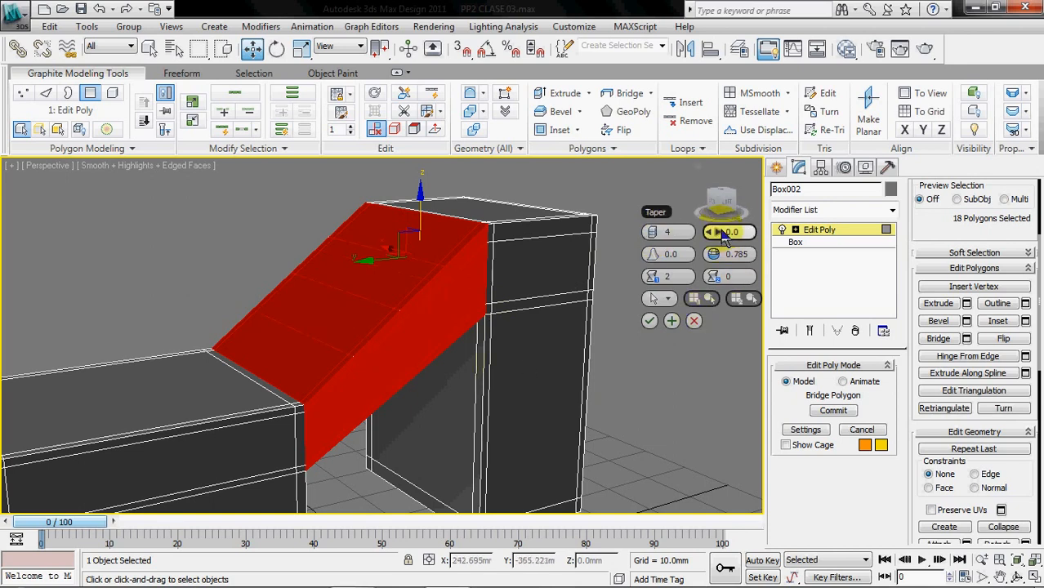
Set the bridge to 4 segments with a Taper of -0.95, accept it and clear the polygon selection
mouse_move(716, 233)
mouse_down()
mouse_move(726, 231)
mouse_move(714, 235)
mouse_up()
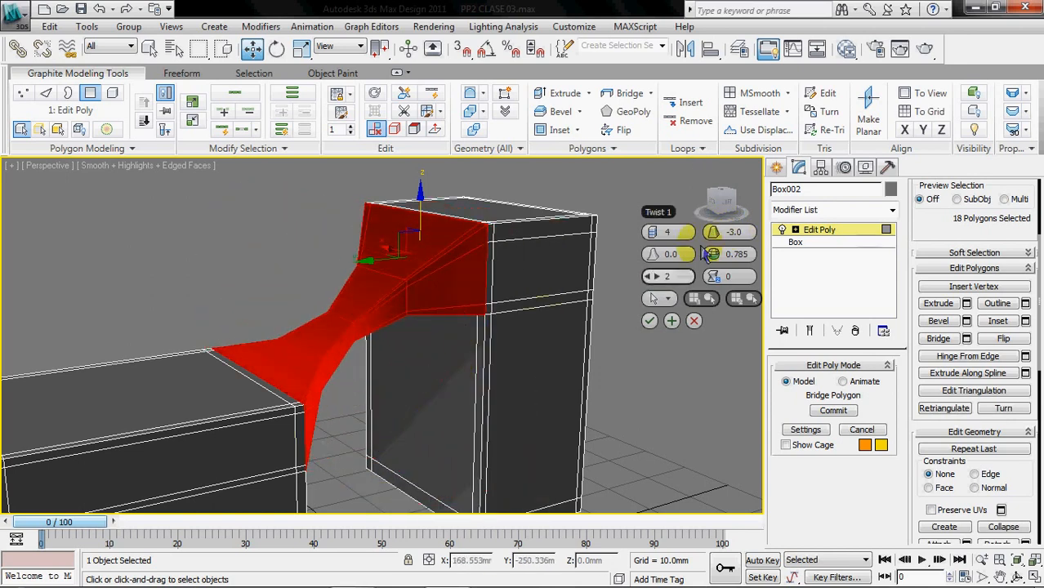
drag(715, 234, 718, 221)
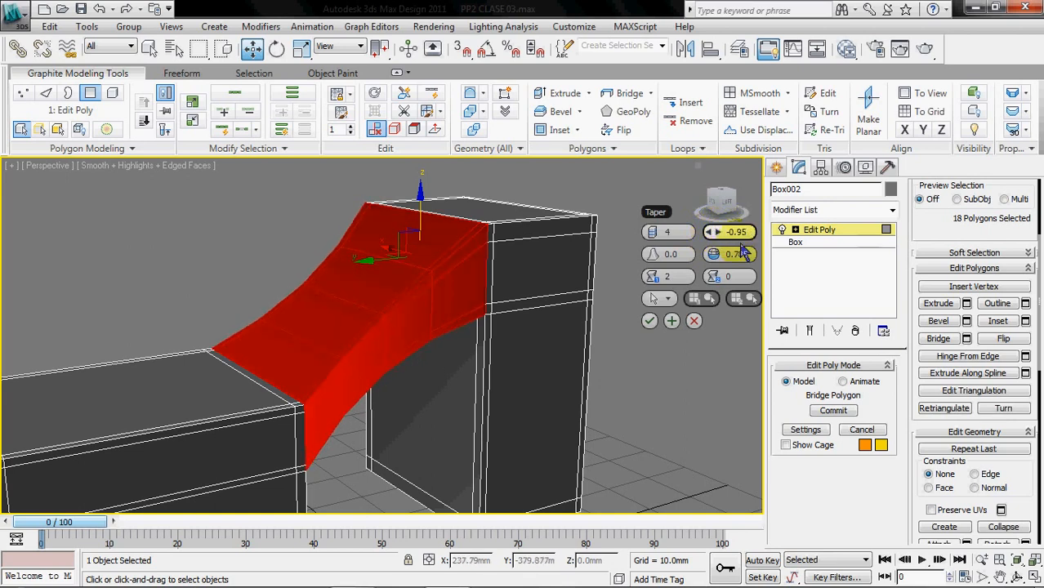
alt+middle_drag(453, 355, 559, 364)
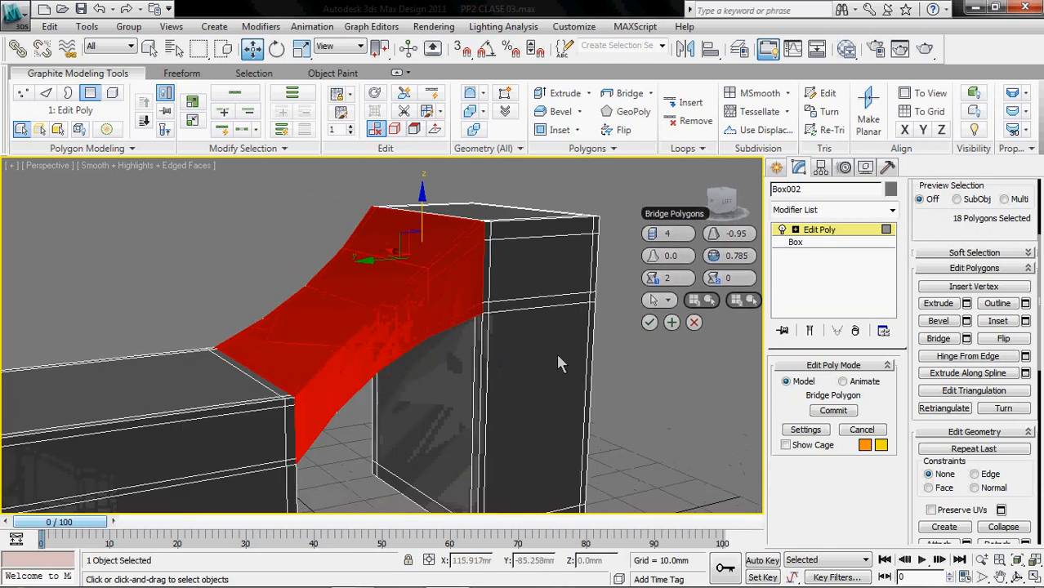
click(649, 322)
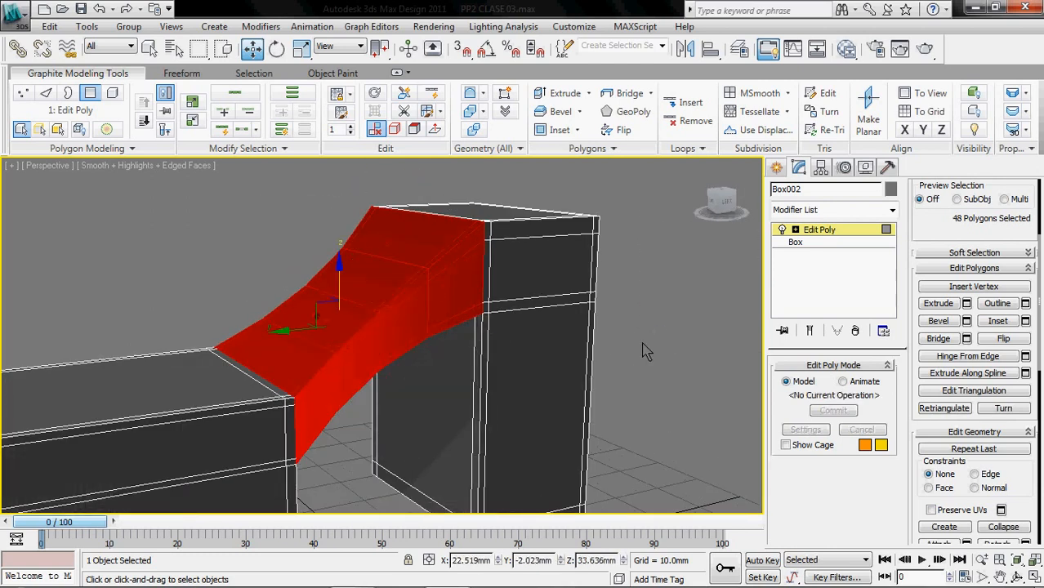
click(645, 351)
Apply a TurboSmooth modifier with 2 iterations to the bridged boxes and inspect the smoothed shape without edged faces
click(833, 214)
text(tu)
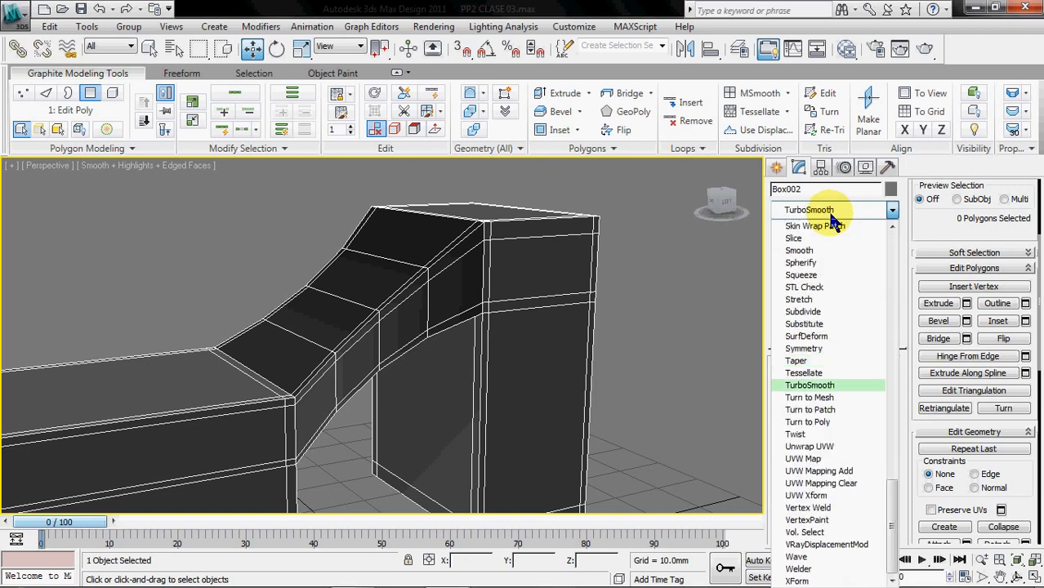
key(Return)
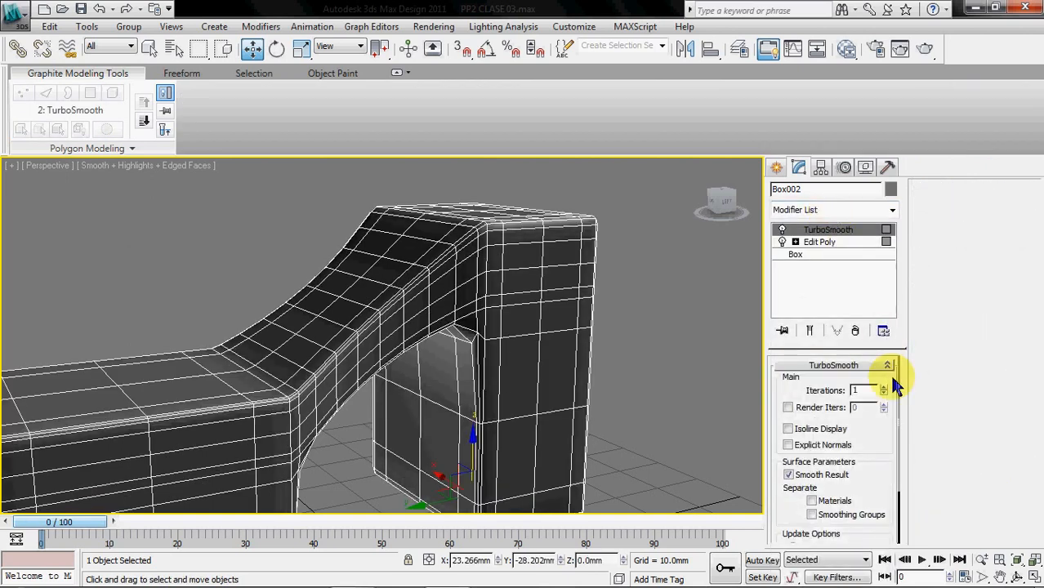
click(884, 386)
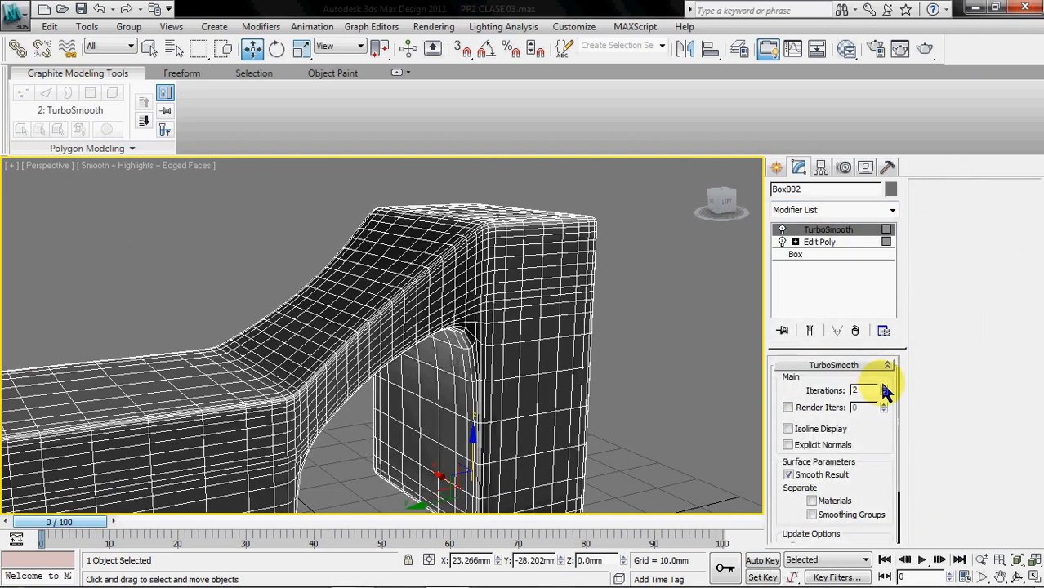
click(628, 383)
key(F4)
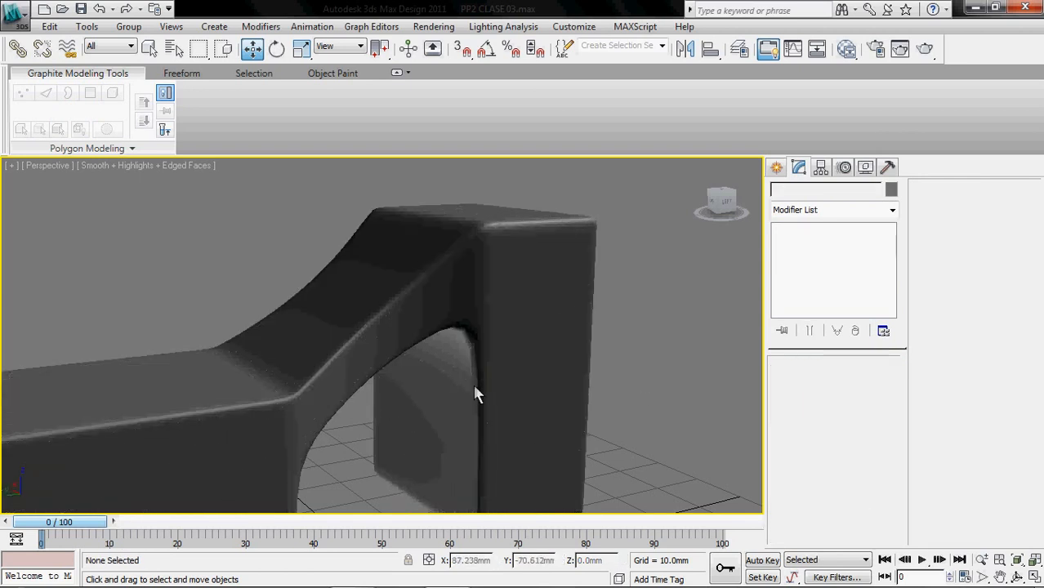
alt+middle_drag(426, 368, 401, 401)
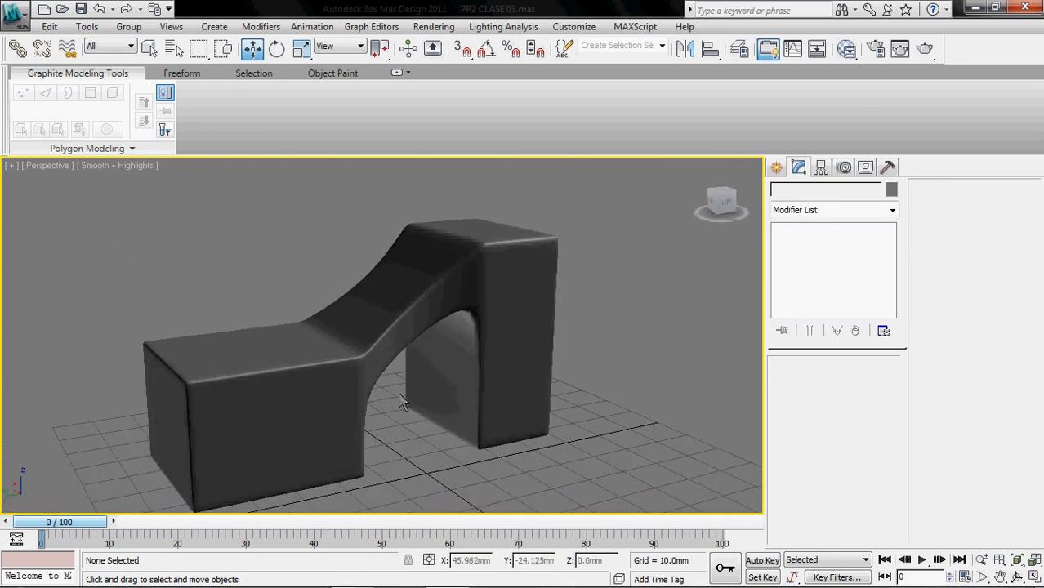
alt+middle_drag(321, 371, 342, 357)
In Edit Poly, lower the vertex groups at the low box's two outer top corners, the nearer one by about 10.7 mm
click(342, 357)
click(784, 242)
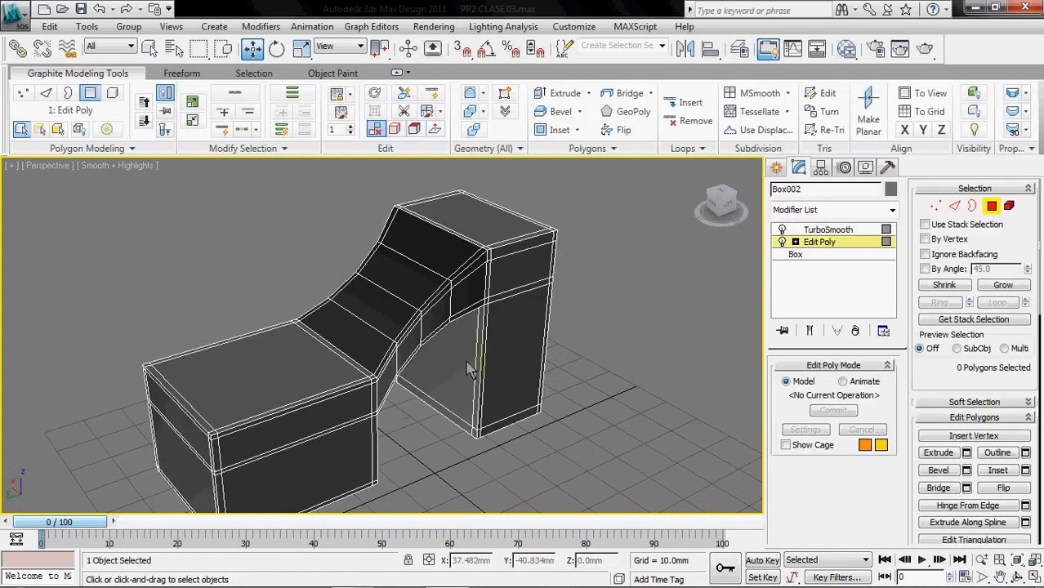
click(935, 206)
middle_drag(285, 419, 304, 389)
drag(131, 311, 191, 401)
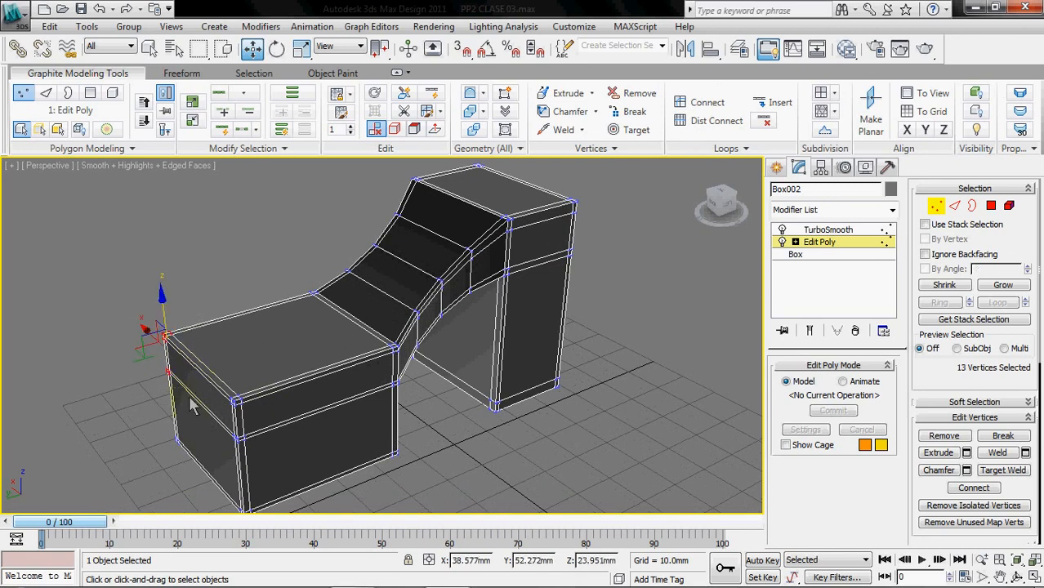
drag(166, 314, 206, 390)
drag(259, 447, 260, 445)
drag(236, 372, 242, 409)
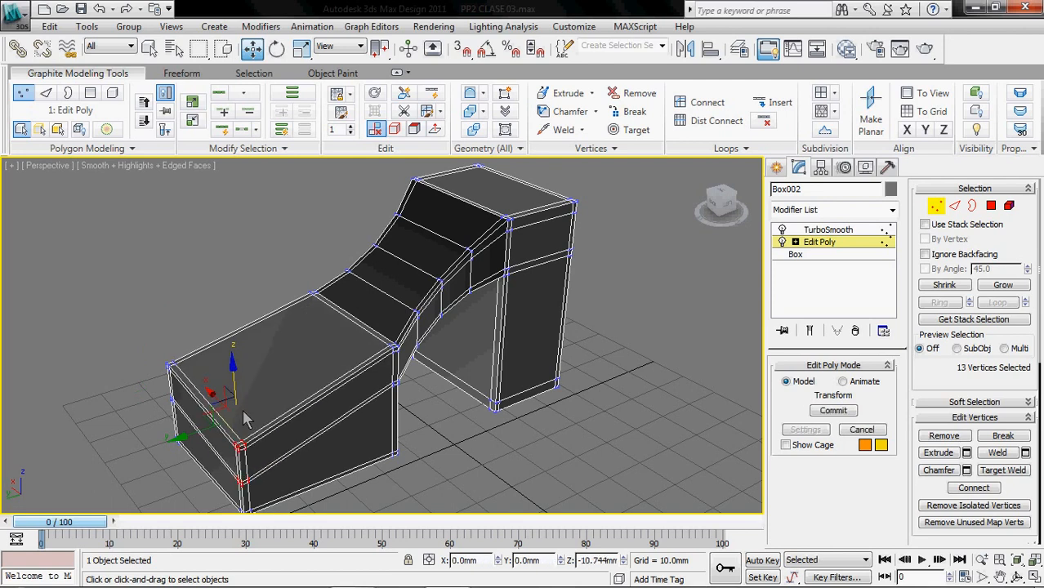
Leave vertex editing, return to the TurboSmooth level and inspect the sloped result deselected and without edged faces
click(936, 206)
click(832, 229)
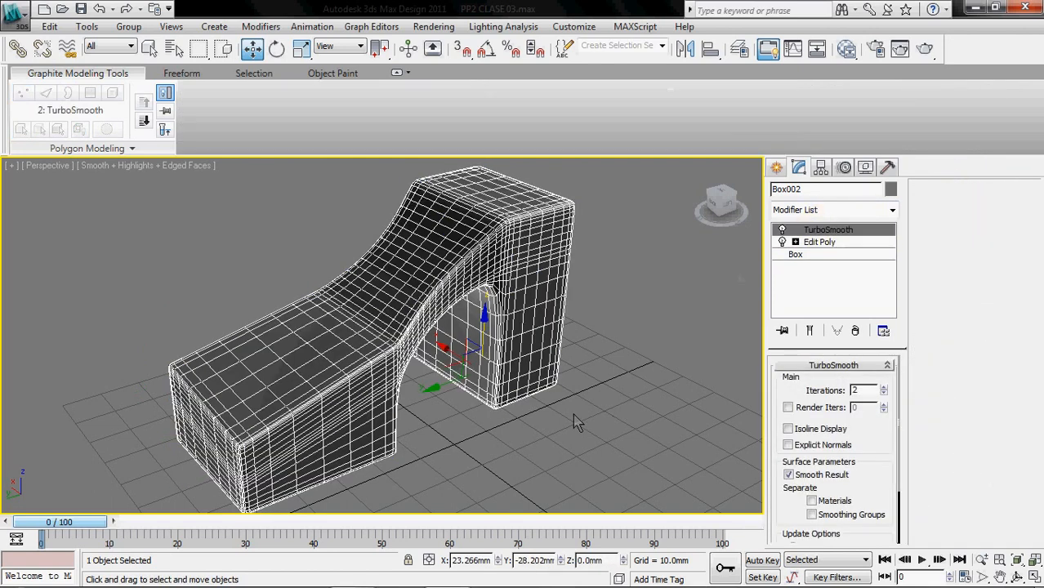
click(571, 420)
key(F4)
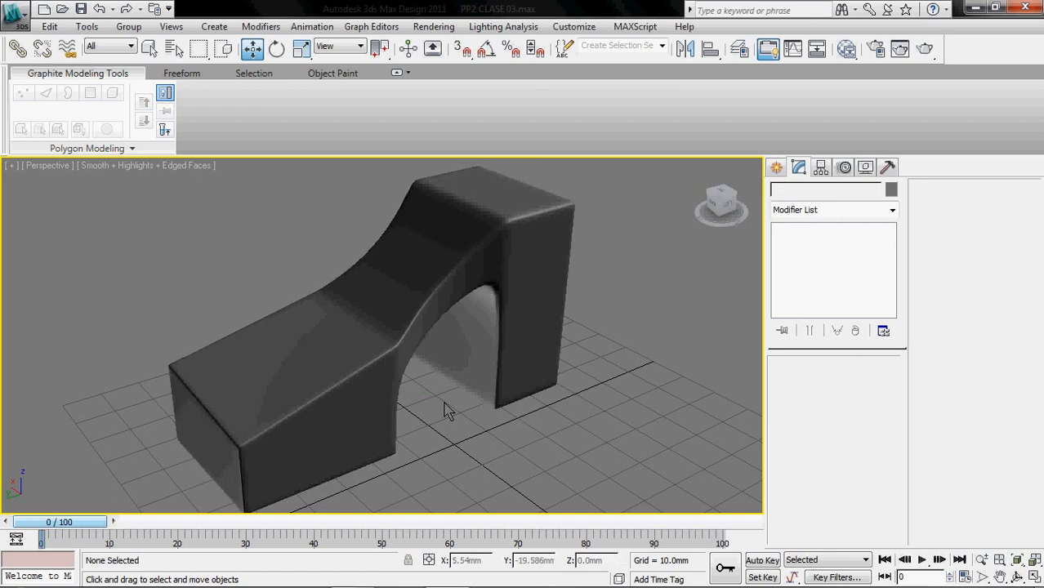
alt+middle_drag(217, 356, 237, 366)
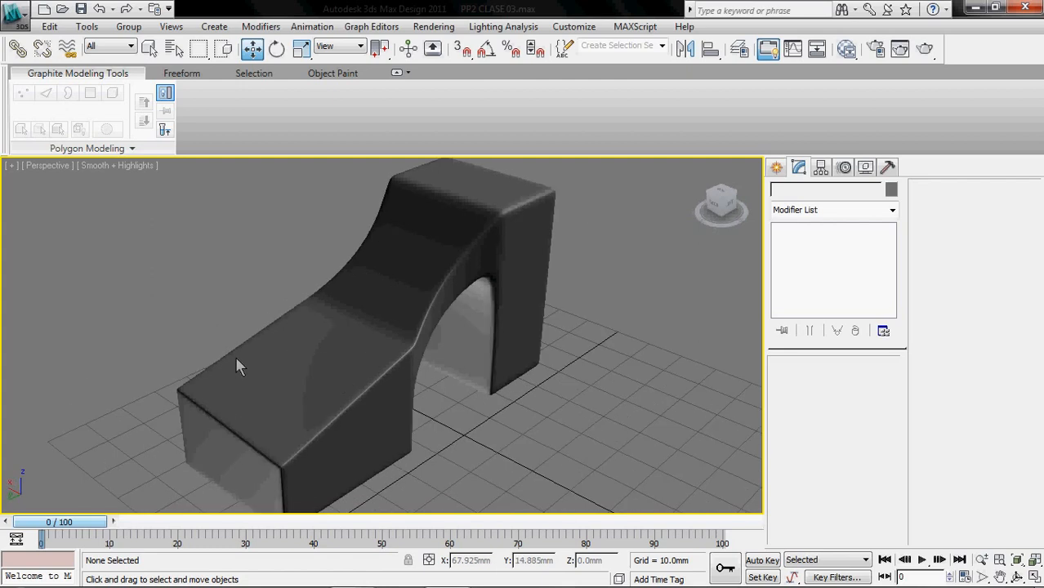
Delete the smoothed box model and turn edged faces back on in the perspective view
click(280, 358)
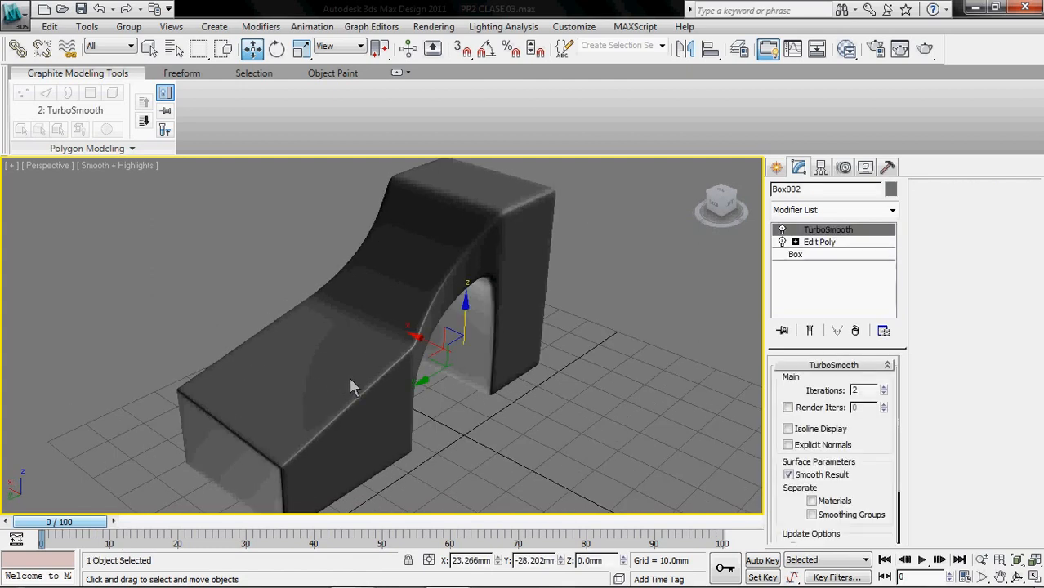
key(Delete)
key(F4)
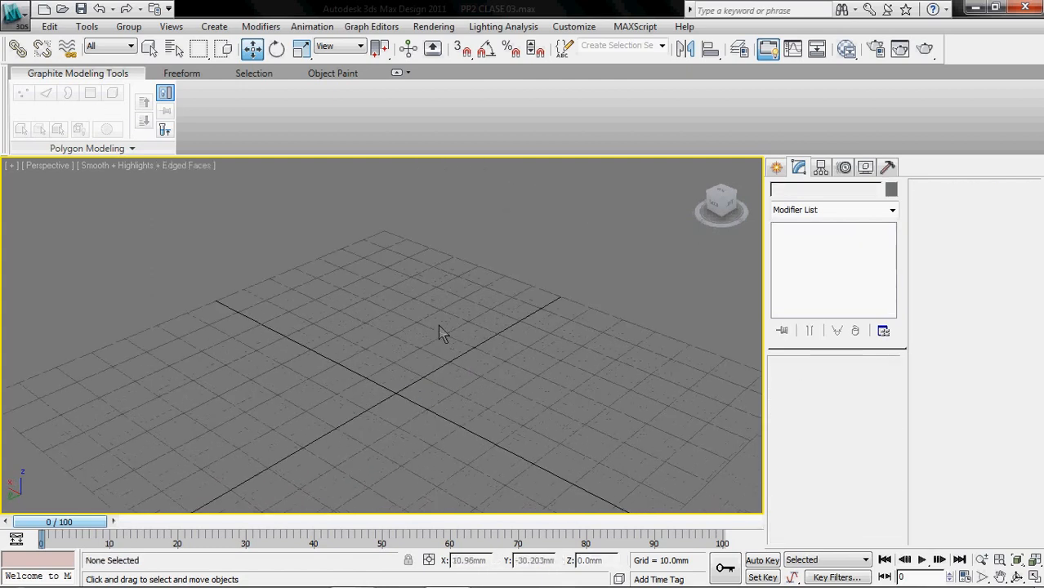
Create a sphere with a radius of about 29 mm at the centre of the grid
click(777, 169)
click(809, 283)
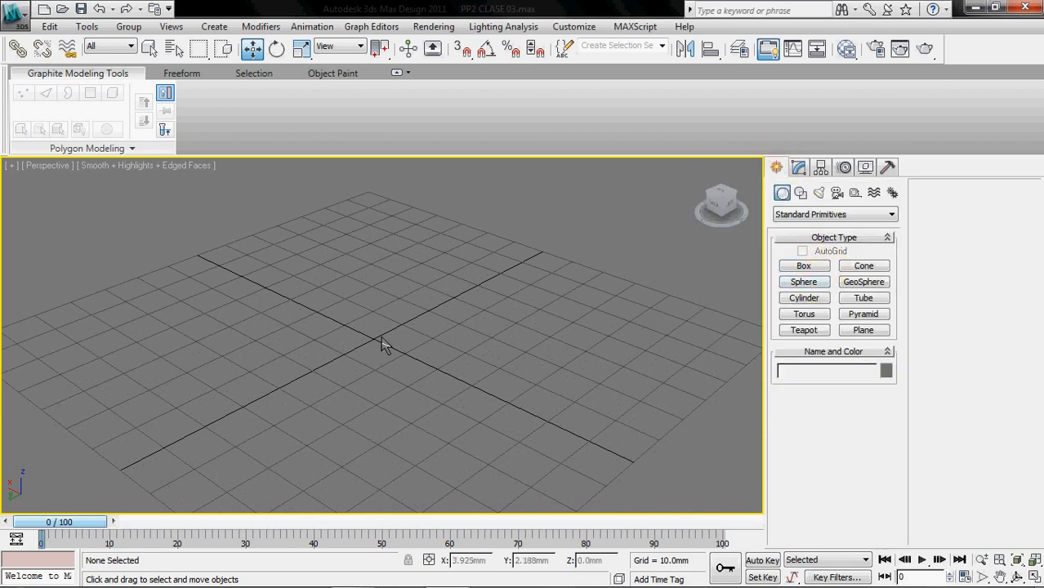
click(804, 283)
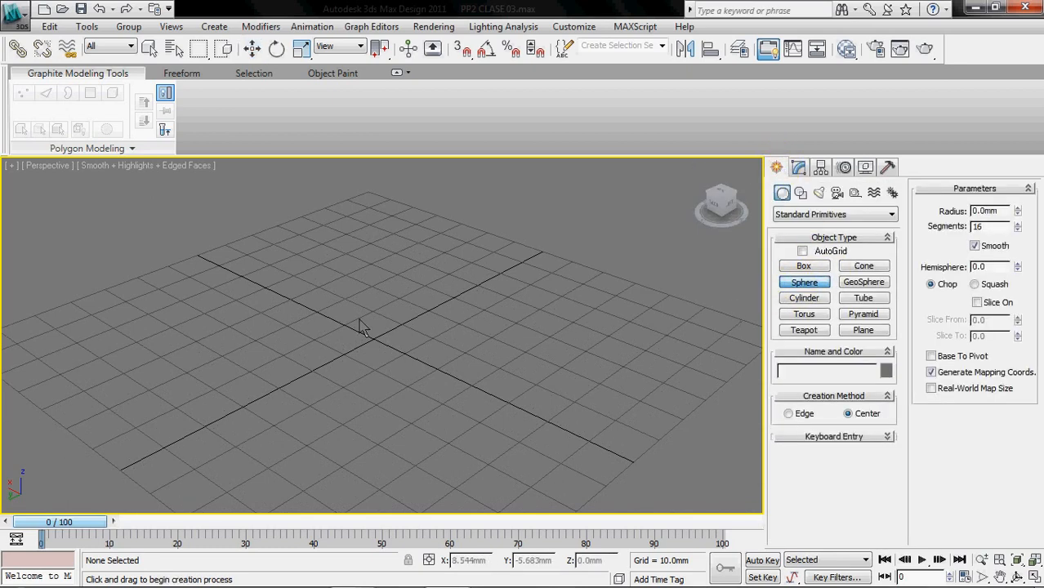
drag(377, 343, 482, 384)
middle_drag(482, 383, 457, 413)
scroll(457, 413, down, 4)
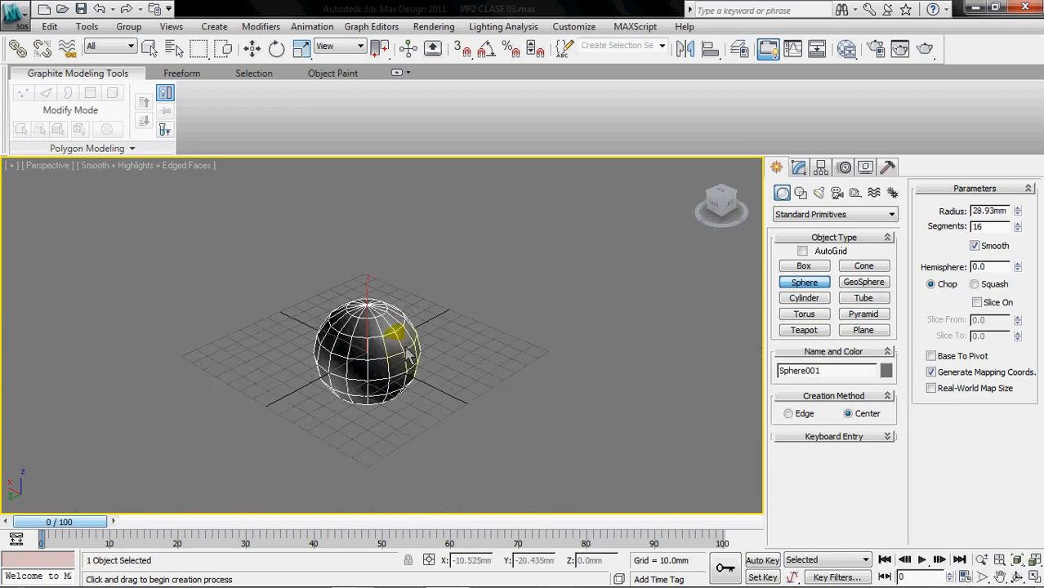
Clone the sphere as a single copy about 84 mm above the original
scroll(392, 331, up, 2)
key(w)
mouse_move(360, 303)
shift+mouse_down()
mouse_move(389, 224)
mouse_move(400, 77)
shift+mouse_up()
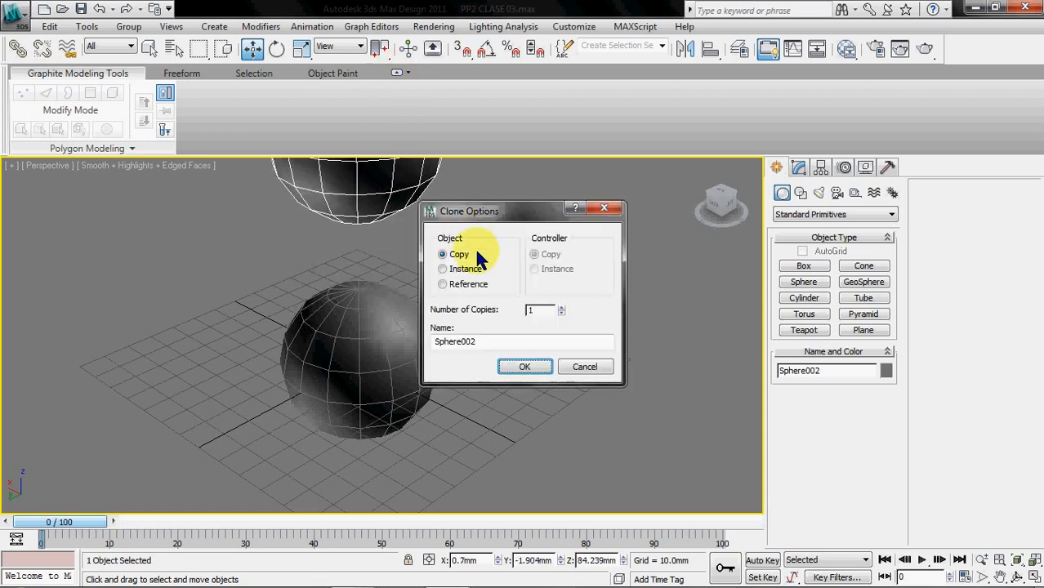
click(522, 366)
mouse_move(470, 273)
alt+middle_down()
mouse_move(427, 298)
mouse_move(481, 361)
mouse_move(486, 332)
alt+middle_up()
scroll(484, 331, down, 3)
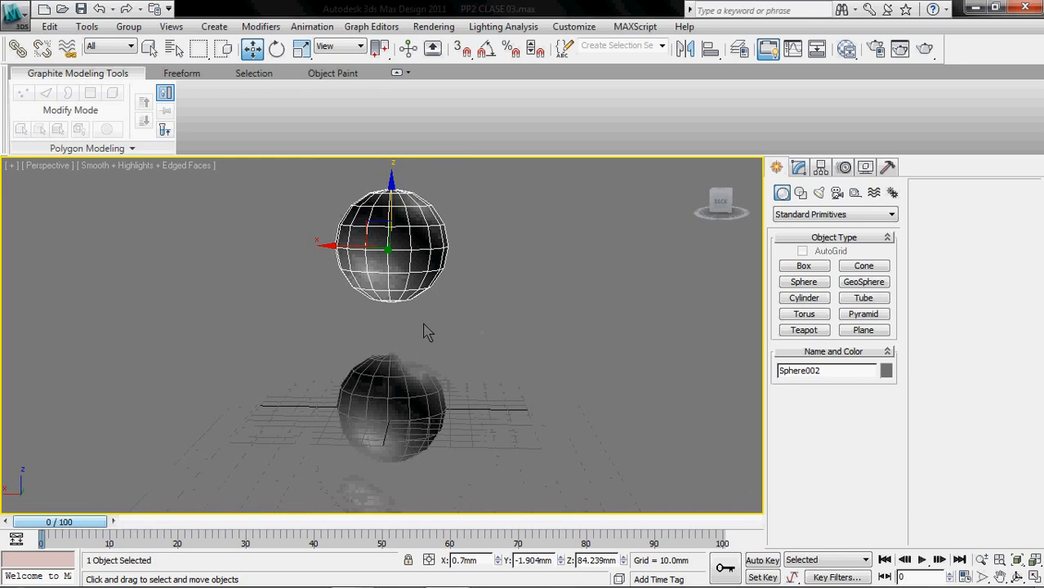
Apply an Edit Poly modifier to the upper sphere
click(367, 276)
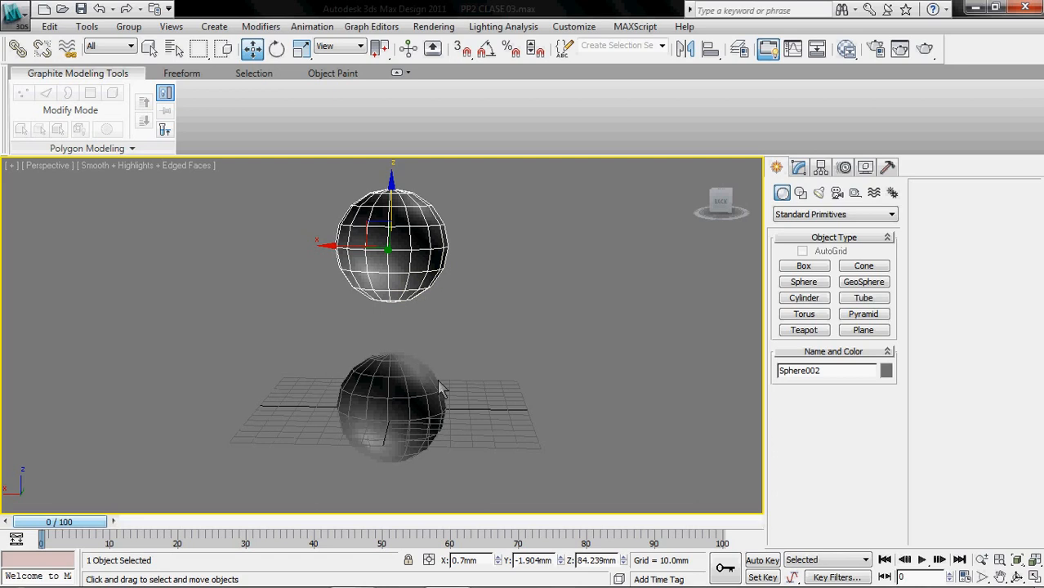
click(799, 168)
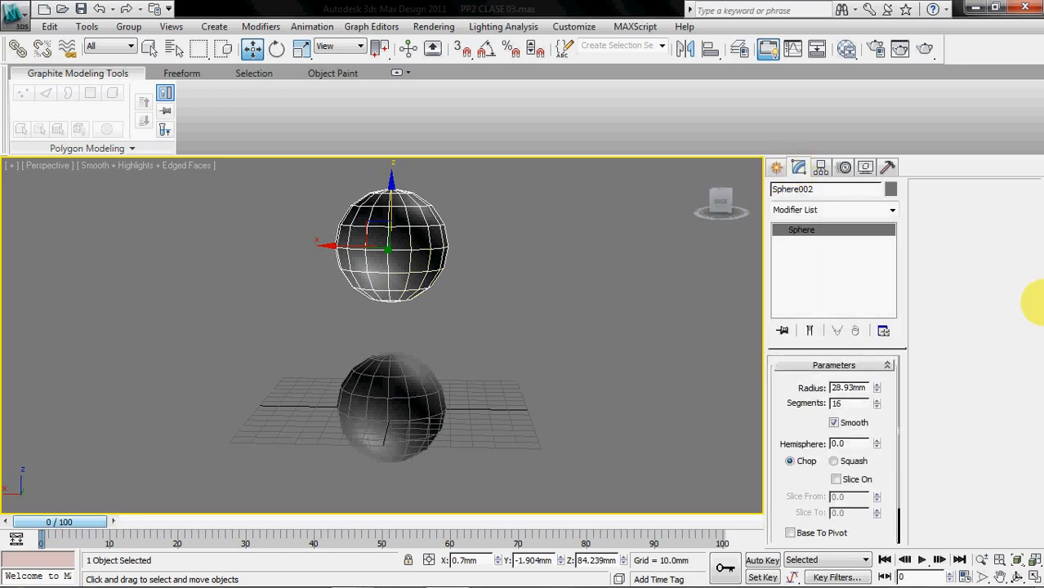
click(891, 209)
key(e)
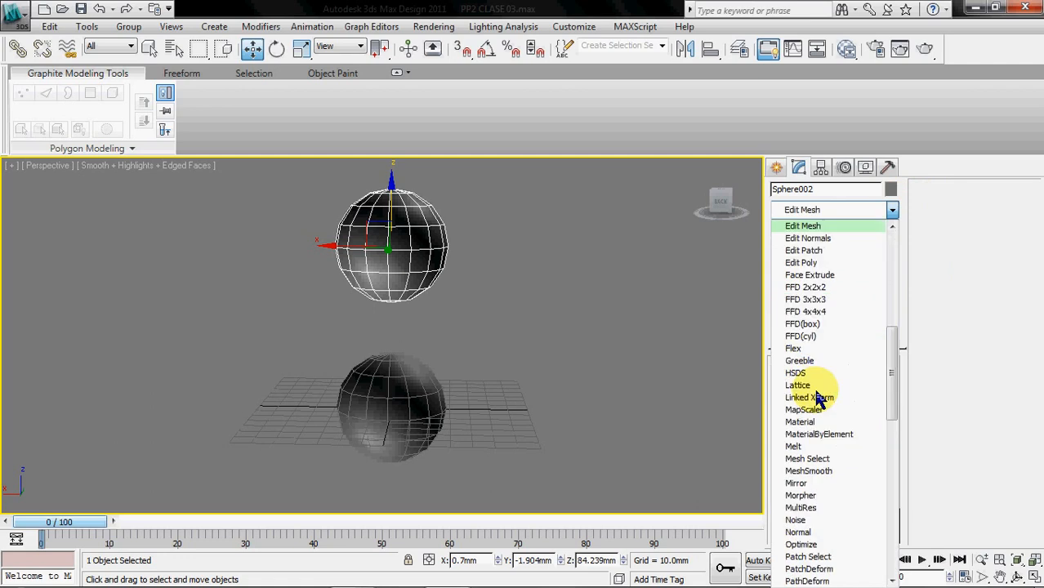
click(808, 263)
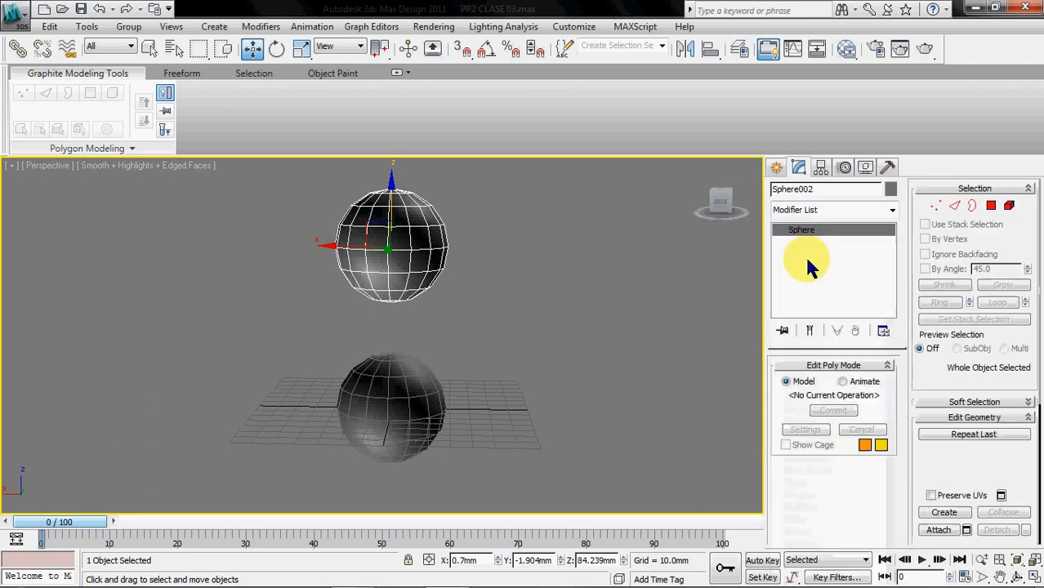
Select the lower sphere and apply an Edit Poly modifier to it
click(512, 381)
click(406, 394)
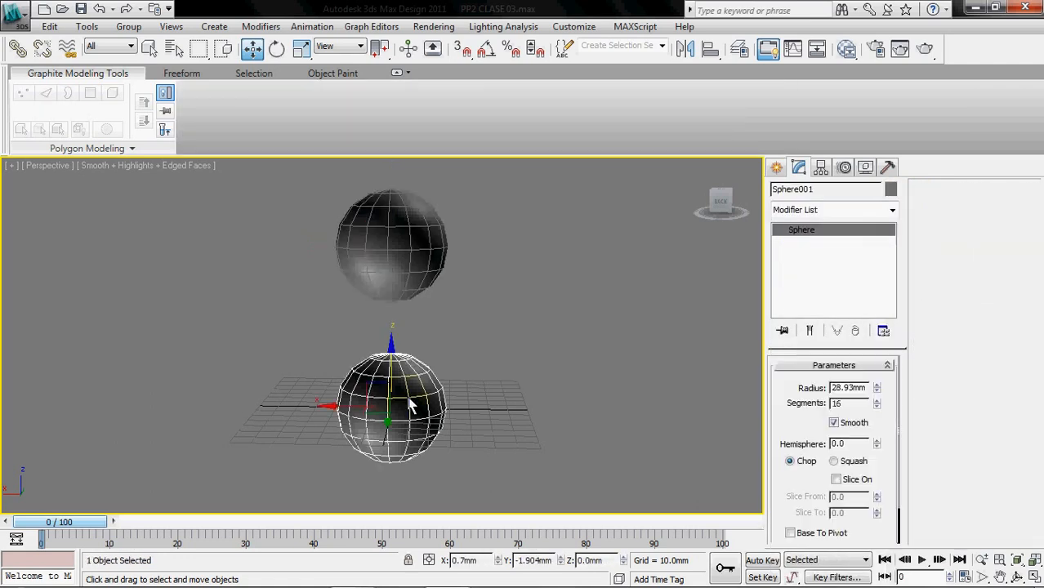
click(874, 208)
key(e)
click(836, 263)
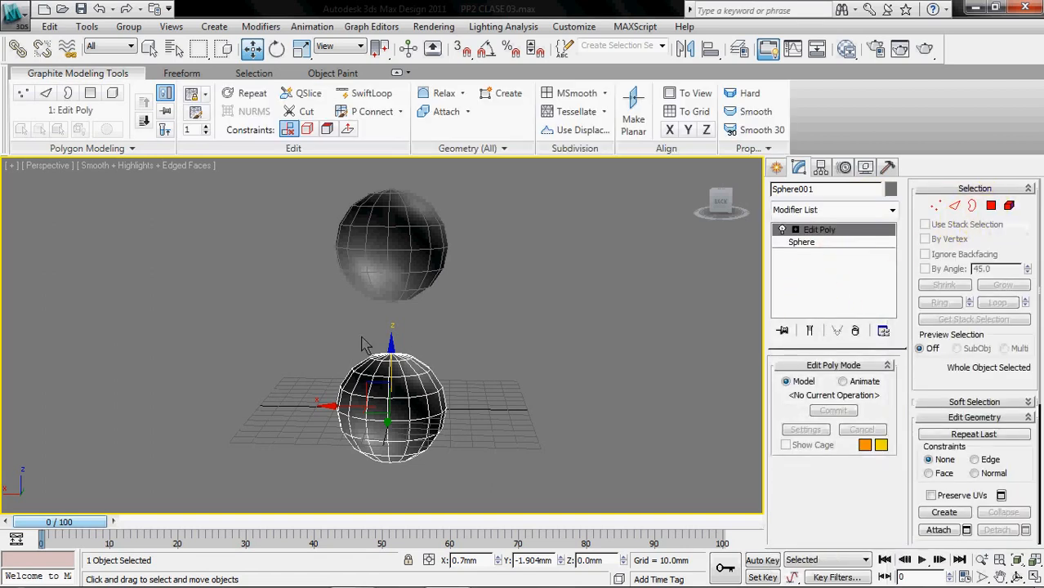
Attach the upper sphere to the lower sphere and return to the Move tool
click(500, 351)
click(401, 408)
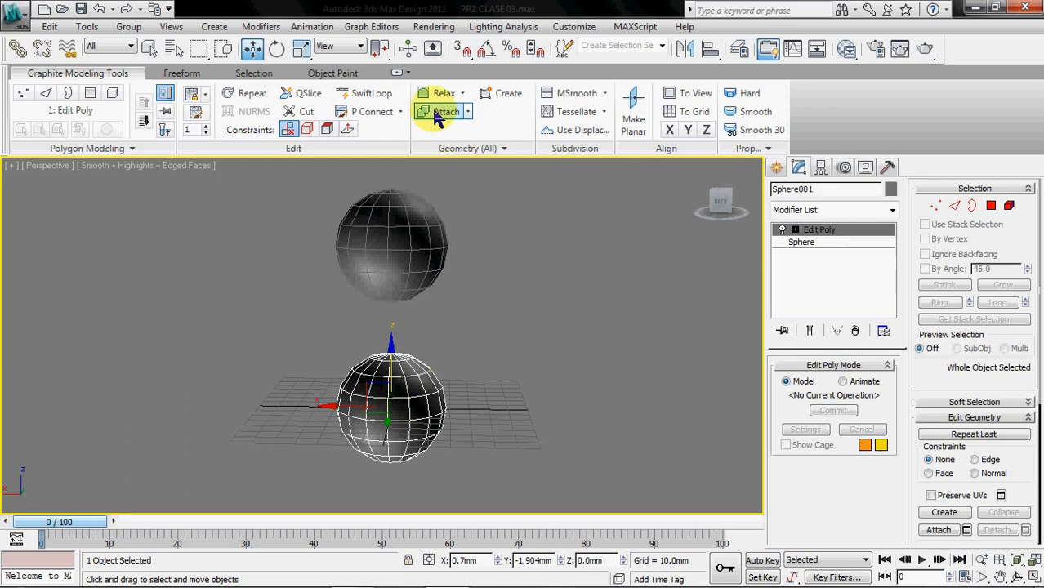
click(438, 117)
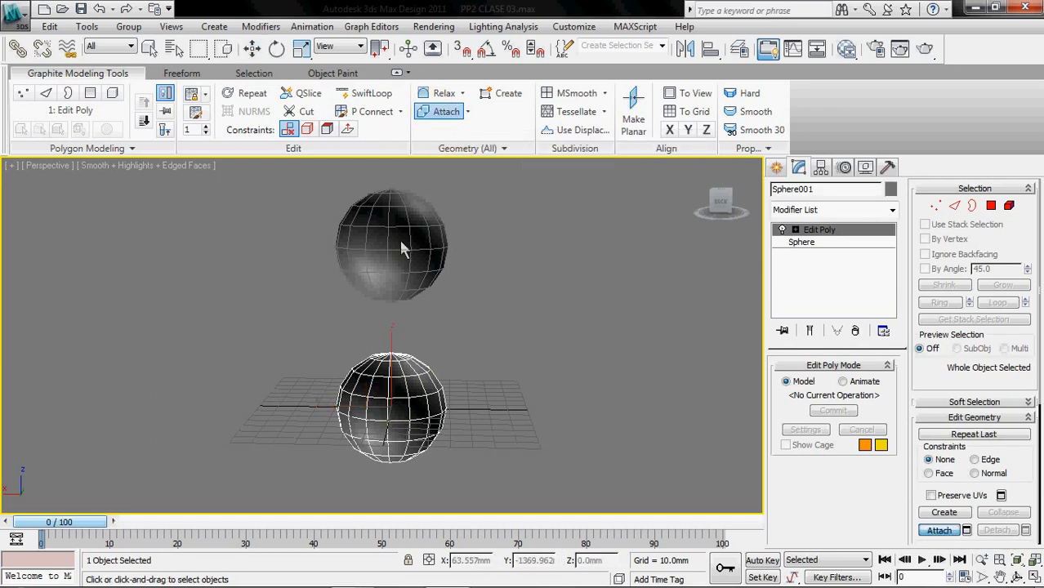
key(w)
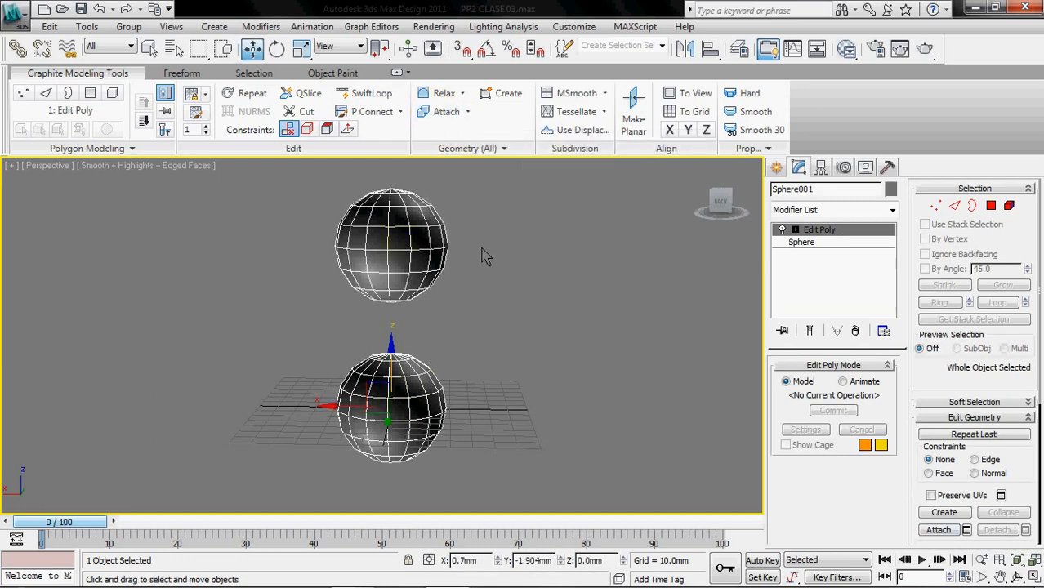
Select the facing polygons in the gap between the two spheres, from the front view
click(417, 284)
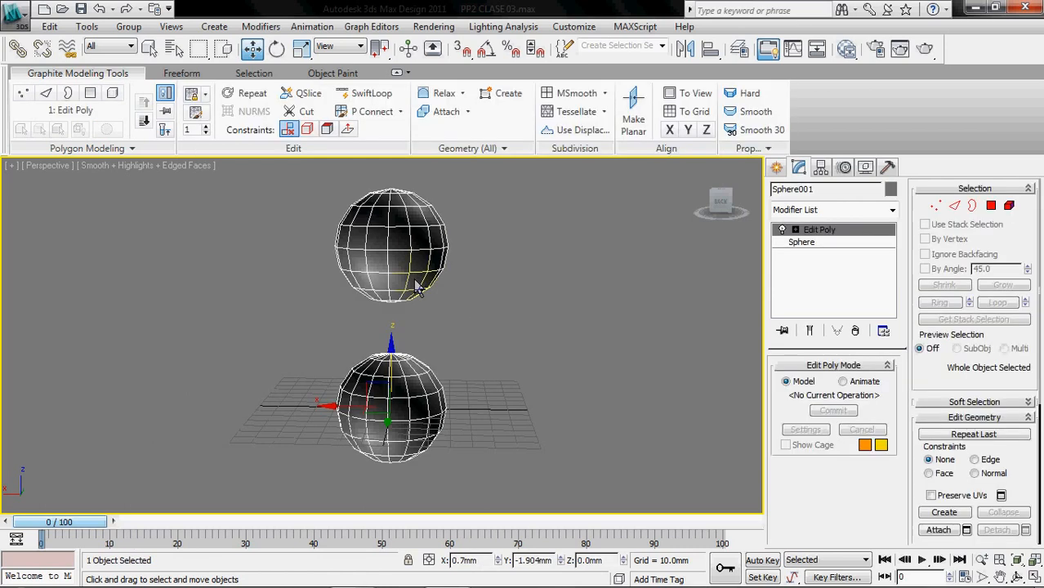
click(990, 205)
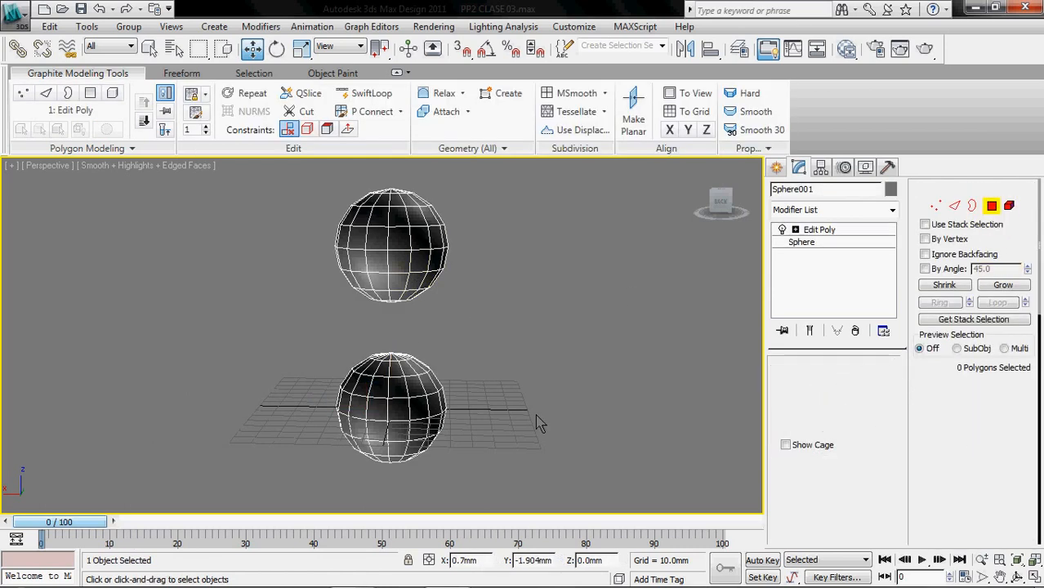
key(f)
middle_drag(453, 329, 476, 396)
drag(474, 395, 332, 302)
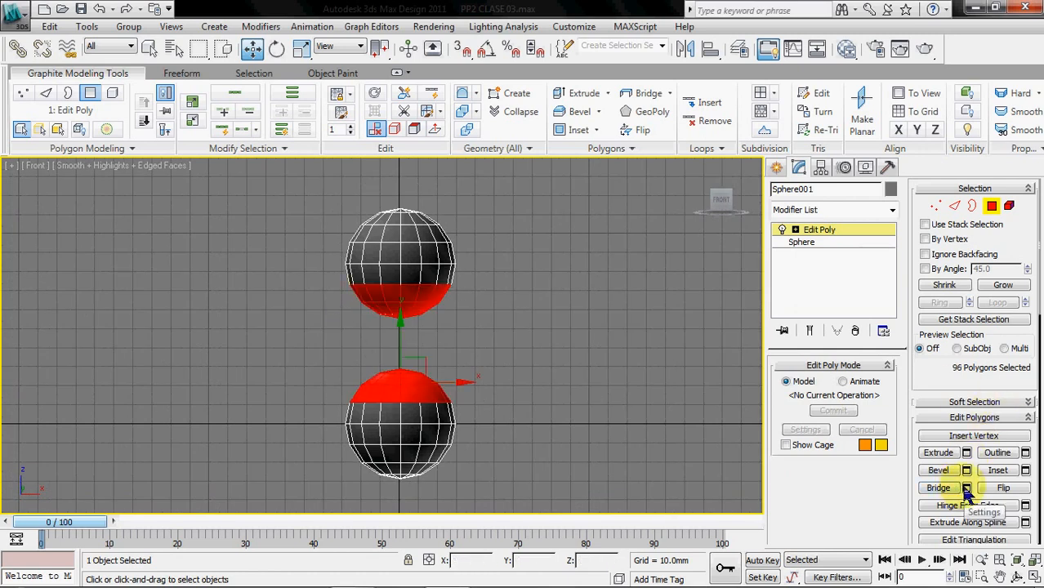
Bridge the selected sphere polygons with 5 segments and a taper of -1.85, then leave polygon editing
click(966, 487)
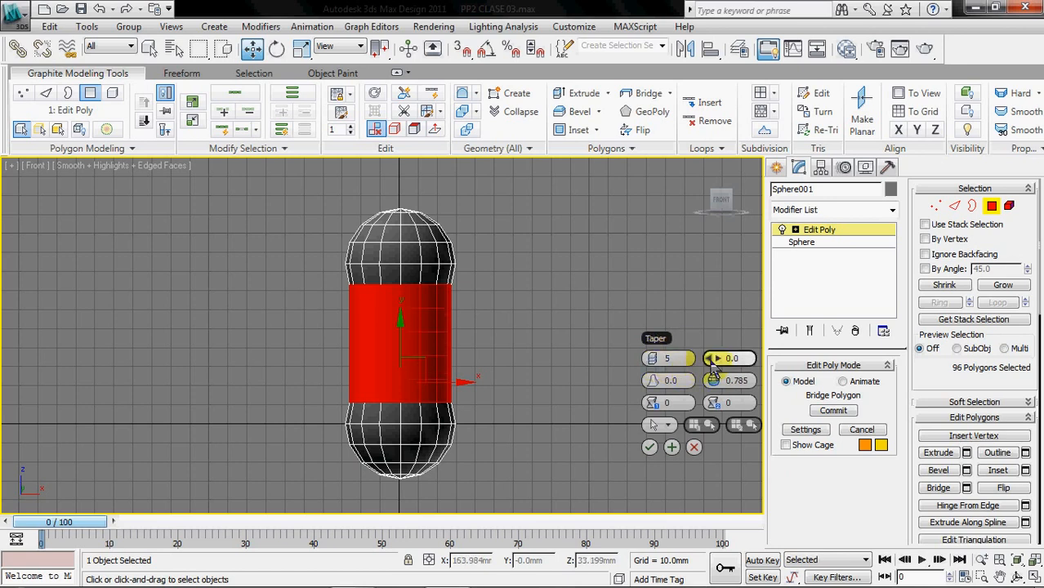
drag(710, 367, 683, 350)
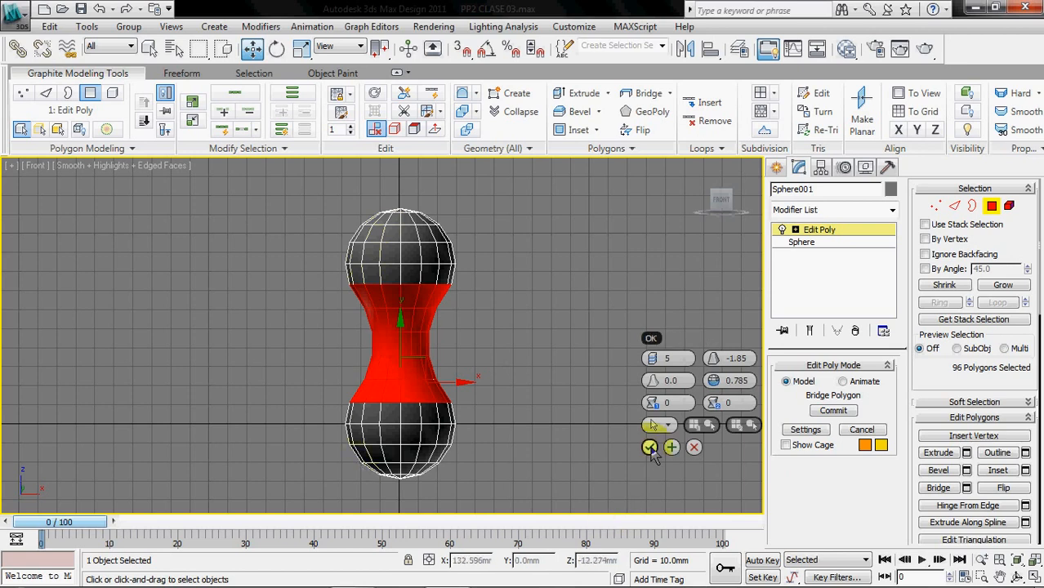
click(649, 448)
click(599, 414)
alt+middle_drag(552, 369, 451, 400)
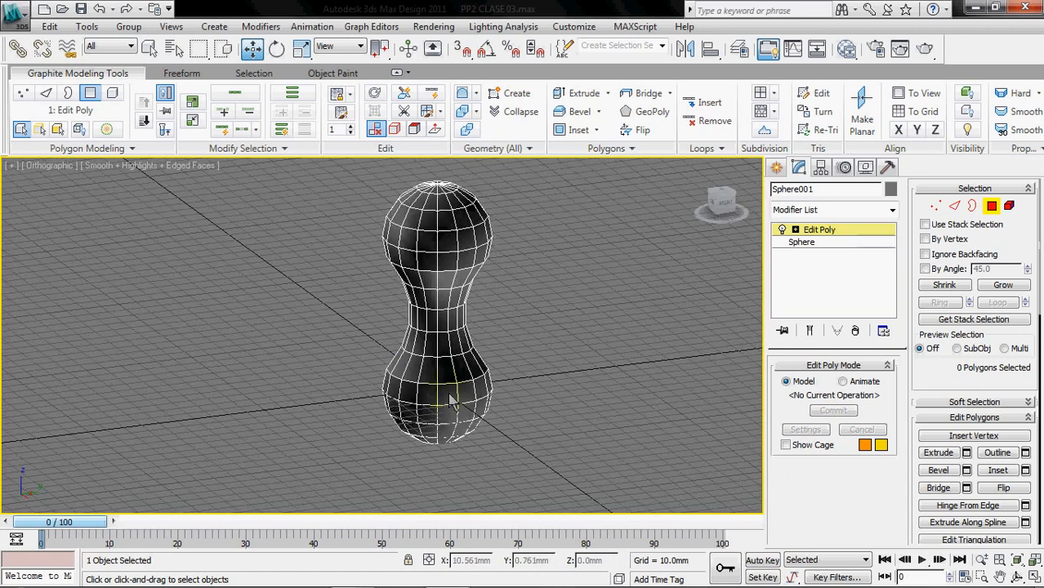
key(p)
alt+middle_drag(228, 302, 631, 338)
click(991, 207)
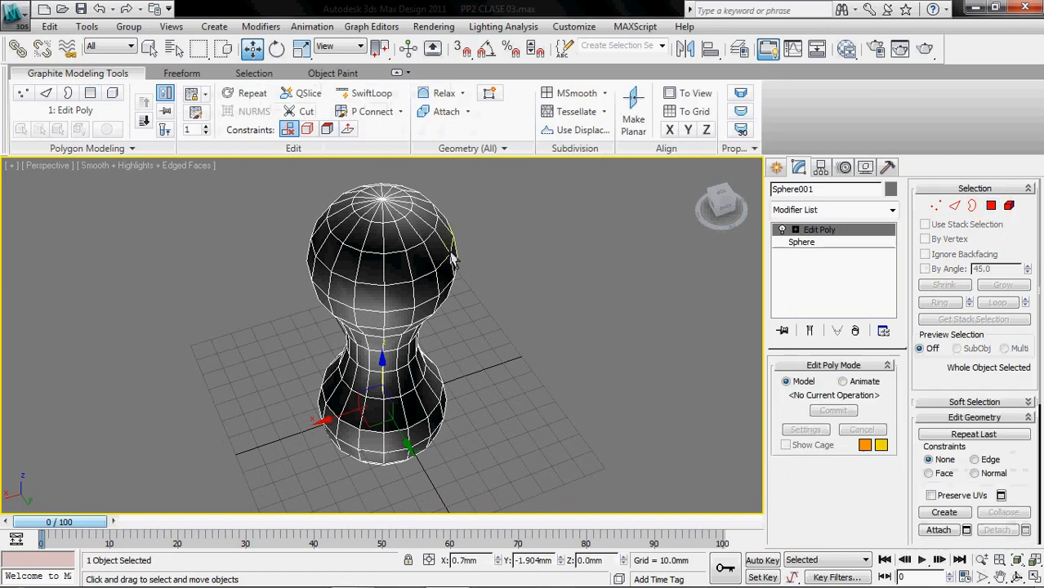
Apply a Taper modifier to the bridged spheres with an amount of -1.03
click(862, 210)
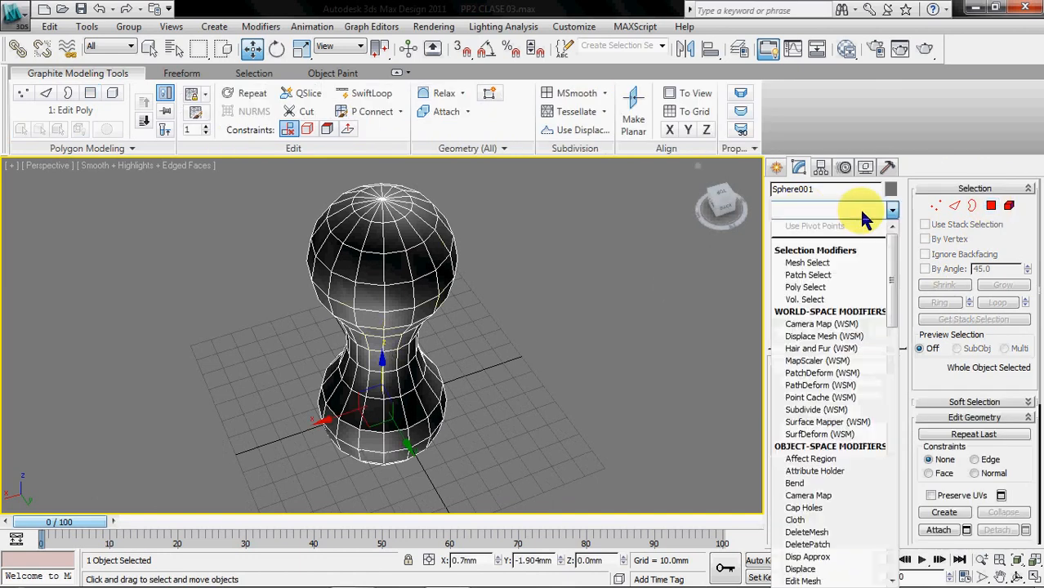
key(t)
click(795, 361)
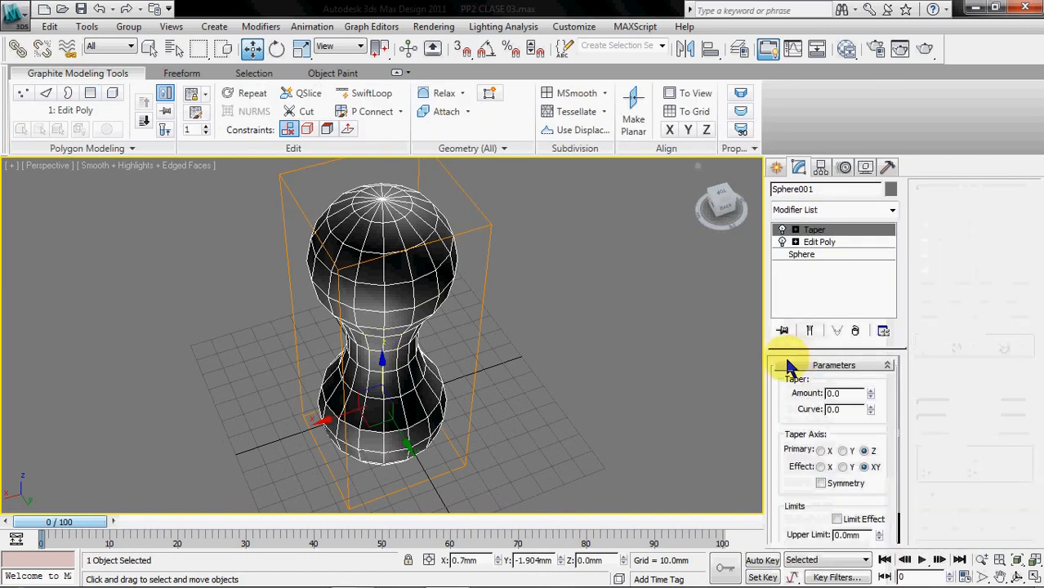
drag(872, 400, 904, 466)
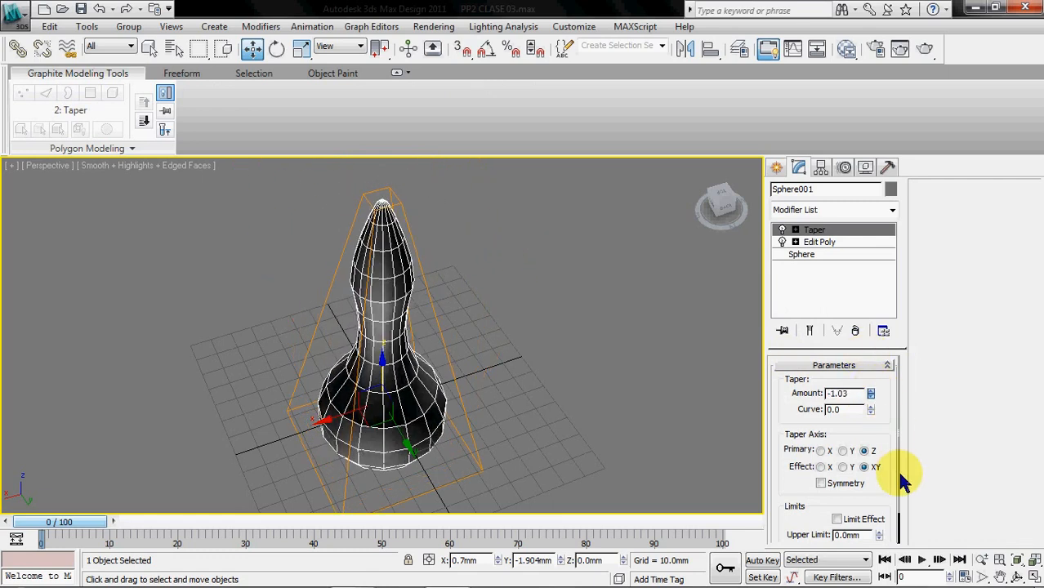
alt+middle_drag(521, 384, 432, 330)
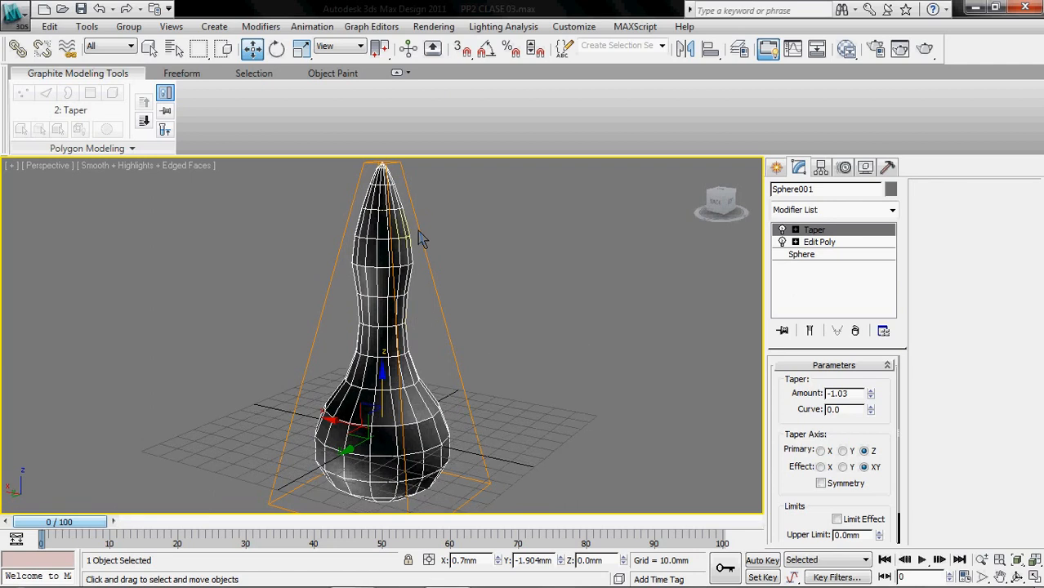
Add an FFD 4x4x4 modifier above the Taper and start editing its control points
click(817, 209)
key(f)
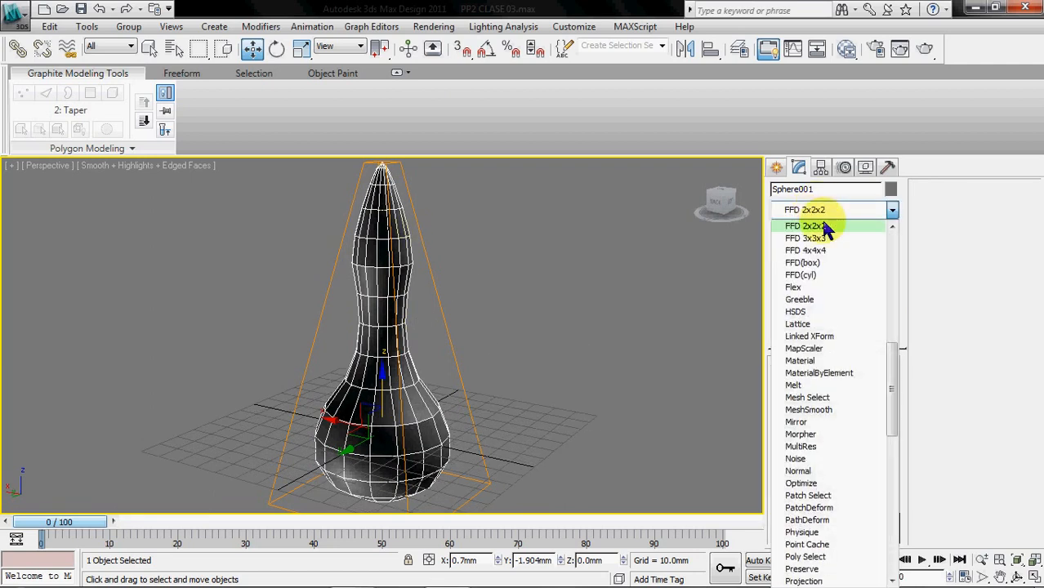
click(788, 249)
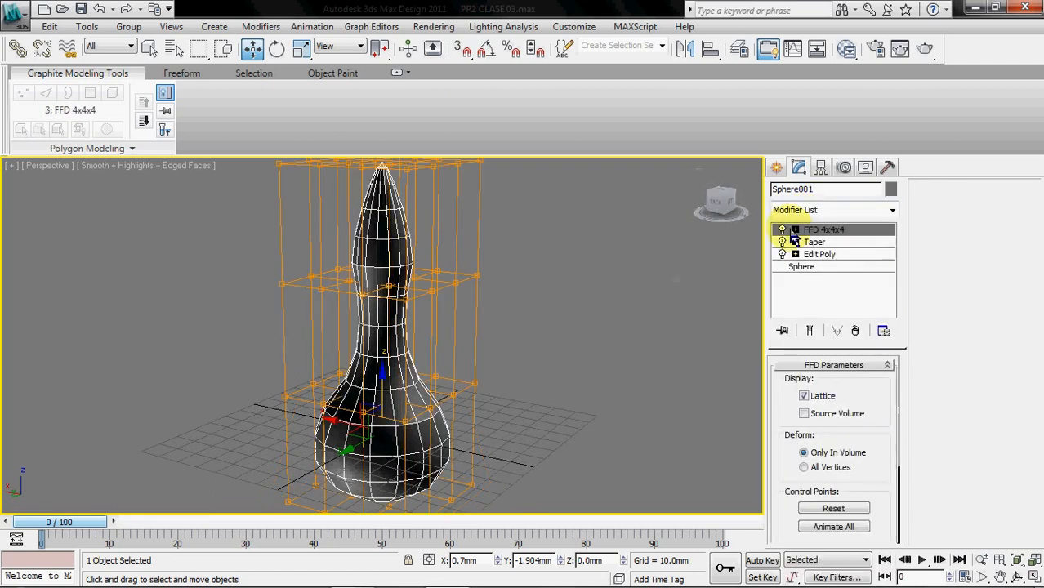
click(795, 230)
click(833, 242)
Move the top layer of lattice control points to about X 70 mm, Z 83 mm so the tip bends sideways
middle_drag(540, 281, 555, 382)
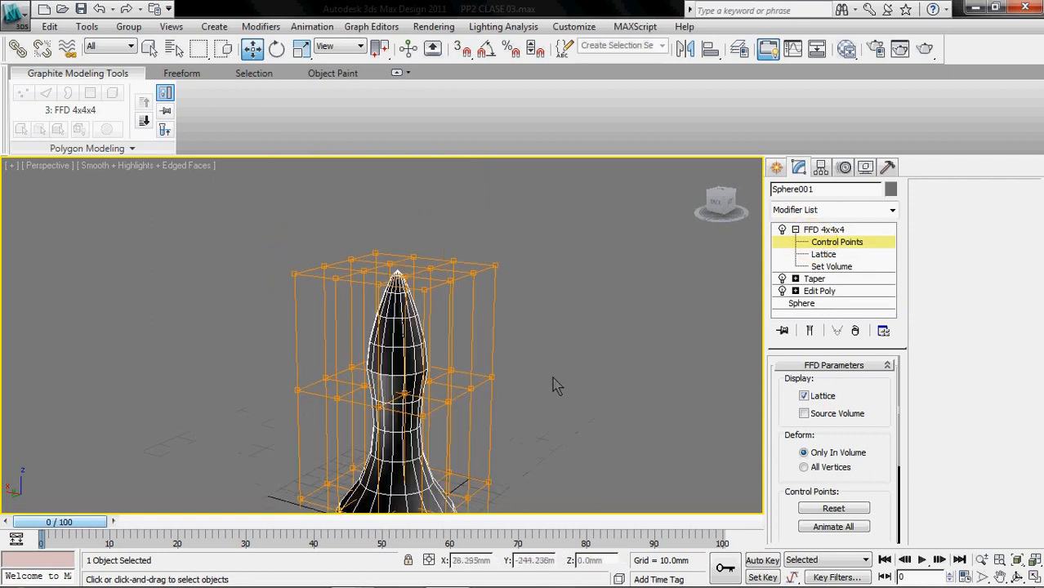
drag(333, 226, 232, 175)
drag(359, 271, 263, 245)
middle_drag(380, 453, 408, 343)
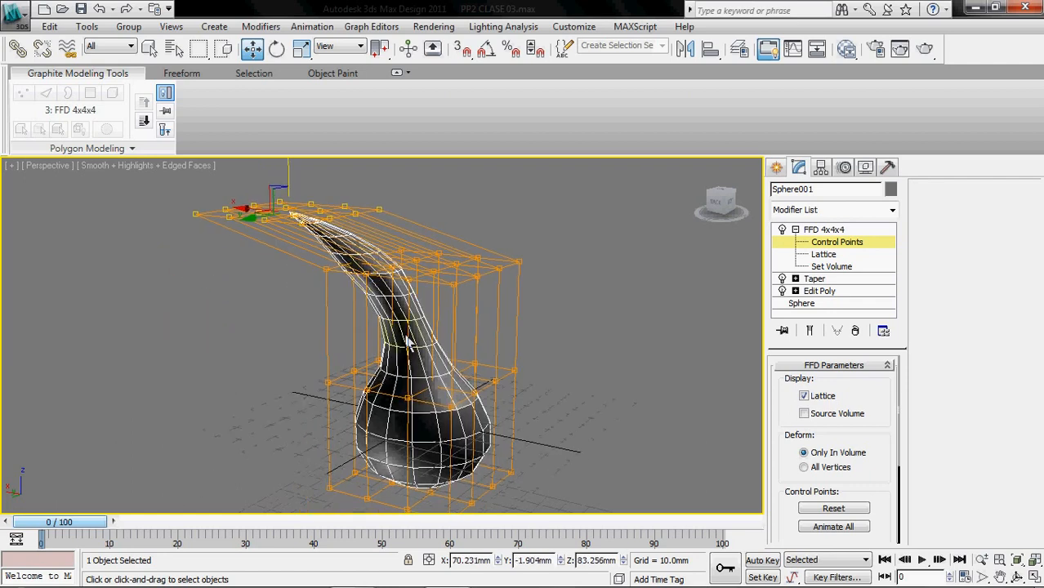
In the front view, move the second-lowest row of lattice control points to about X -23 mm, Z 39 mm
key(f)
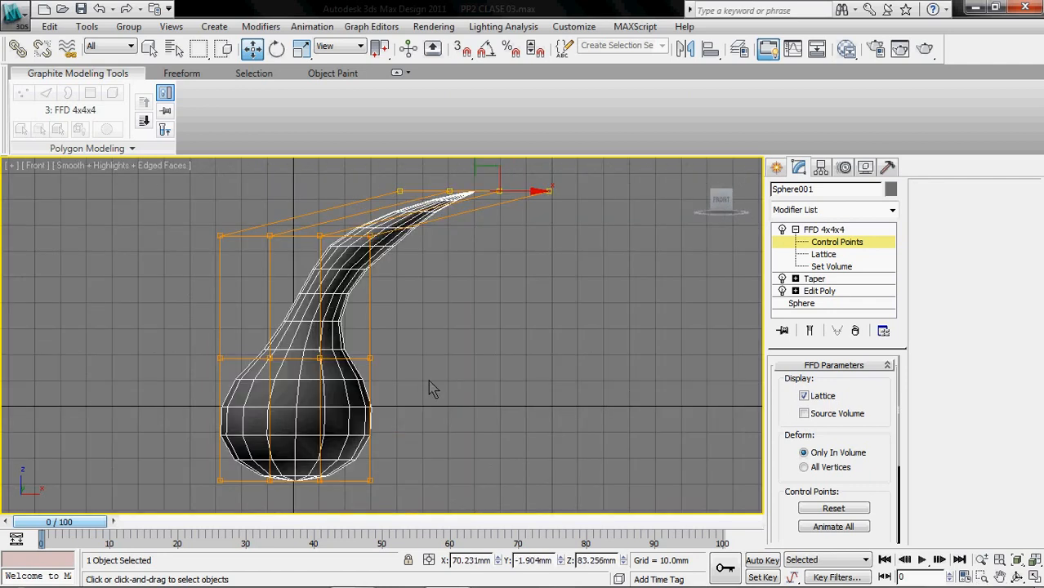
drag(180, 343, 376, 374)
drag(327, 346, 263, 287)
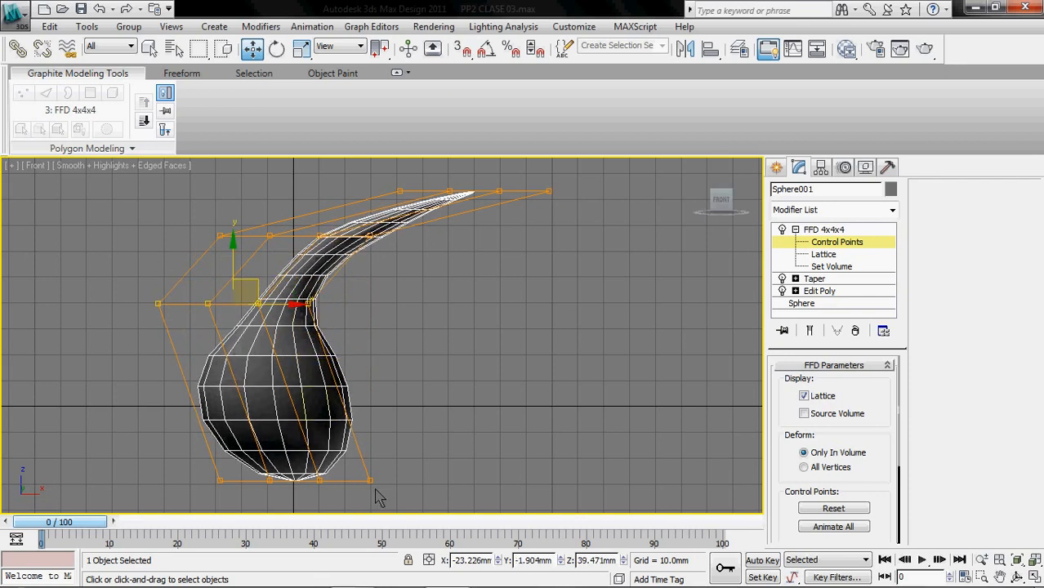
Pull the +X end control points of the bottom and second-lowest lattice rows far outward along X
drag(393, 498, 336, 350)
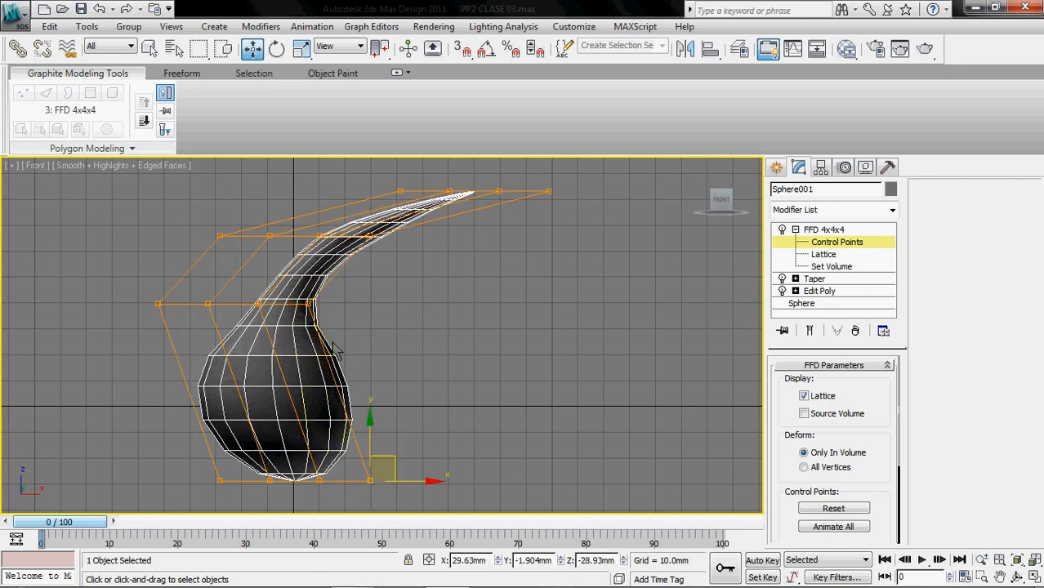
drag(400, 471, 559, 481)
drag(377, 335, 278, 291)
drag(363, 321, 587, 311)
Select the top row of lattice control points and shift it slightly back toward -X
middle_drag(477, 274, 502, 366)
drag(587, 297, 381, 256)
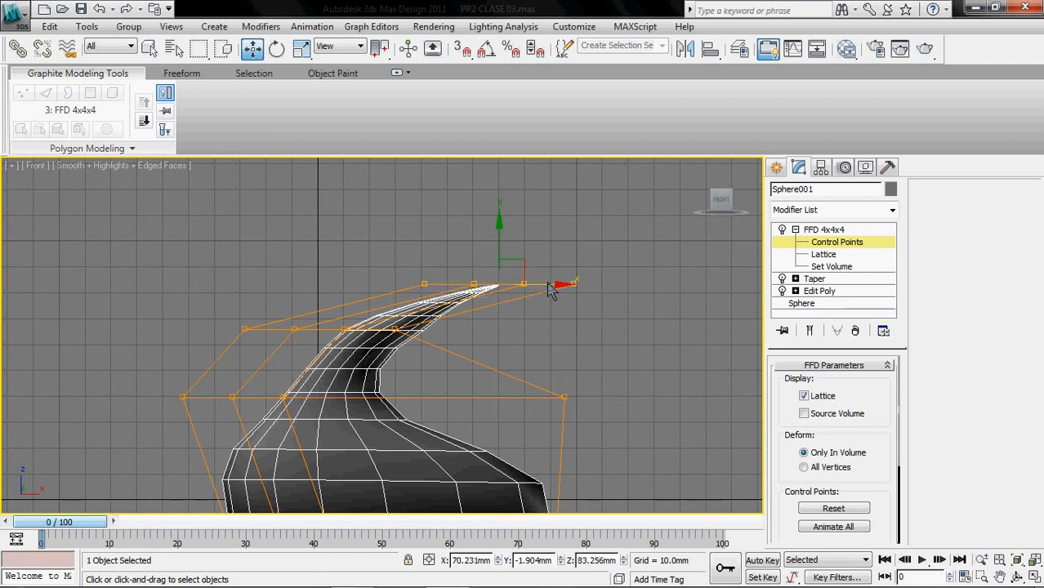
mouse_move(535, 294)
mouse_down()
mouse_move(400, 290)
mouse_move(516, 291)
mouse_up()
Move the bottom -X corner control points about 12 mm outward and finish editing the FFD lattice
middle_drag(419, 395, 405, 258)
drag(184, 417, 243, 475)
drag(281, 443, 253, 436)
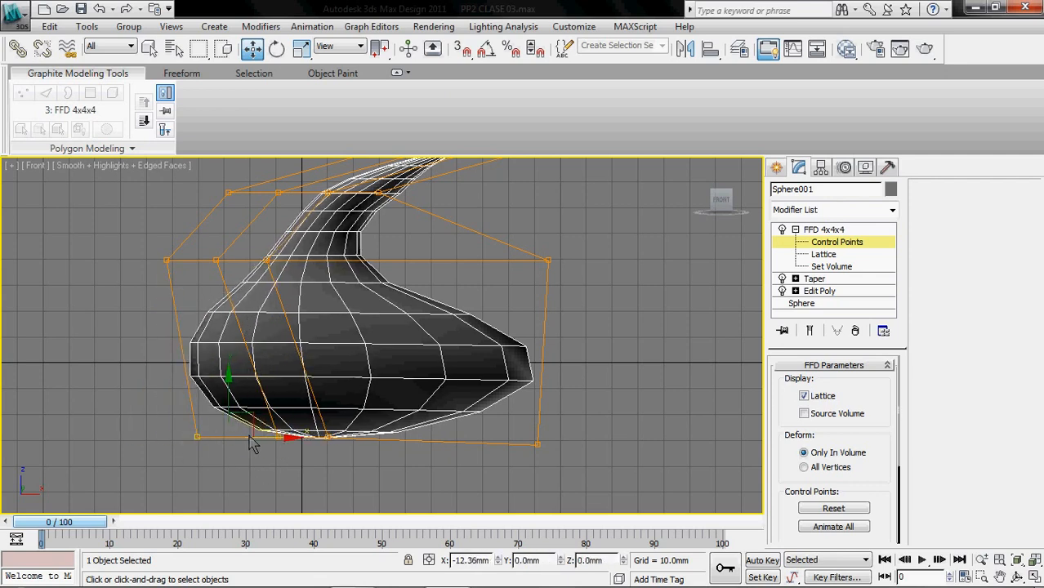
click(722, 359)
click(826, 231)
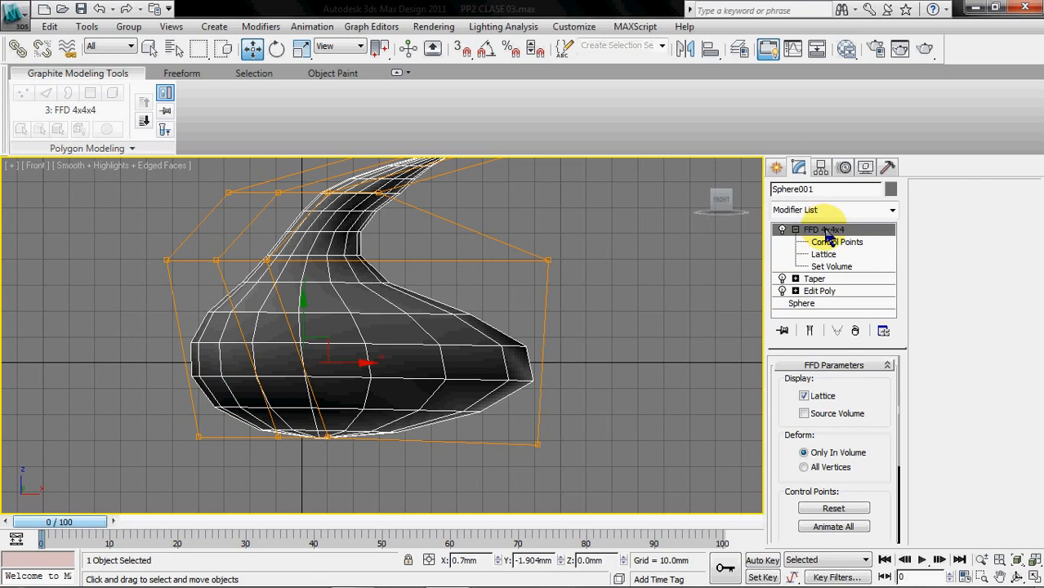
click(680, 298)
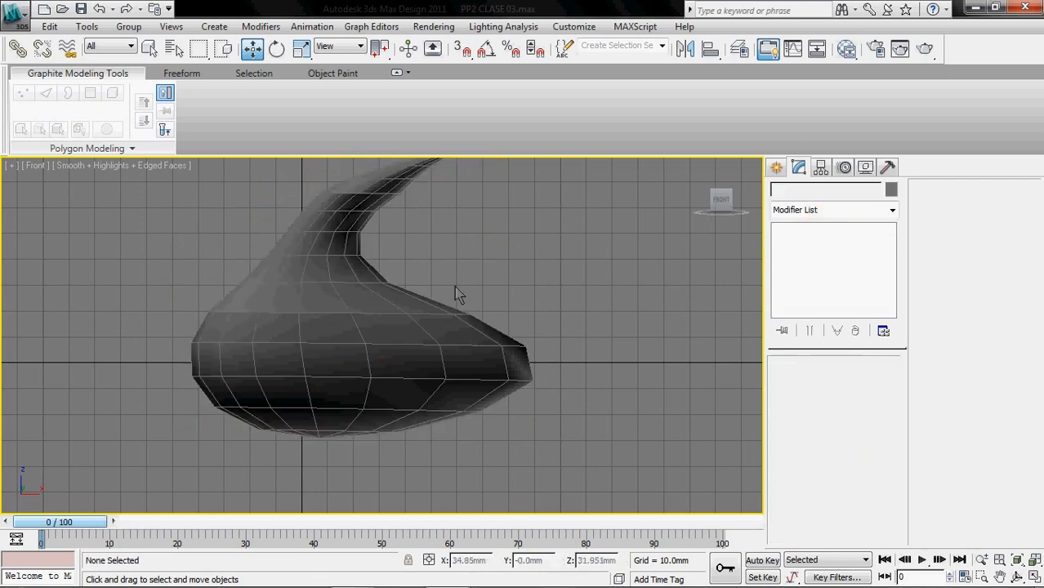
Apply a TurboSmooth modifier to the deformed shape with 2 iterations and deselect it
click(377, 333)
click(827, 209)
text(tu)
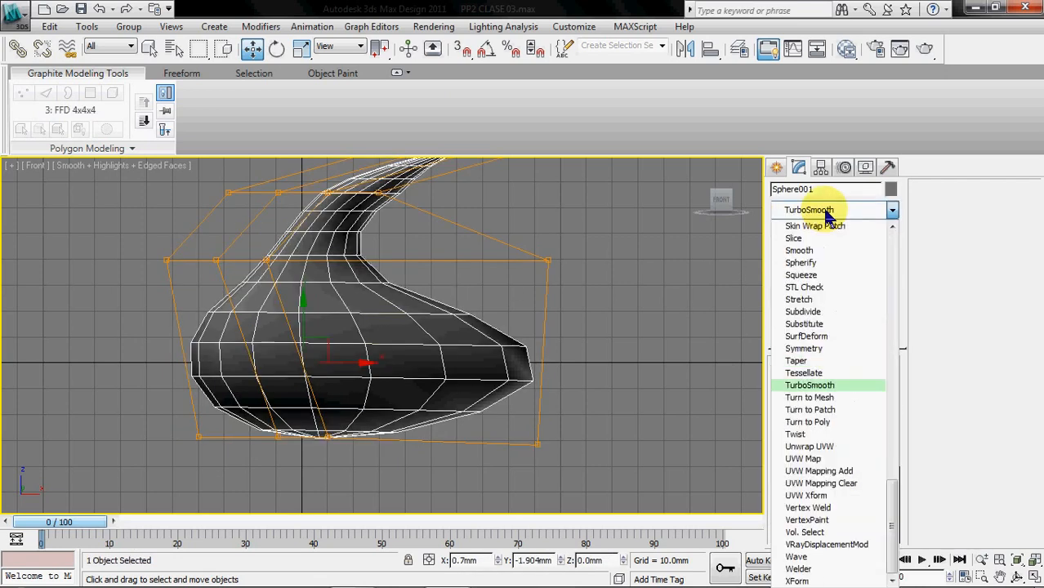
key(Return)
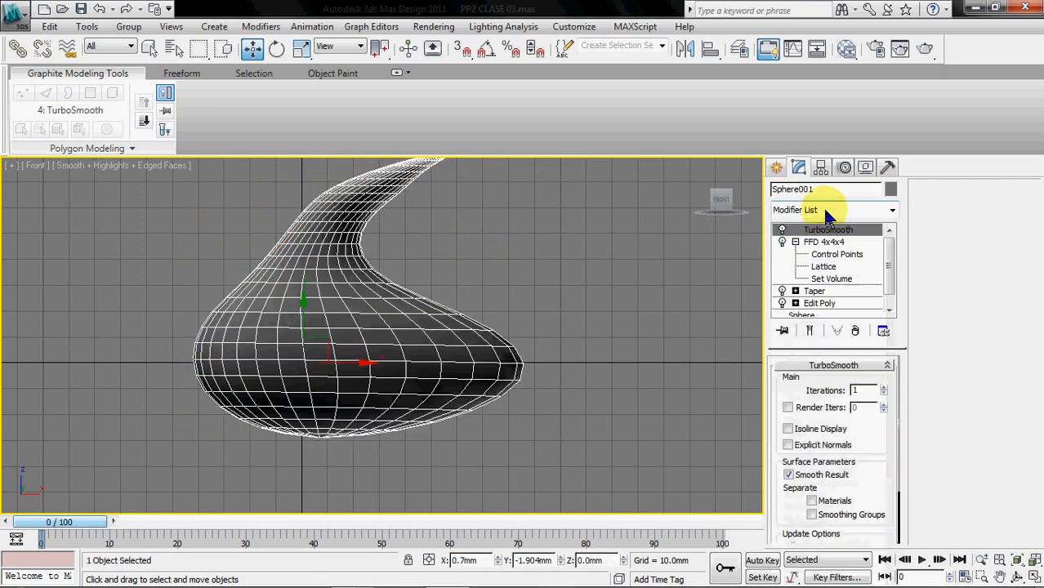
click(883, 387)
click(617, 382)
Examine the smoothed shape from several sides in the perspective view, both selected and deselected
alt+middle_drag(618, 382, 396, 341)
key(p)
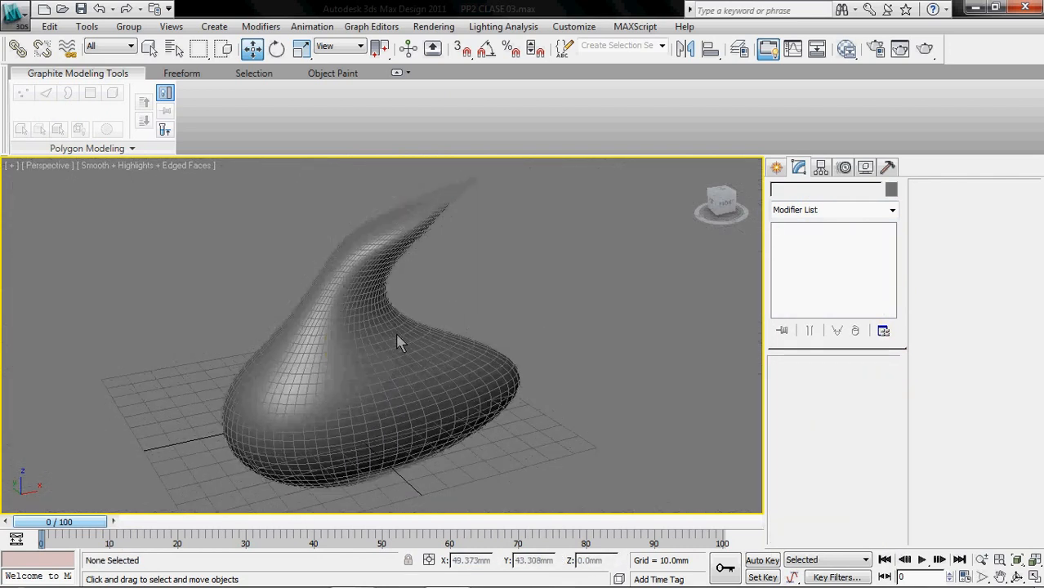
alt+middle_drag(252, 357, 393, 380)
click(433, 378)
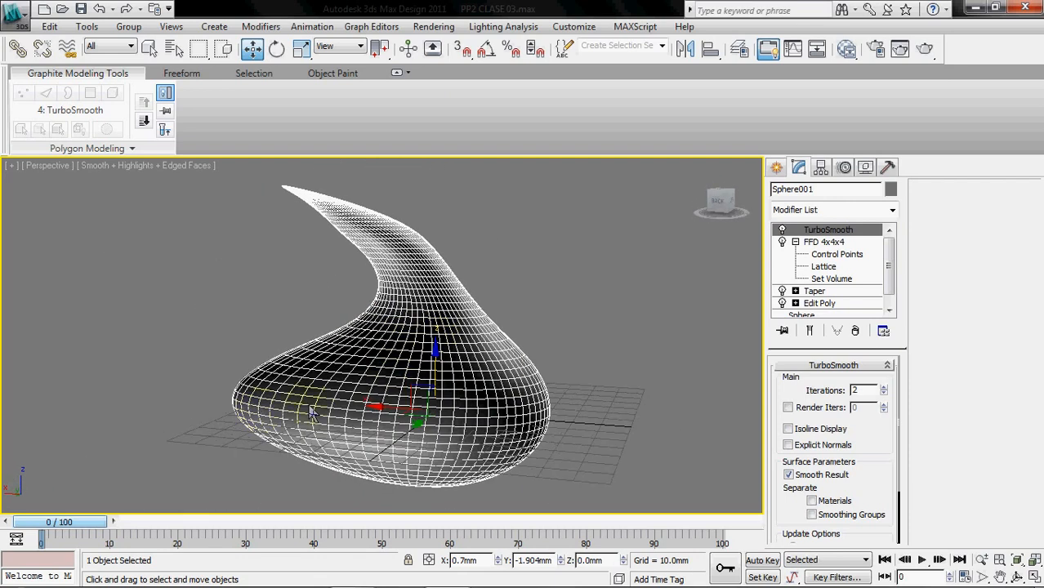
alt+middle_drag(525, 377, 359, 377)
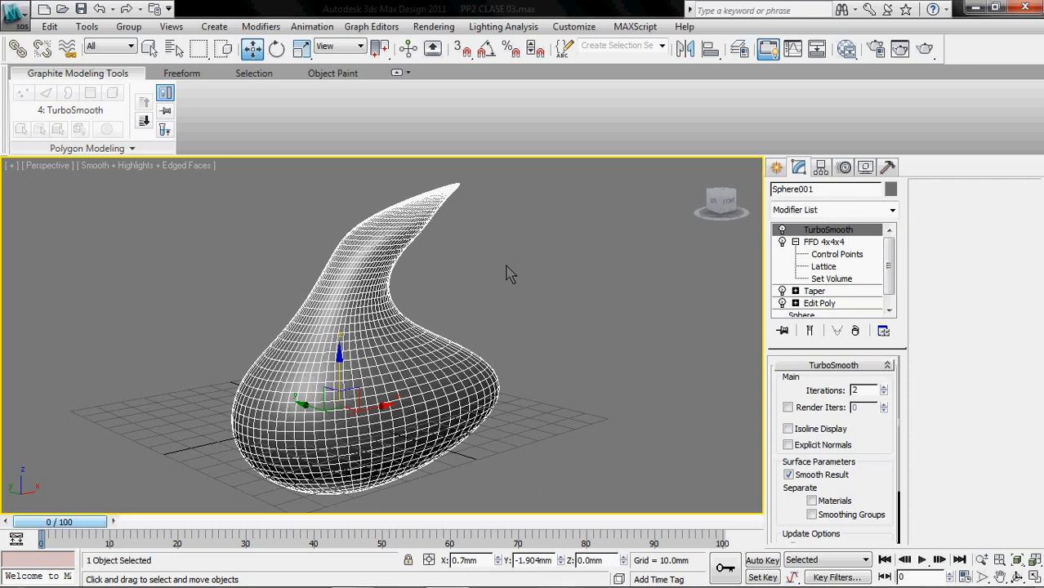
click(571, 360)
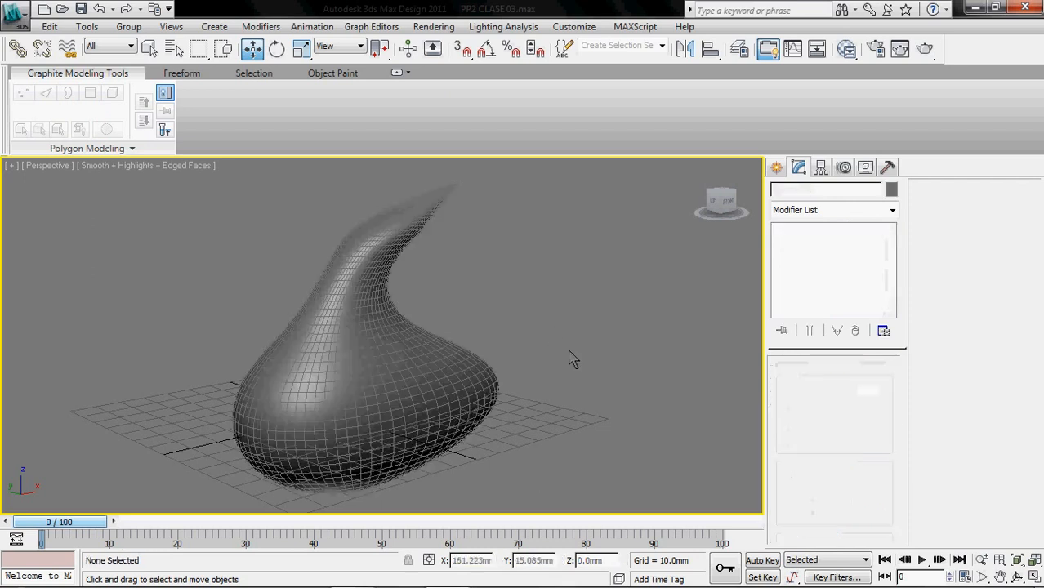
alt+middle_drag(464, 286, 499, 350)
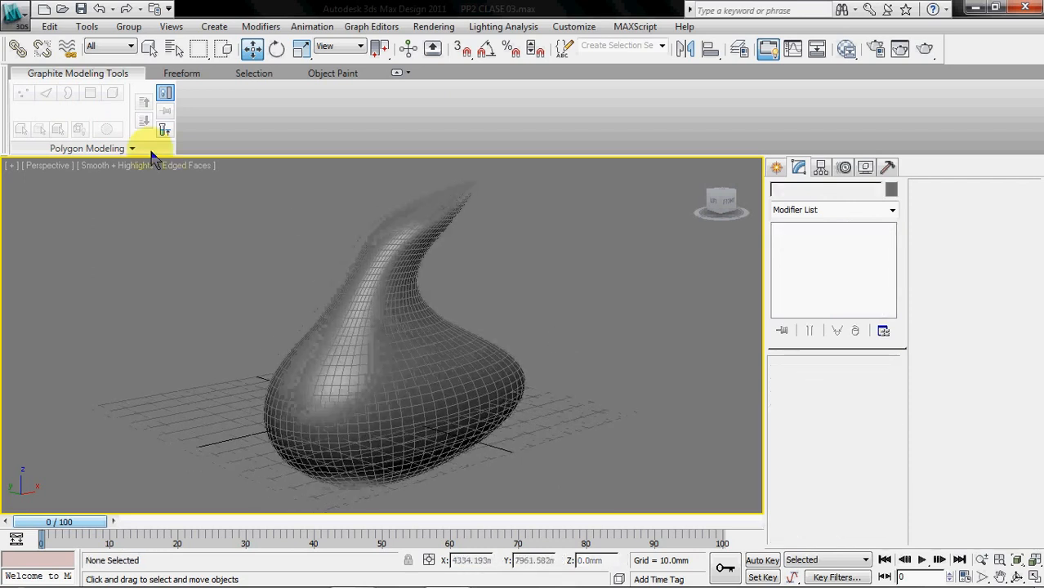
Save the scene and open the recent file PP2 CLASE 03 EJEMPLO.max
click(81, 8)
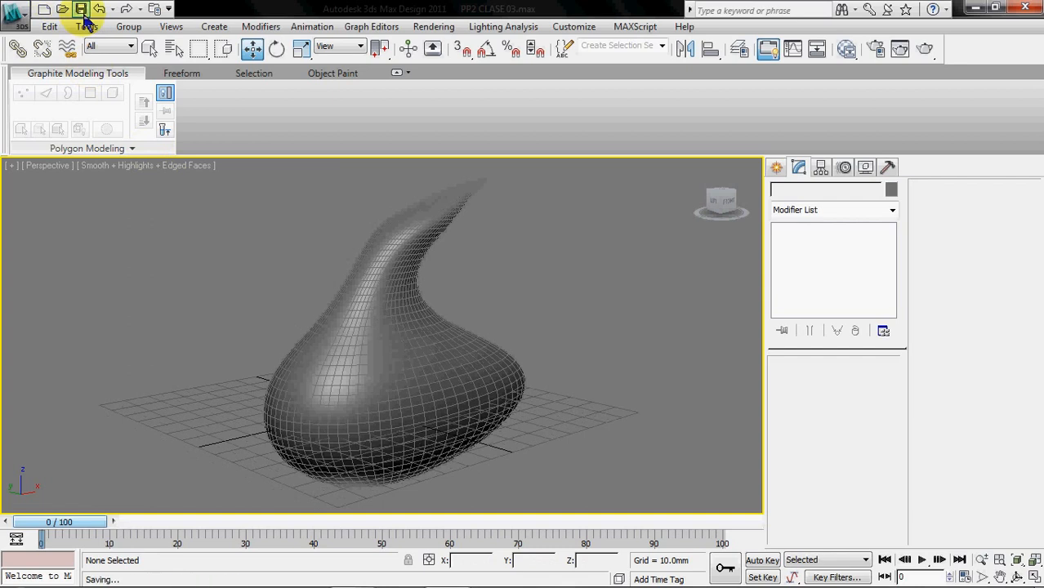
click(23, 21)
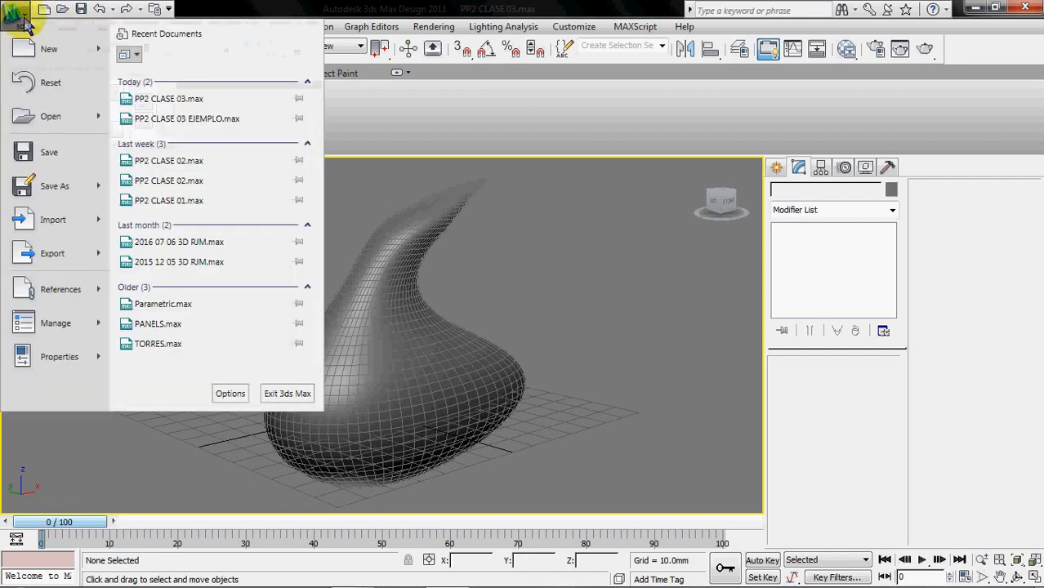
click(168, 112)
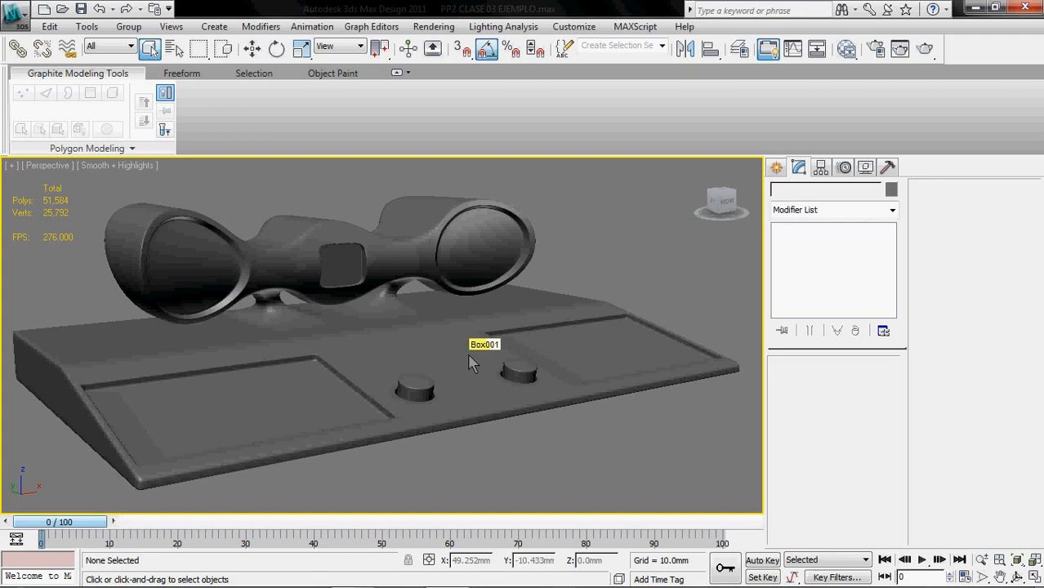
Examine the example console model's mesh by switching between edged-faces, shaded and wireframe display
key(F4)
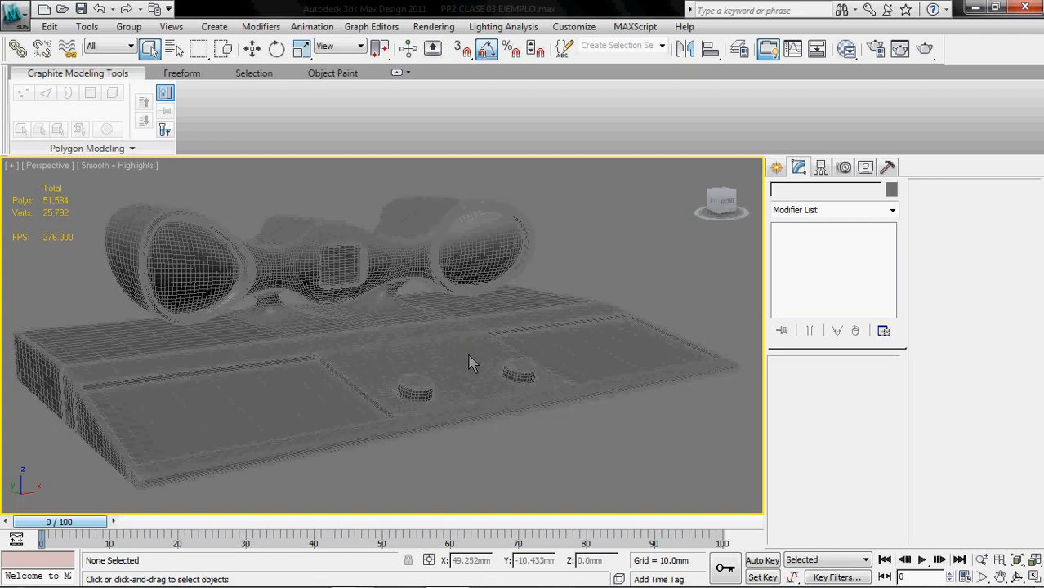
click(338, 426)
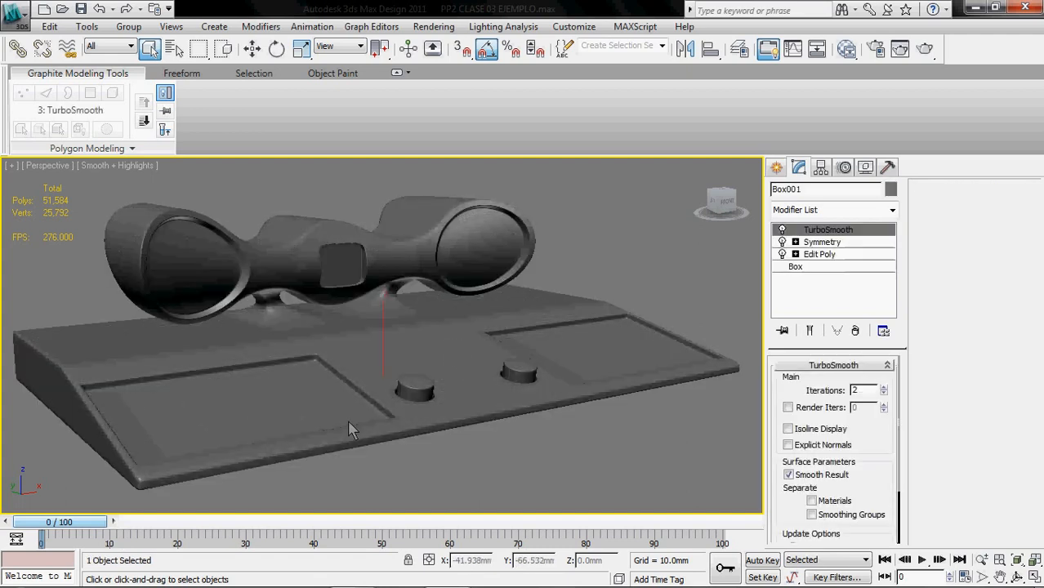
key(F3)
click(475, 480)
key(F3)
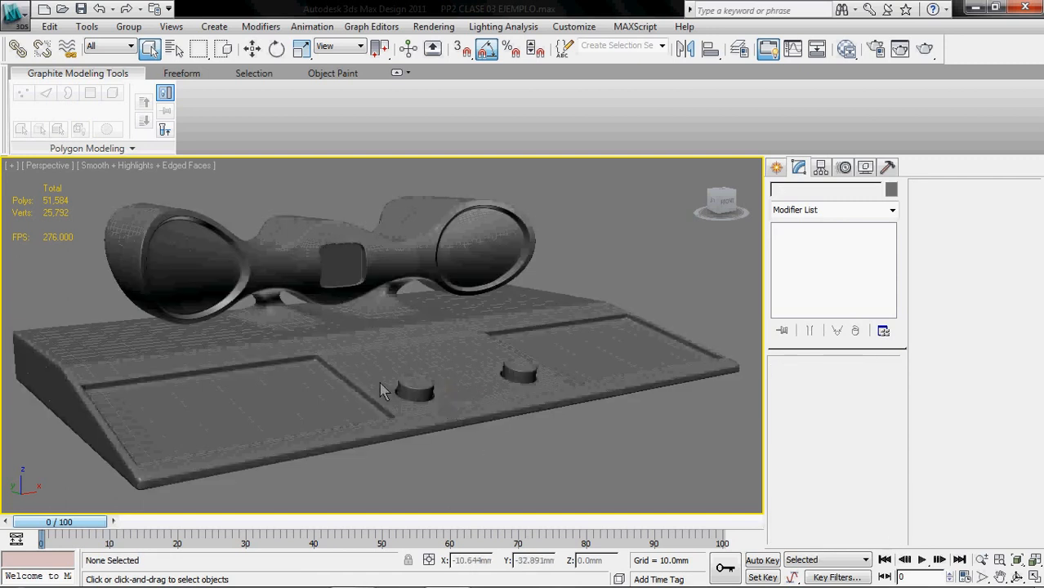
Examine the smoothed console without edged faces from the front and side, including the area below the twin-cylinder body
key(F4)
alt+middle_drag(401, 380, 462, 356)
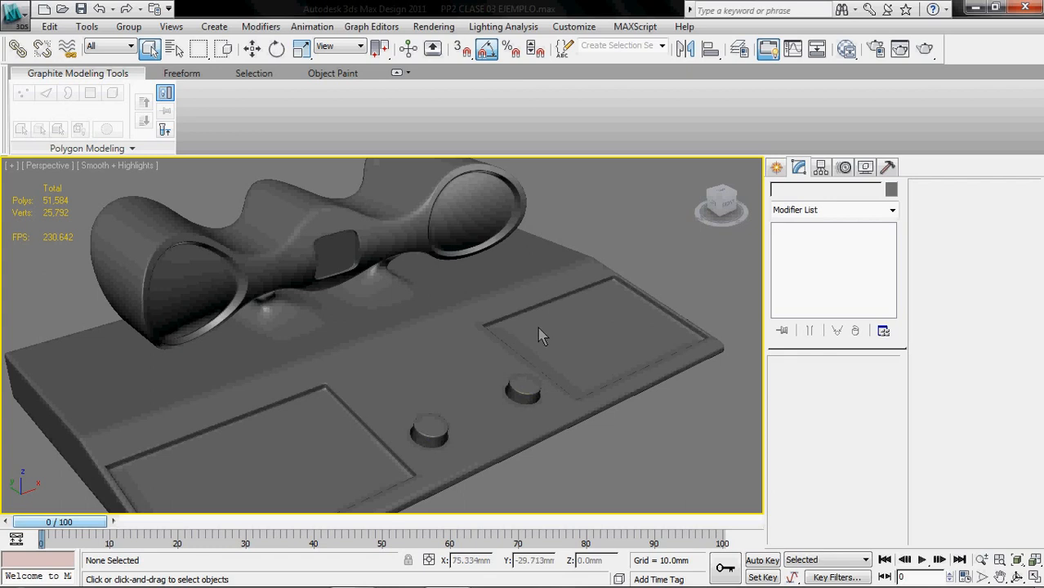
alt+middle_drag(325, 396, 433, 372)
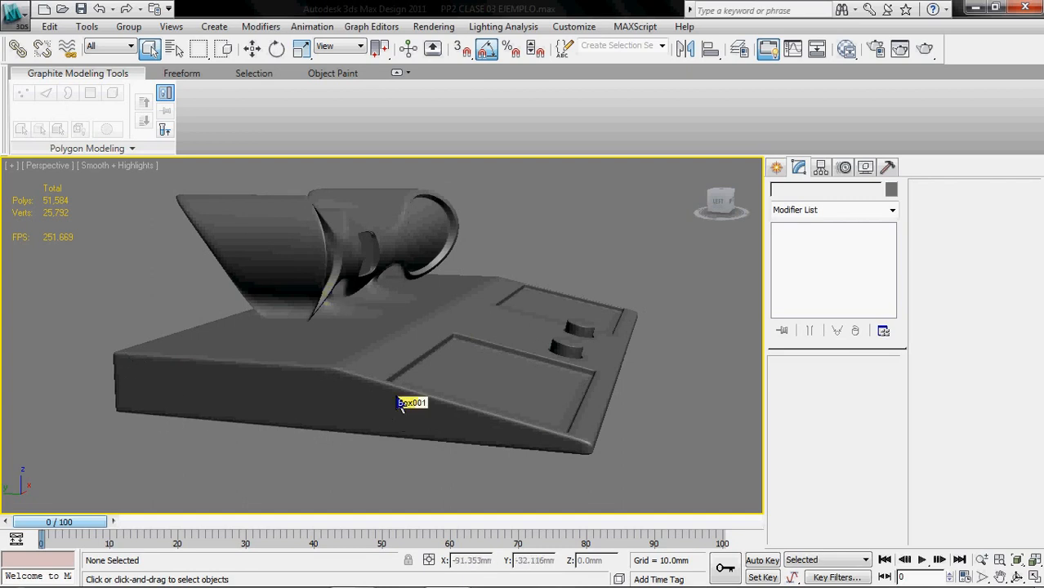
alt+middle_drag(373, 366, 183, 369)
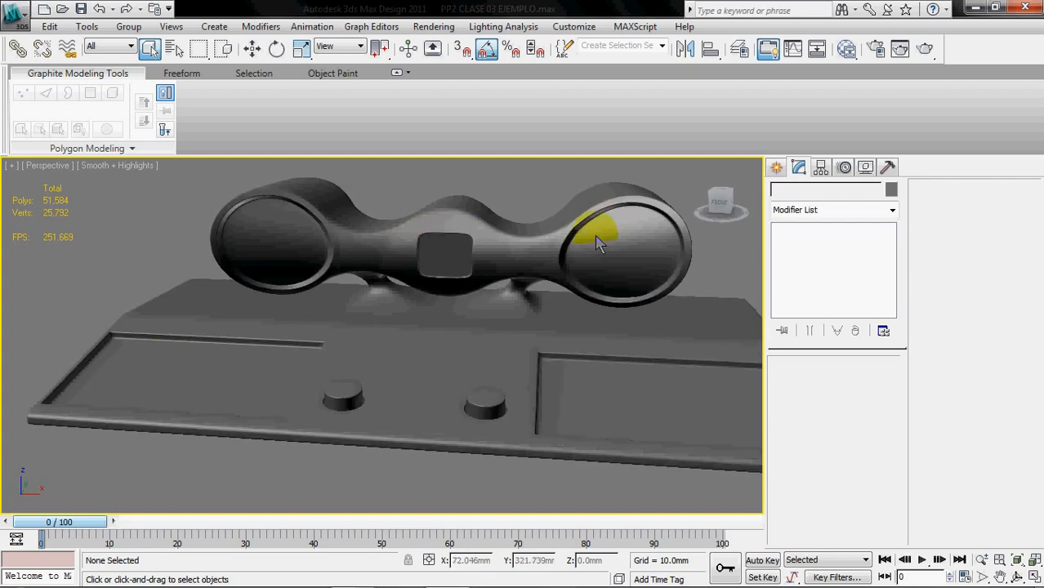
alt+middle_drag(409, 347, 593, 347)
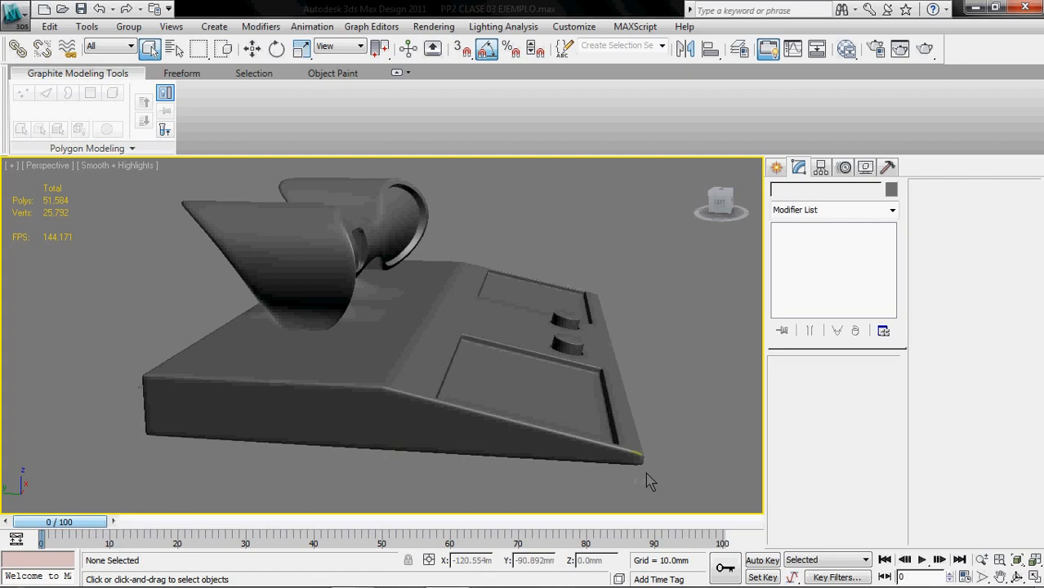
scroll(272, 351, up, 6)
scroll(294, 249, down, 1)
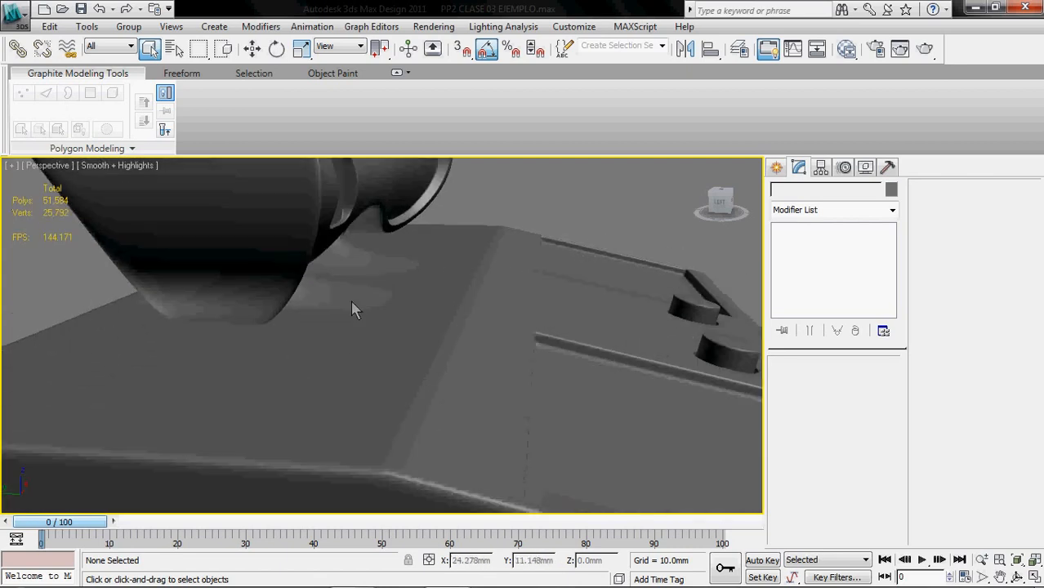
Show the console's Edit Poly level with edged faces and examine the edge loops along the base's borders and corners
click(349, 322)
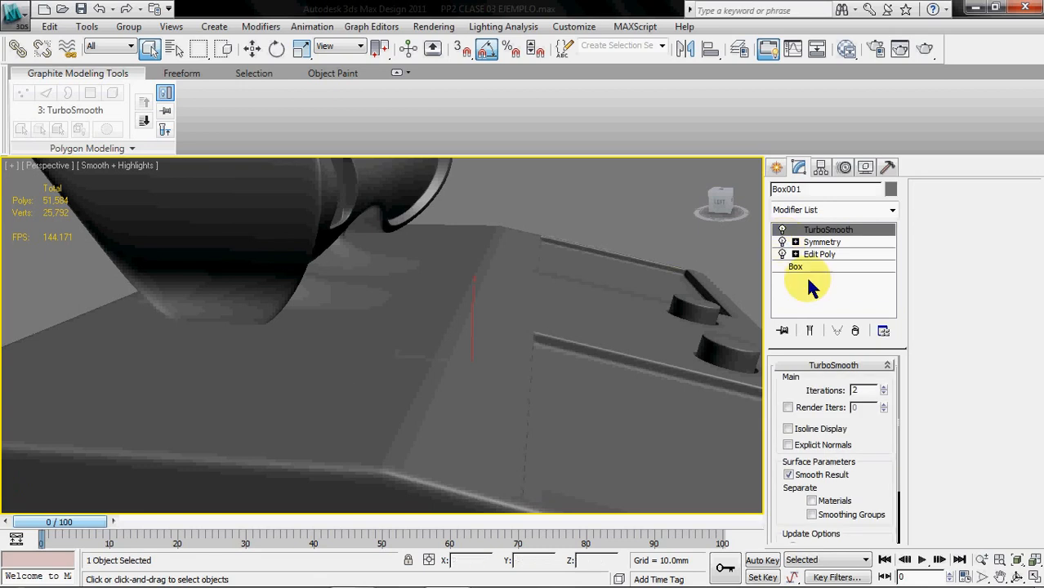
click(818, 254)
key(F4)
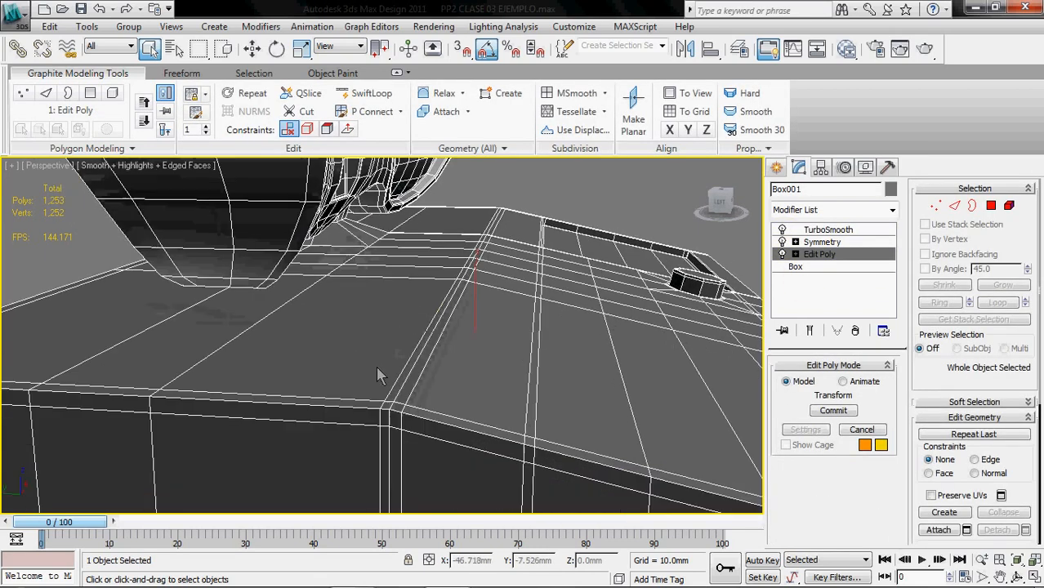
scroll(376, 366, up, 2)
middle_drag(395, 326, 484, 330)
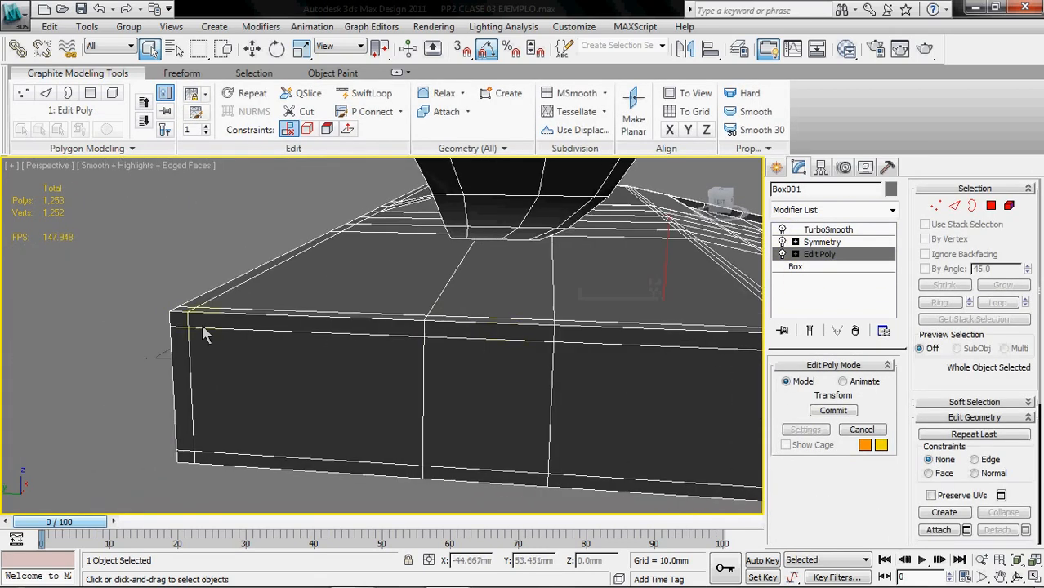
alt+middle_drag(174, 317, 460, 367)
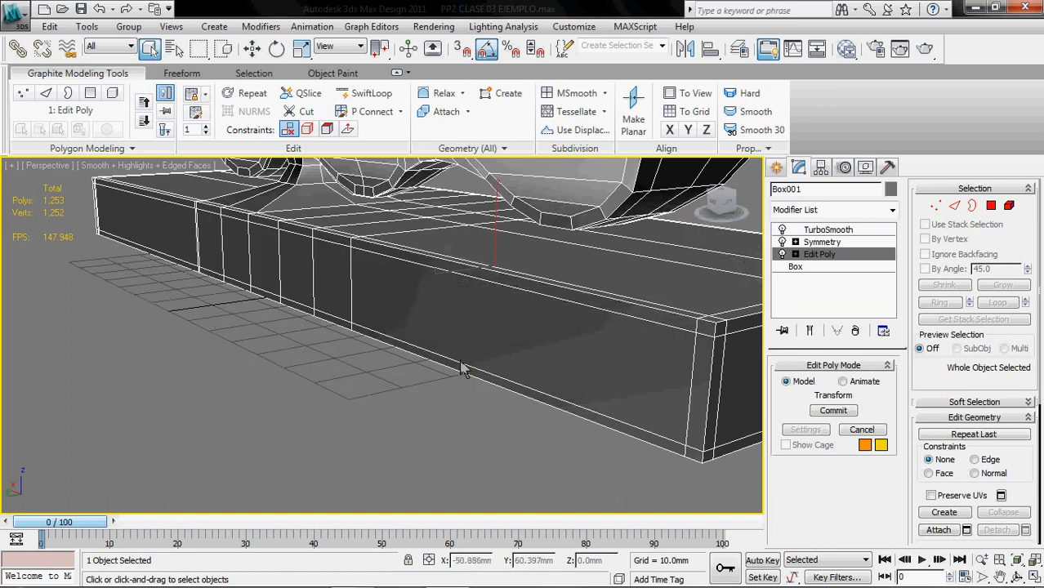
alt+middle_drag(675, 333, 418, 320)
scroll(502, 463, down, 3)
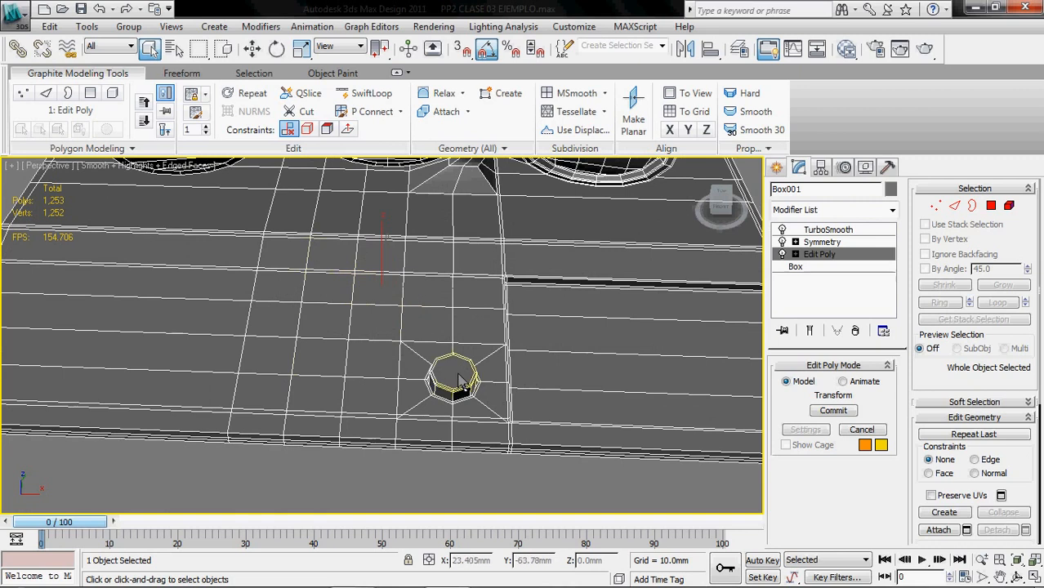
Examine the low-poly mesh around the round knob and the corners of the recessed panel beside it
scroll(461, 314, up, 1)
scroll(480, 341, up, 1)
scroll(478, 315, up, 2)
middle_drag(533, 403, 360, 276)
middle_drag(484, 310, 349, 346)
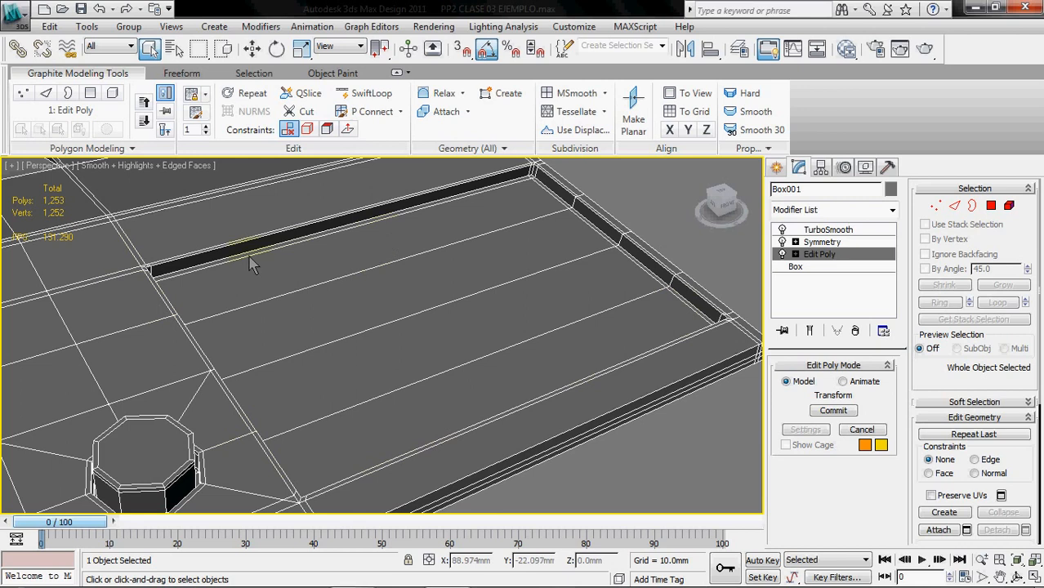
alt+middle_drag(322, 294, 380, 368)
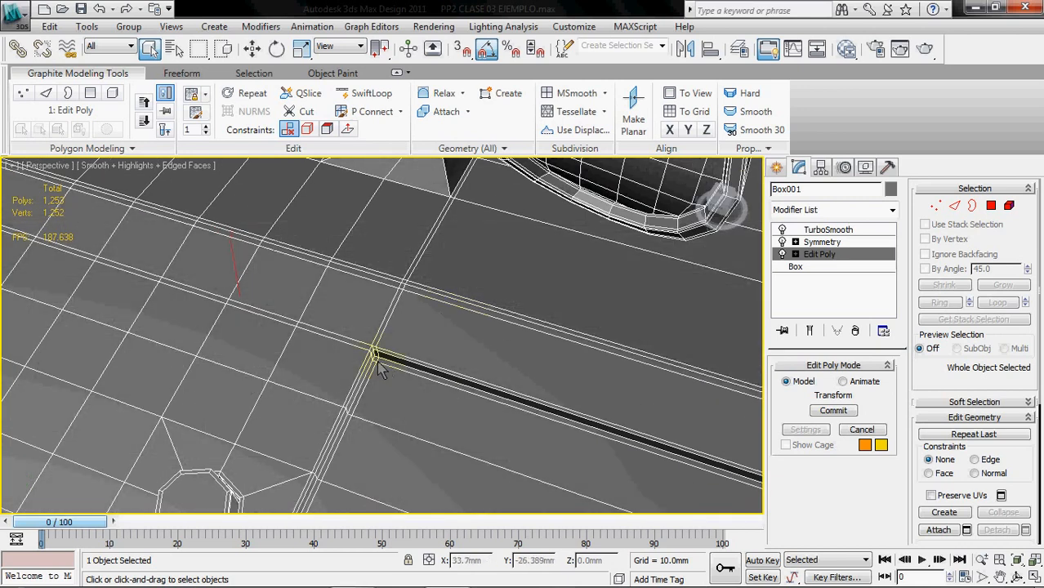
scroll(376, 349, up, 5)
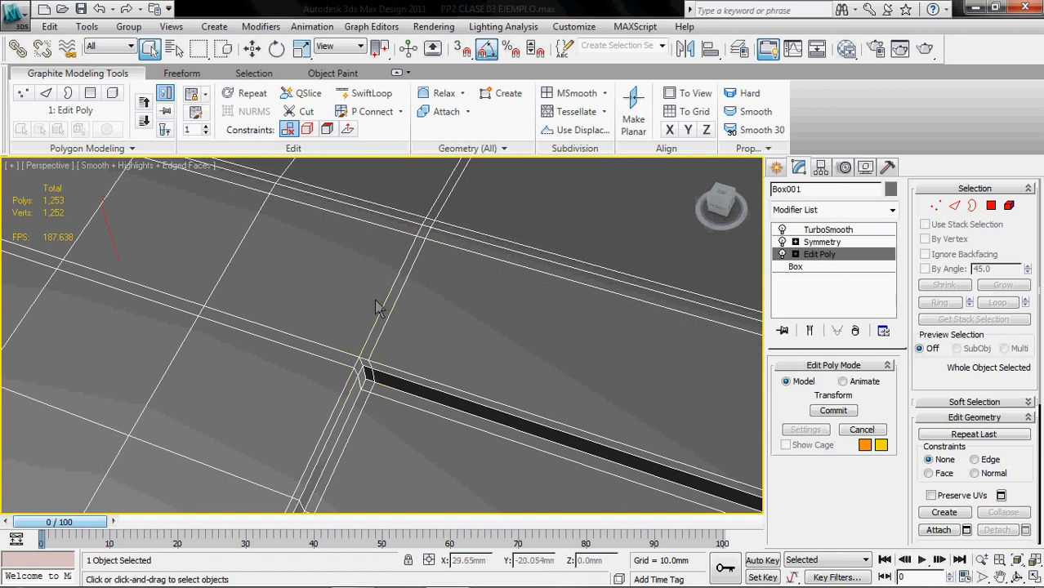
scroll(362, 383, down, 5)
Examine the low-poly mesh of the upper body, its square central recess and the rimmed round opening
alt+middle_drag(362, 384, 401, 361)
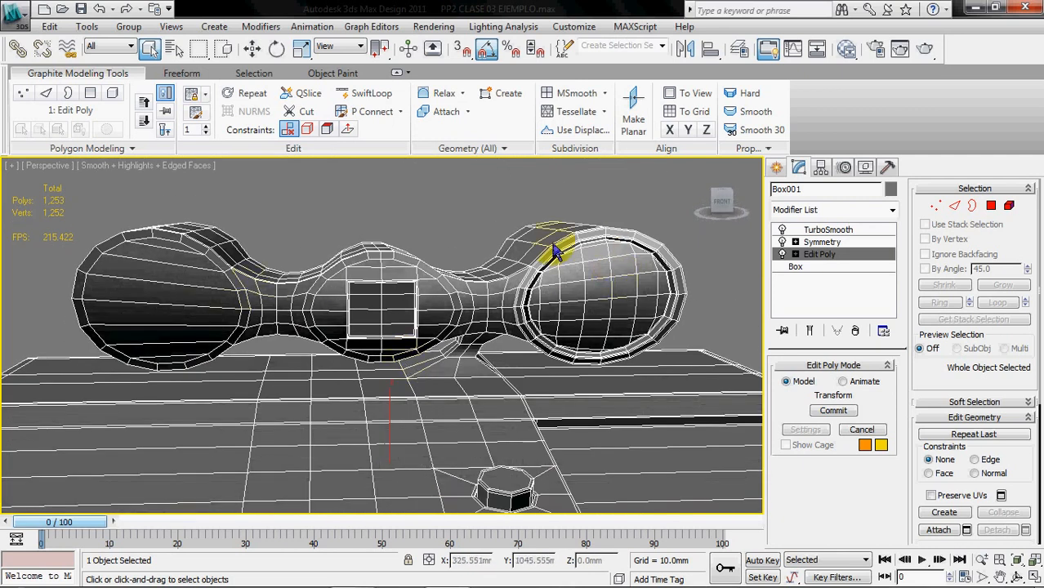
alt+middle_drag(245, 280, 298, 401)
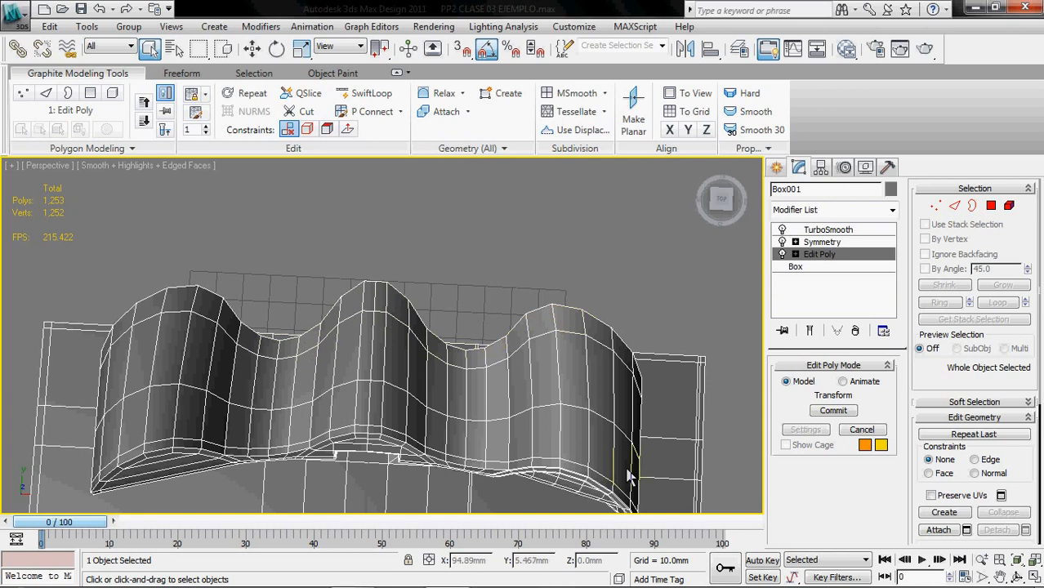
alt+middle_drag(415, 391, 465, 278)
scroll(465, 277, up, 10)
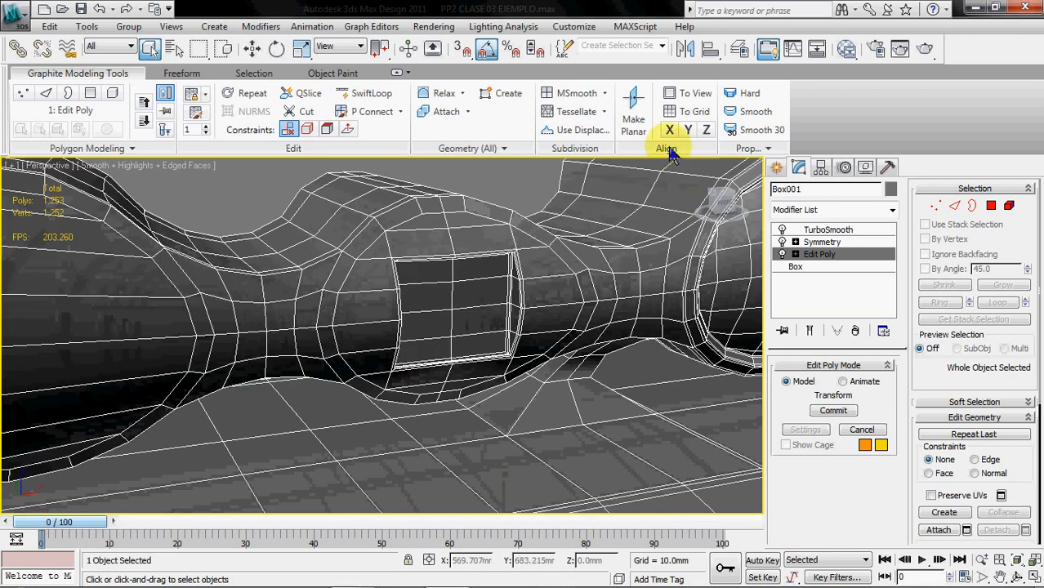
alt+middle_drag(525, 260, 593, 301)
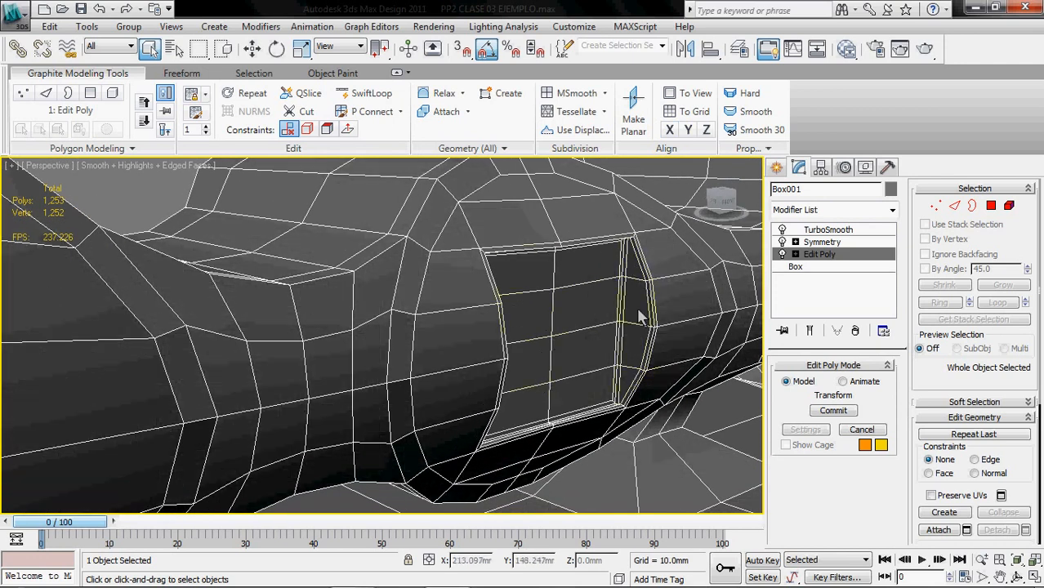
middle_drag(638, 309, 260, 399)
middle_drag(517, 388, 263, 404)
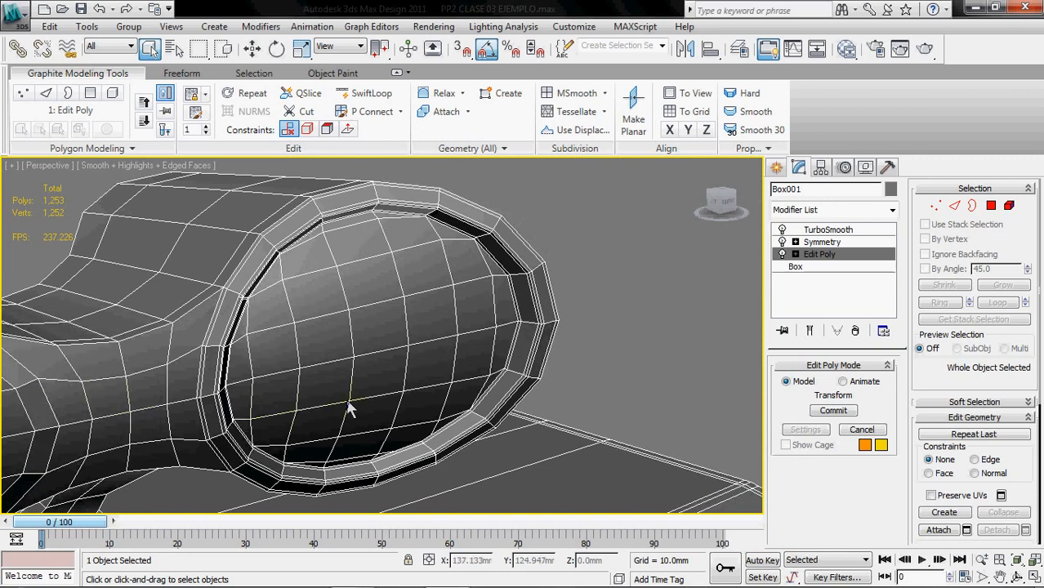
scroll(356, 321, down, 5)
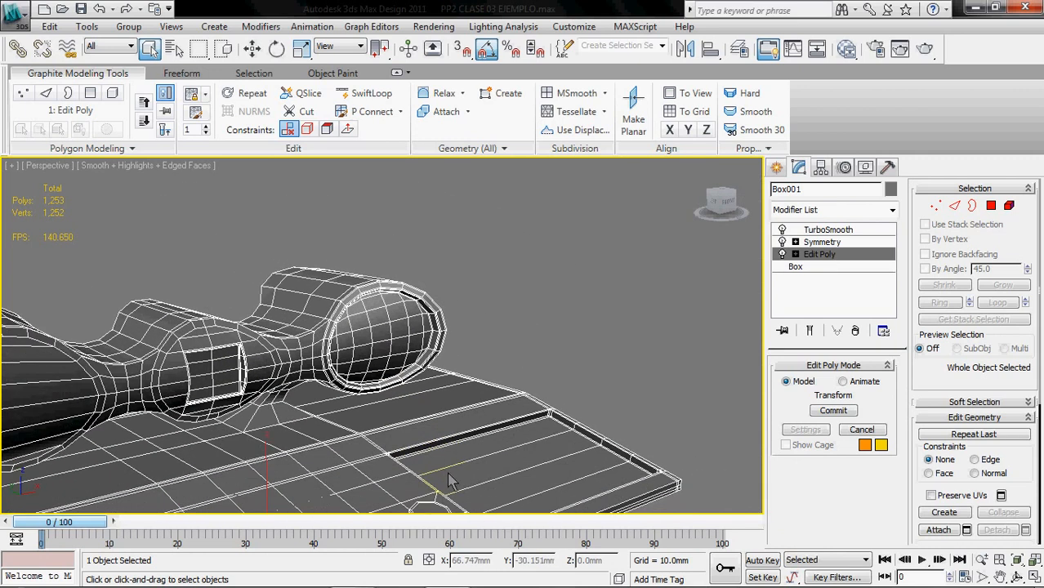
Compare the console at the Symmetry and Edit Poly levels, examining the supports joining the upper body to the base
click(814, 243)
alt+middle_drag(617, 308, 514, 427)
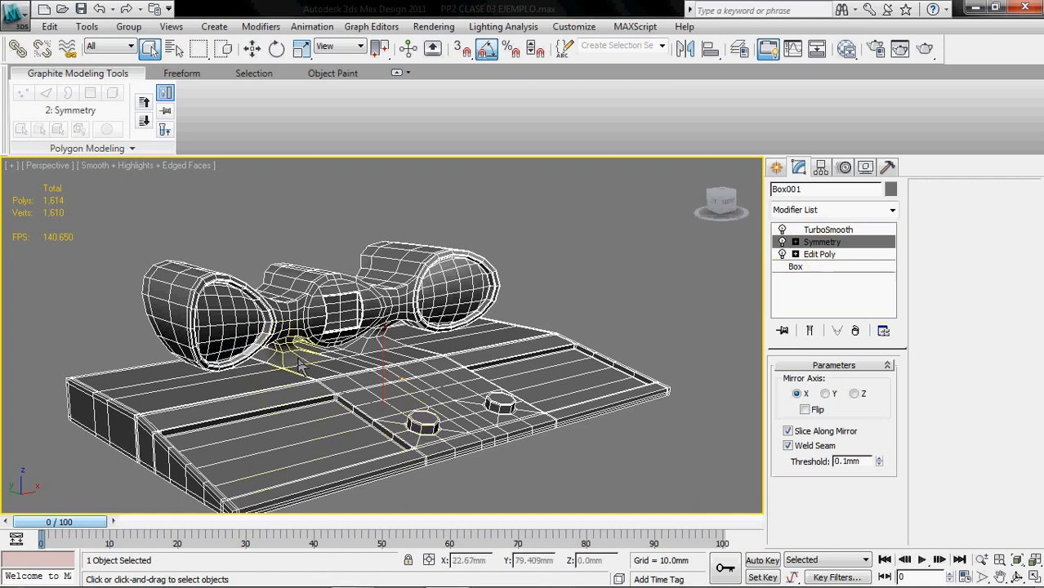
alt+middle_drag(298, 351, 275, 298)
scroll(275, 298, up, 3)
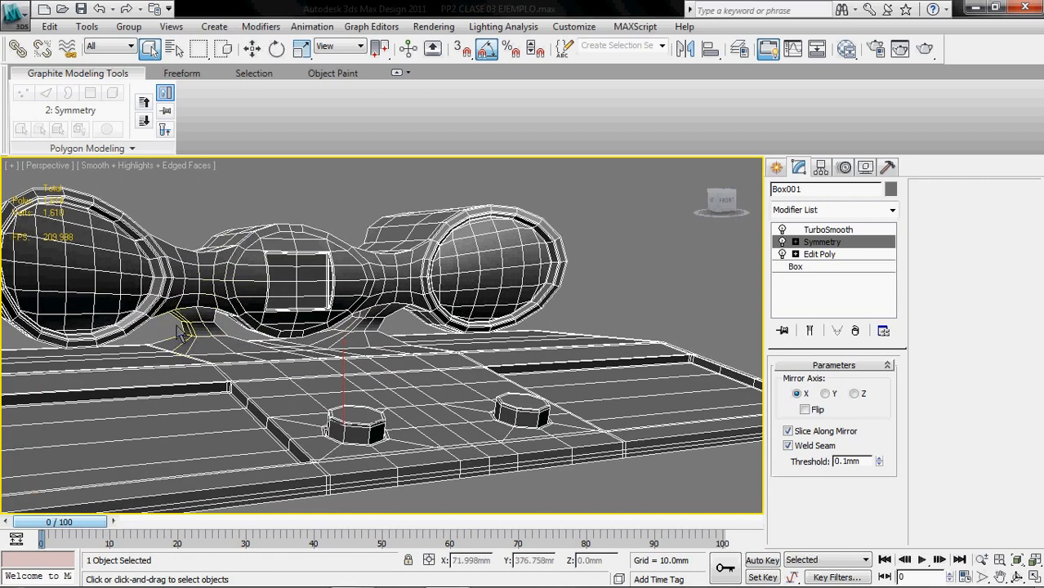
click(812, 254)
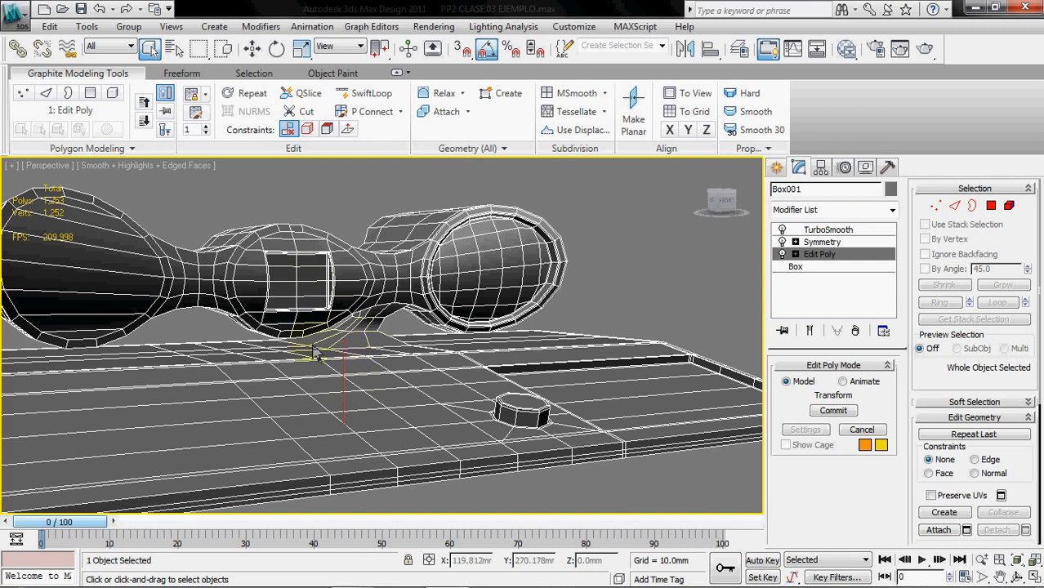
alt+middle_drag(438, 273, 449, 260)
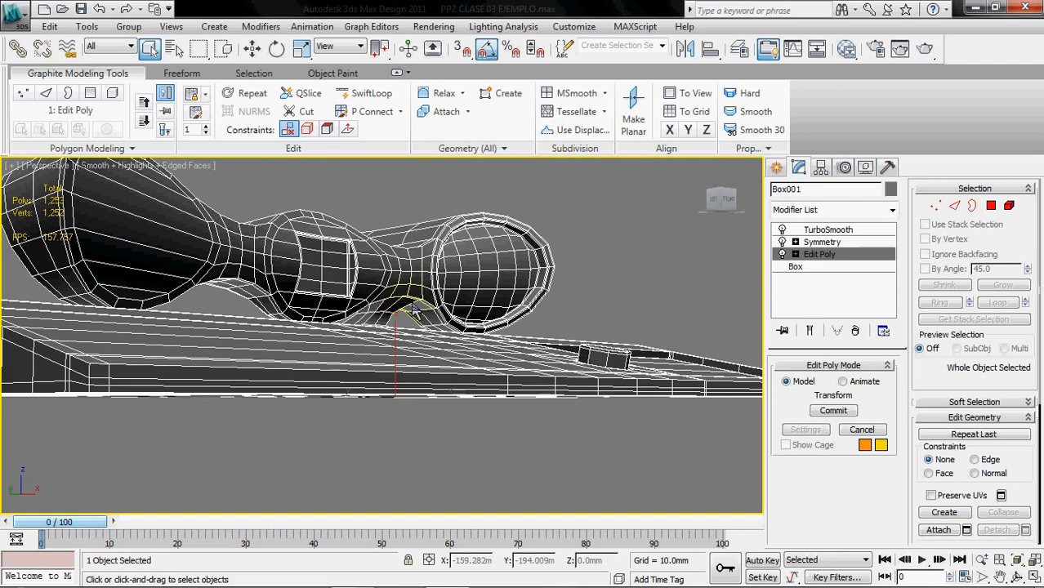
alt+middle_drag(431, 304, 482, 326)
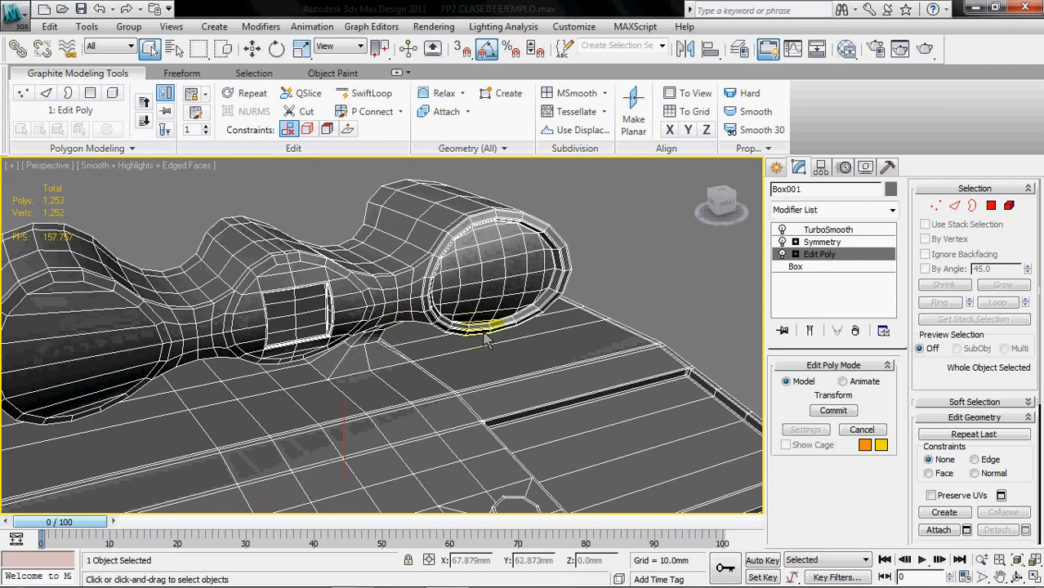
Return through Symmetry to the TurboSmooth level, deselect the console and view it shaded without edged faces
click(823, 242)
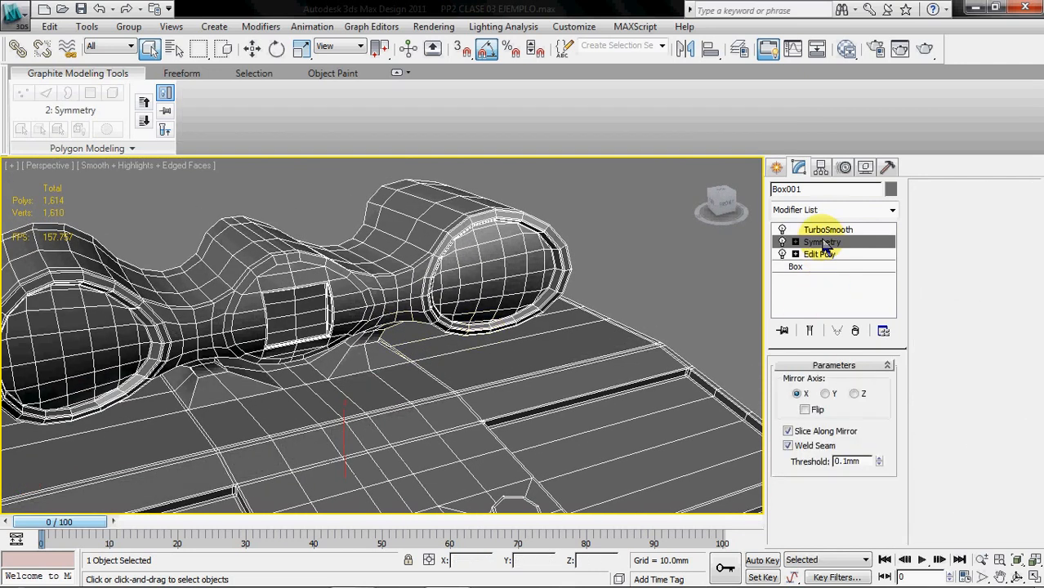
click(829, 230)
click(622, 257)
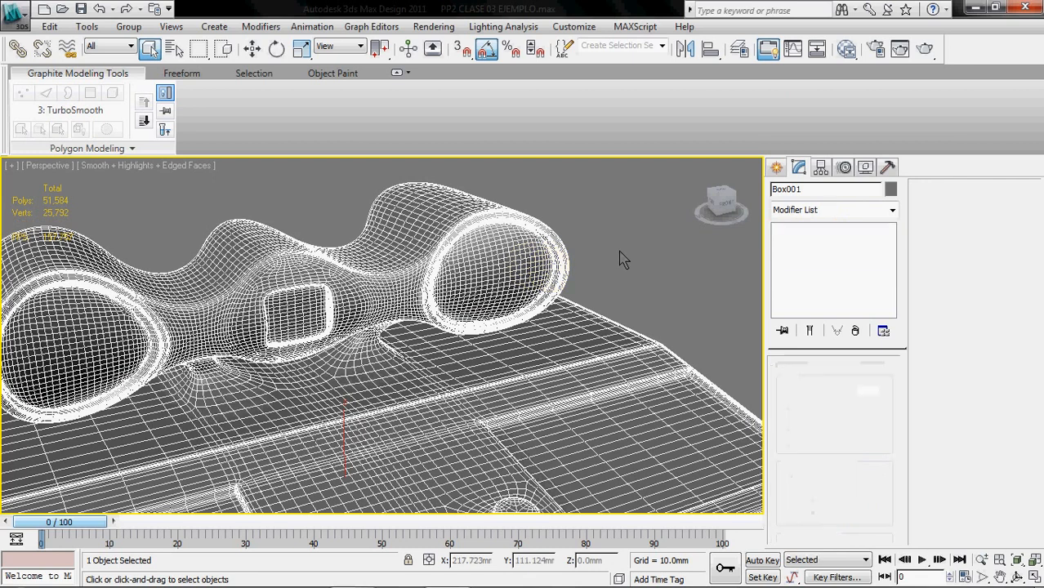
key(F4)
alt+middle_drag(408, 385, 503, 247)
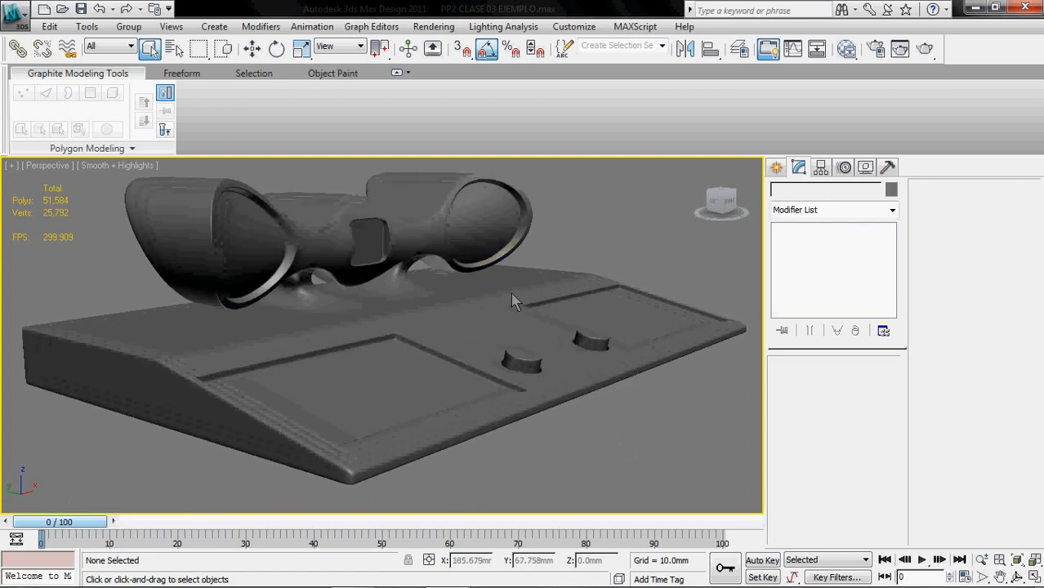
alt+middle_drag(396, 356, 427, 376)
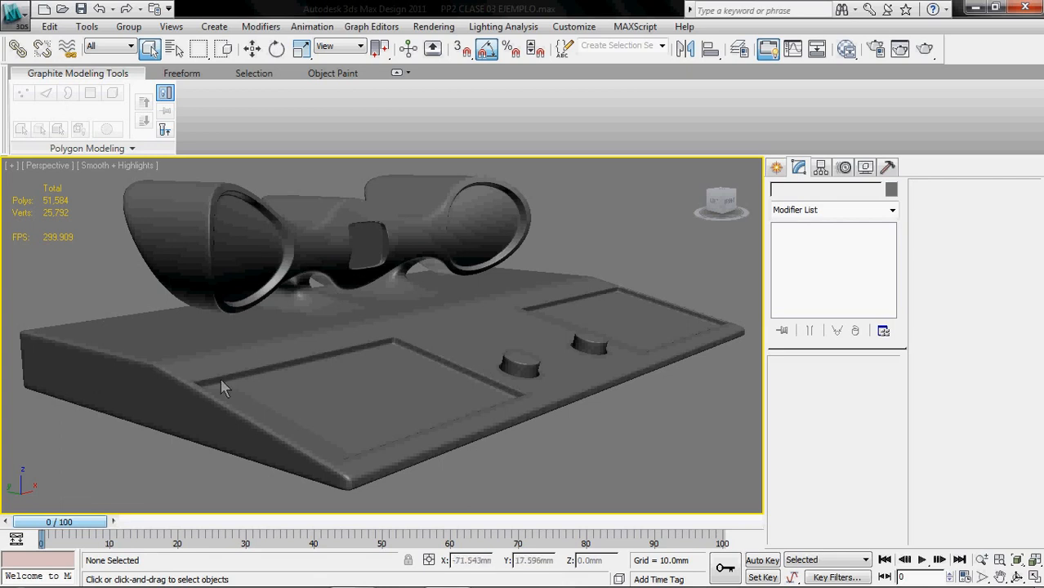
Review the Edit Poly edge-editing tools at Edge level, then return to the console's TurboSmooth level and deselect it
click(378, 413)
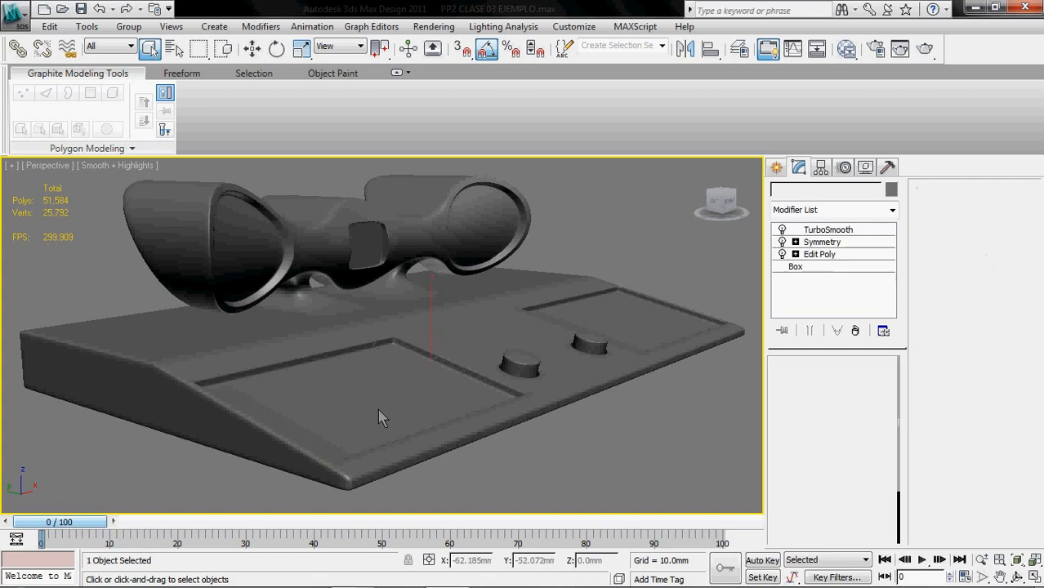
click(820, 254)
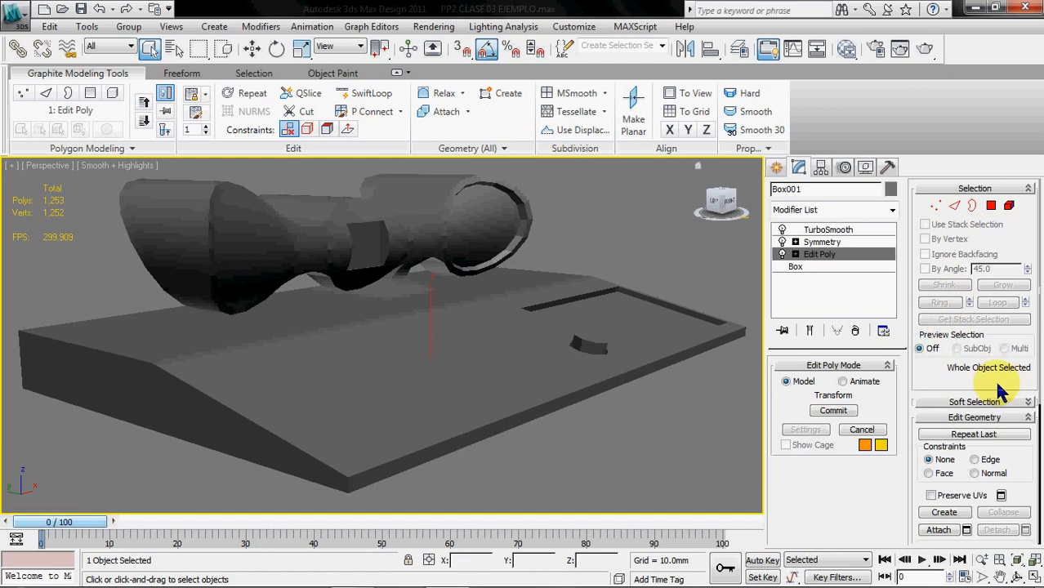
click(953, 205)
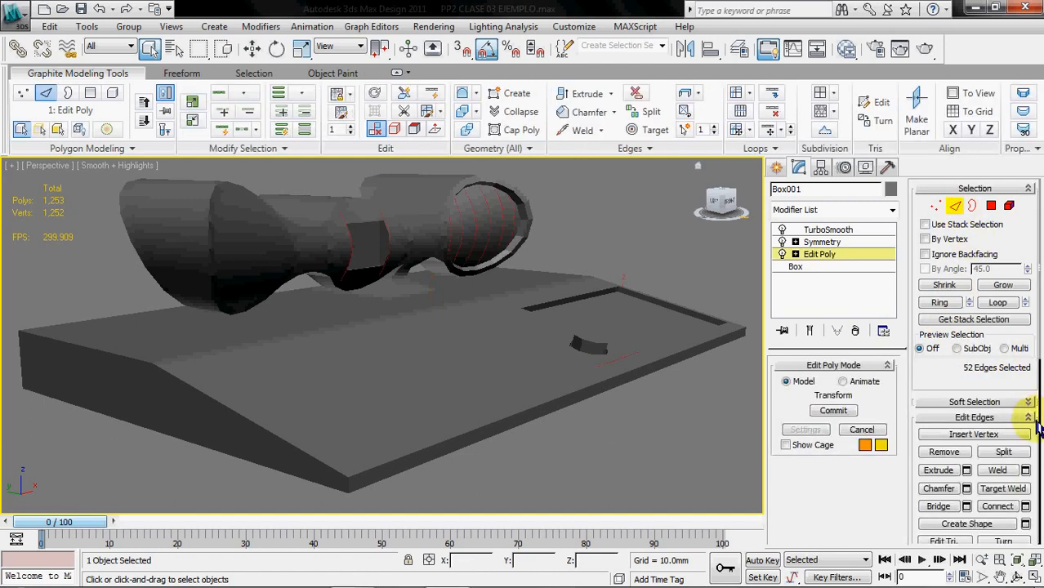
drag(945, 386, 934, 268)
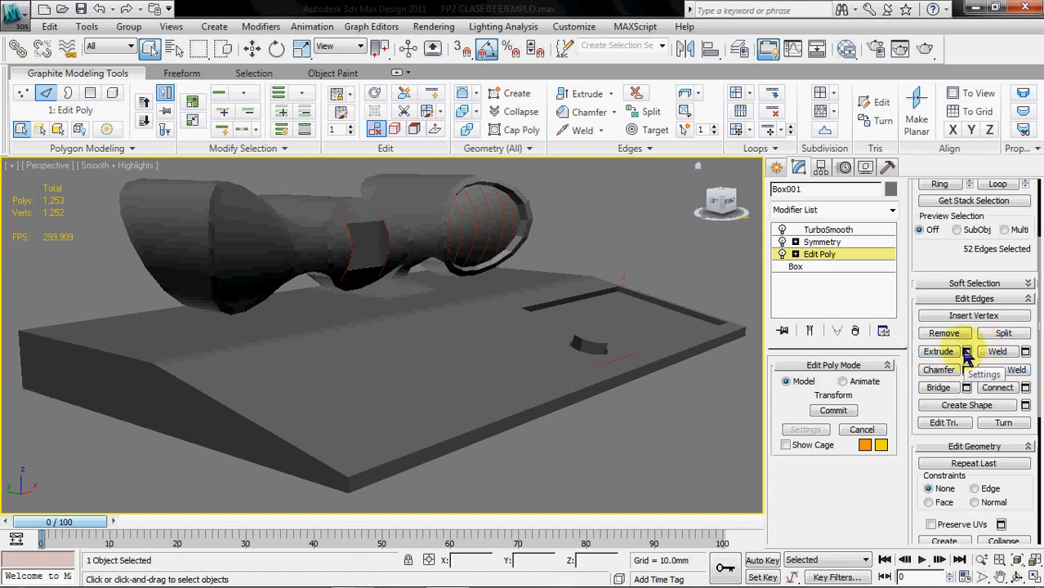
click(826, 229)
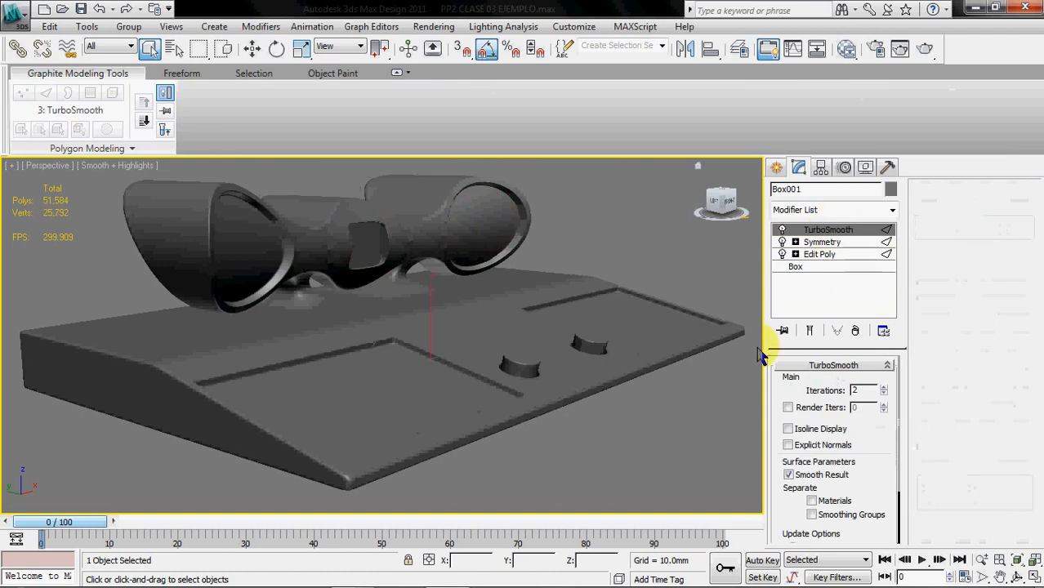
click(684, 460)
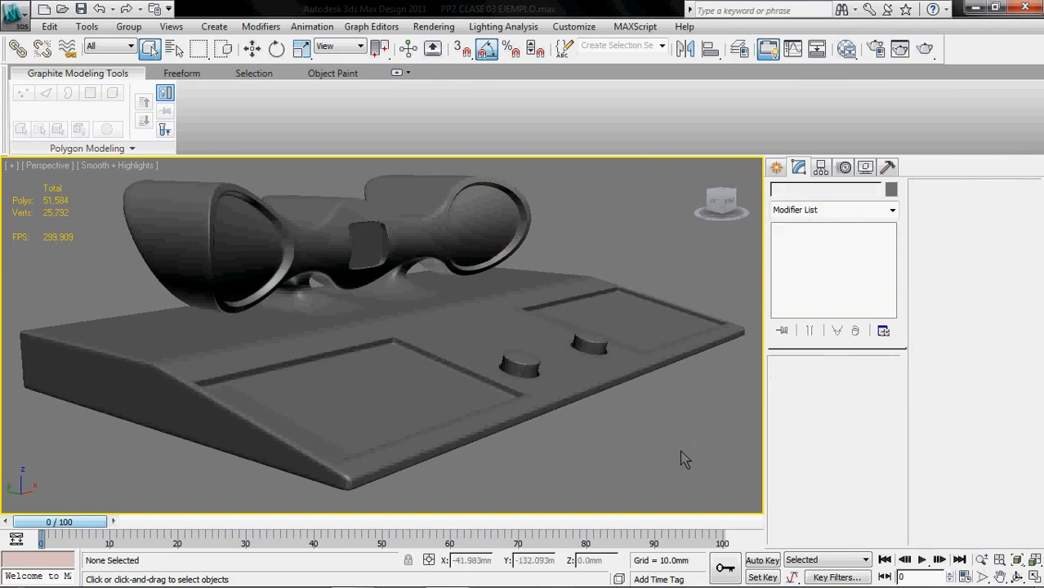